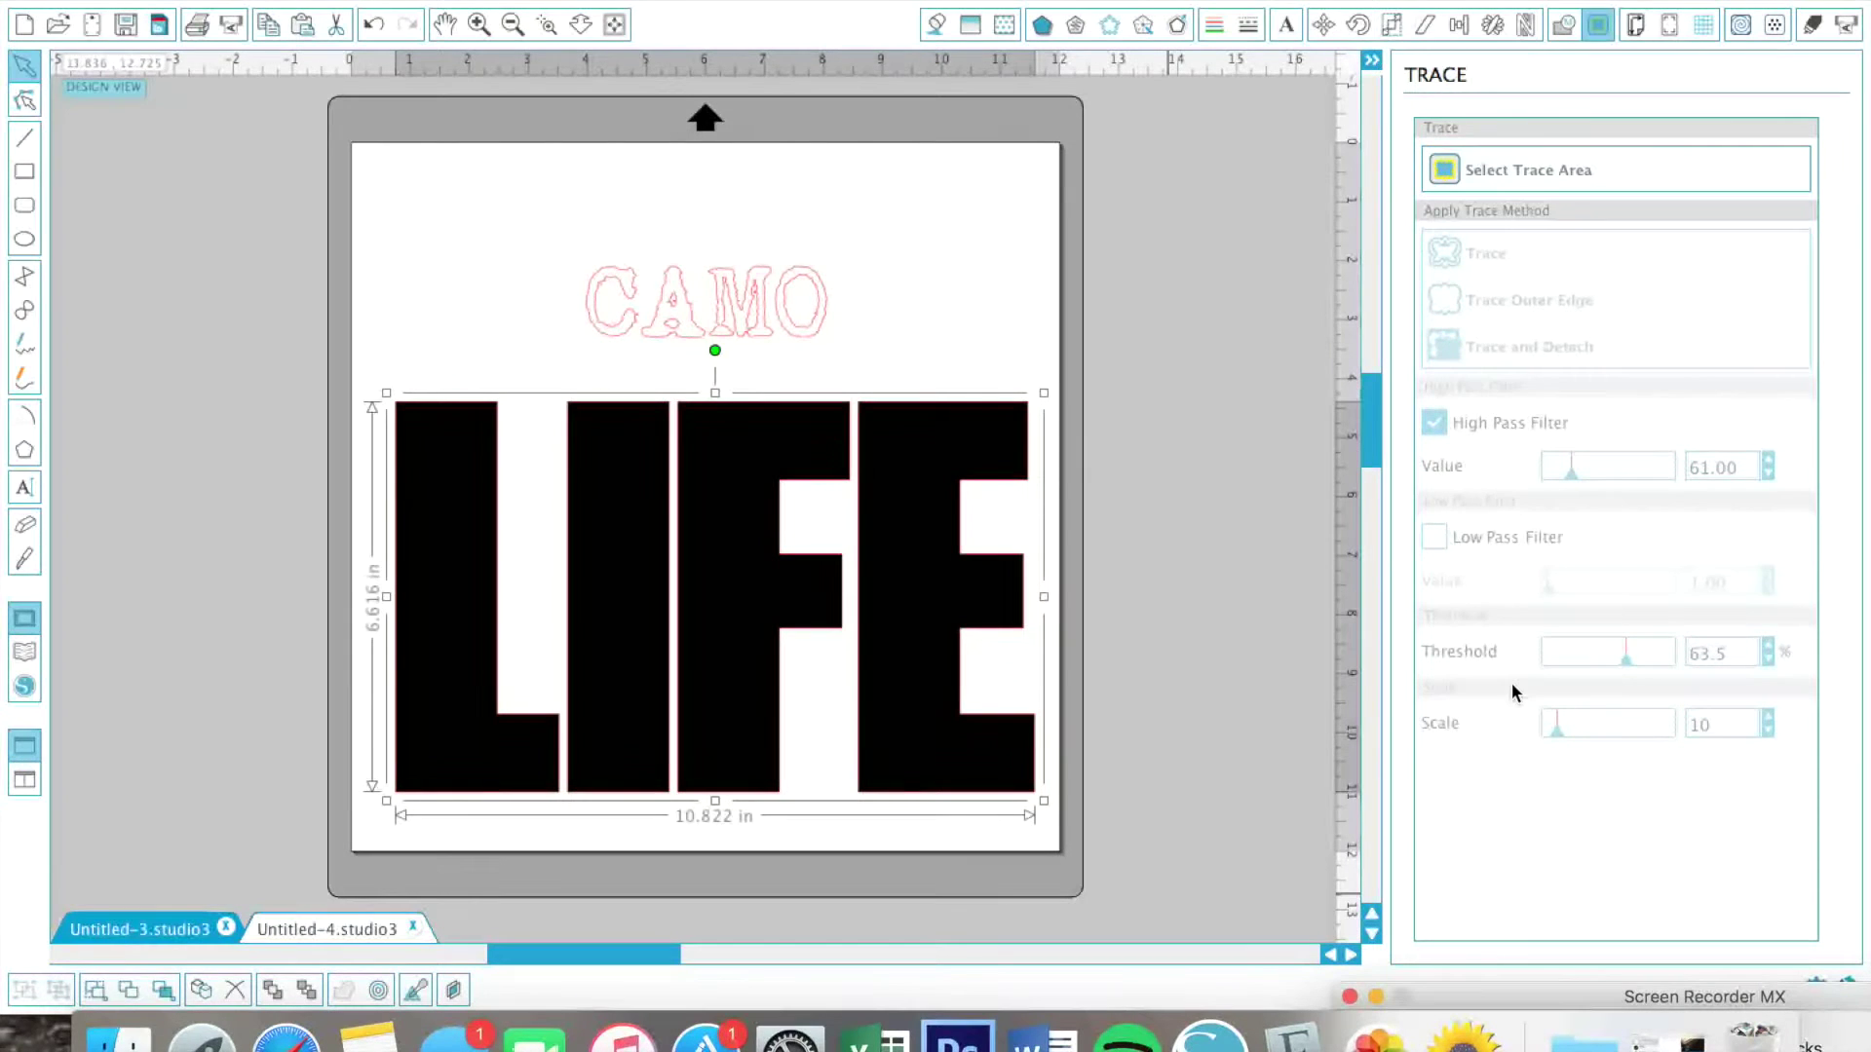
# Deselect the LIFE letters, then select the CAMO outline and the LIFE letters in turn
pyautogui.click(992, 307)
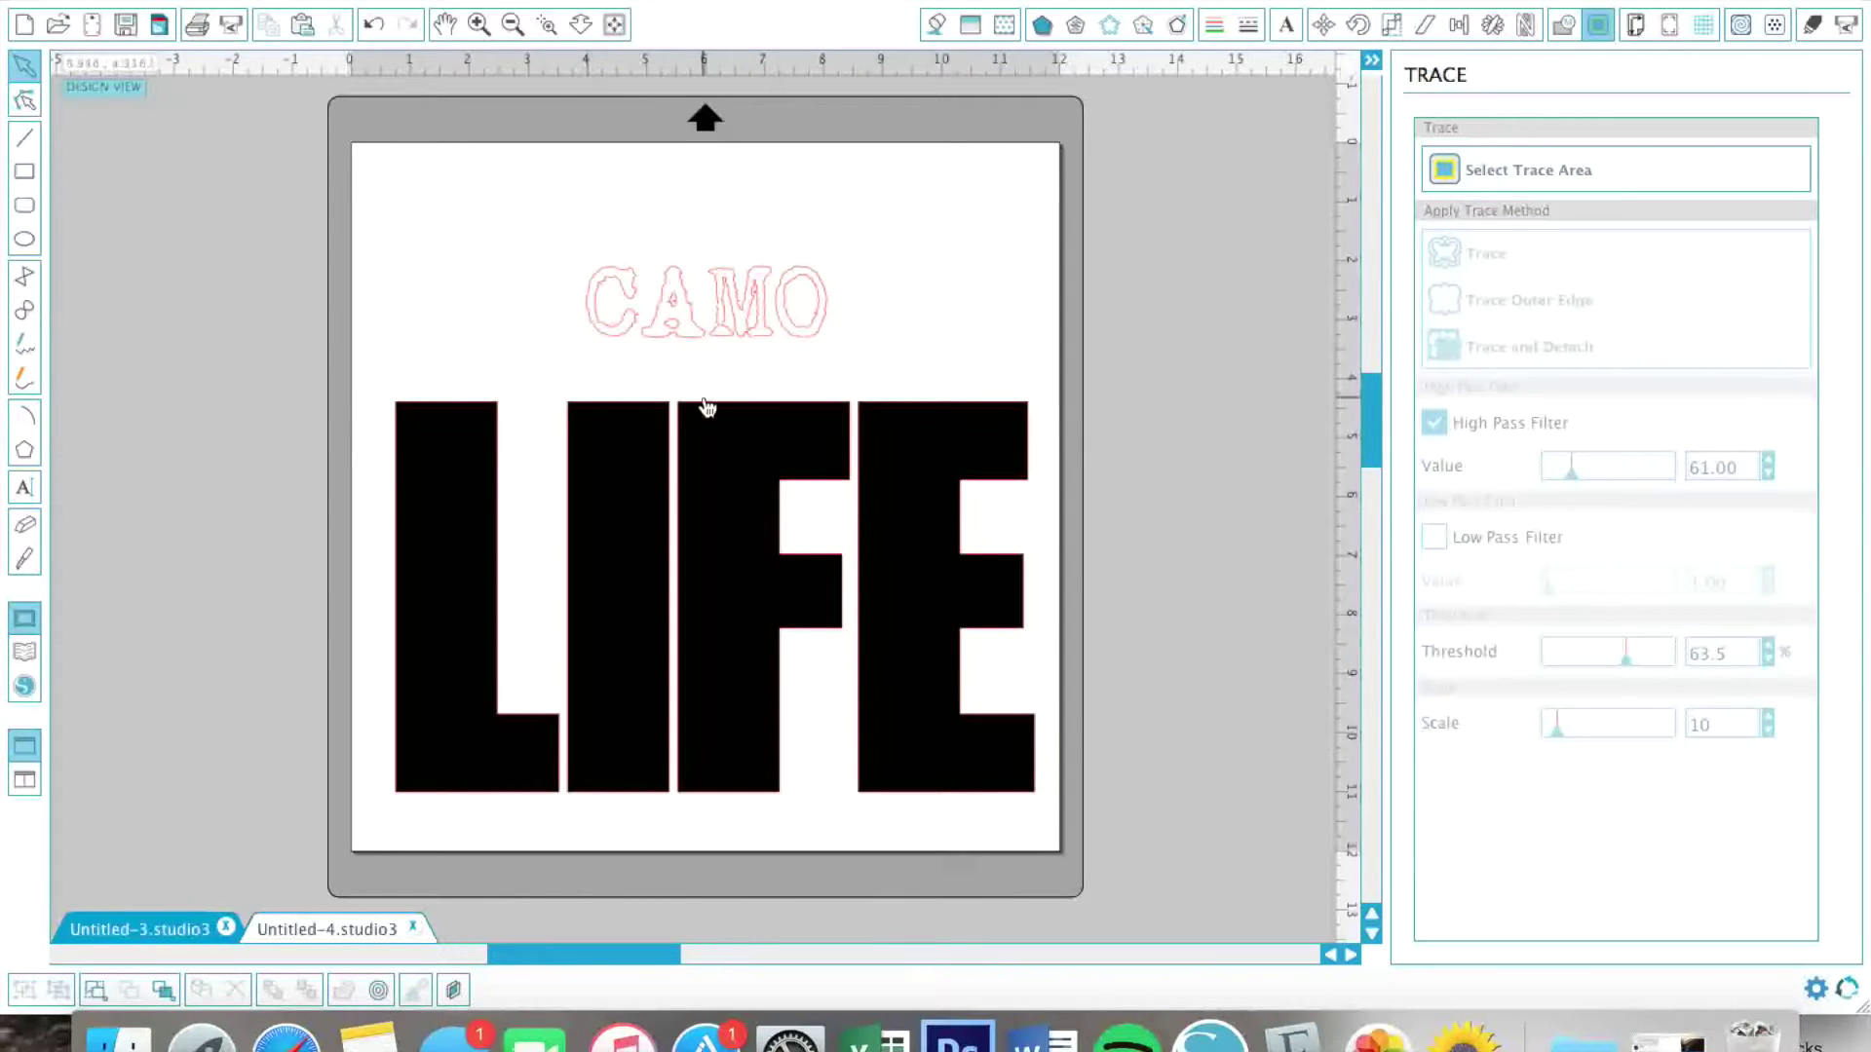
pyautogui.click(725, 304)
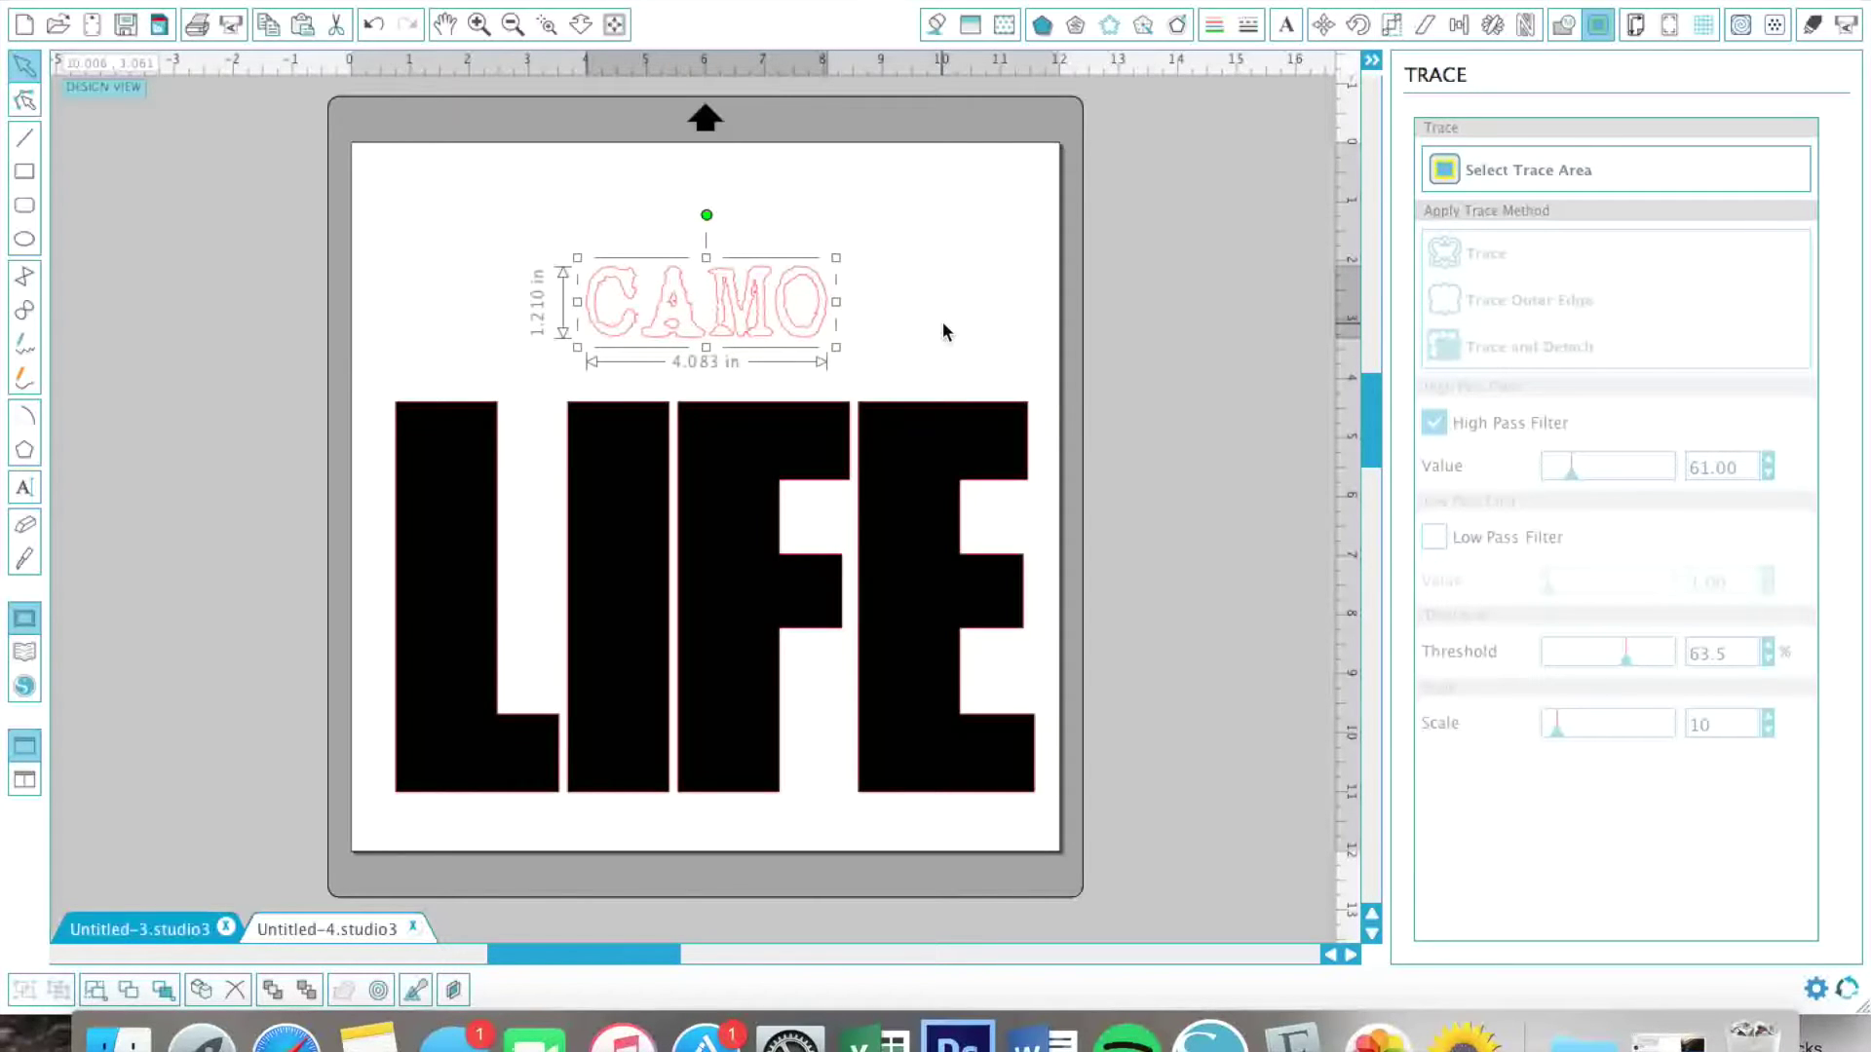
pyautogui.click(933, 472)
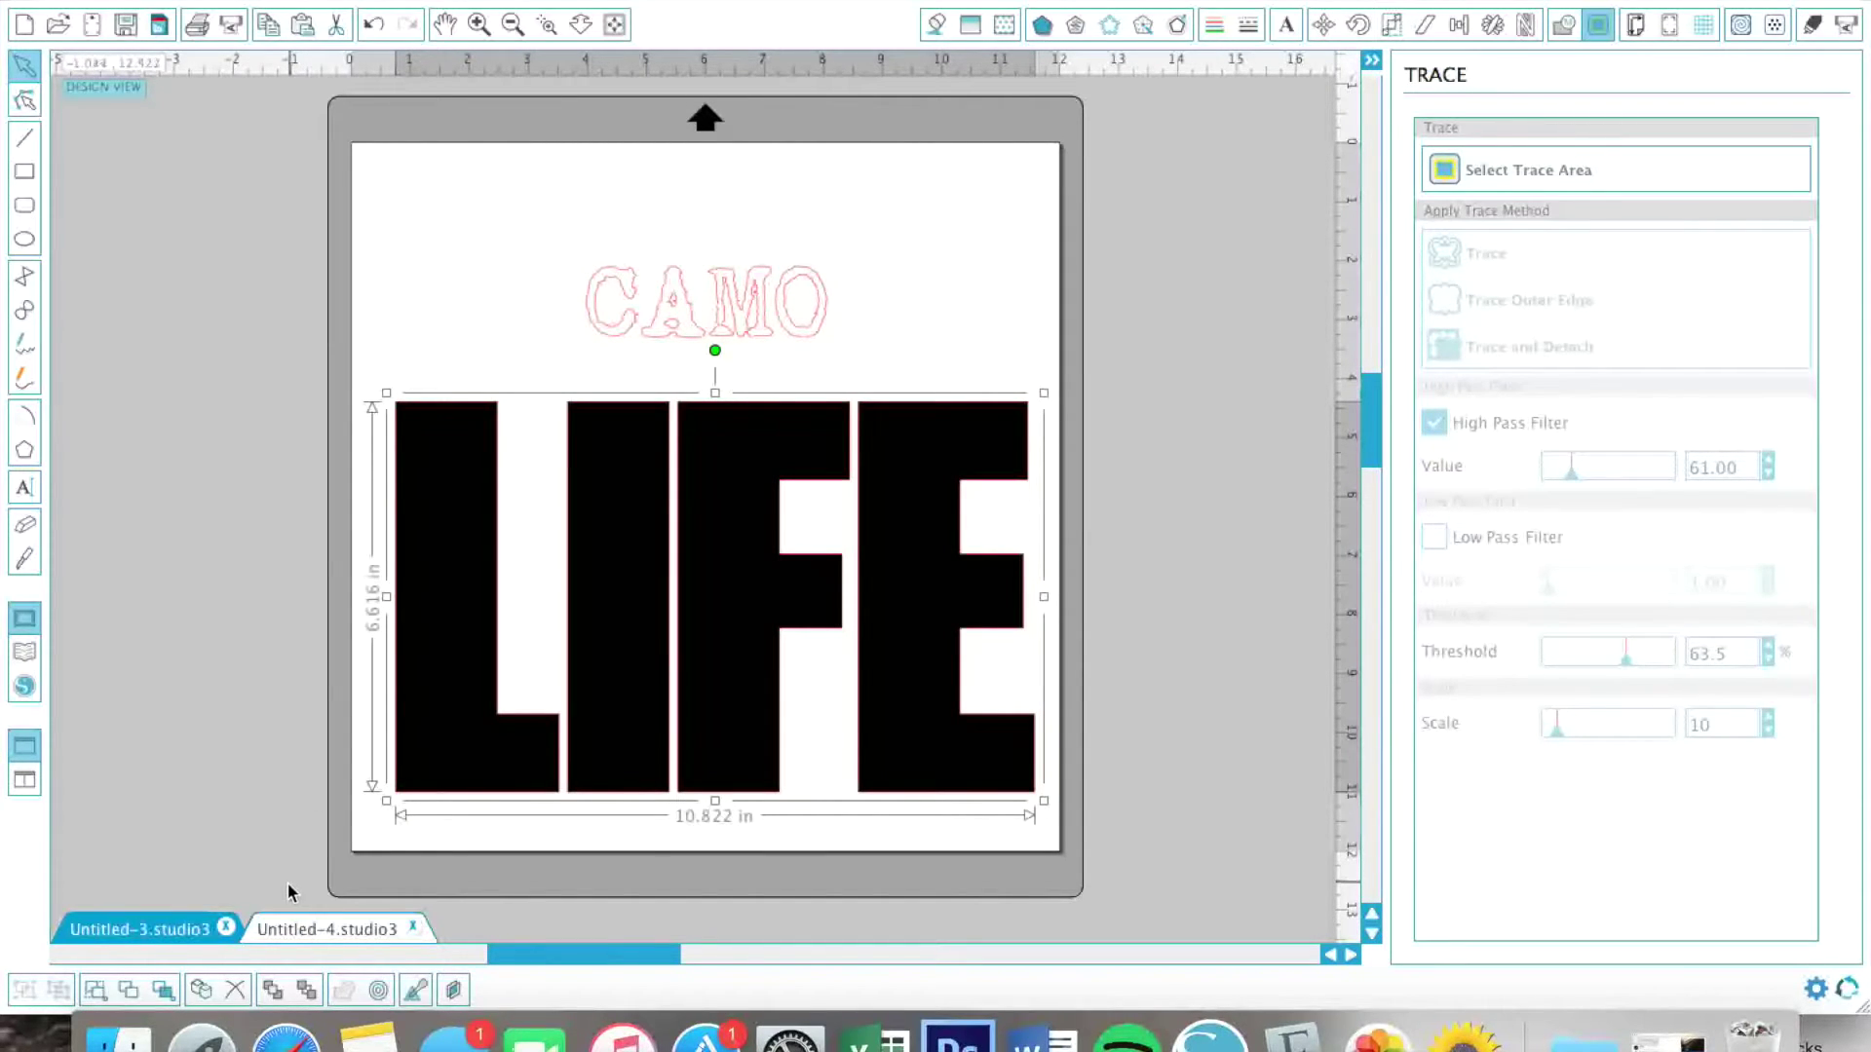
# In Safari, save the green camo stencil image from the search results to Downloads
pyautogui.click(289, 1045)
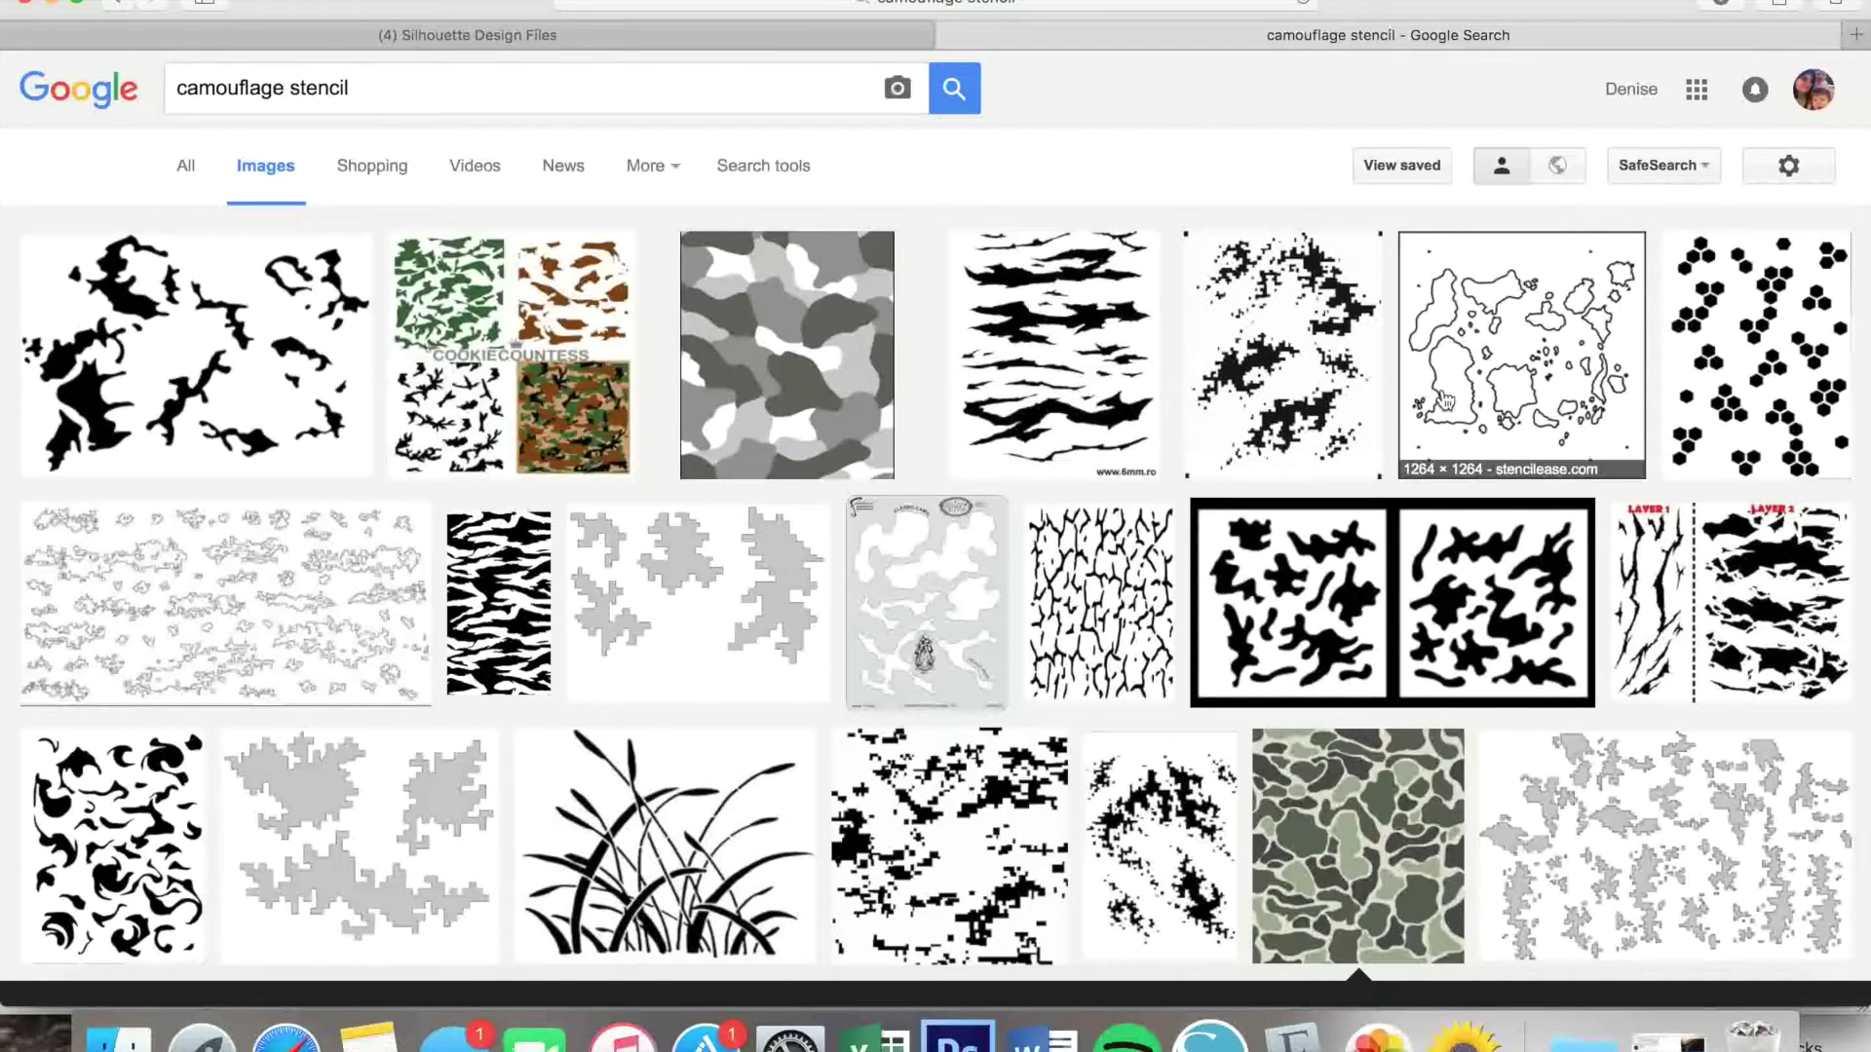
pyautogui.click(1338, 867)
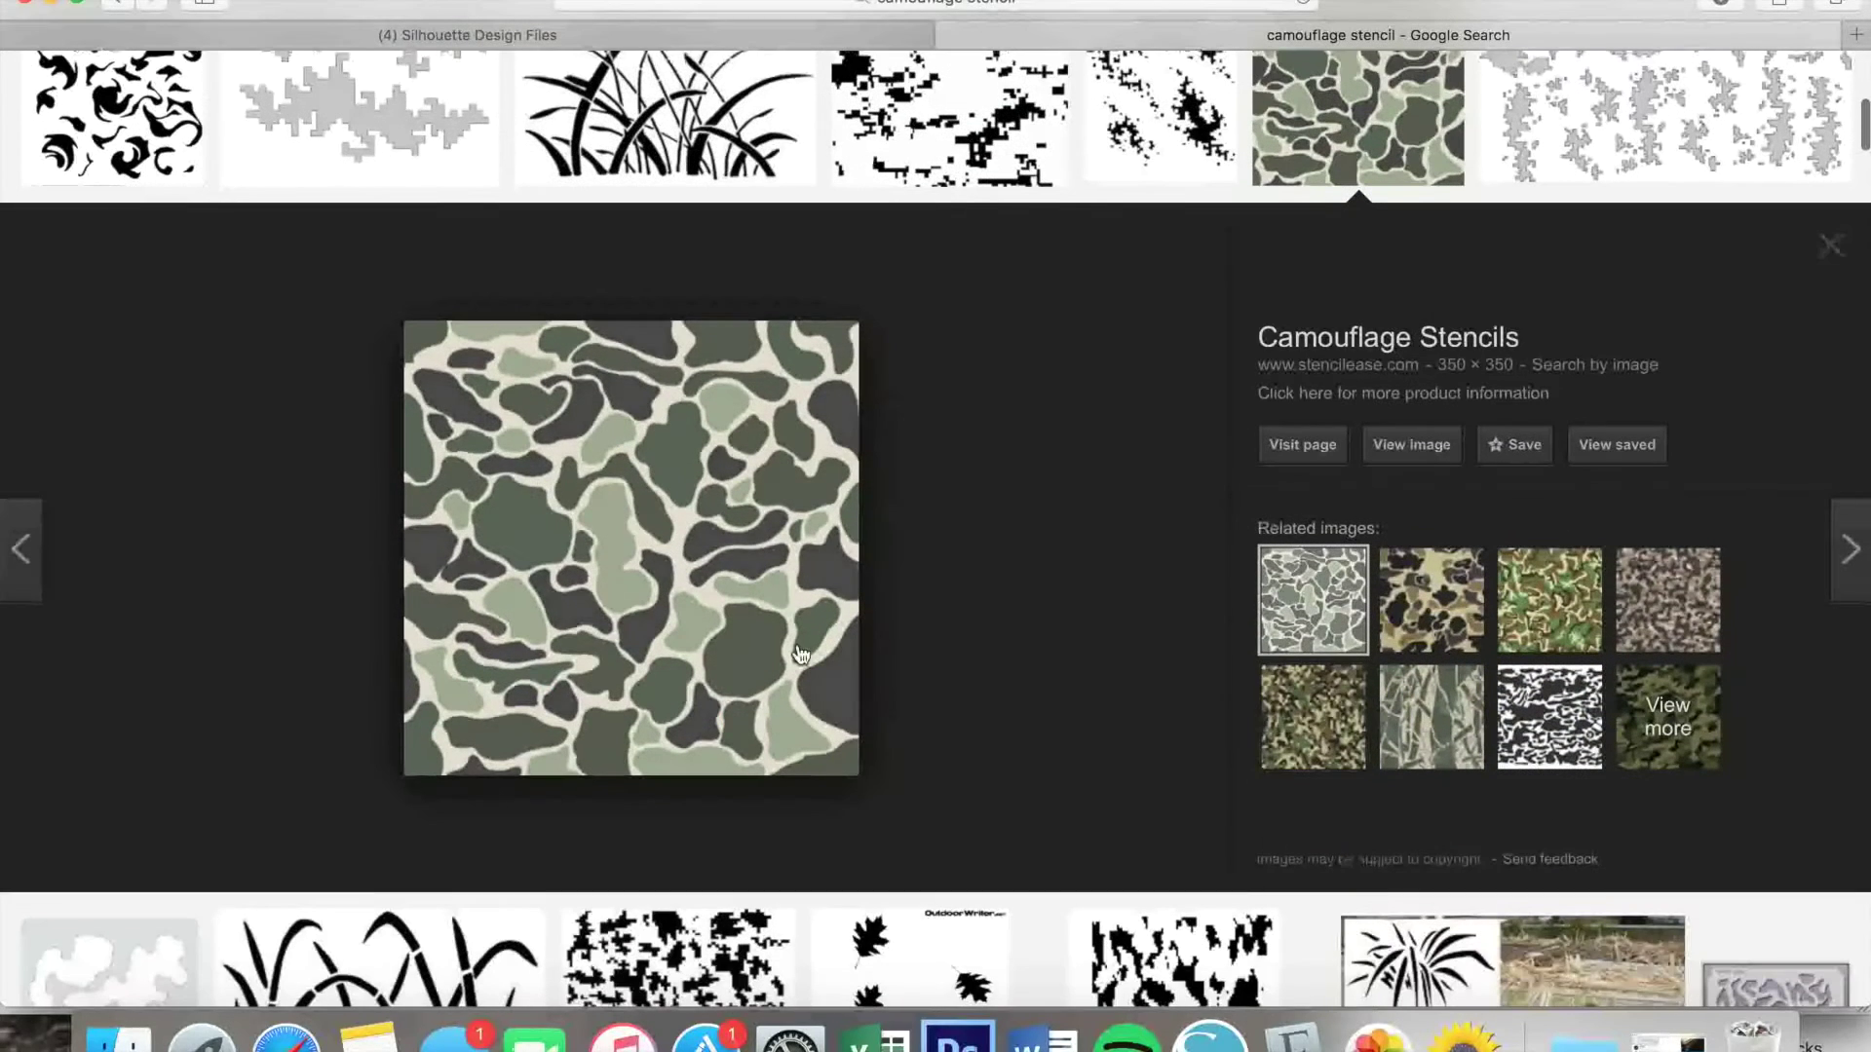
pyautogui.rightClick(699, 611)
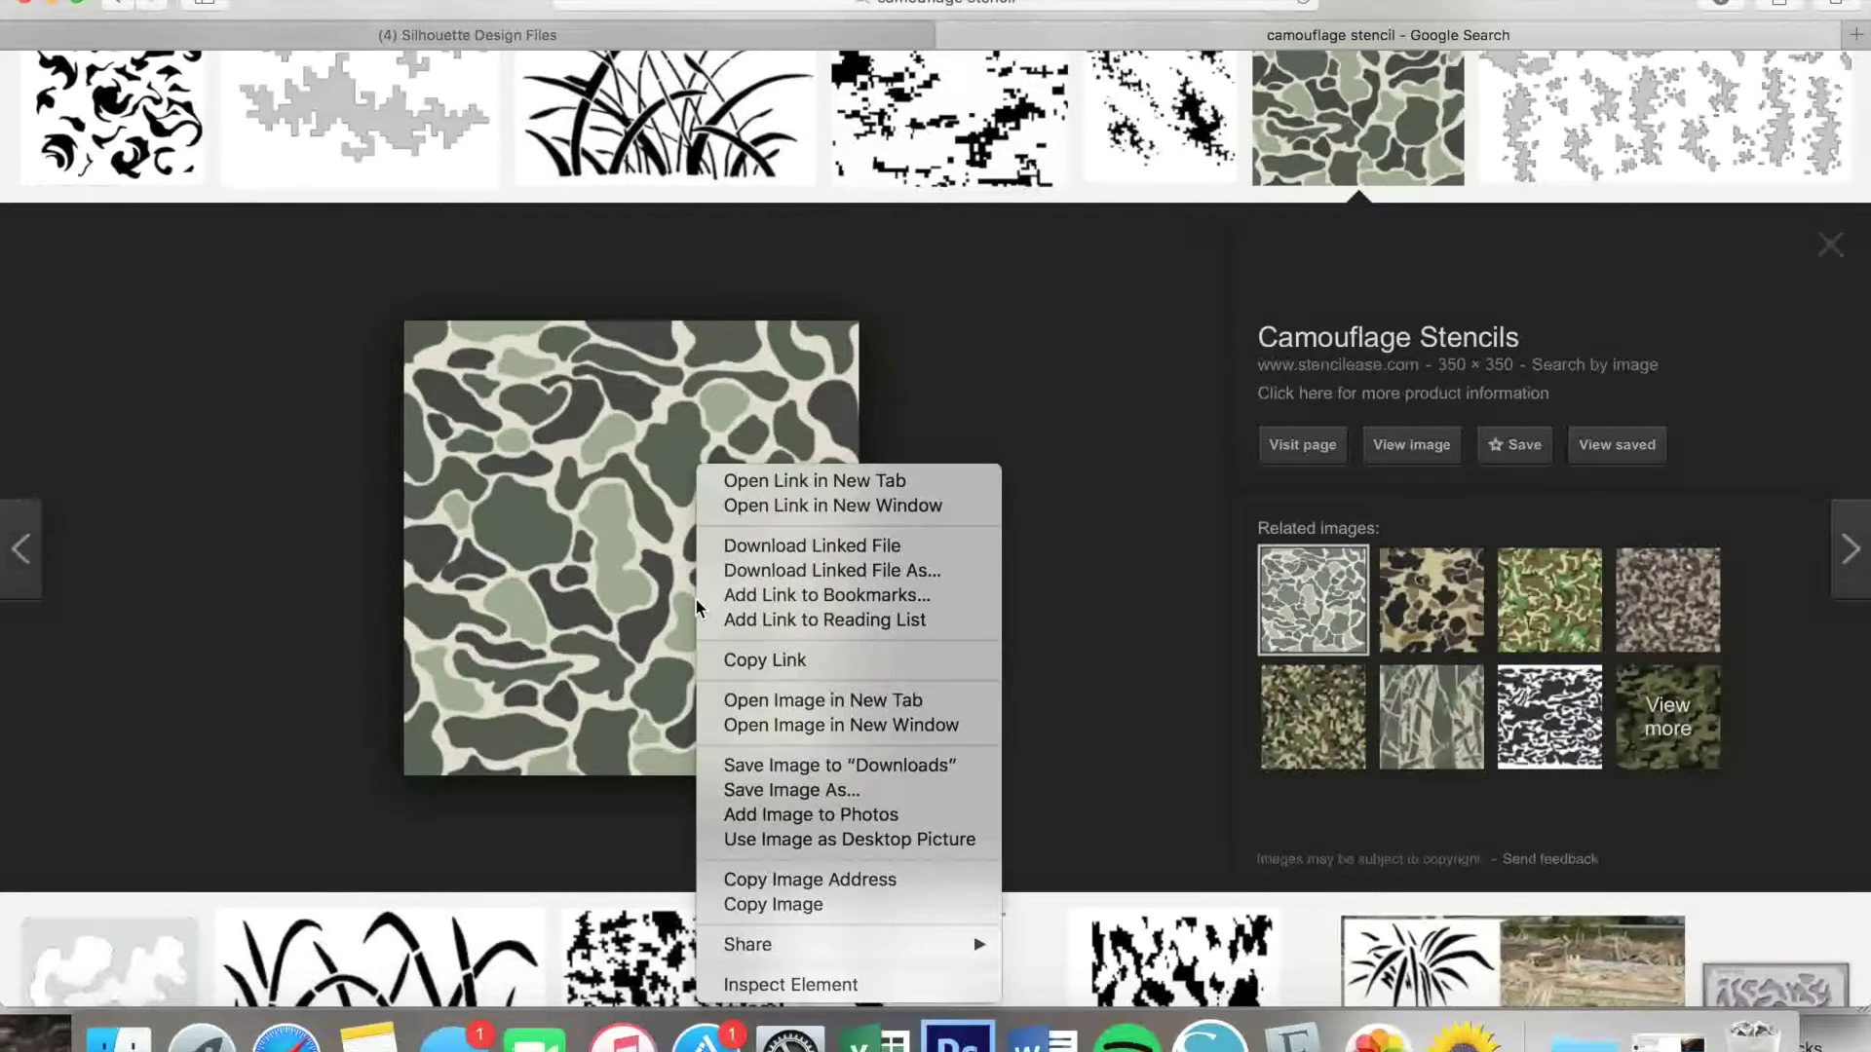
pyautogui.click(826, 764)
# Drag the downloaded camo JPG from the Downloads stack onto the Silhouette canvas
pyautogui.click(1209, 1033)
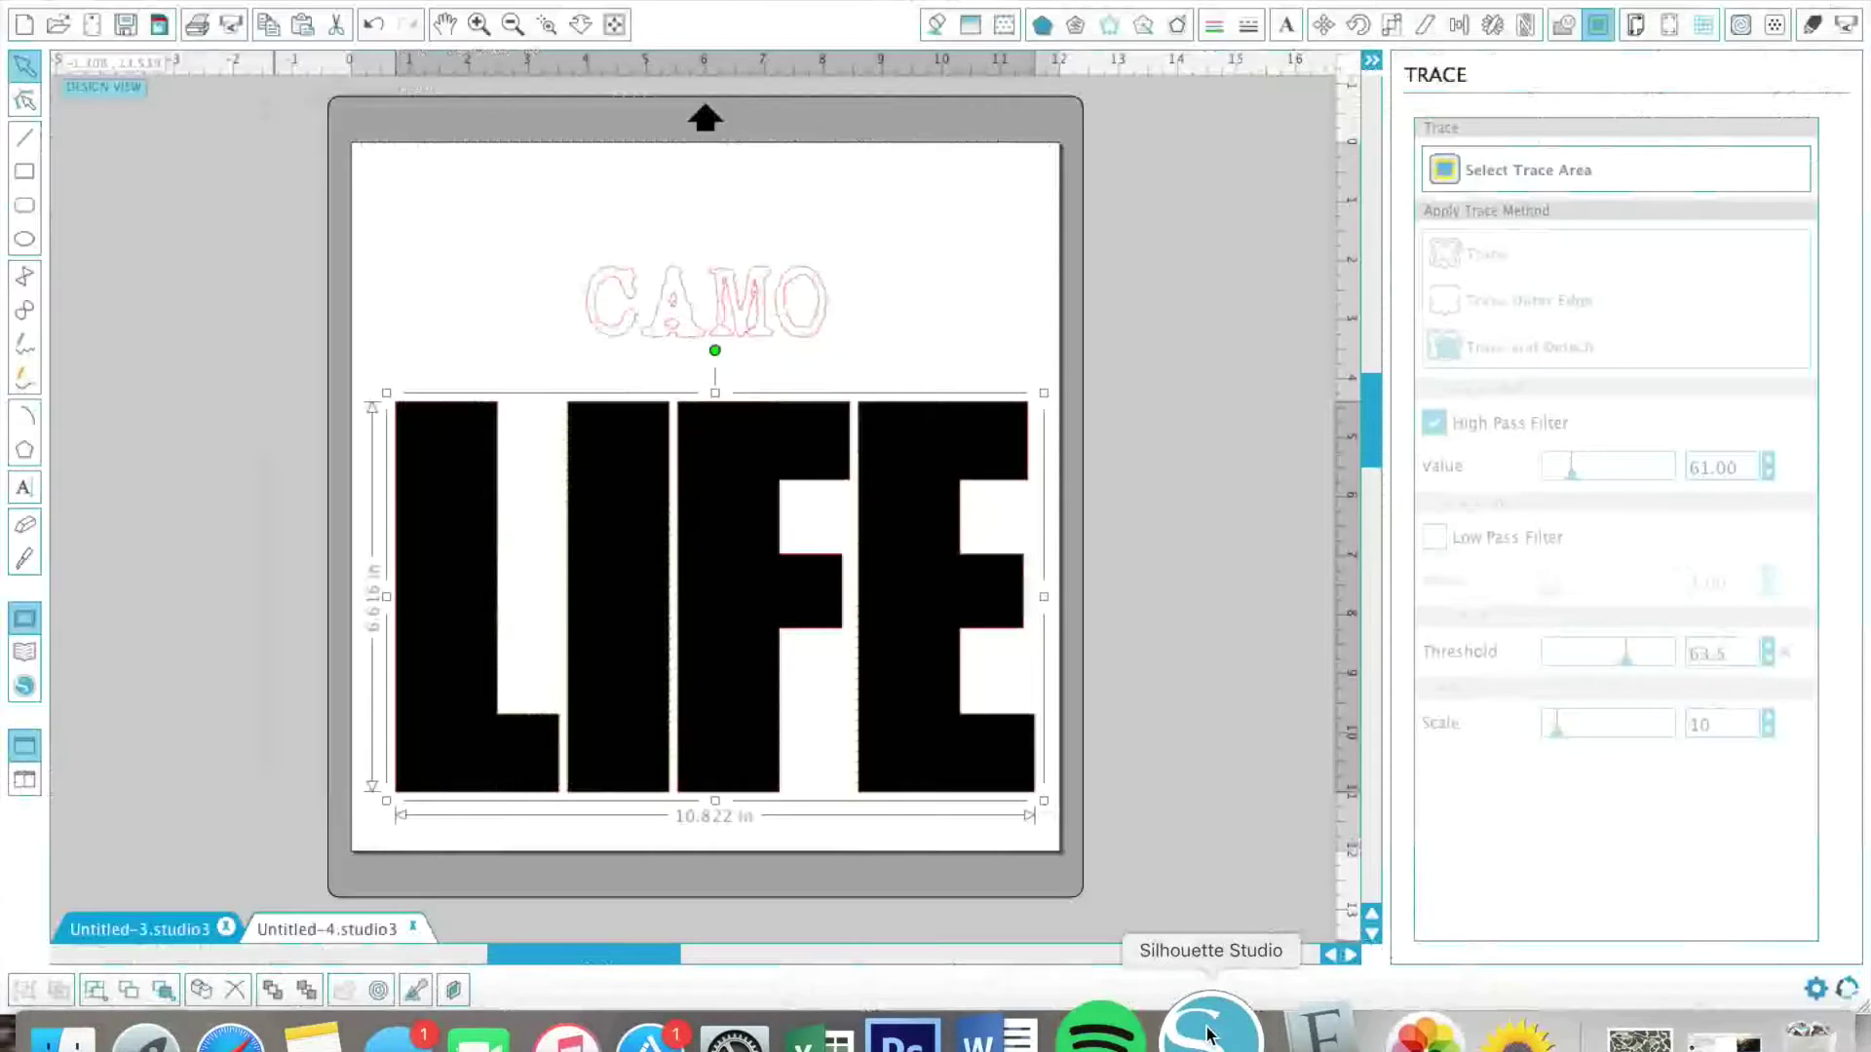
pyautogui.scroll(-2, 1189, 780)
pyautogui.hscroll(4, 1072, 780)
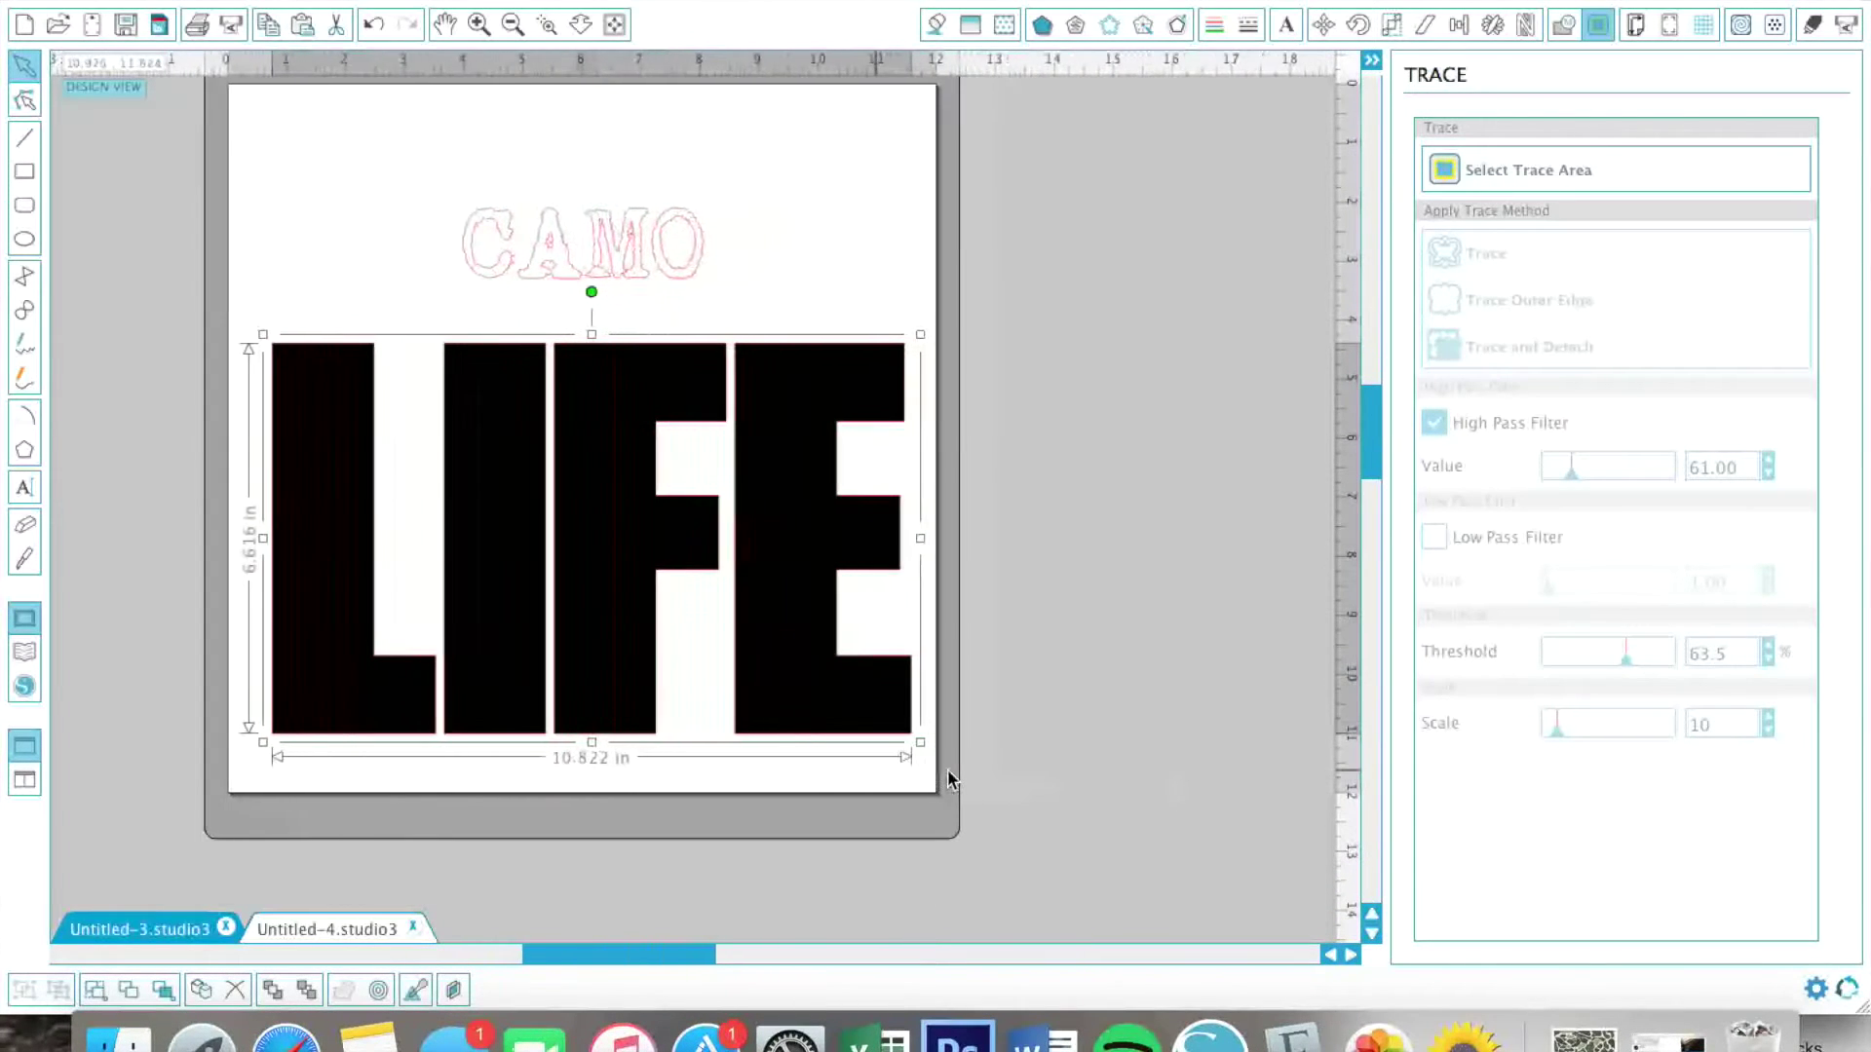
pyautogui.hscroll(2, 950, 779)
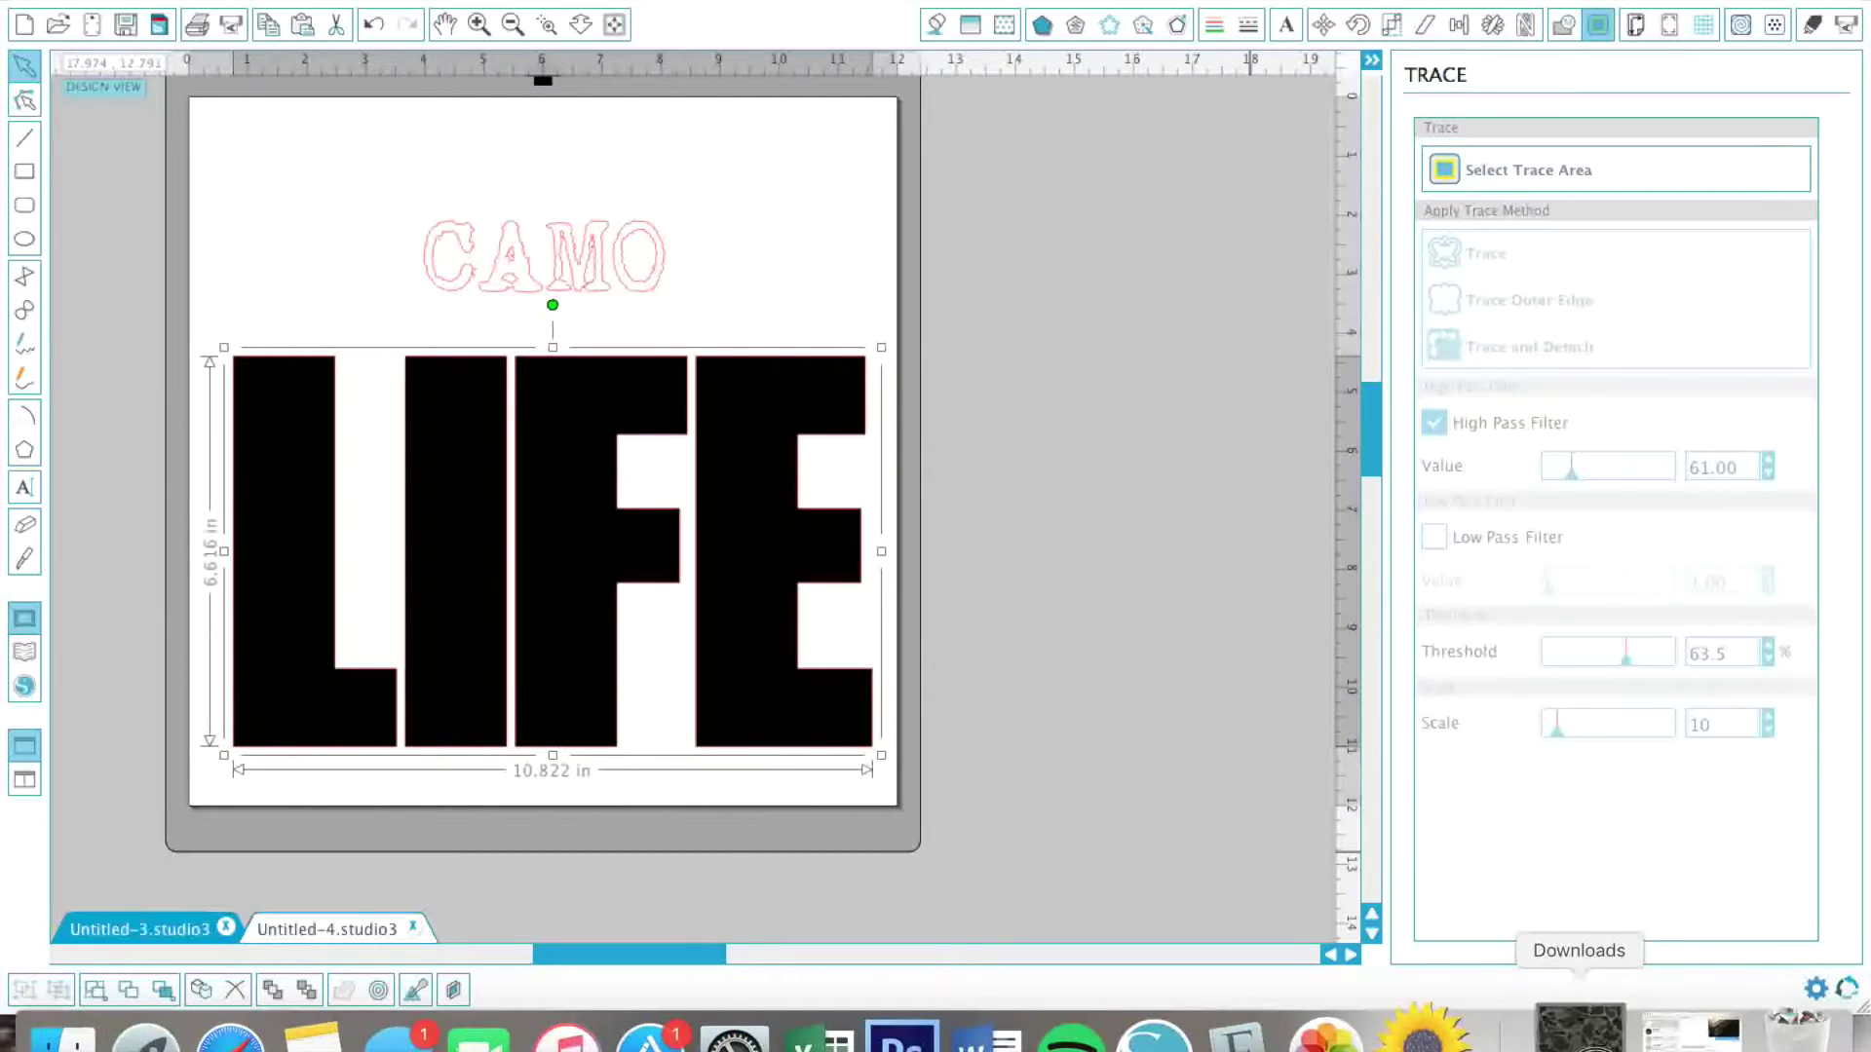
pyautogui.click(1579, 1031)
pyautogui.moveTo(1596, 898); pyautogui.dragTo(1080, 414)
# Enlarge the camo image beside LIFE to 9.924 × 8.845 in
pyautogui.hscroll(2, 1121, 487)
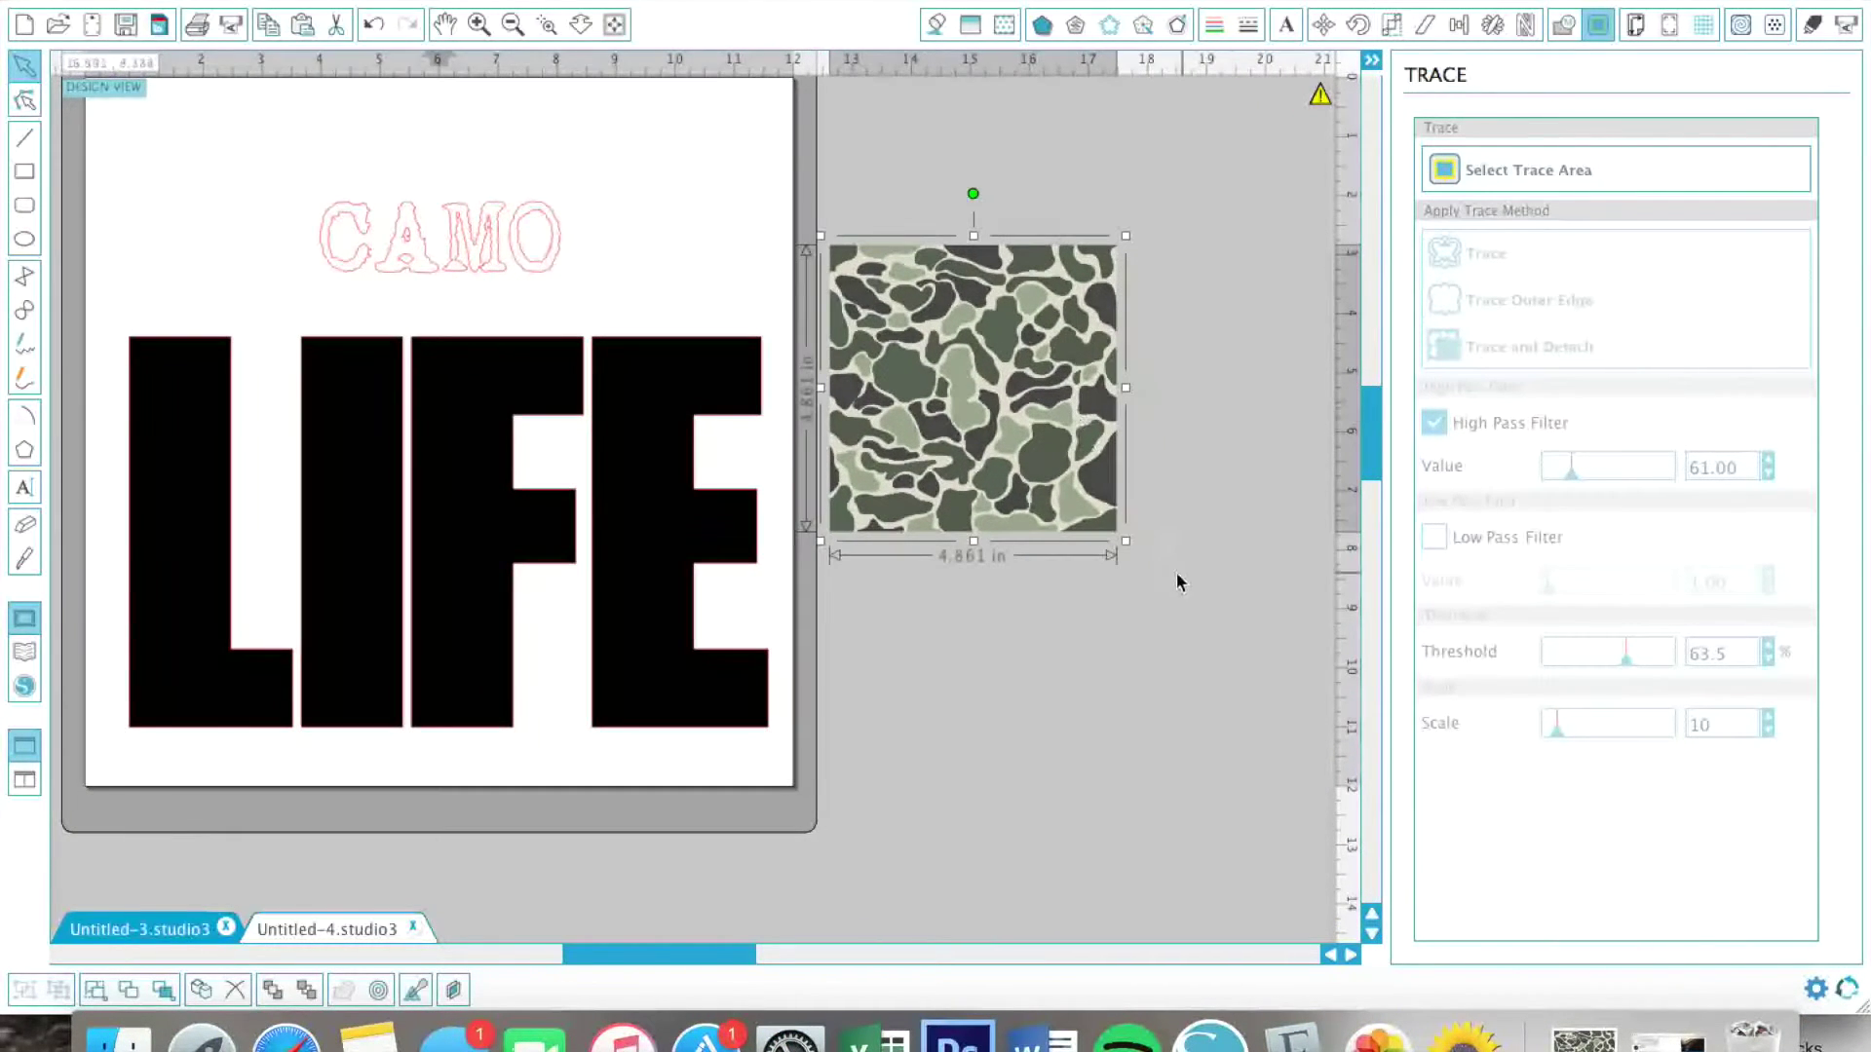
pyautogui.moveTo(1130, 549); pyautogui.dragTo(1330, 808)
pyautogui.hscroll(5, 985, 701)
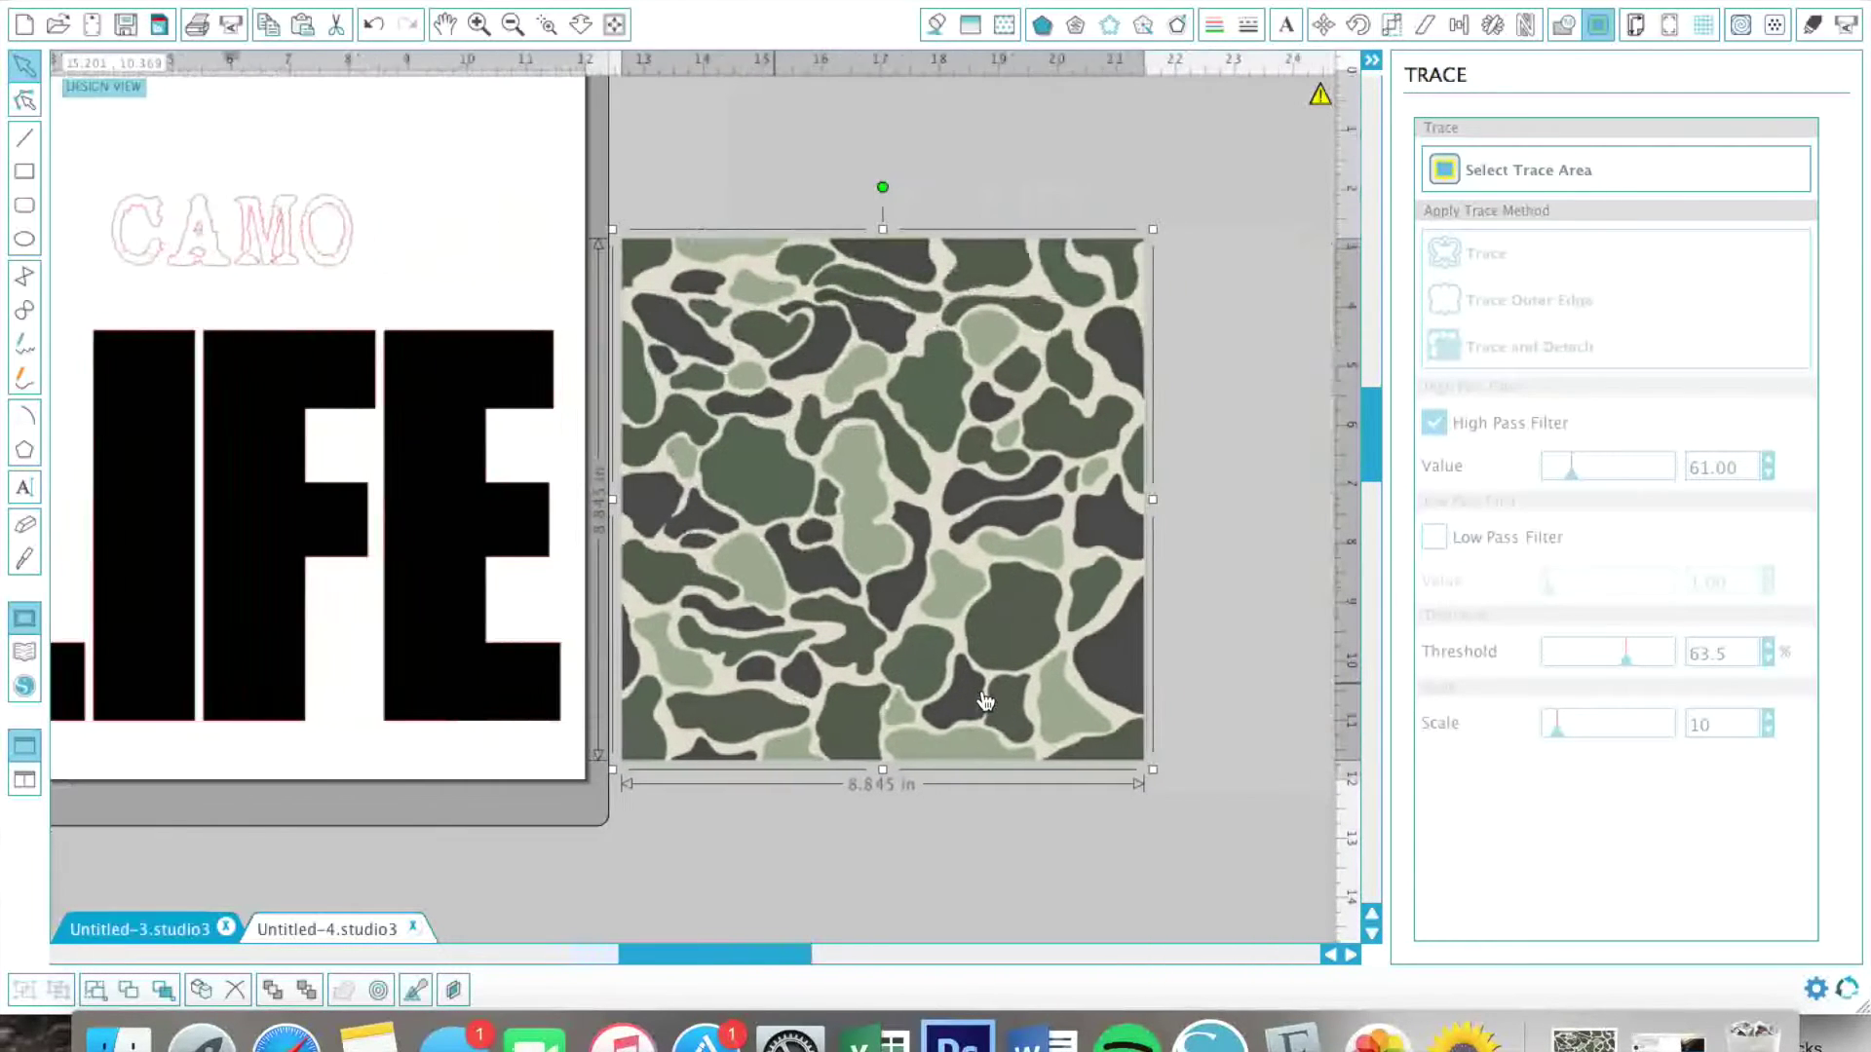
pyautogui.moveTo(1097, 501); pyautogui.dragTo(1158, 500)
pyautogui.hscroll(-3, 908, 768)
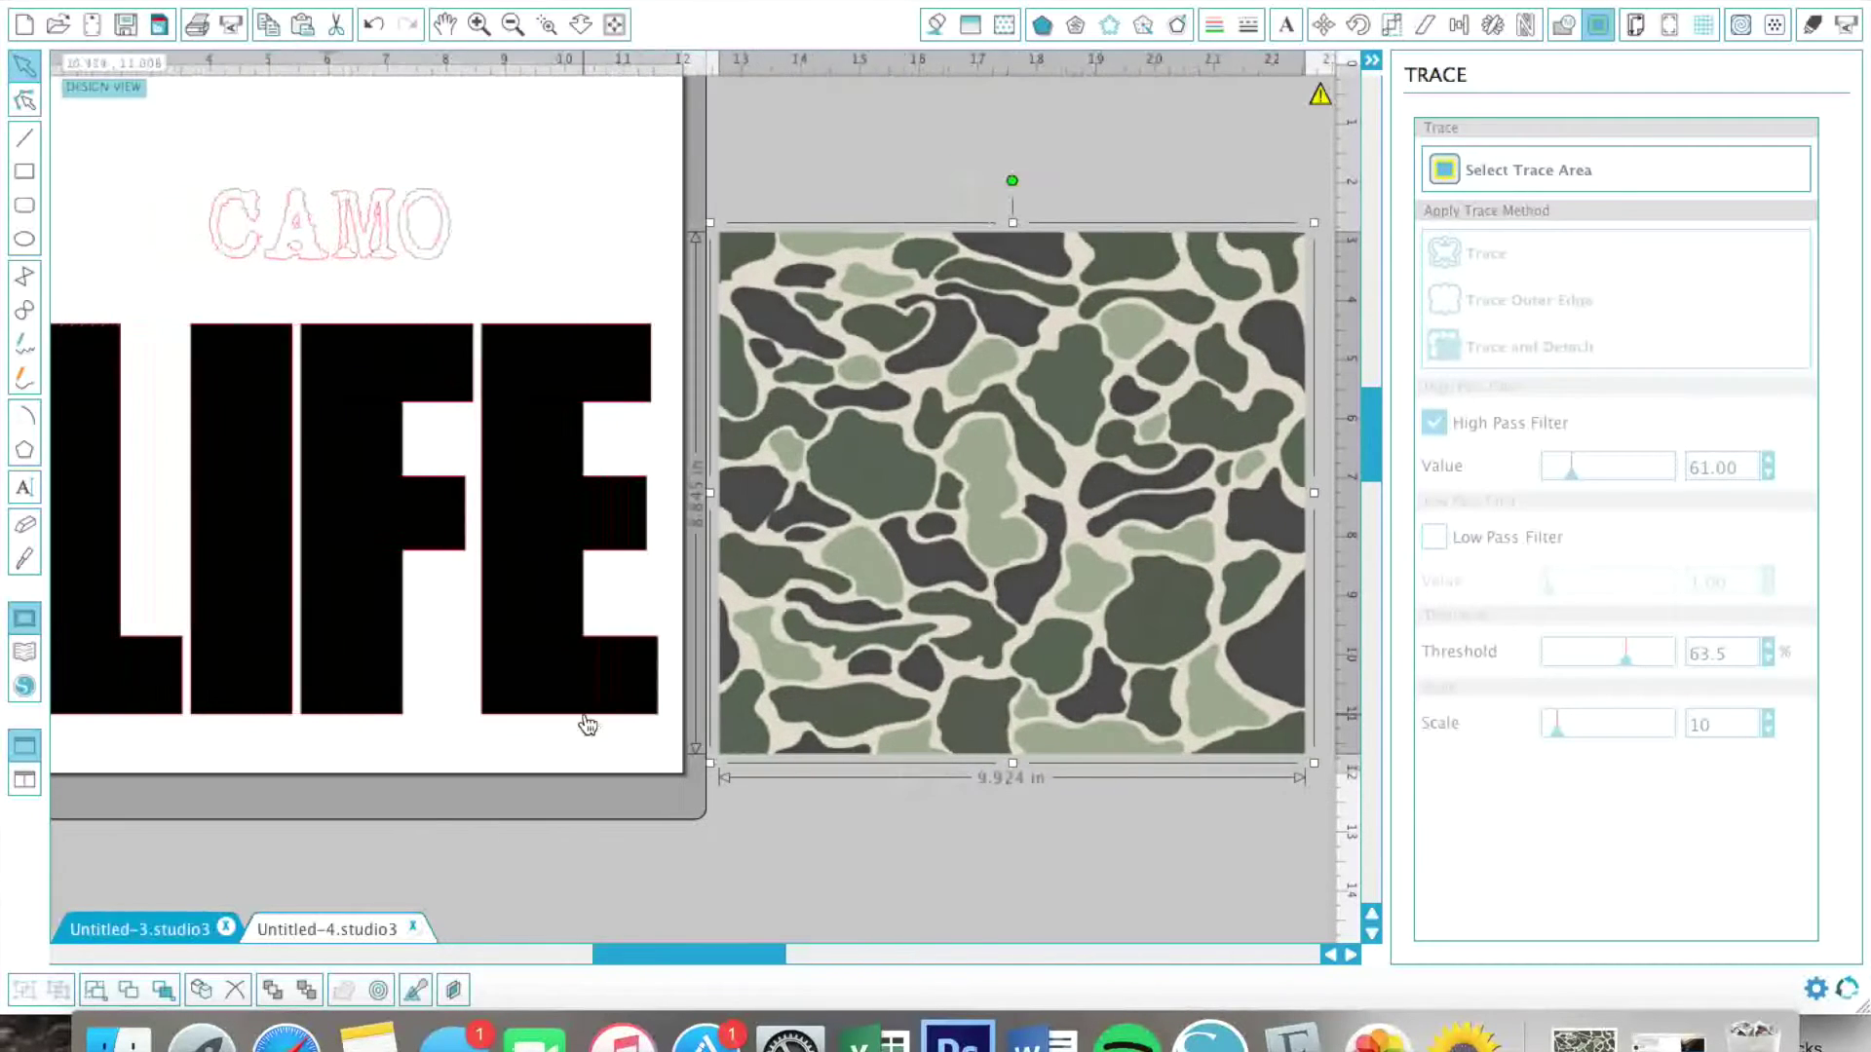
pyautogui.click(584, 718)
pyautogui.click(801, 737)
pyautogui.hscroll(8, 897, 731)
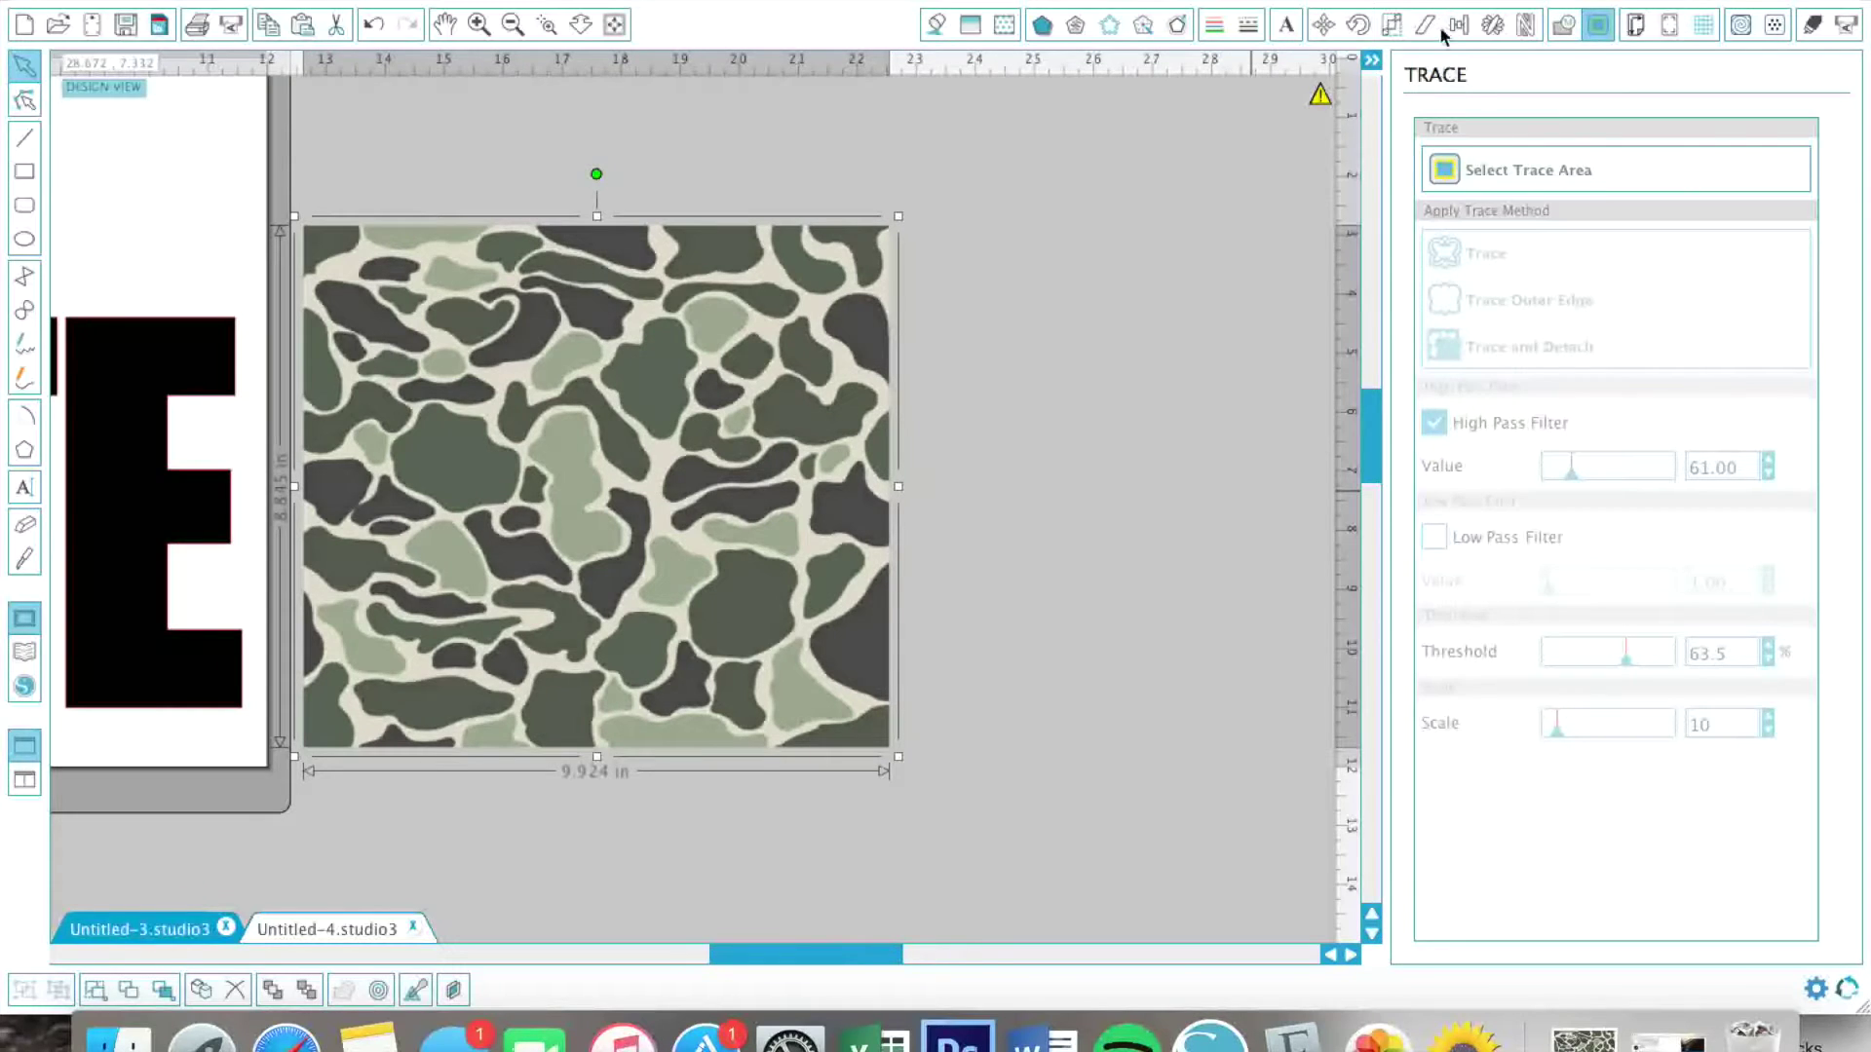
pyautogui.click(1387, 27)
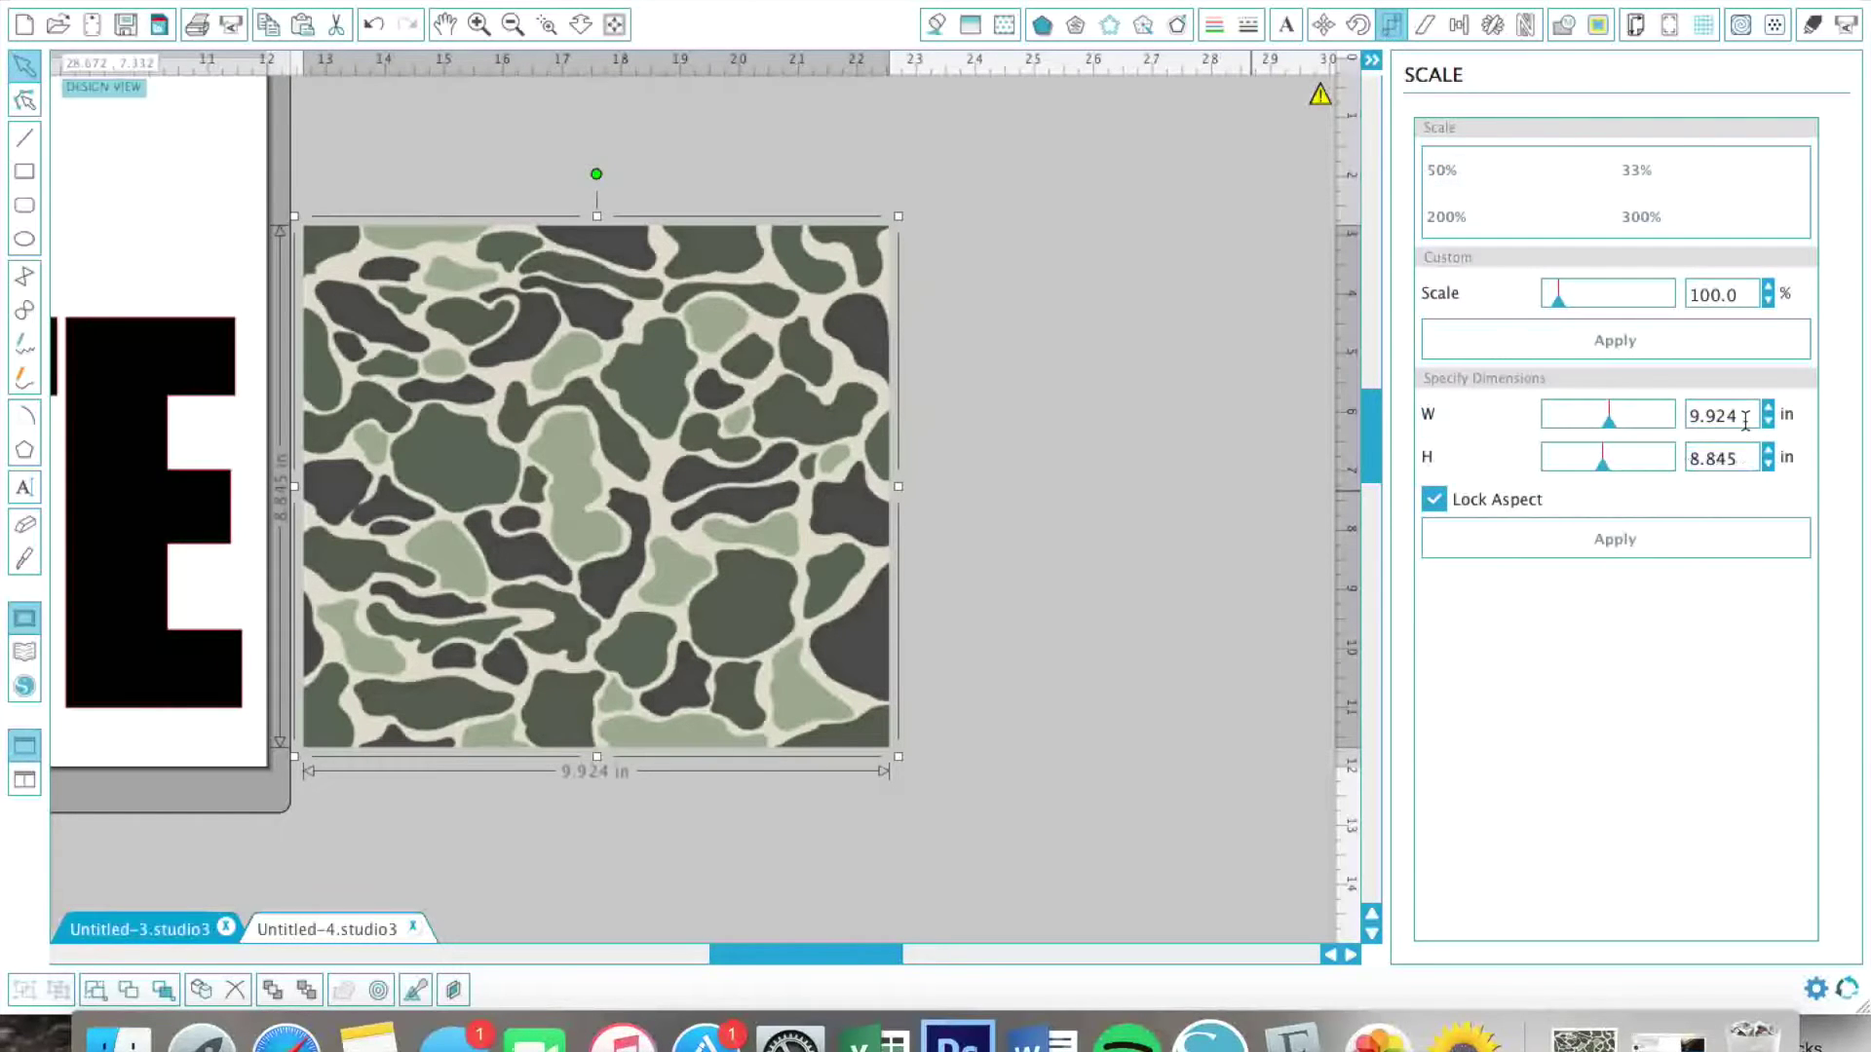
# Scale the camo image to 11 in wide (9.804 in tall) and move it further right
pyautogui.moveTo(1745, 422); pyautogui.dragTo(1642, 417)
pyautogui.write('11')
pyautogui.press('Return')
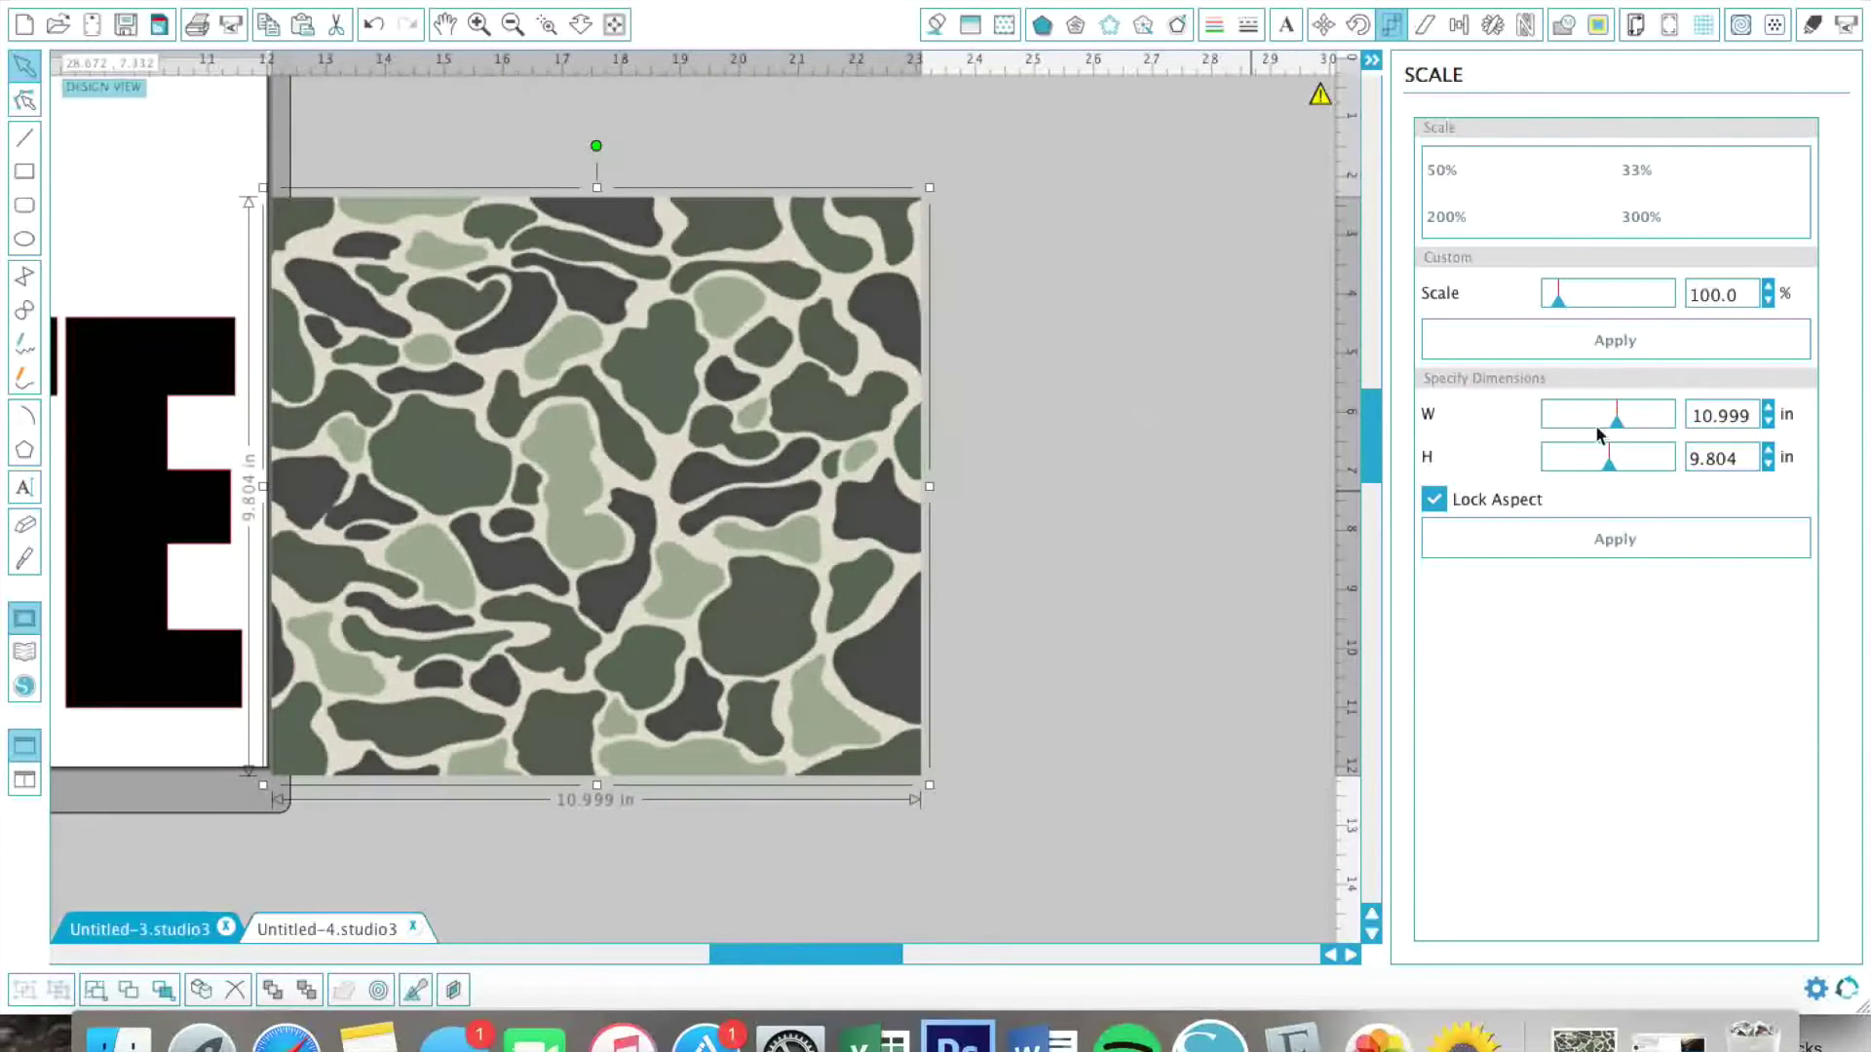
pyautogui.doubleClick(749, 368)
pyautogui.moveTo(748, 368); pyautogui.dragTo(1003, 396)
# Trace the camo image at High Pass 222 and Threshold 64.5, then delete the original photo
pyautogui.click(1600, 24)
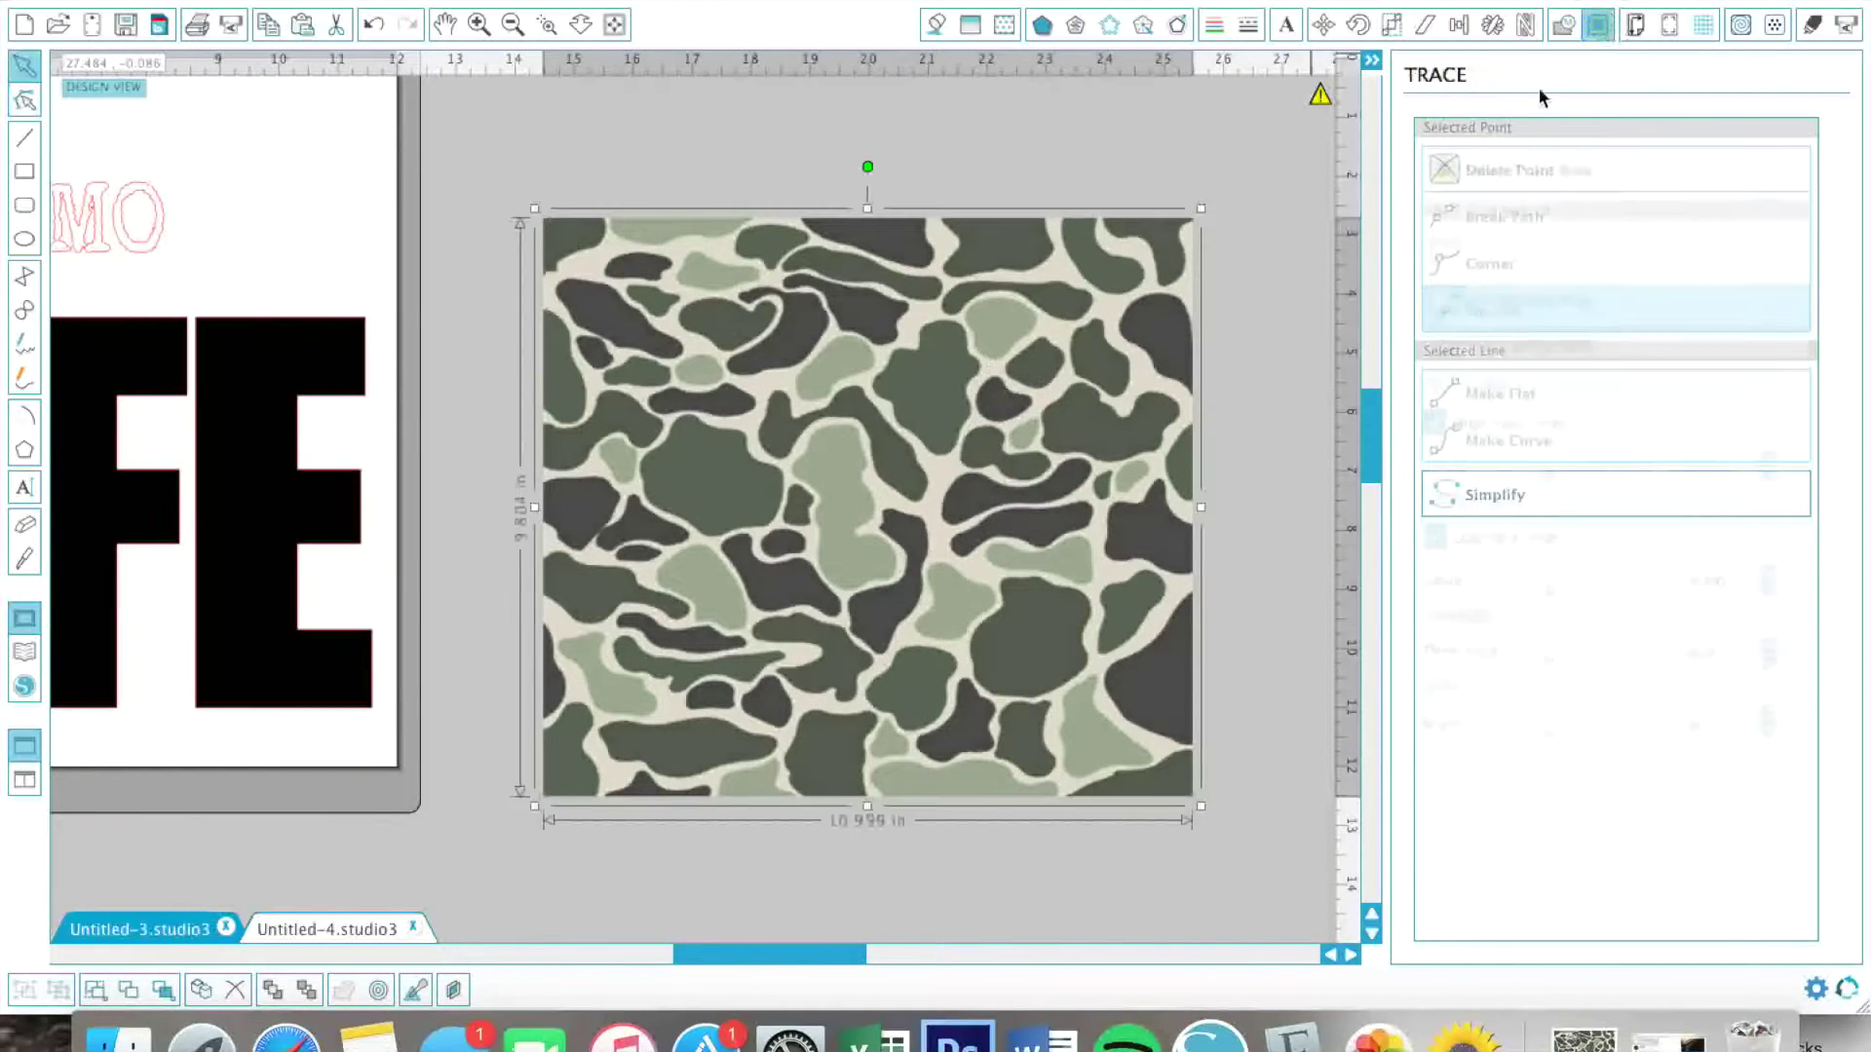
pyautogui.click(1496, 168)
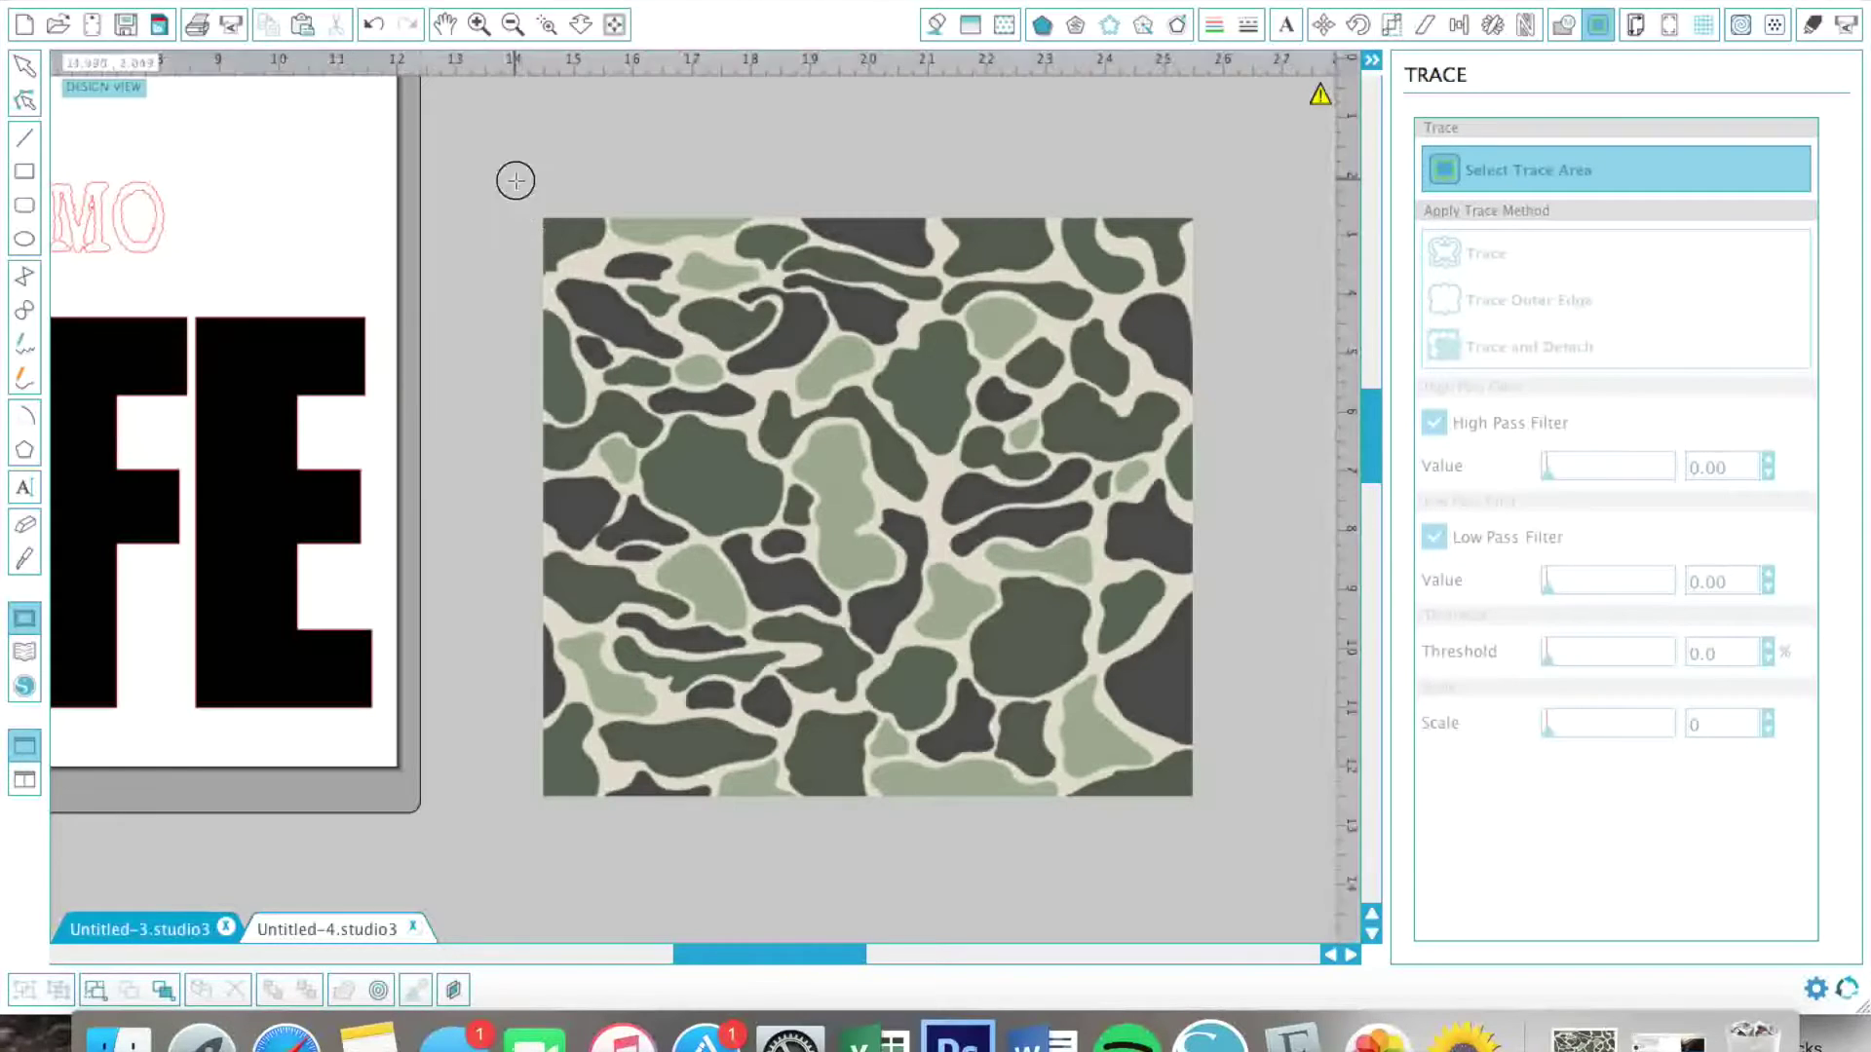
pyautogui.moveTo(513, 175)
pyautogui.mouseDown()
pyautogui.moveTo(1186, 952)
pyautogui.moveTo(1265, 714)
pyautogui.moveTo(1252, 738)
pyautogui.mouseUp()
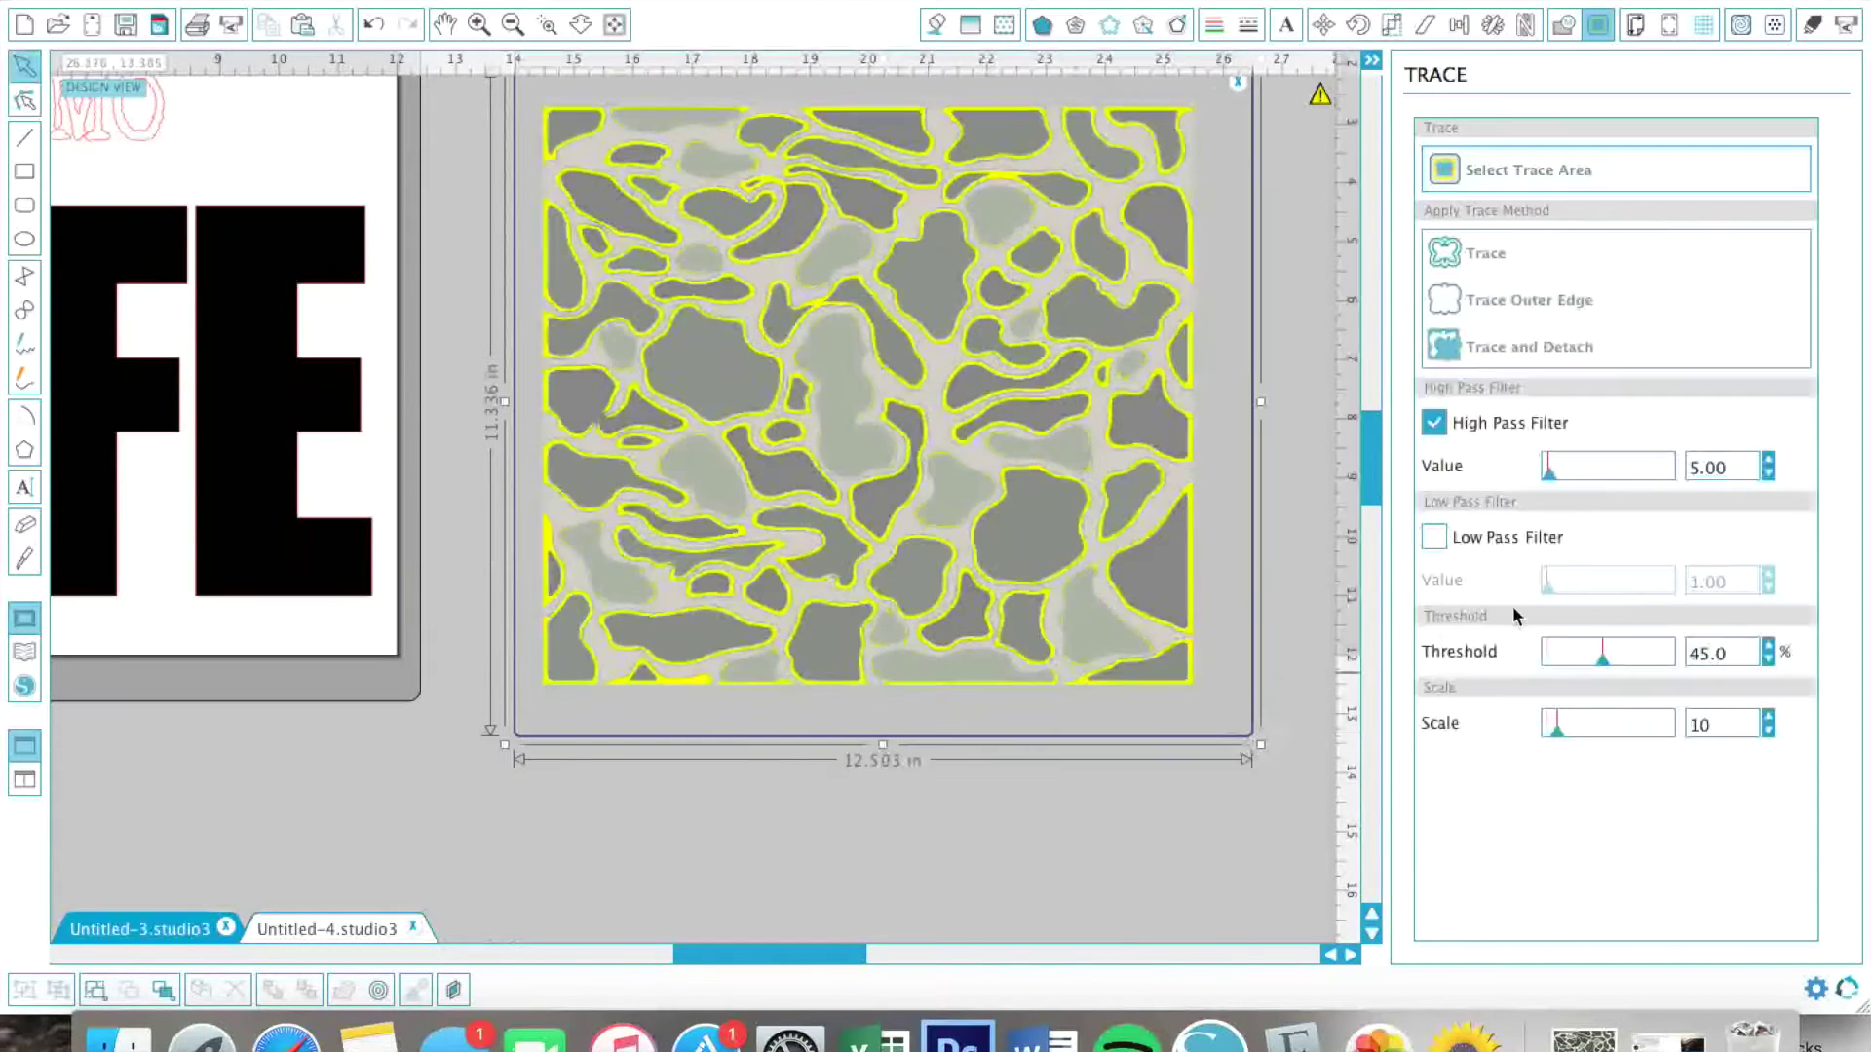
pyautogui.moveTo(1548, 475)
pyautogui.mouseDown()
pyautogui.moveTo(1634, 490)
pyautogui.moveTo(1670, 471)
pyautogui.moveTo(1639, 477)
pyautogui.mouseUp()
pyautogui.moveTo(1609, 665); pyautogui.dragTo(1629, 661)
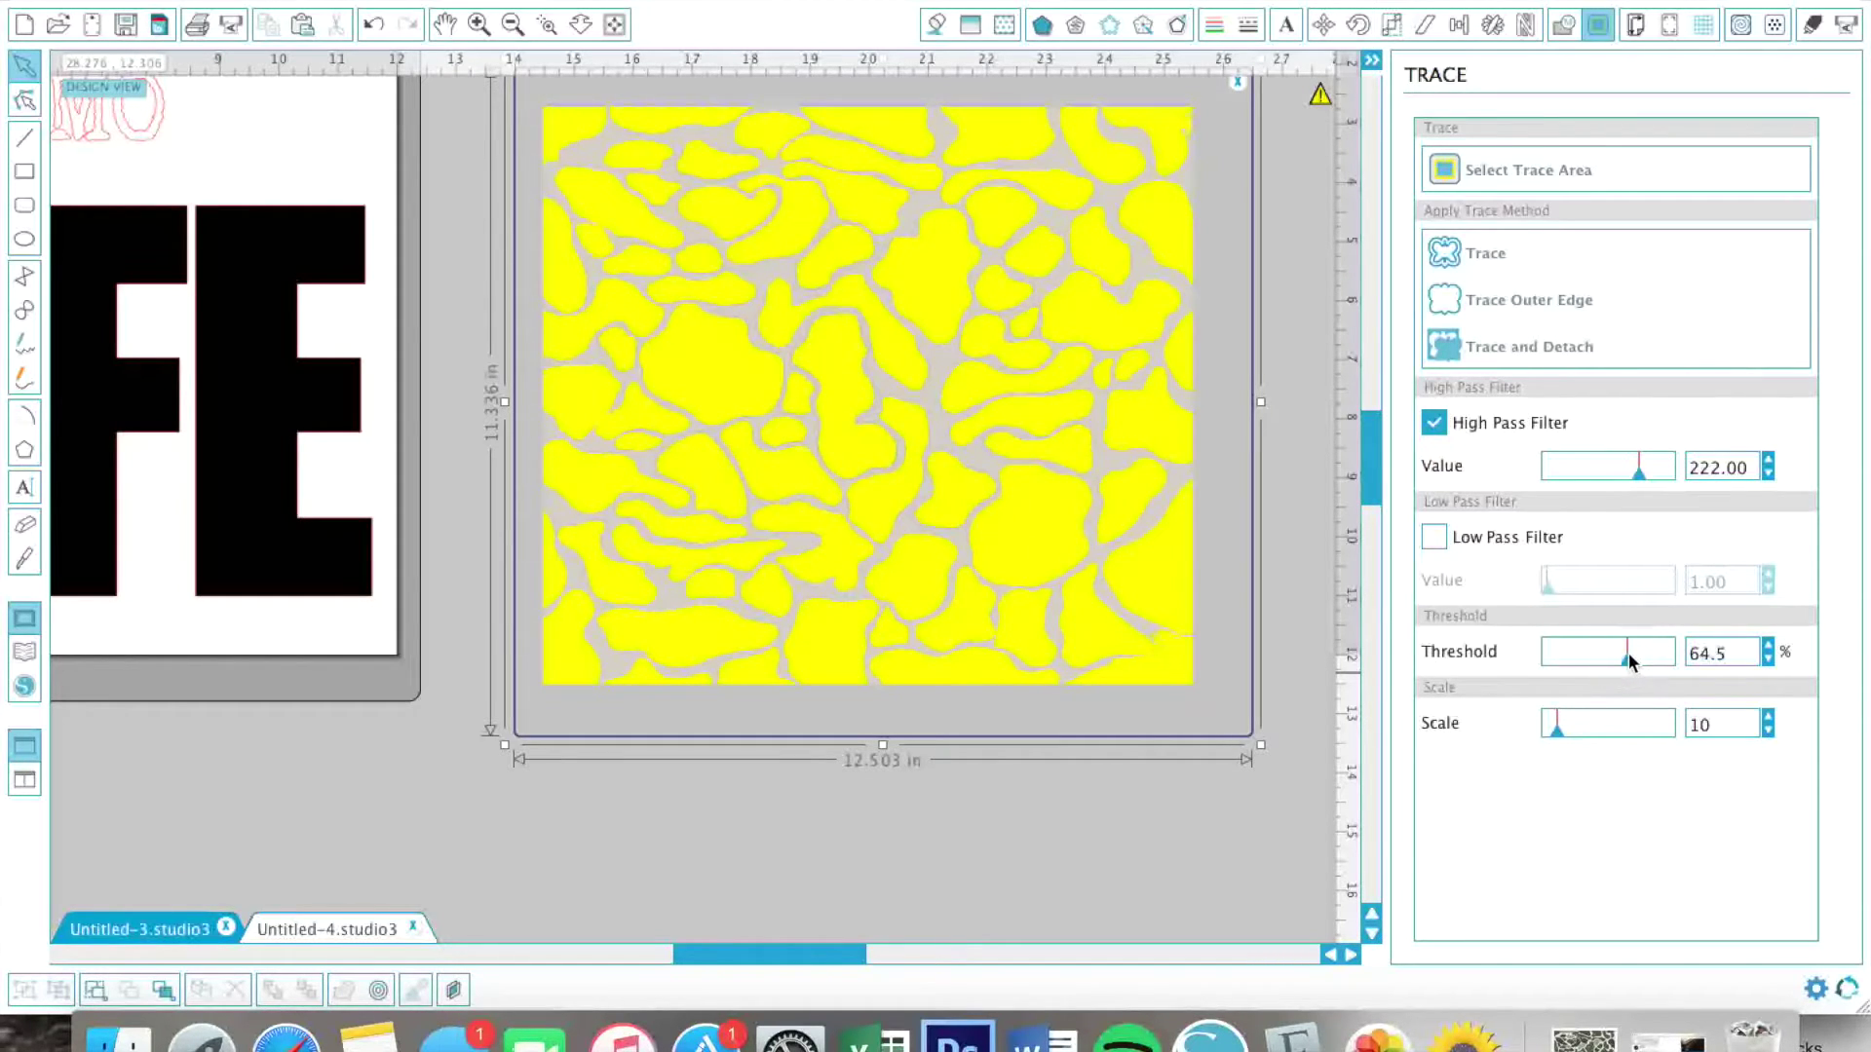
pyautogui.click(1459, 254)
pyautogui.moveTo(1173, 226)
pyautogui.mouseDown()
pyautogui.moveTo(1150, 605)
pyautogui.moveTo(955, 882)
pyautogui.moveTo(880, 886)
pyautogui.mouseUp()
pyautogui.press('Delete')
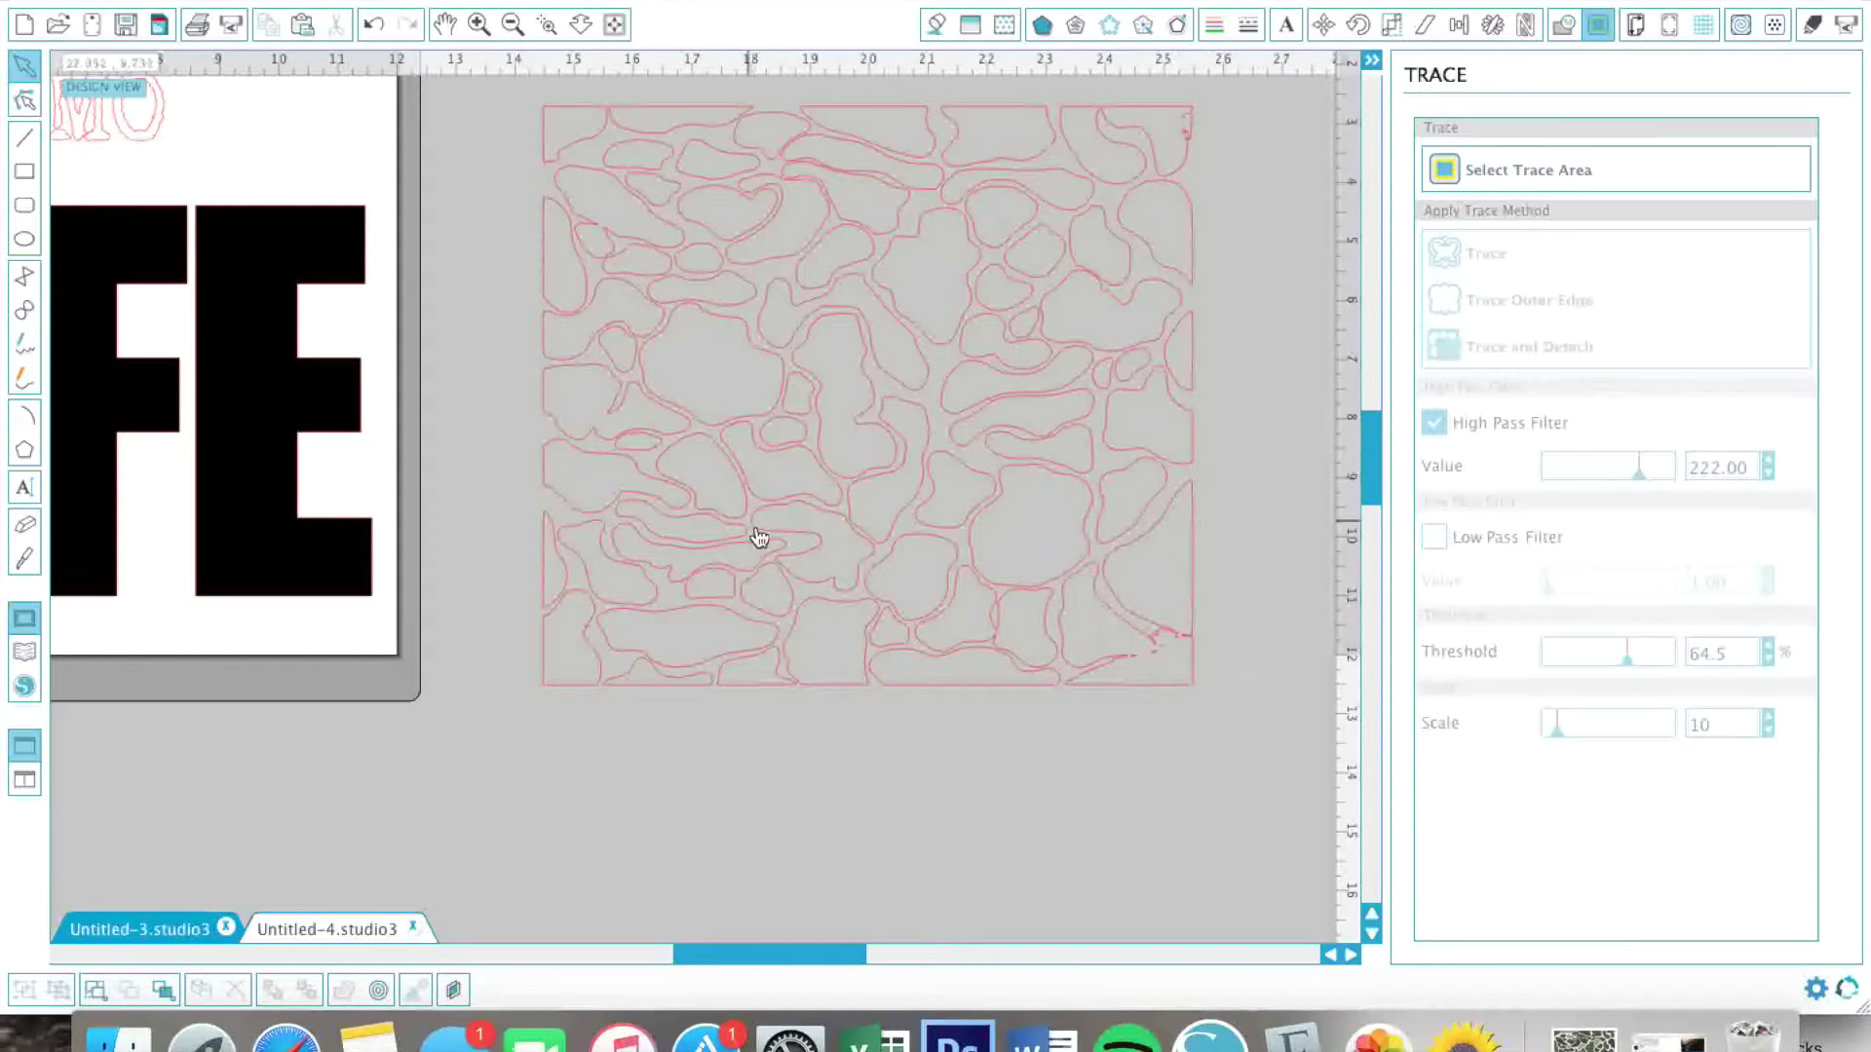
# Move the traced camo outlines over the LIFE letters and select both together
pyautogui.moveTo(881, 293)
pyautogui.mouseDown()
pyautogui.moveTo(396, 360)
pyautogui.moveTo(5, 375)
pyautogui.moveTo(167, 380)
pyautogui.moveTo(13, 367)
pyautogui.moveTo(259, 335)
pyautogui.moveTo(559, 388)
pyautogui.mouseUp()
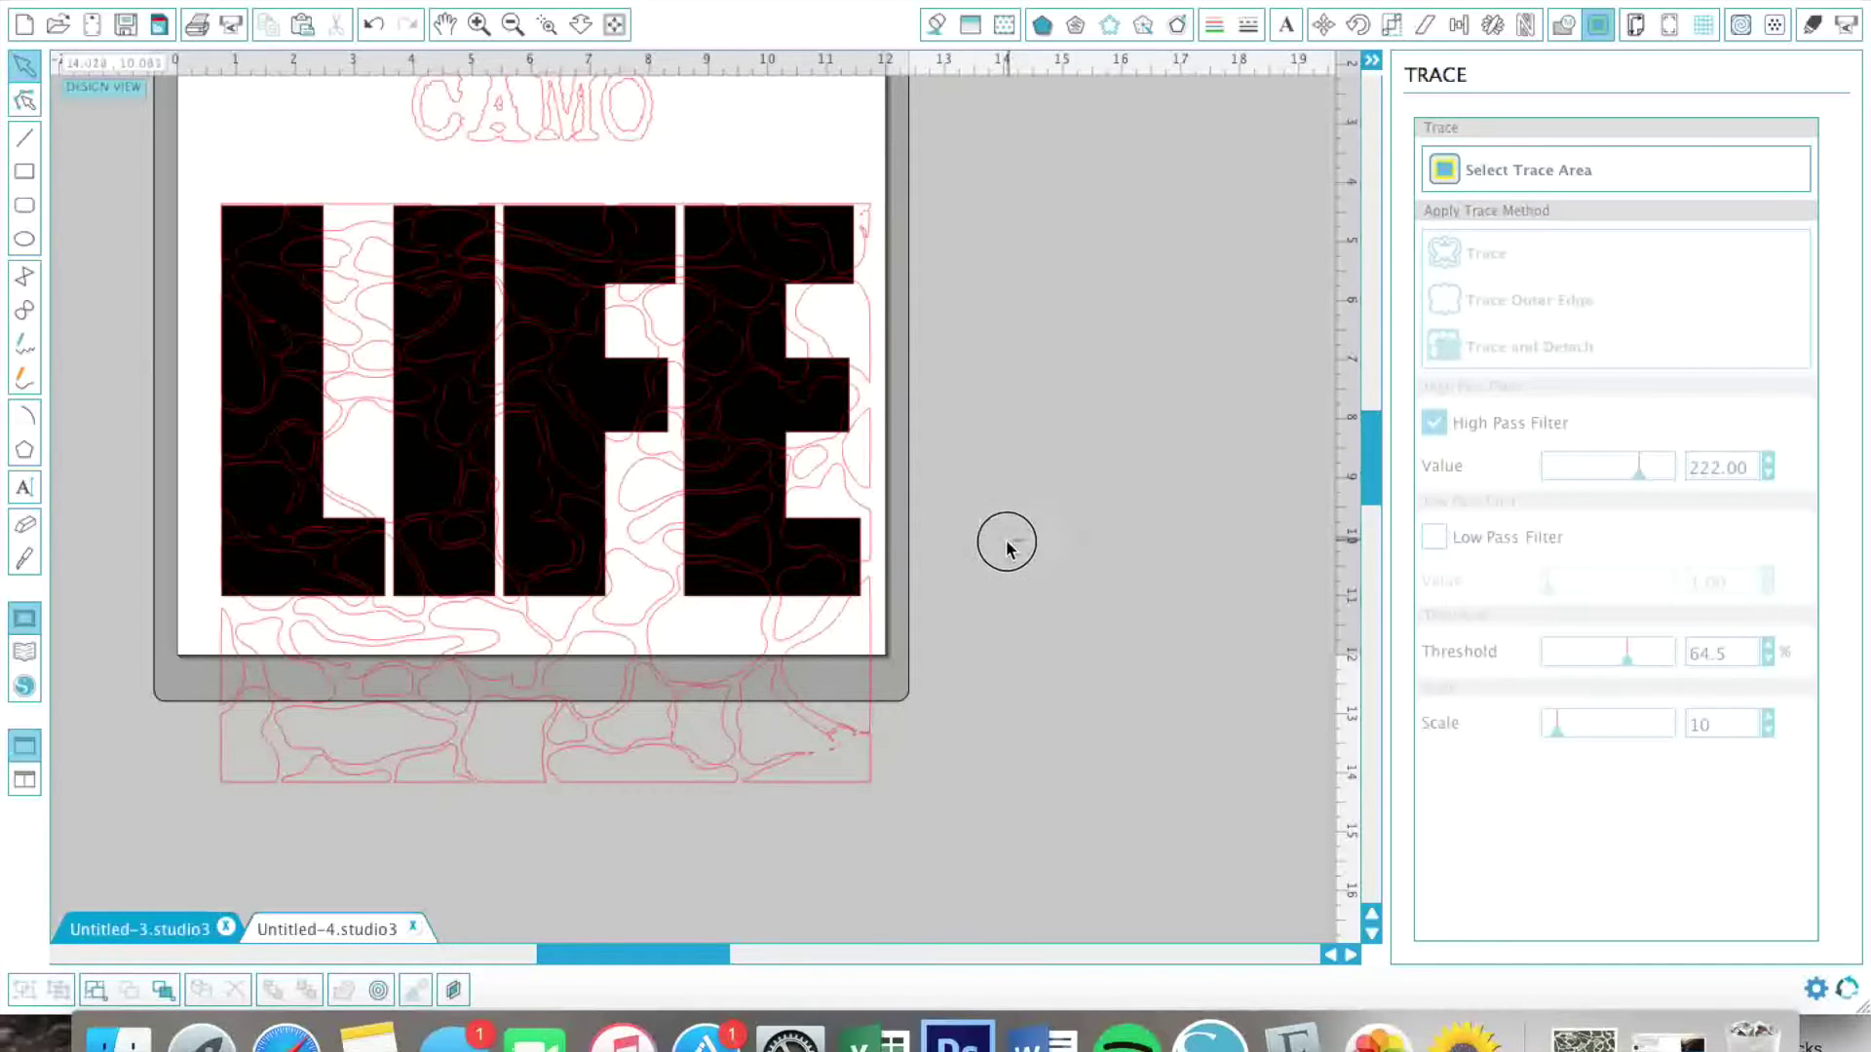
pyautogui.moveTo(1023, 647); pyautogui.dragTo(238, 360)
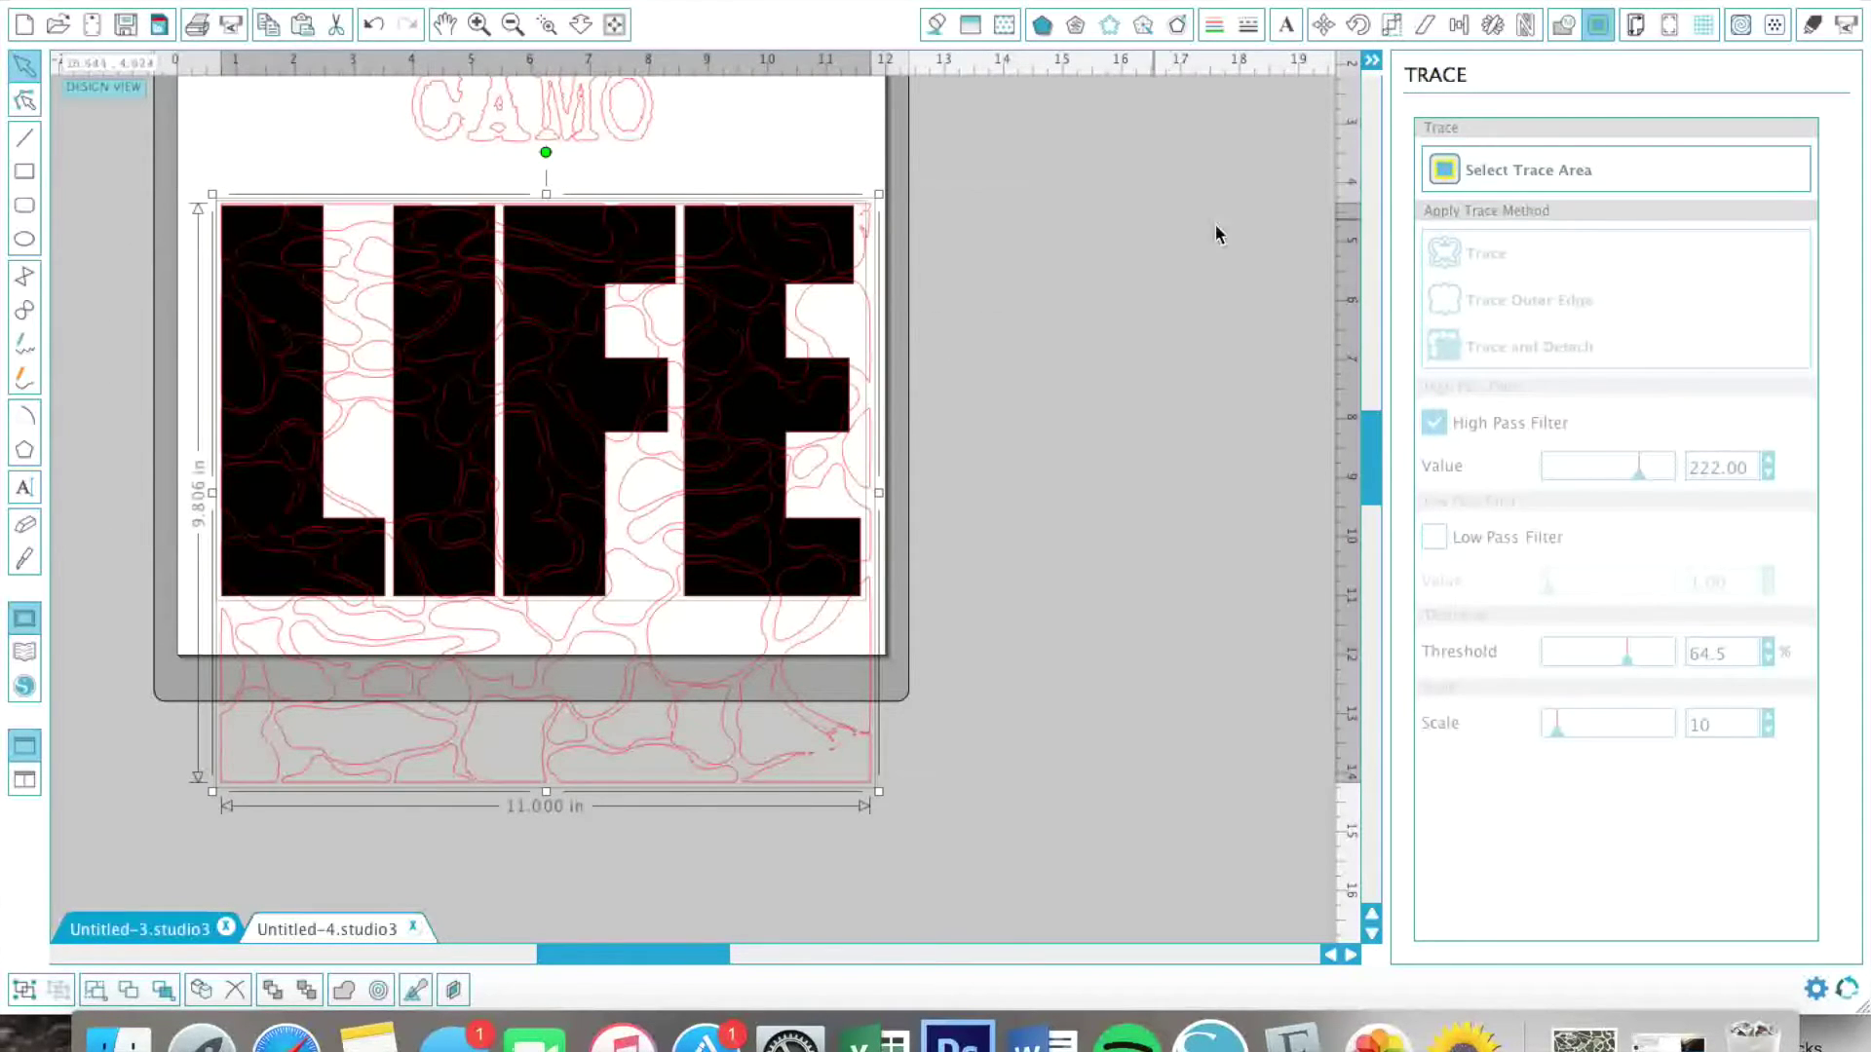
pyautogui.click(1566, 29)
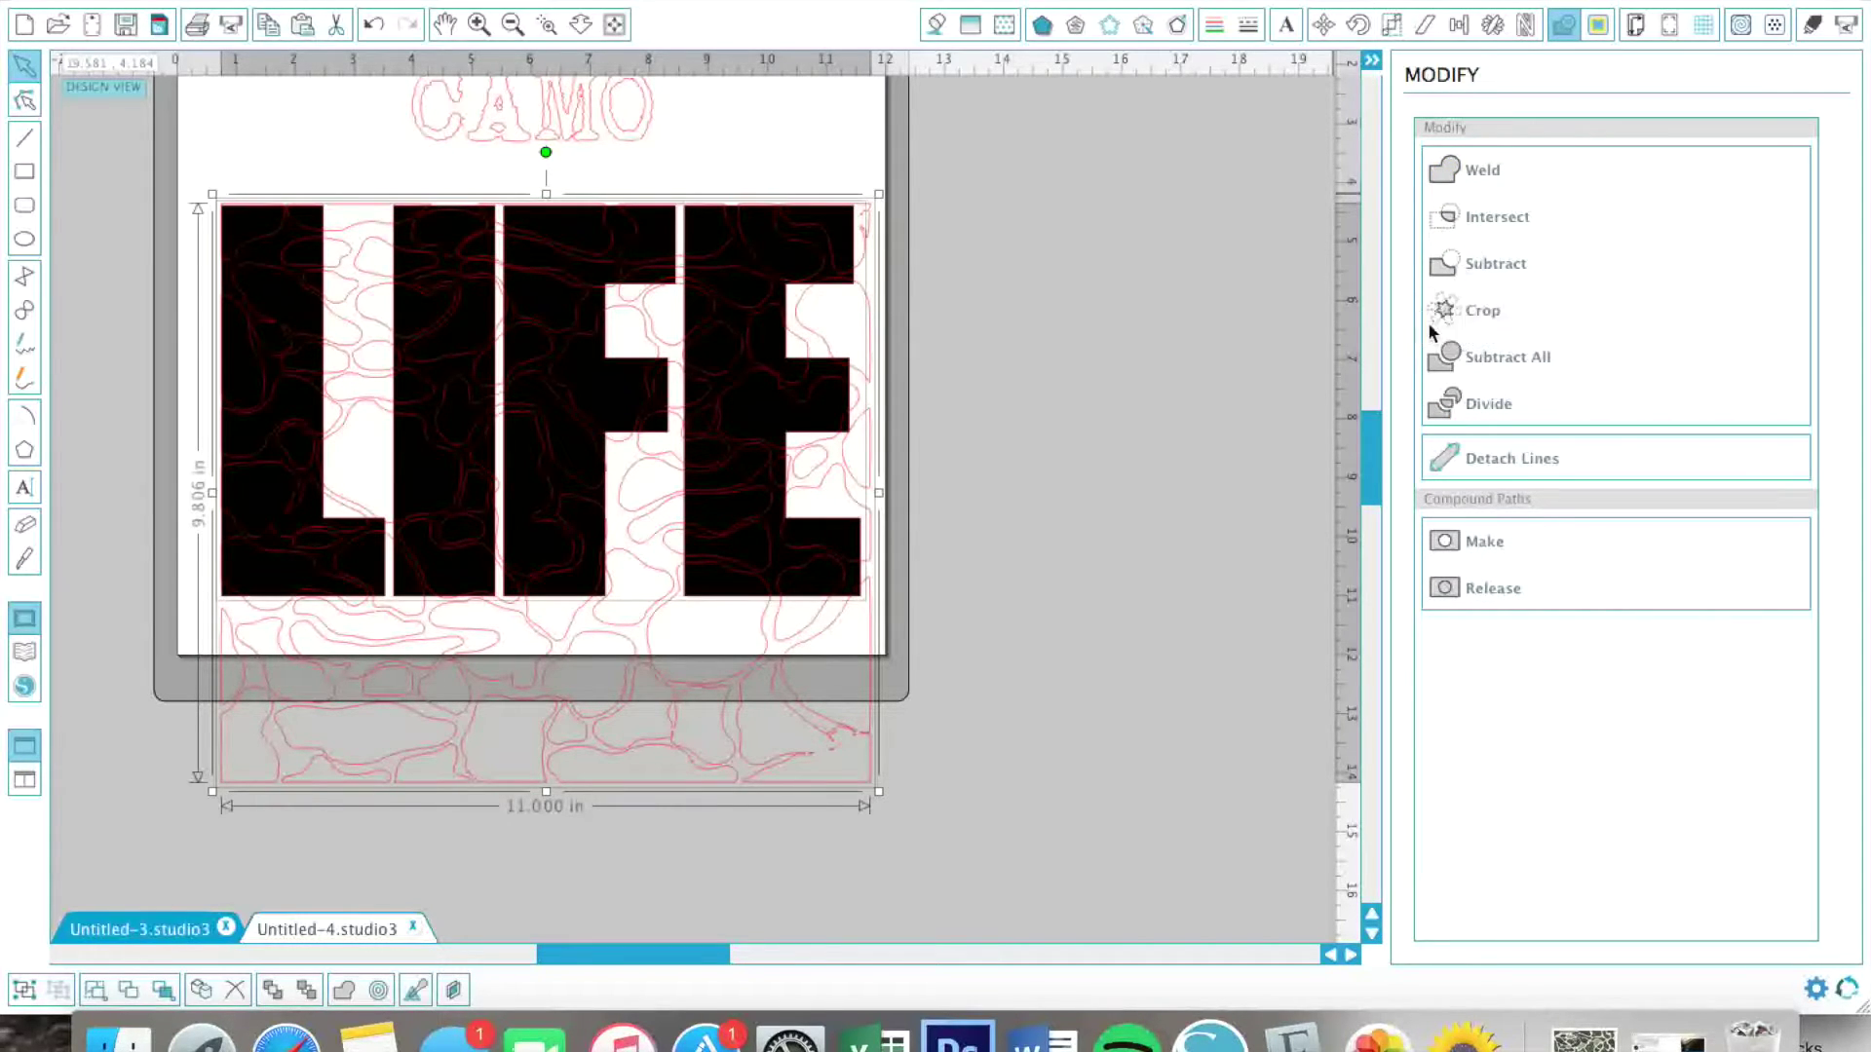
# Crop the camo outlines to the LIFE letters, zoom in, and select the blob atop the L
pyautogui.click(1441, 312)
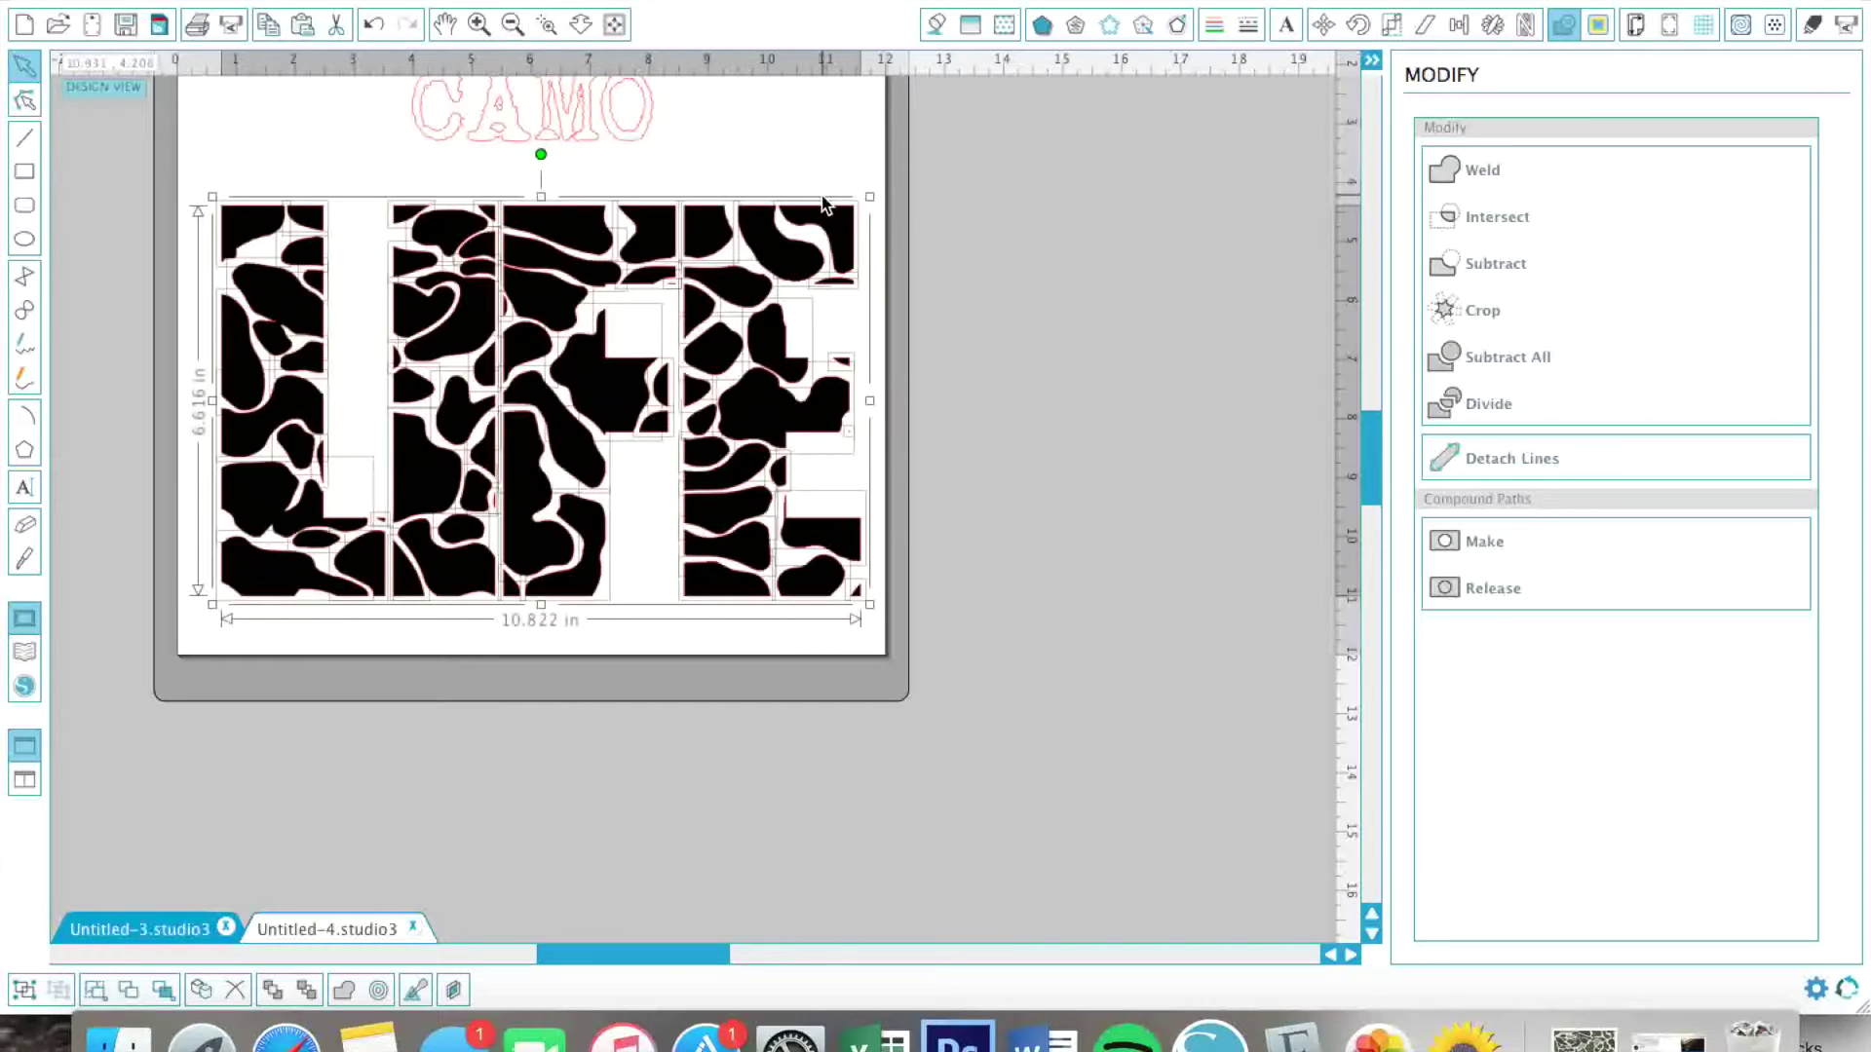
pyautogui.click(992, 232)
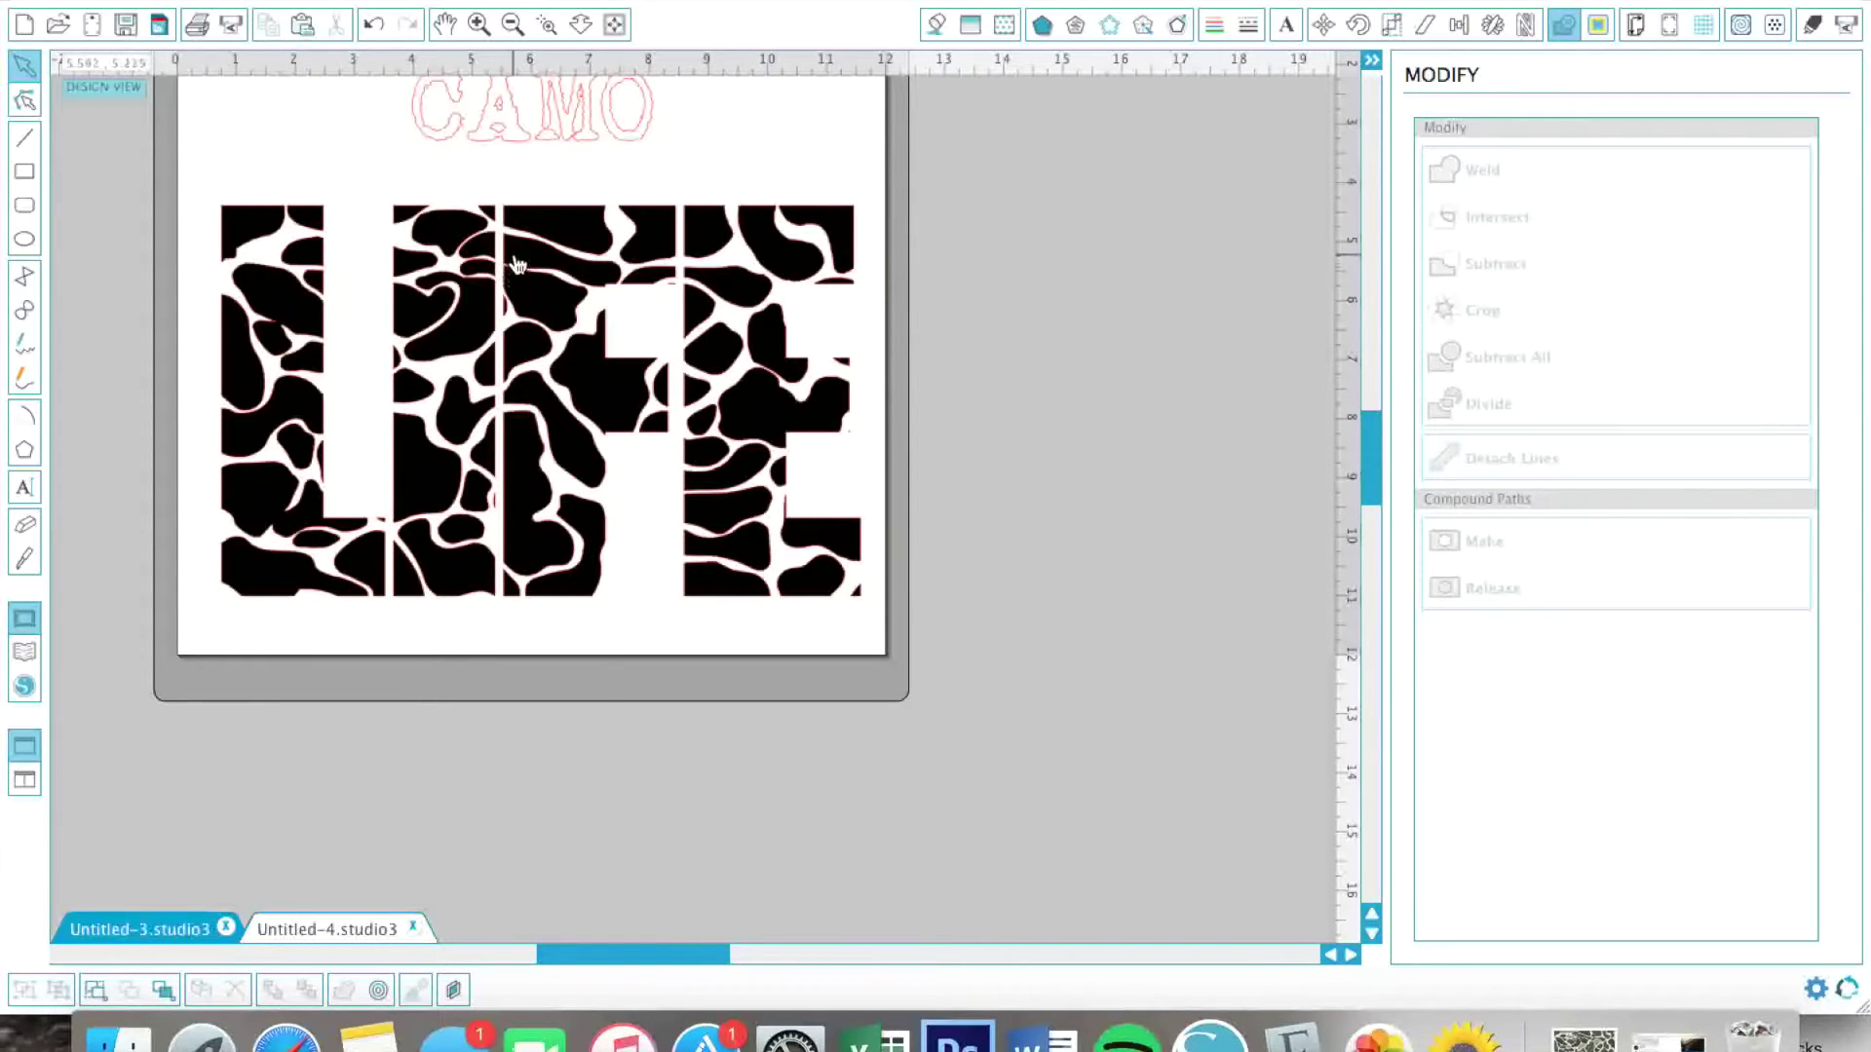
pyautogui.click(478, 29)
pyautogui.scroll(3, 273, 329)
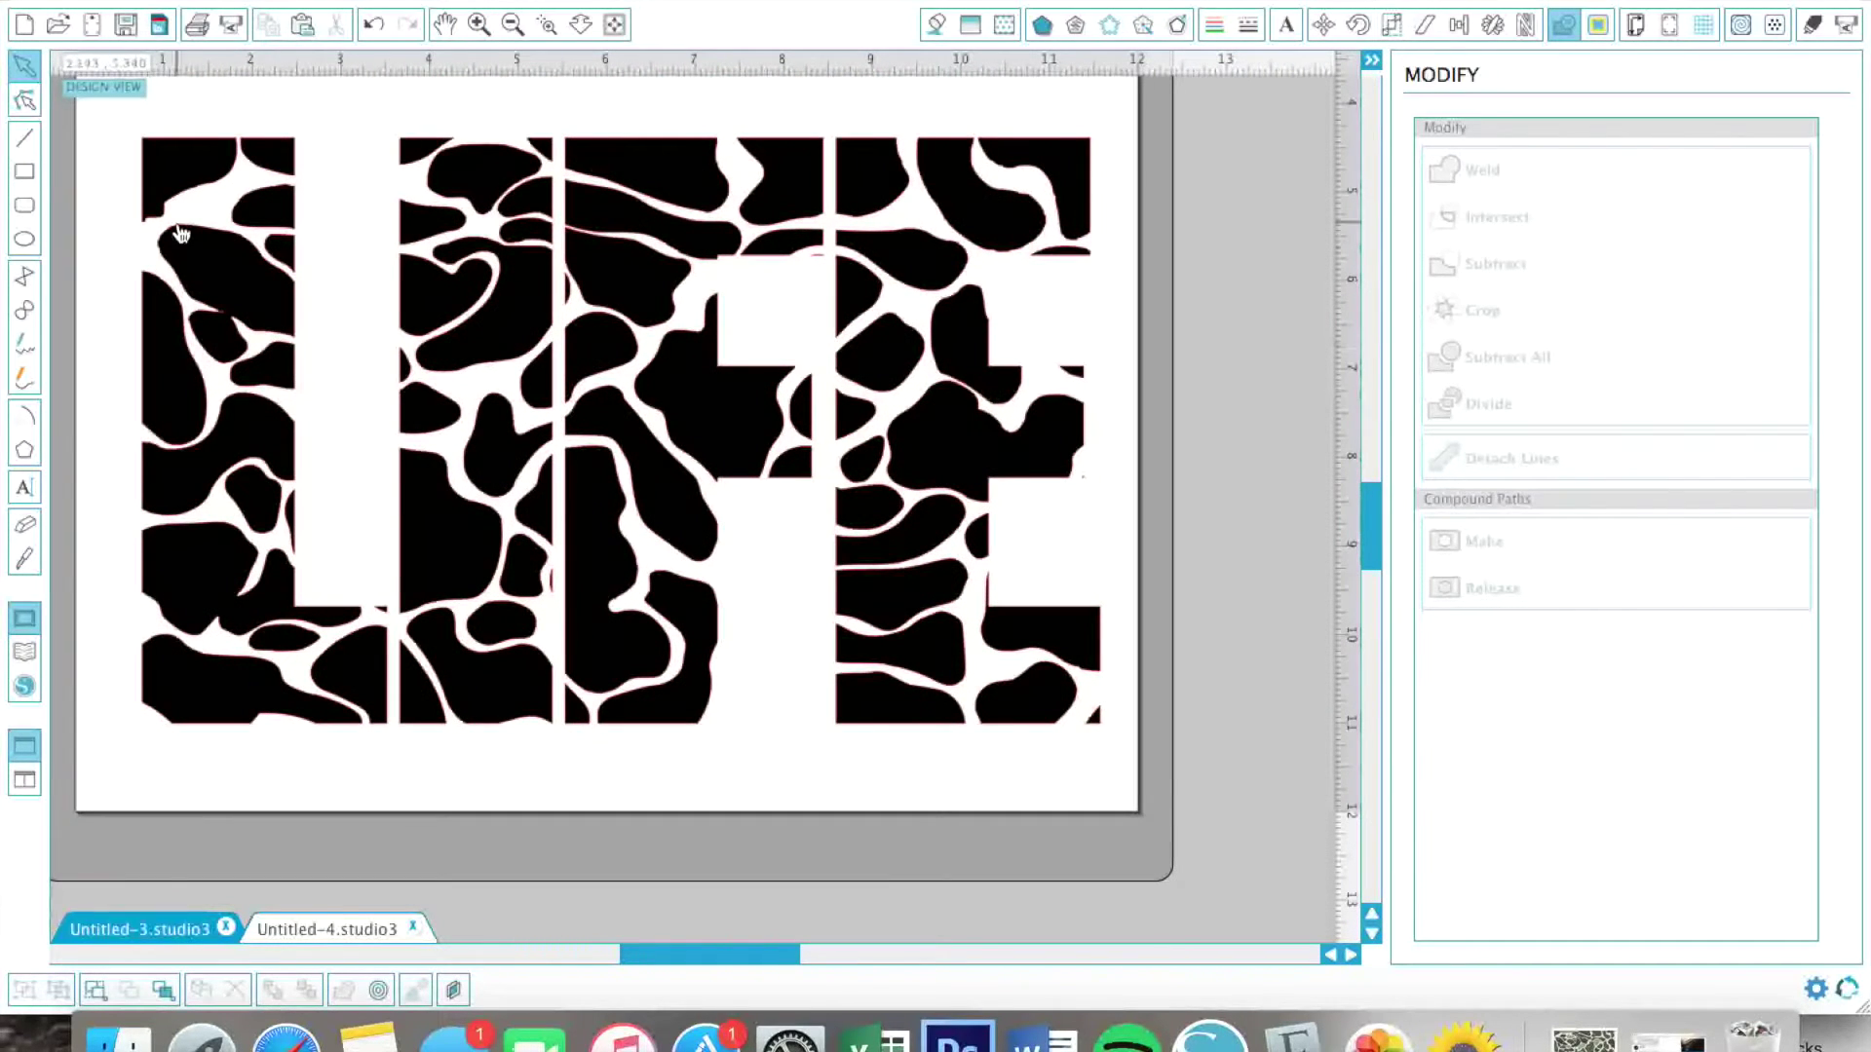
pyautogui.click(191, 147)
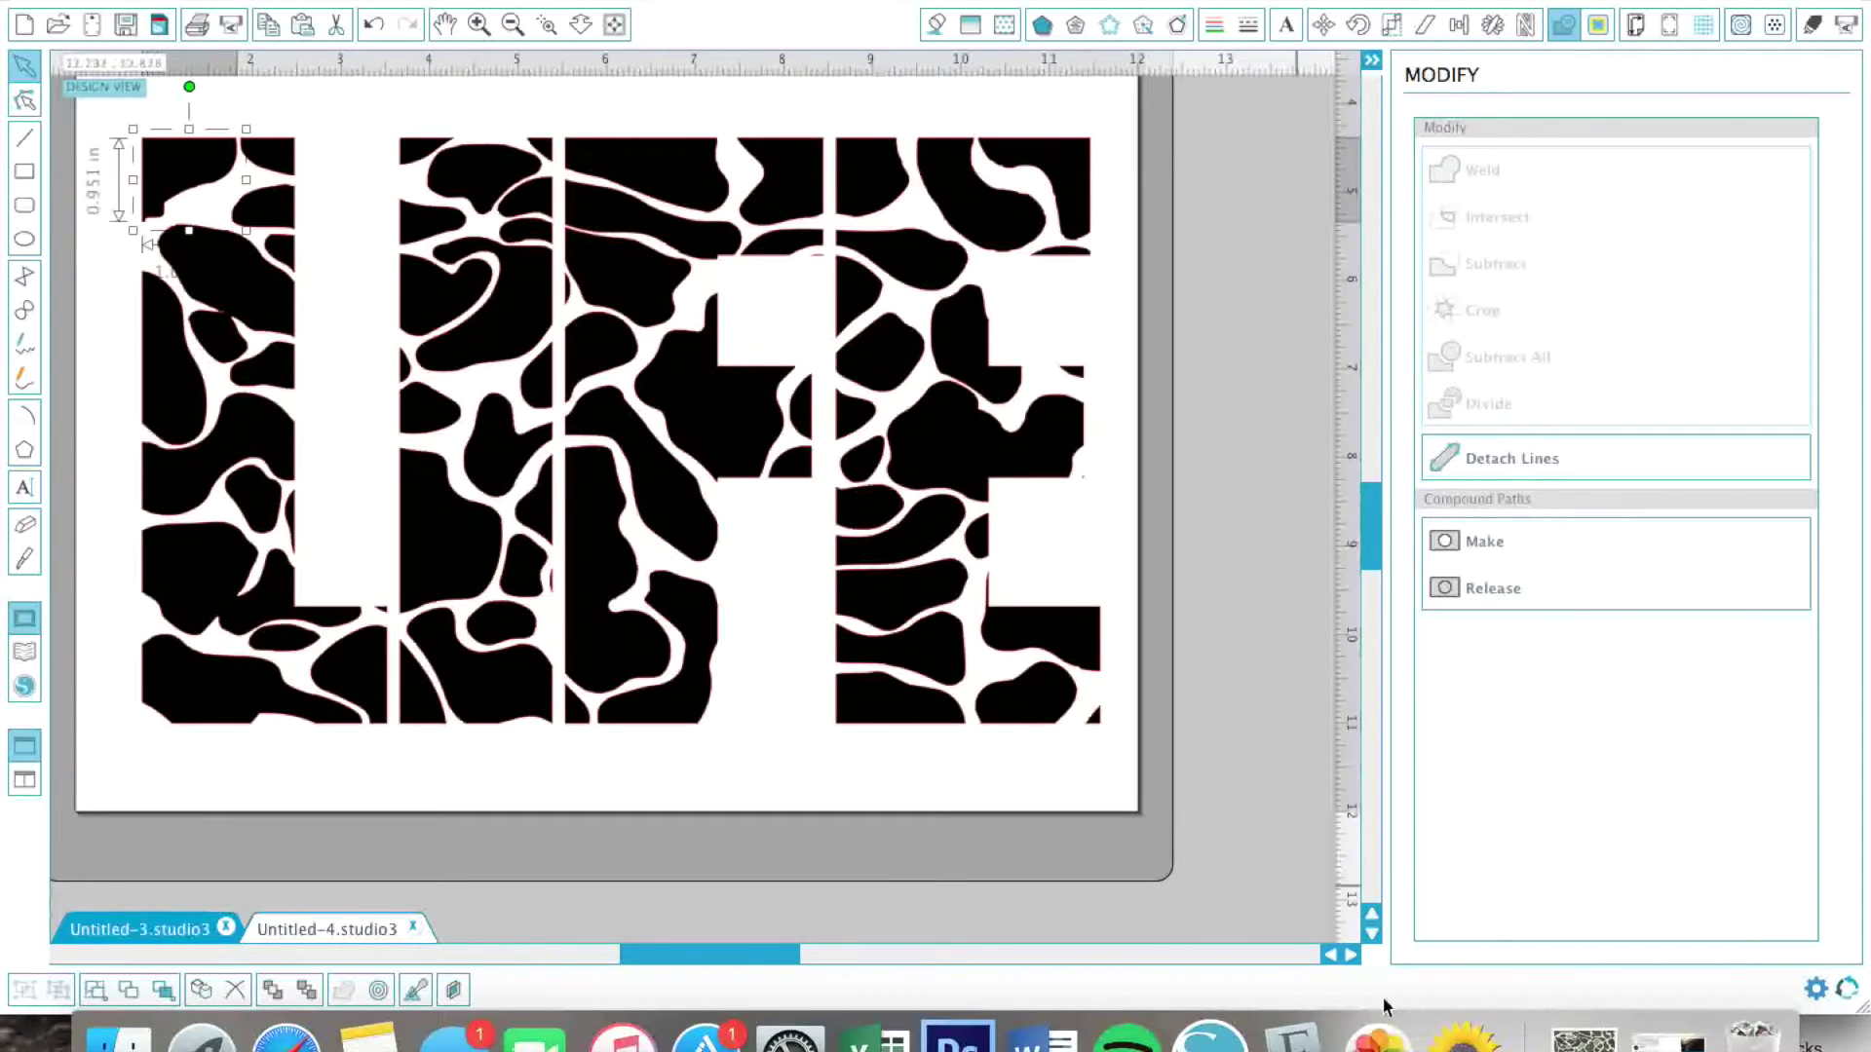
pyautogui.click(1566, 1023)
# Place another camo image copy, sample its dark green, and fill three L pieces with it
pyautogui.moveTo(1587, 912); pyautogui.dragTo(1328, 386)
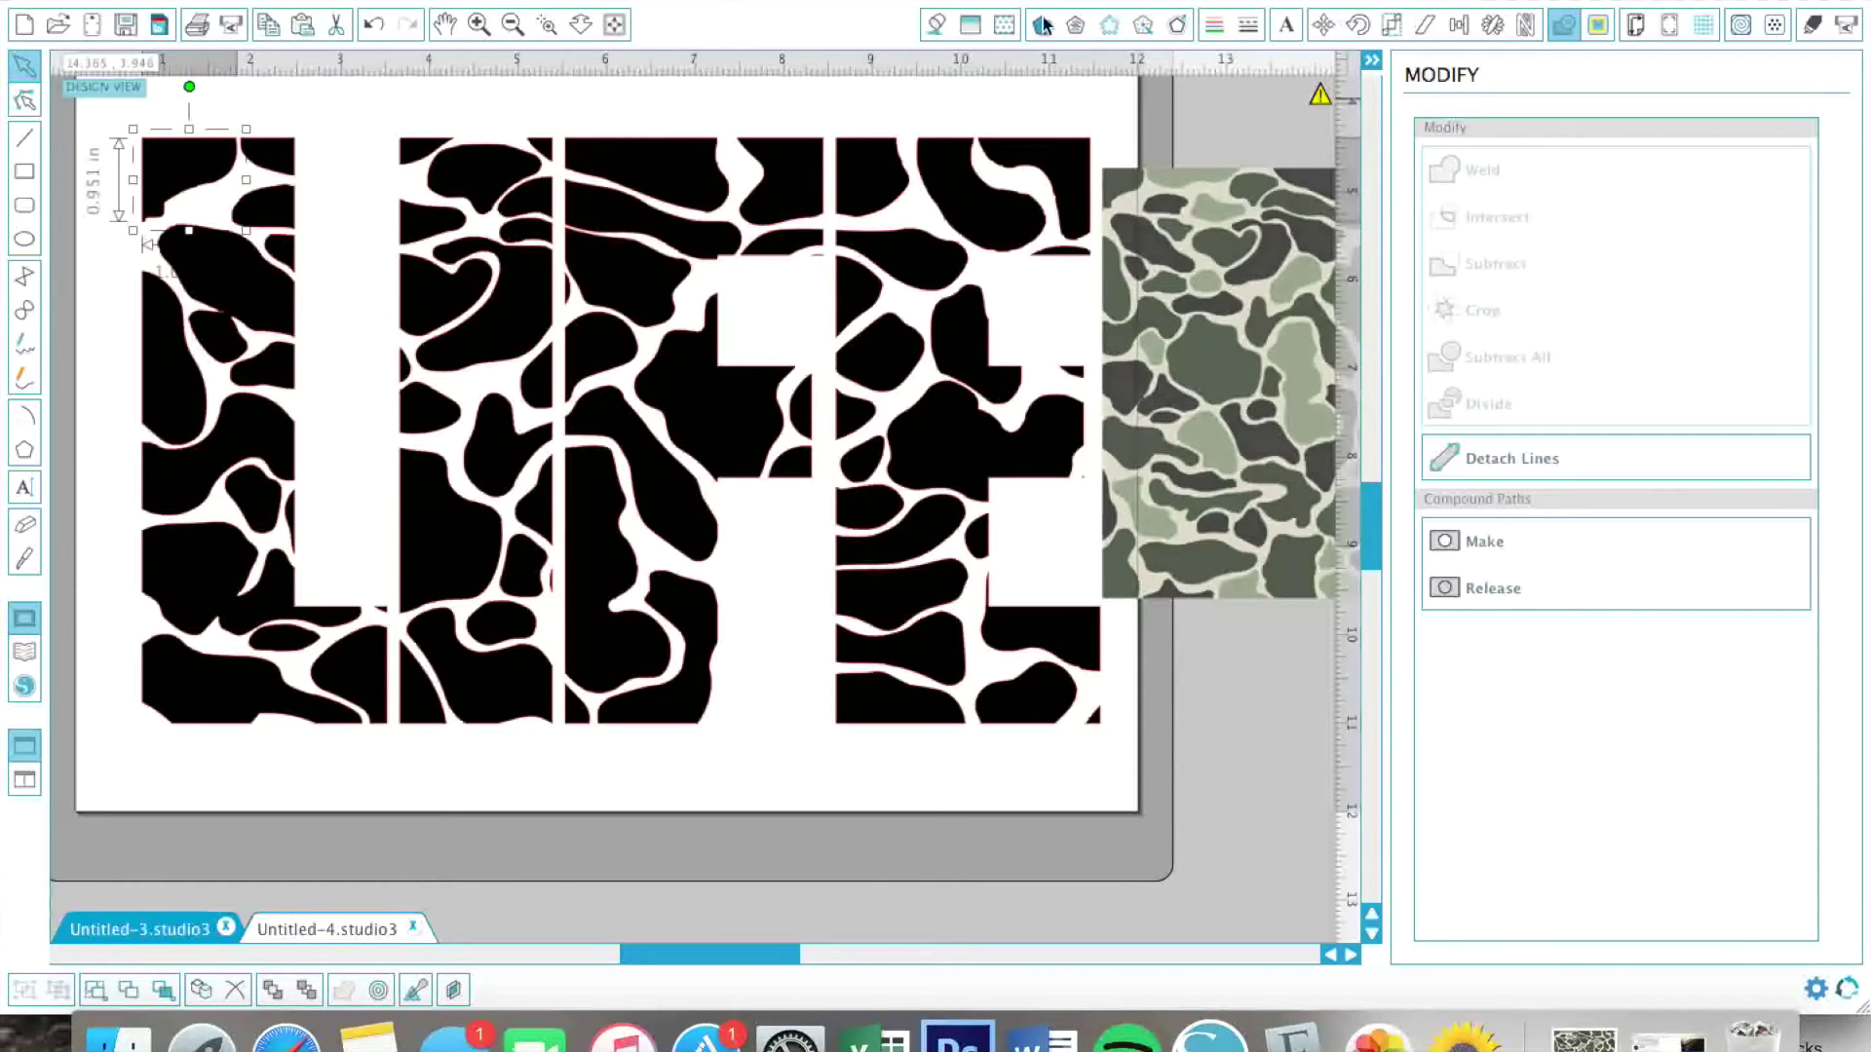
pyautogui.click(926, 26)
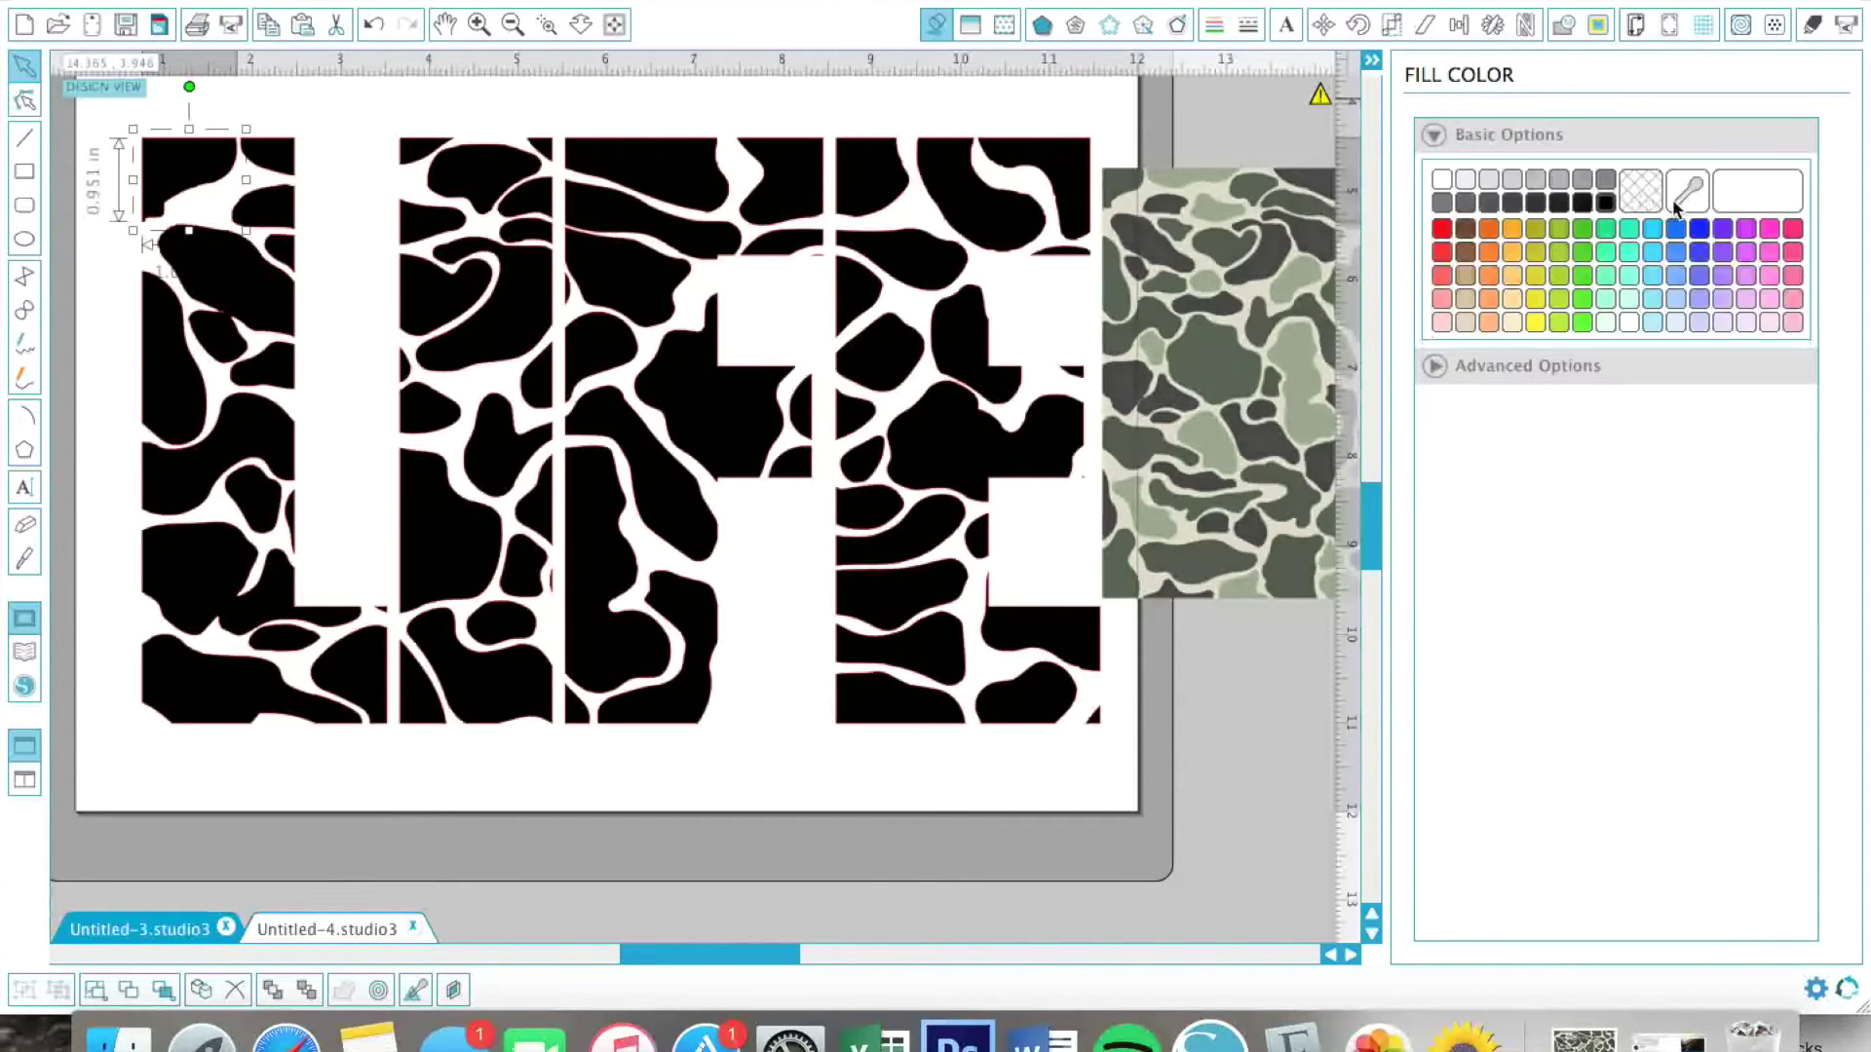
pyautogui.click(1680, 202)
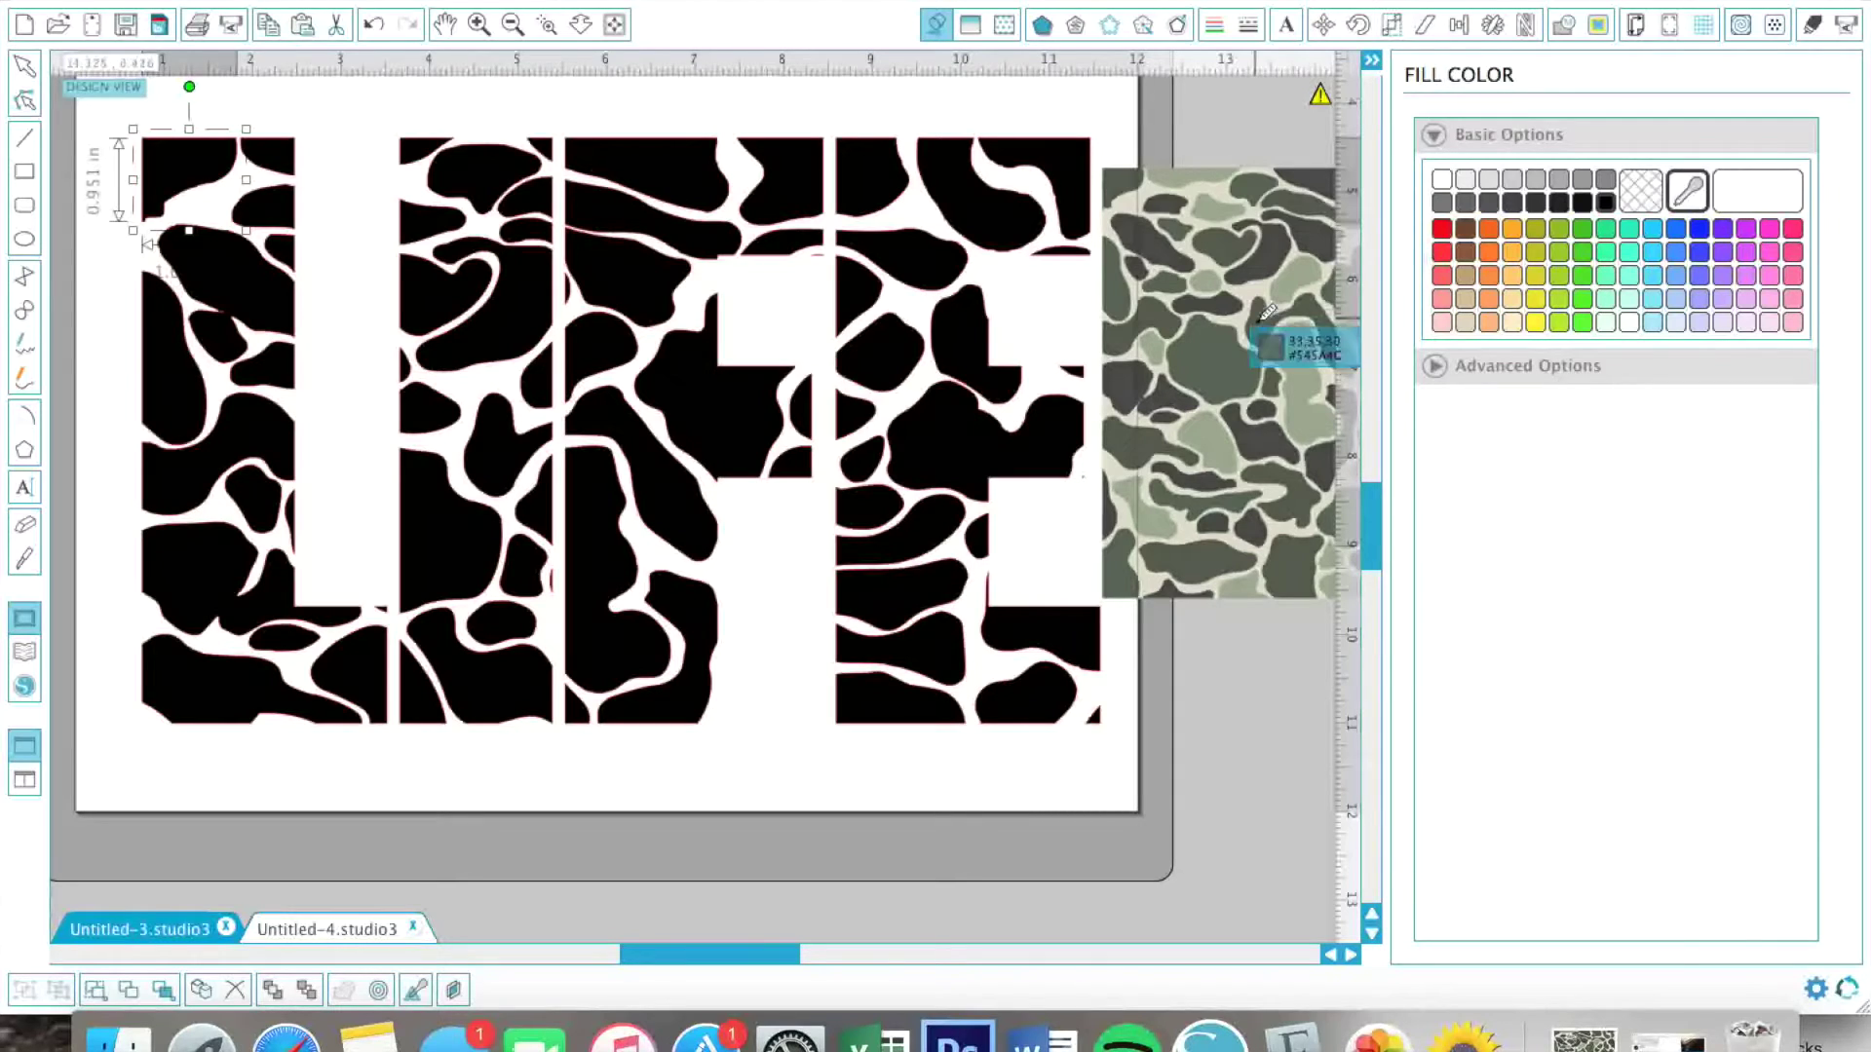
pyautogui.click(1121, 190)
pyautogui.click(269, 294)
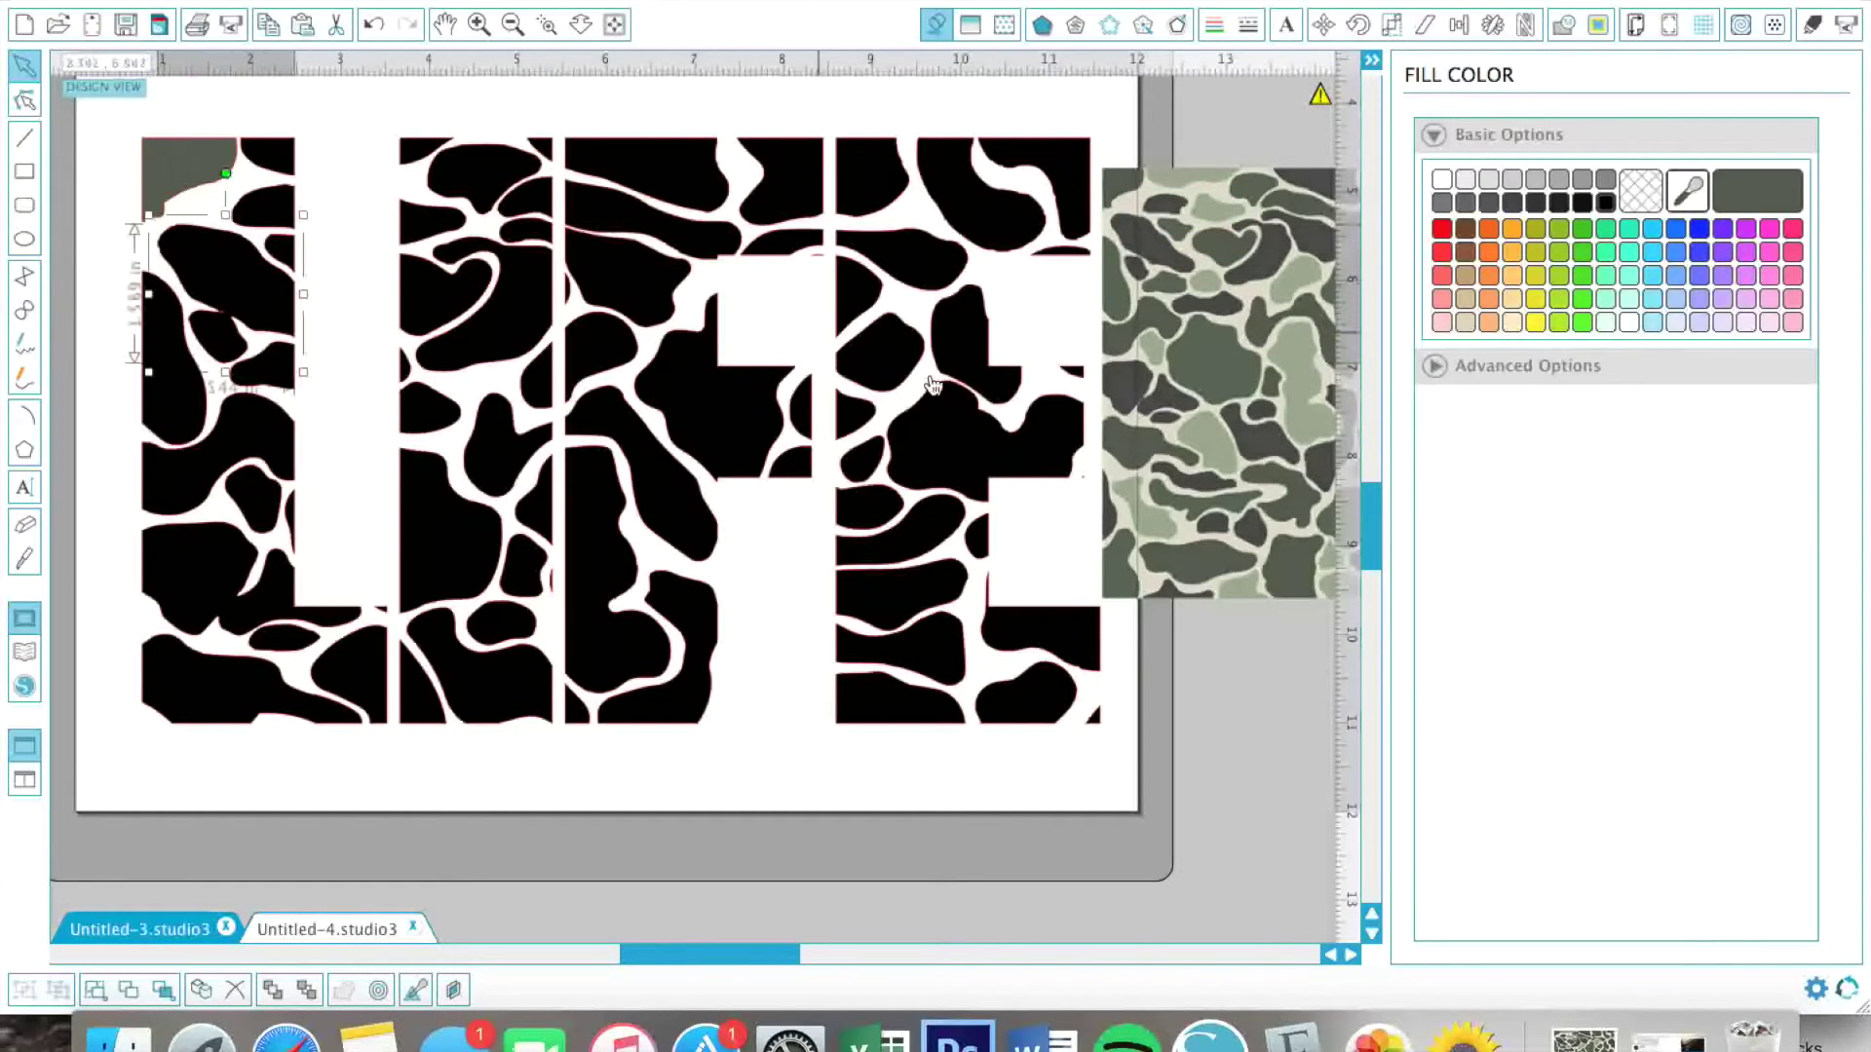
pyautogui.click(1757, 188)
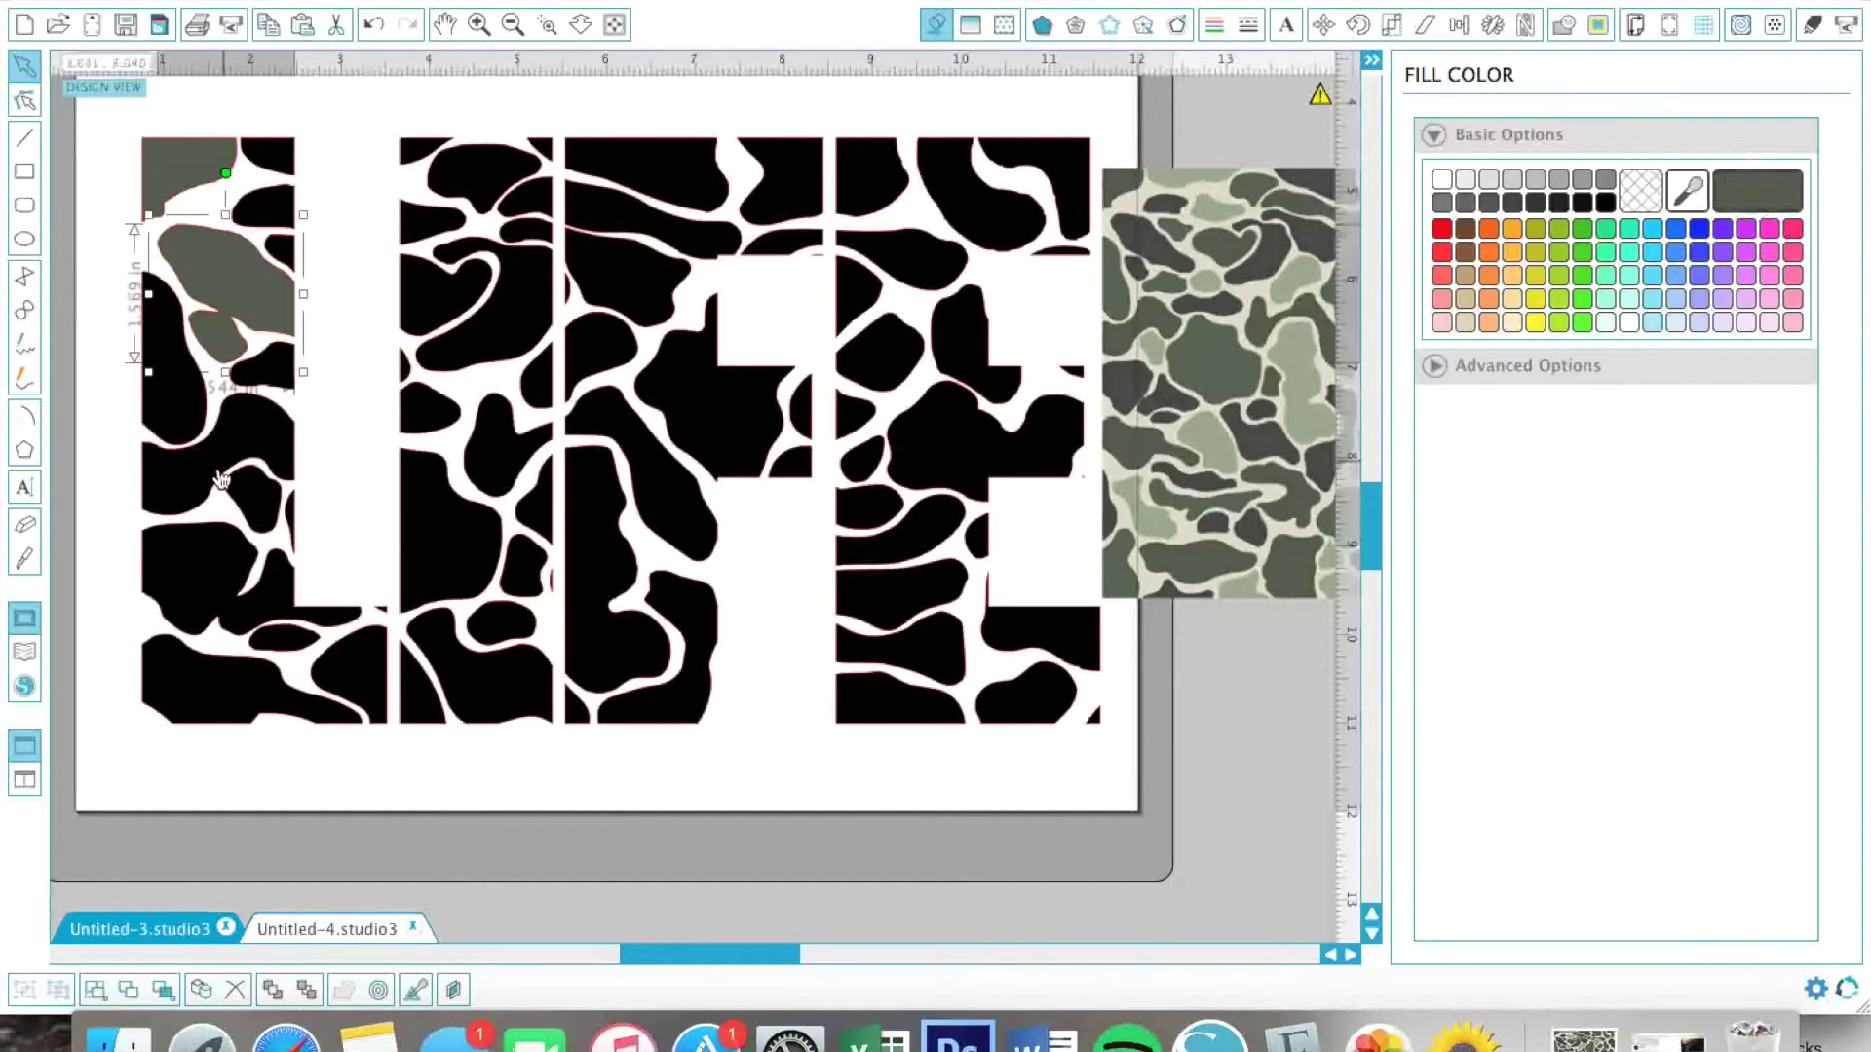
pyautogui.click(263, 495)
pyautogui.click(1771, 191)
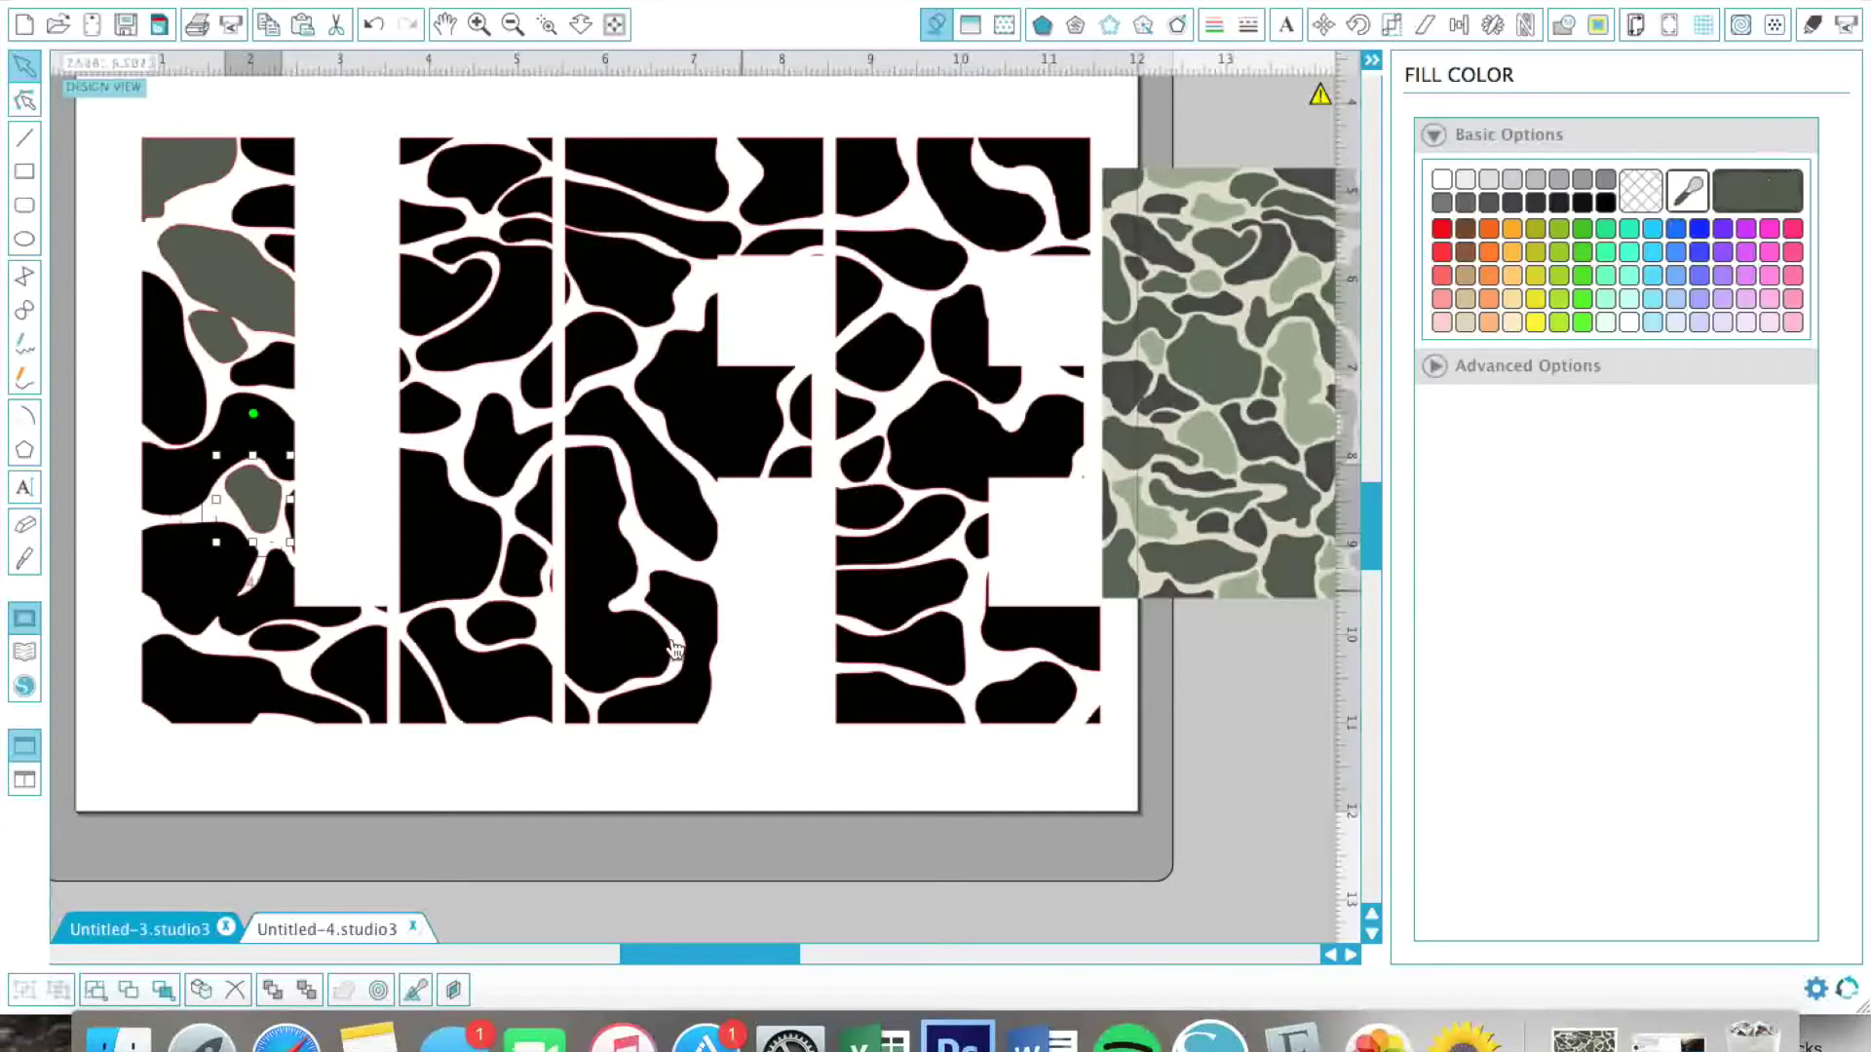
pyautogui.click(373, 664)
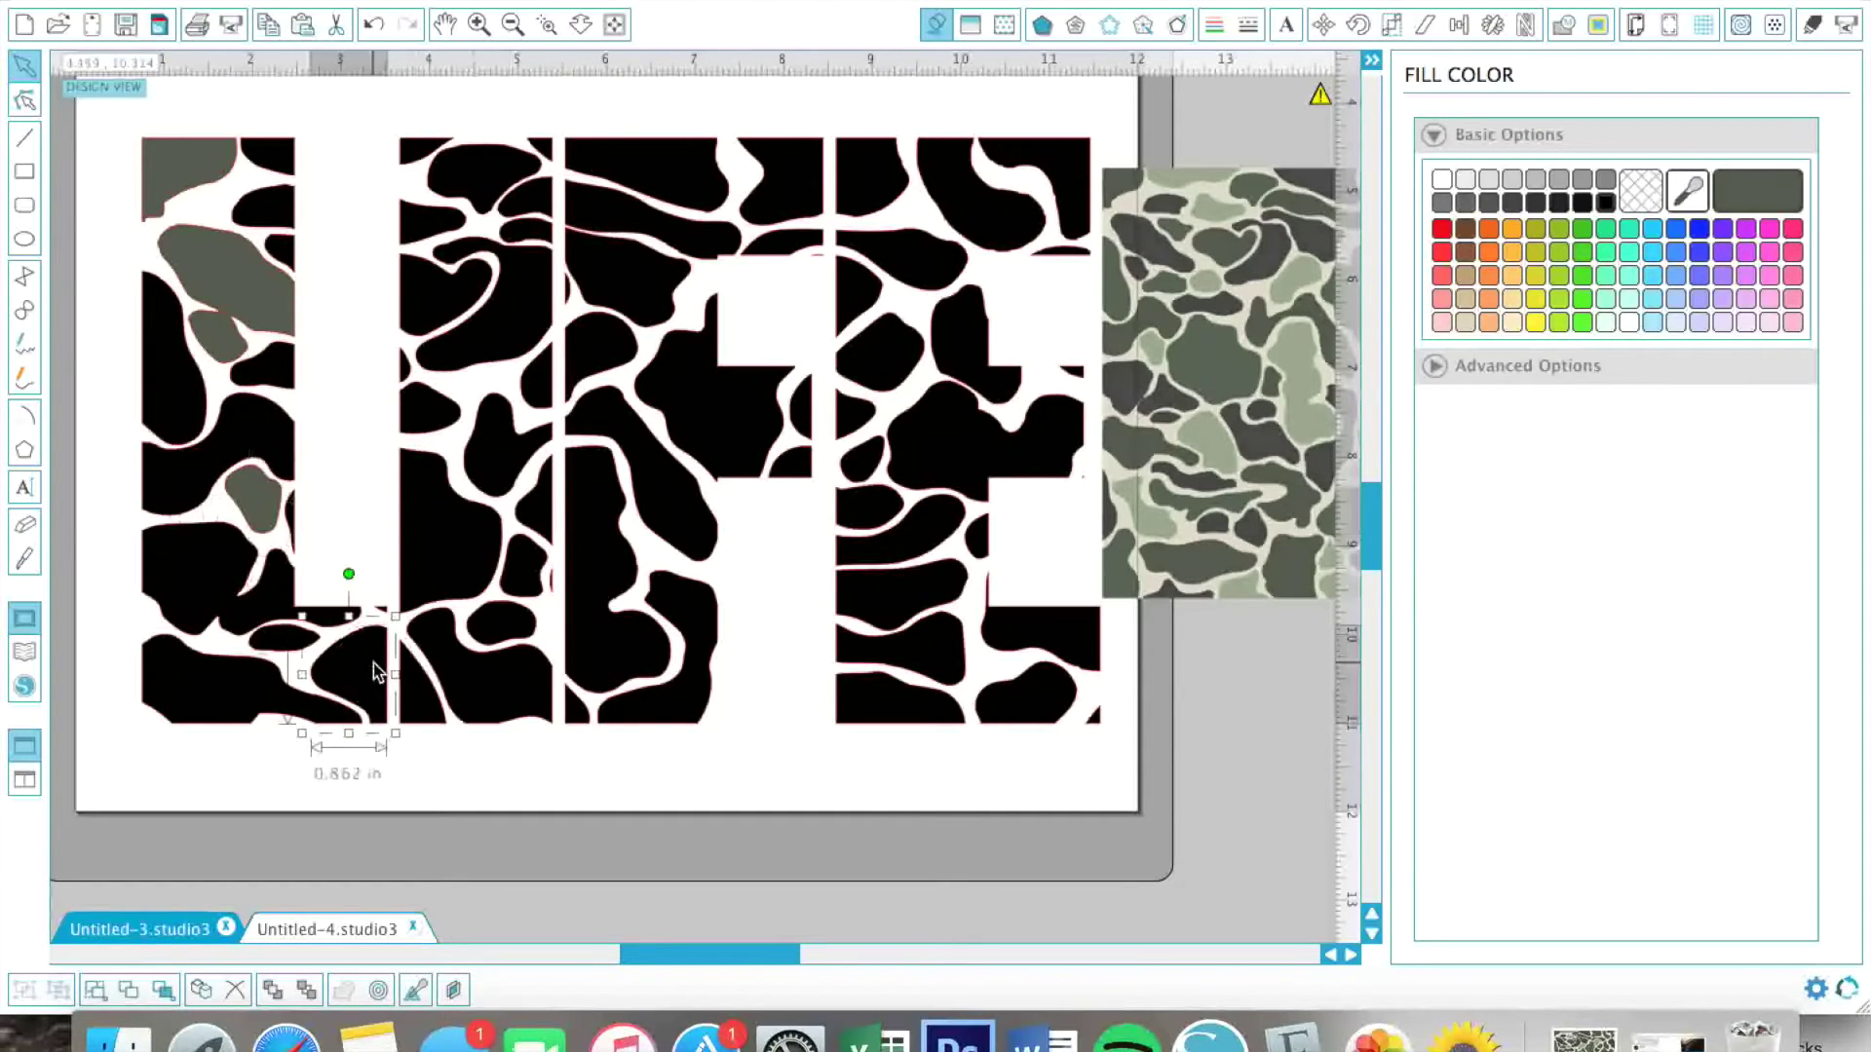
pyautogui.click(1770, 196)
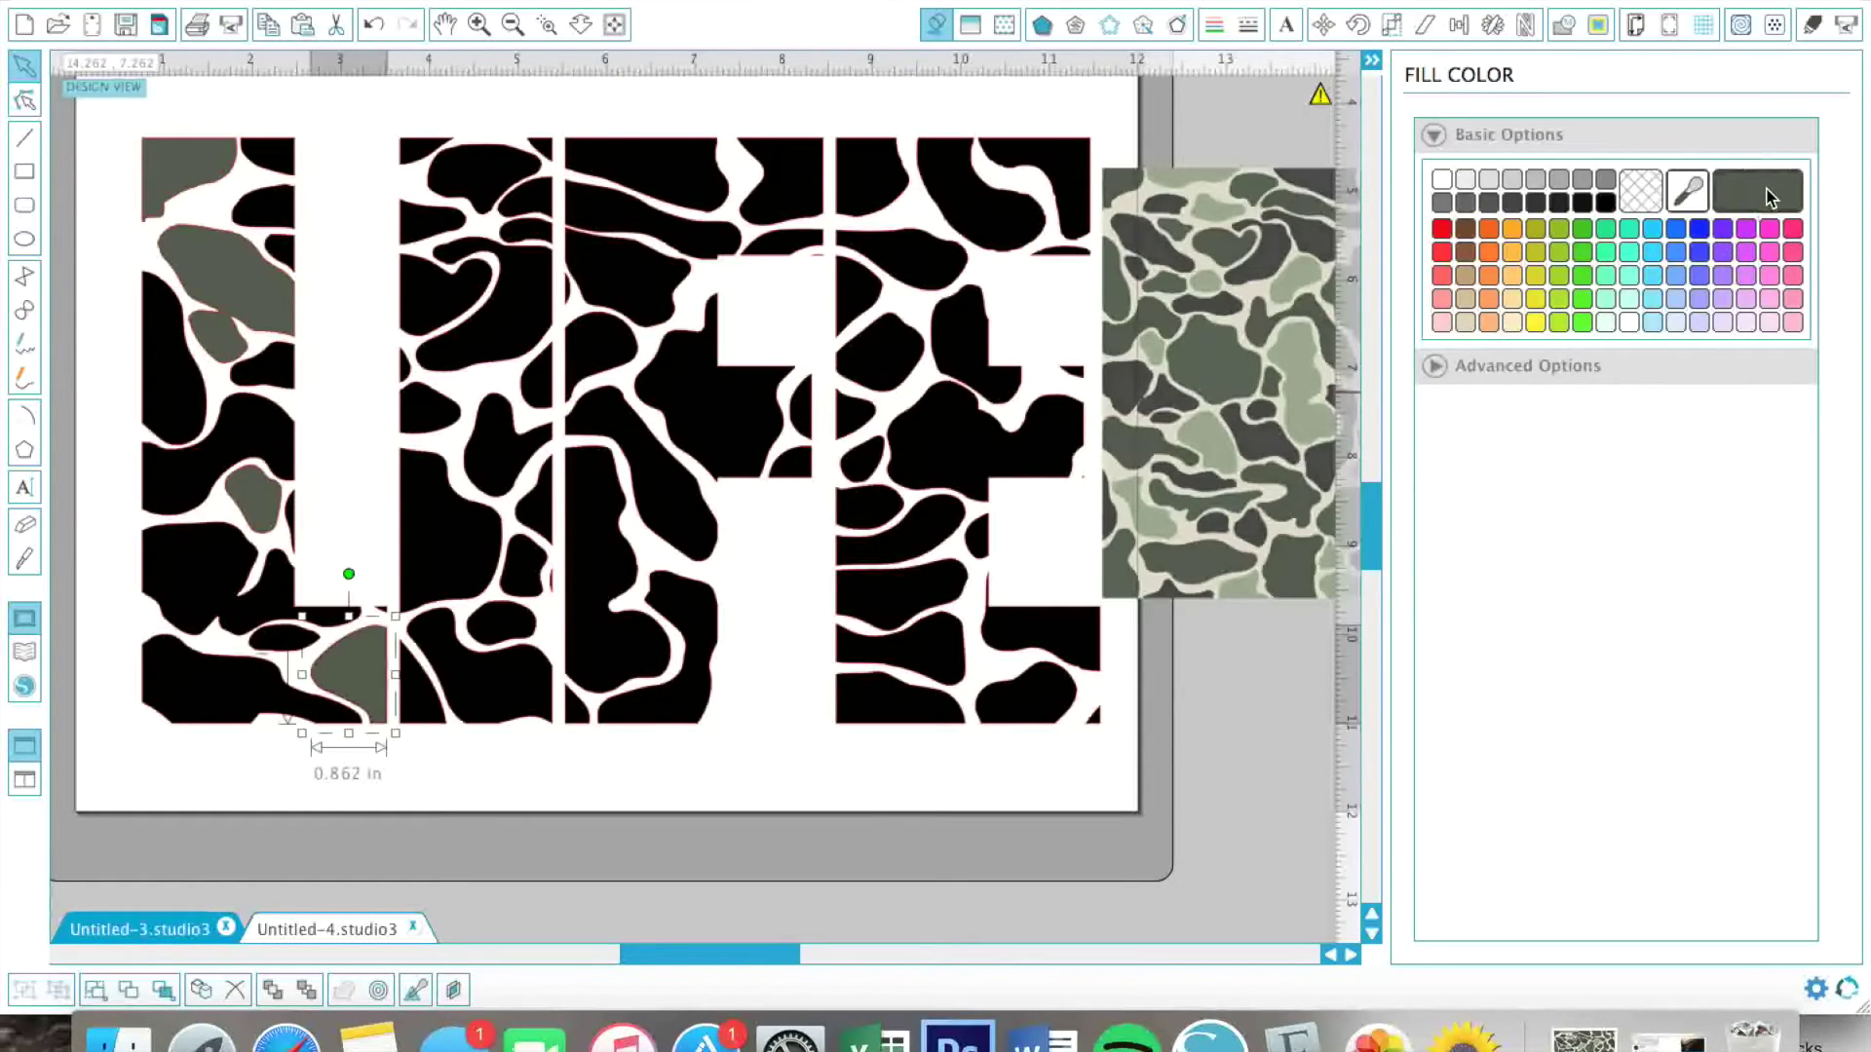
# Sample the dark grey-green from the design and fill three black pieces of the I
pyautogui.click(1686, 193)
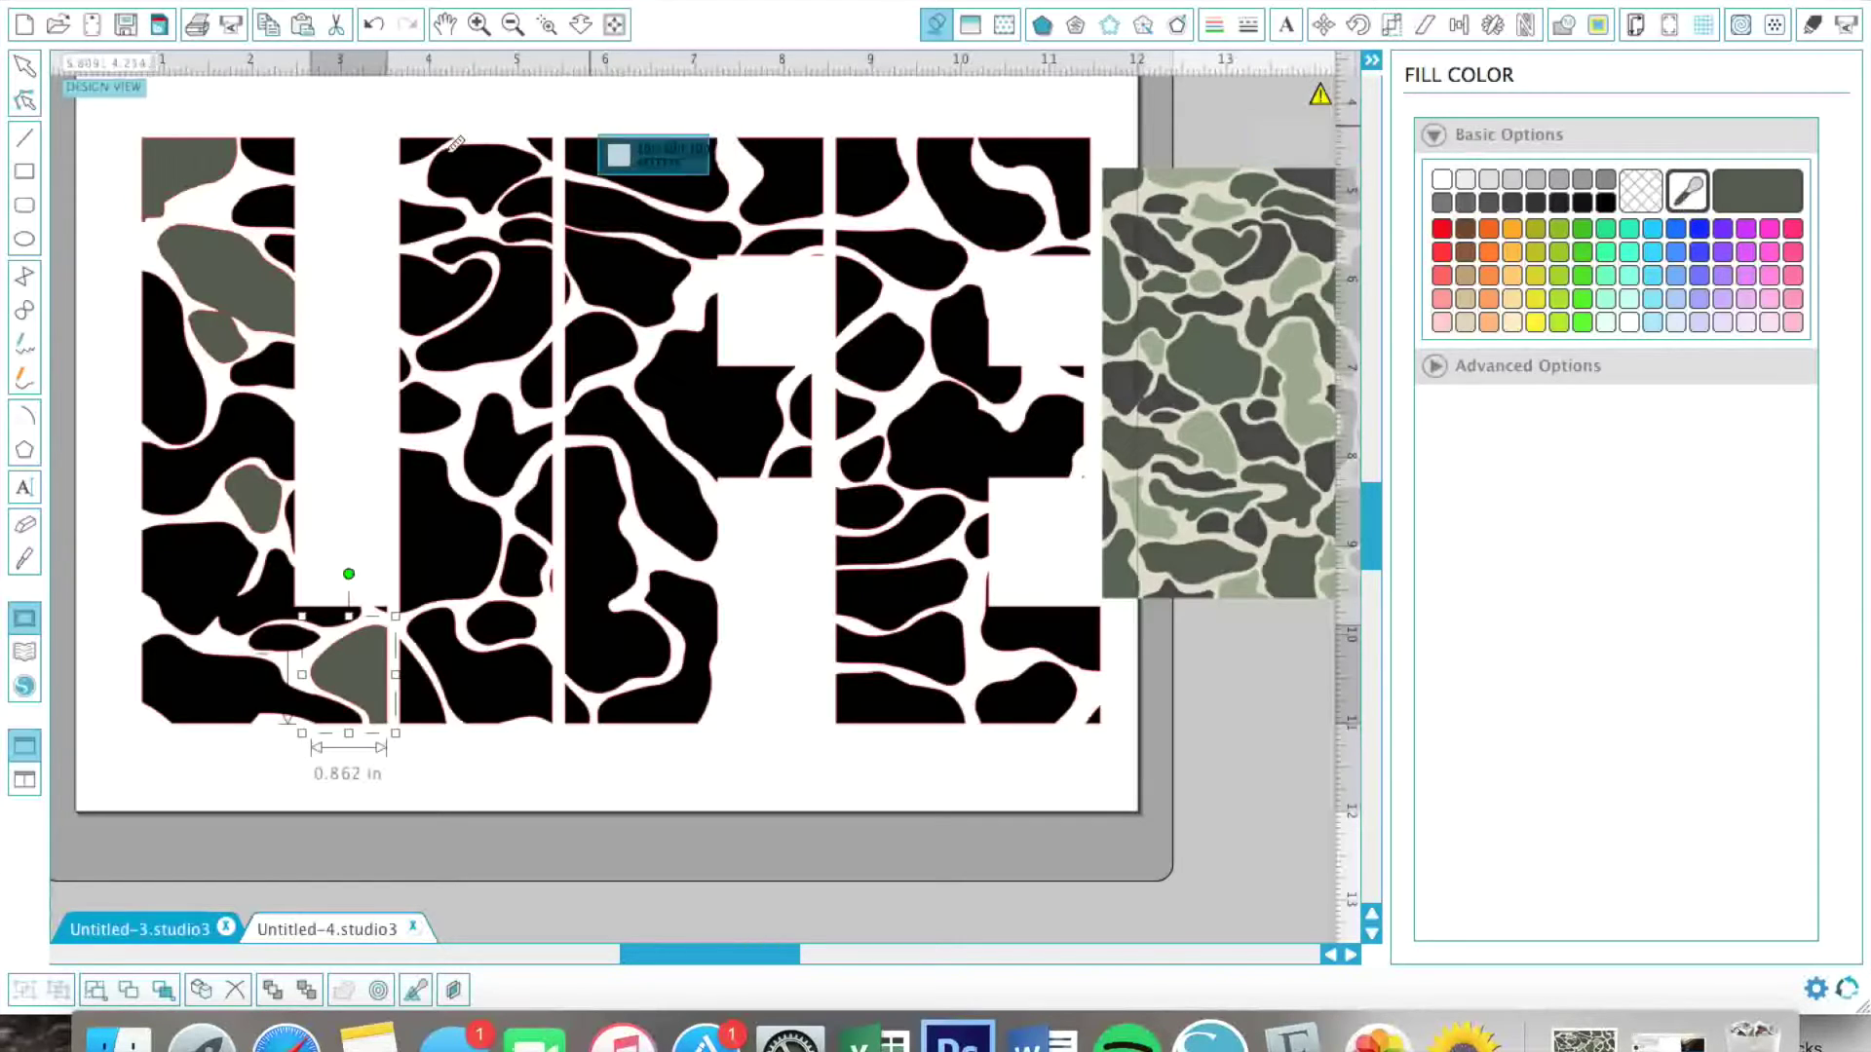
pyautogui.click(218, 247)
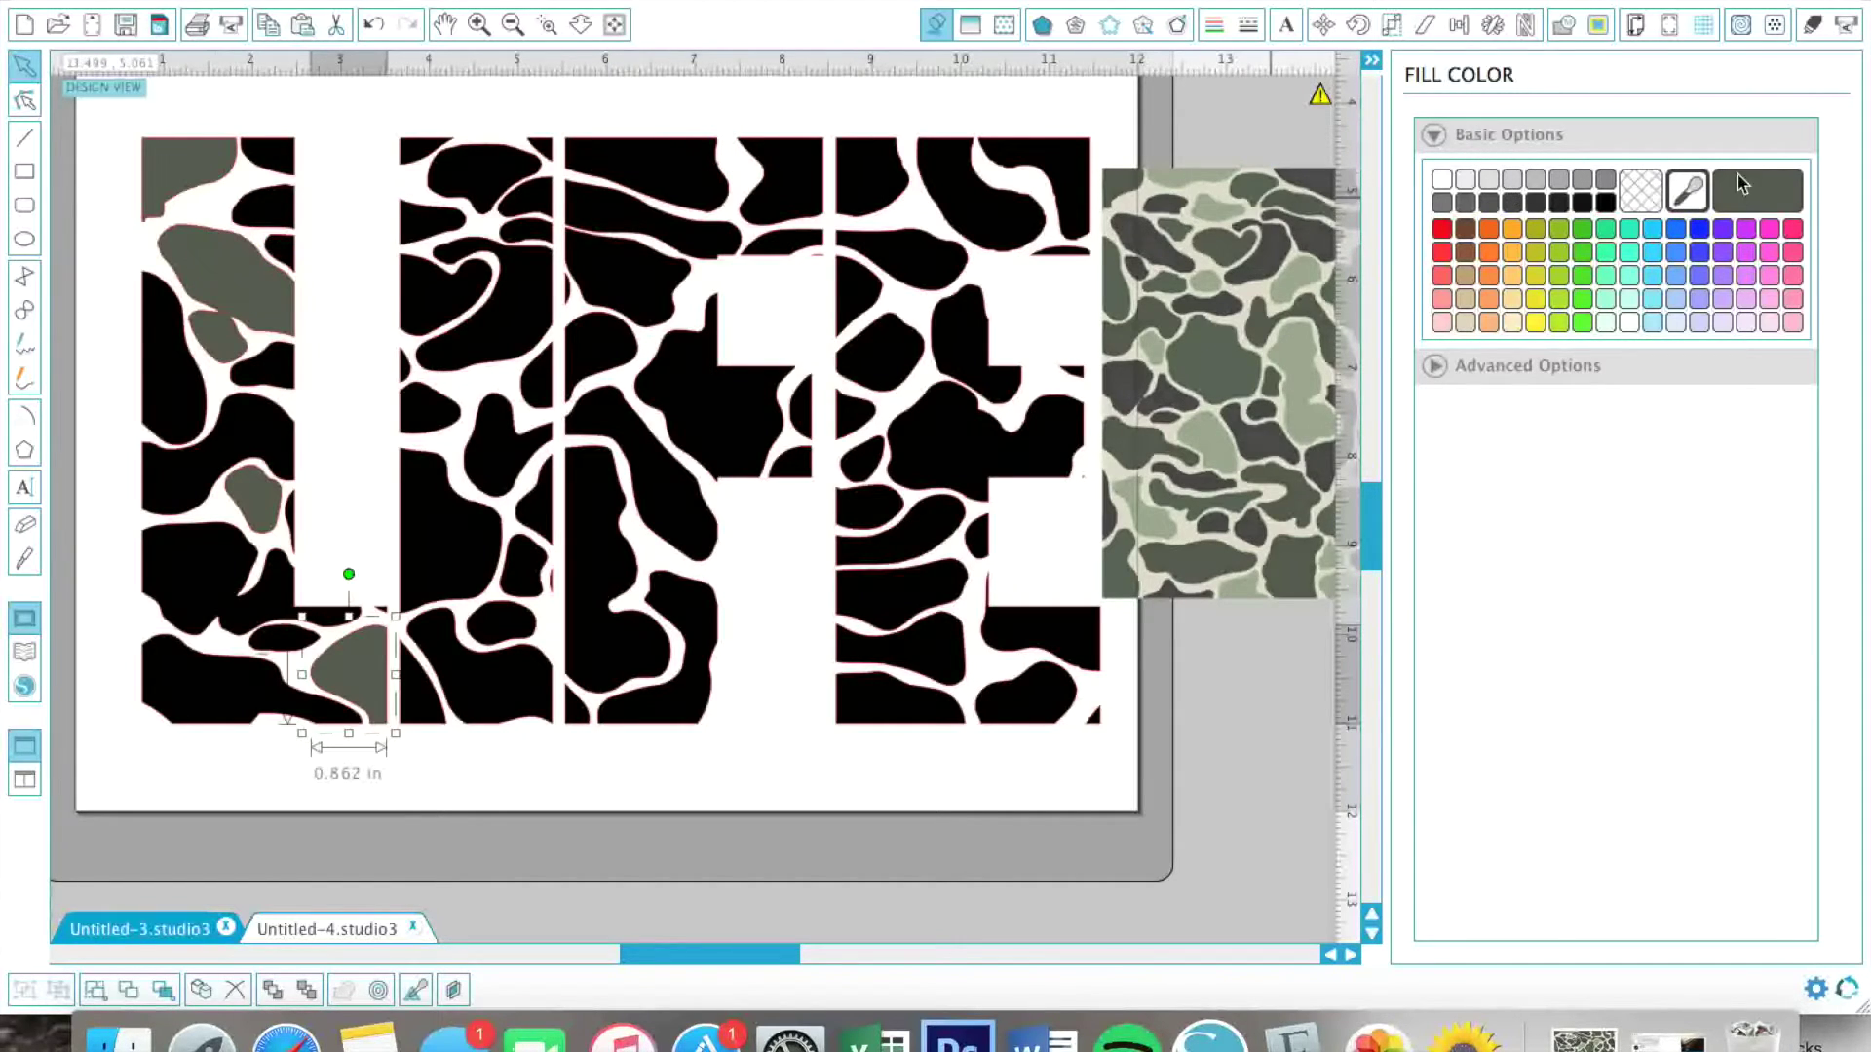
pyautogui.click(526, 424)
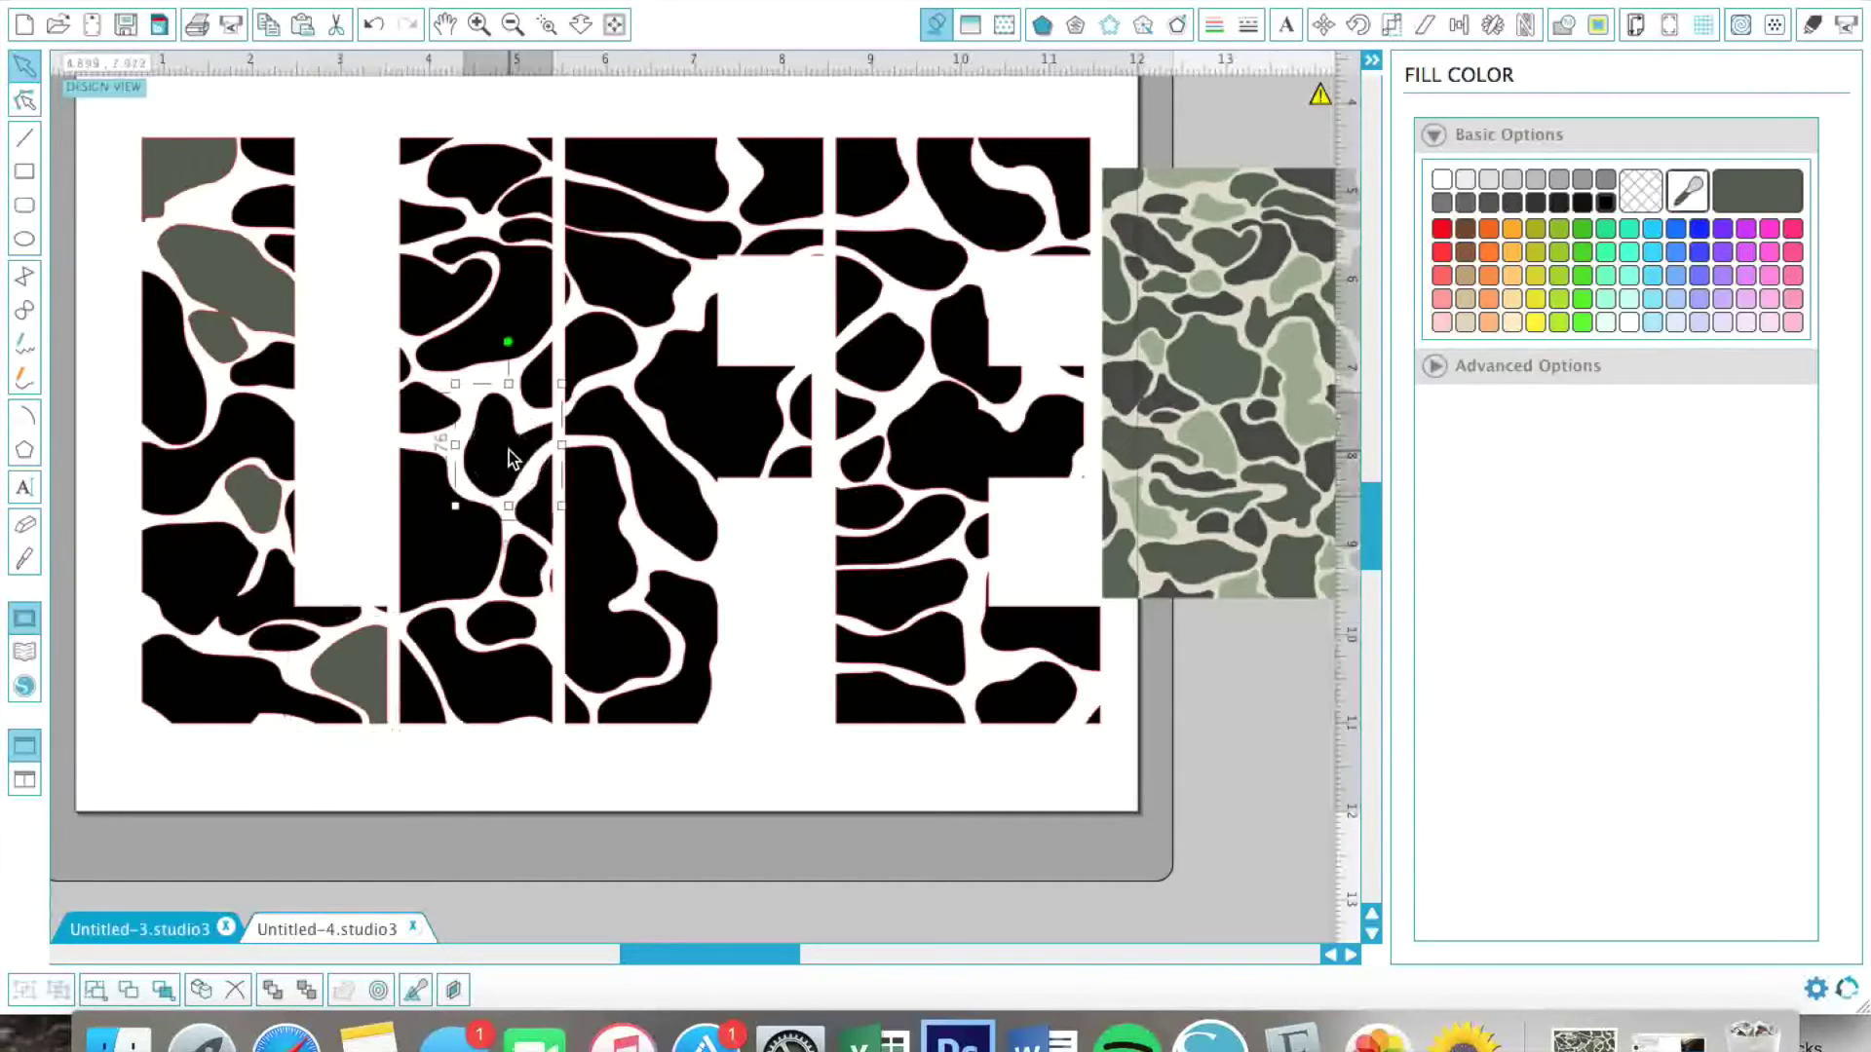
pyautogui.click(1737, 212)
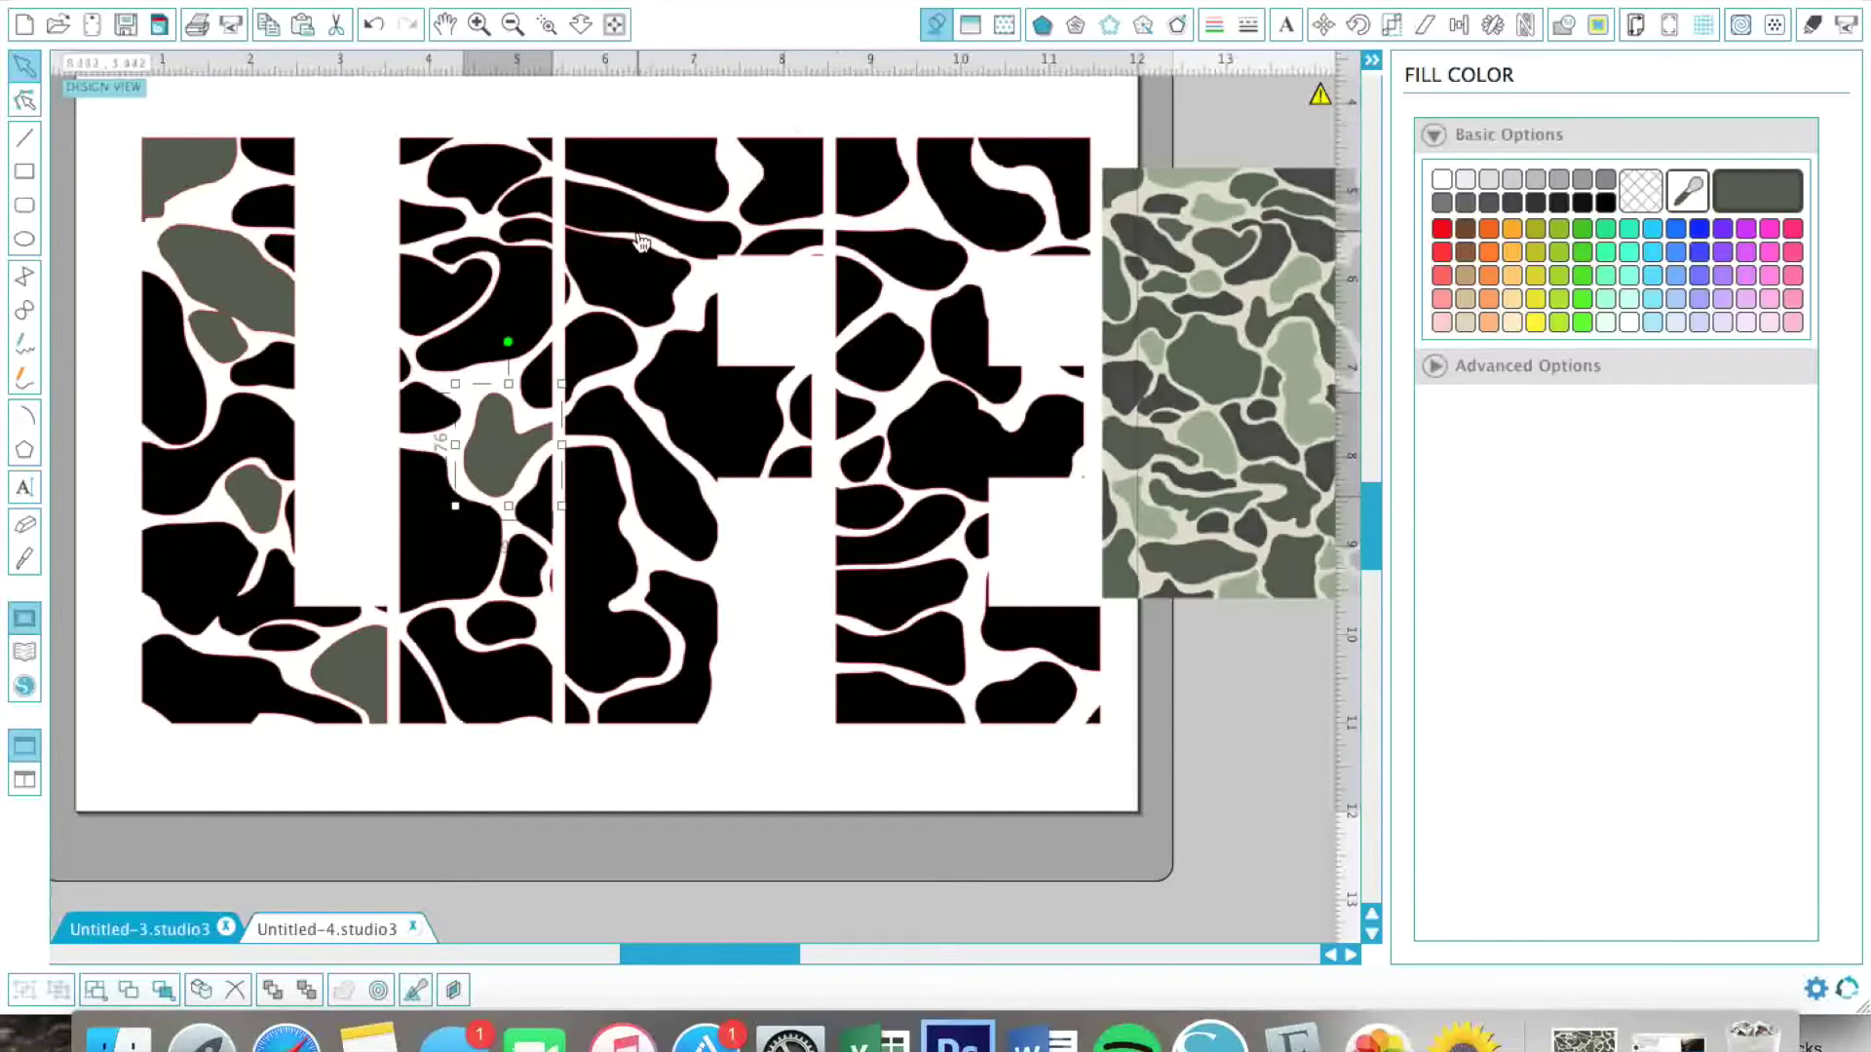
pyautogui.click(462, 199)
pyautogui.click(1736, 204)
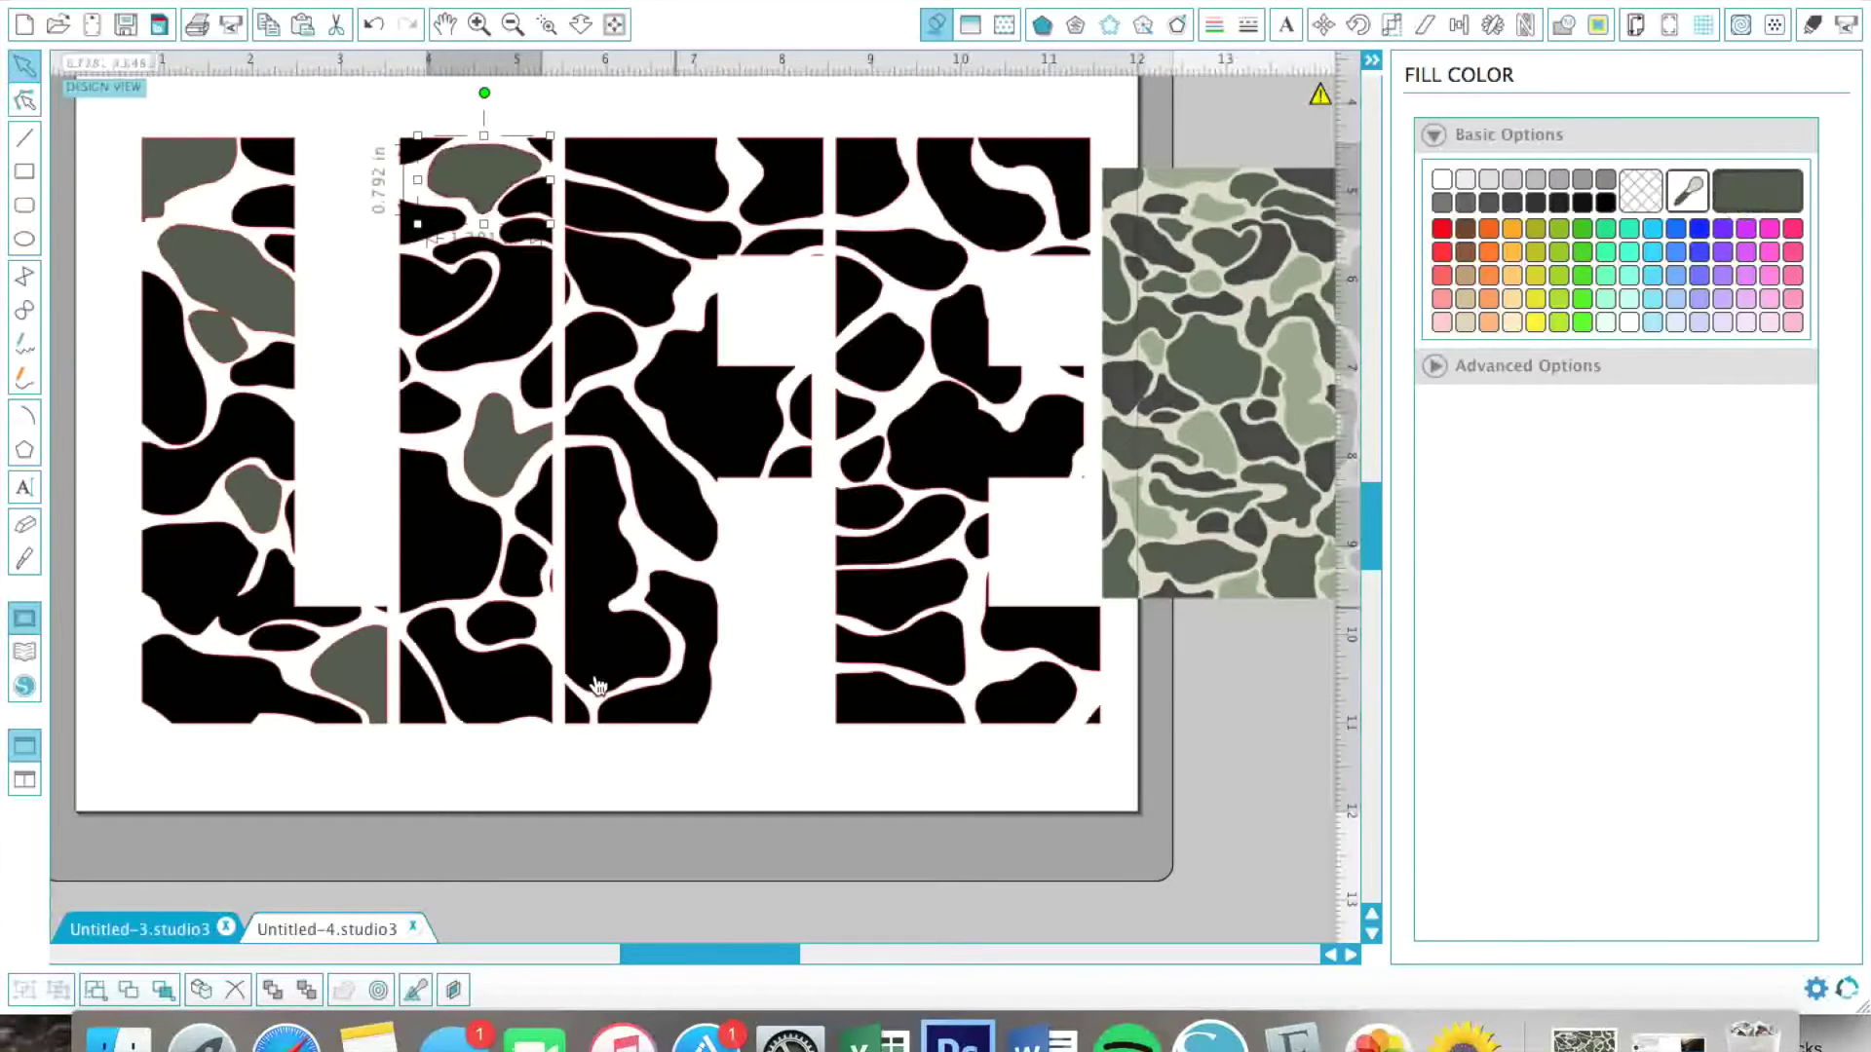
pyautogui.click(507, 679)
pyautogui.click(1764, 188)
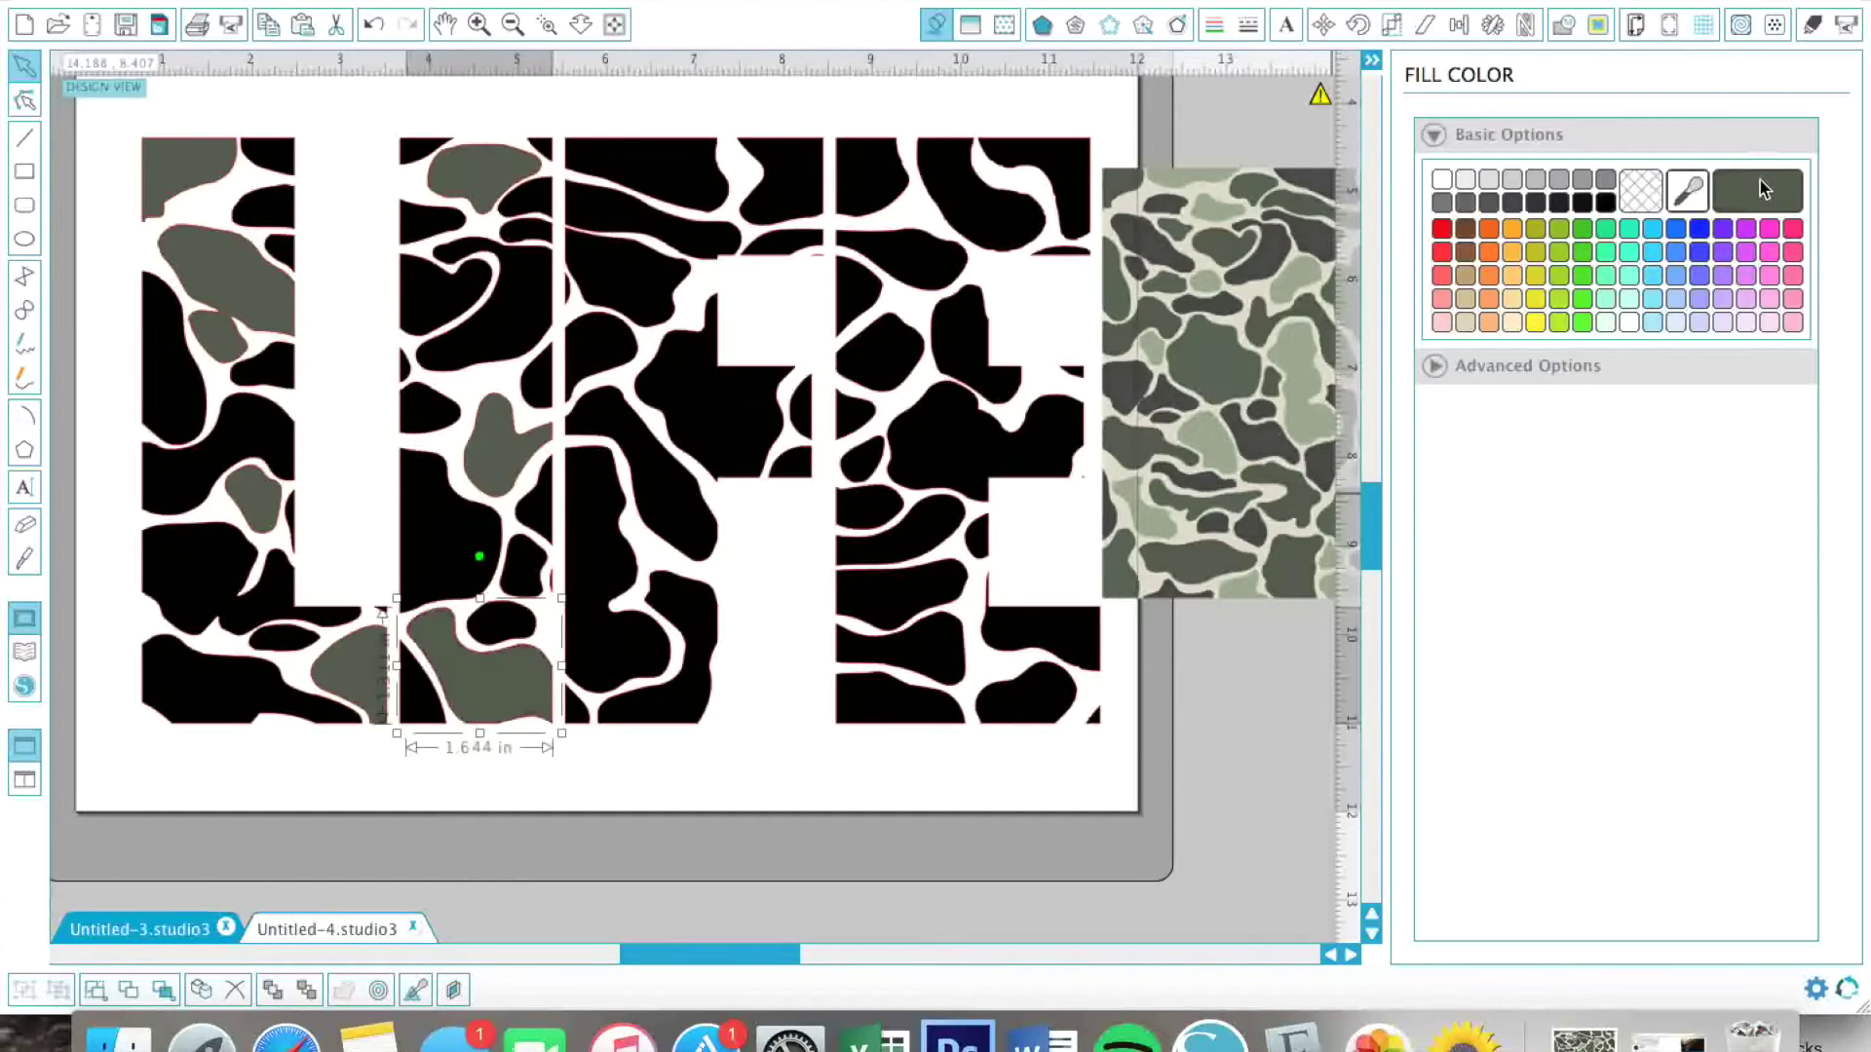
# Fill two black pieces of the F dark grey-green
pyautogui.hscroll(3, 943, 520)
pyautogui.click(608, 427)
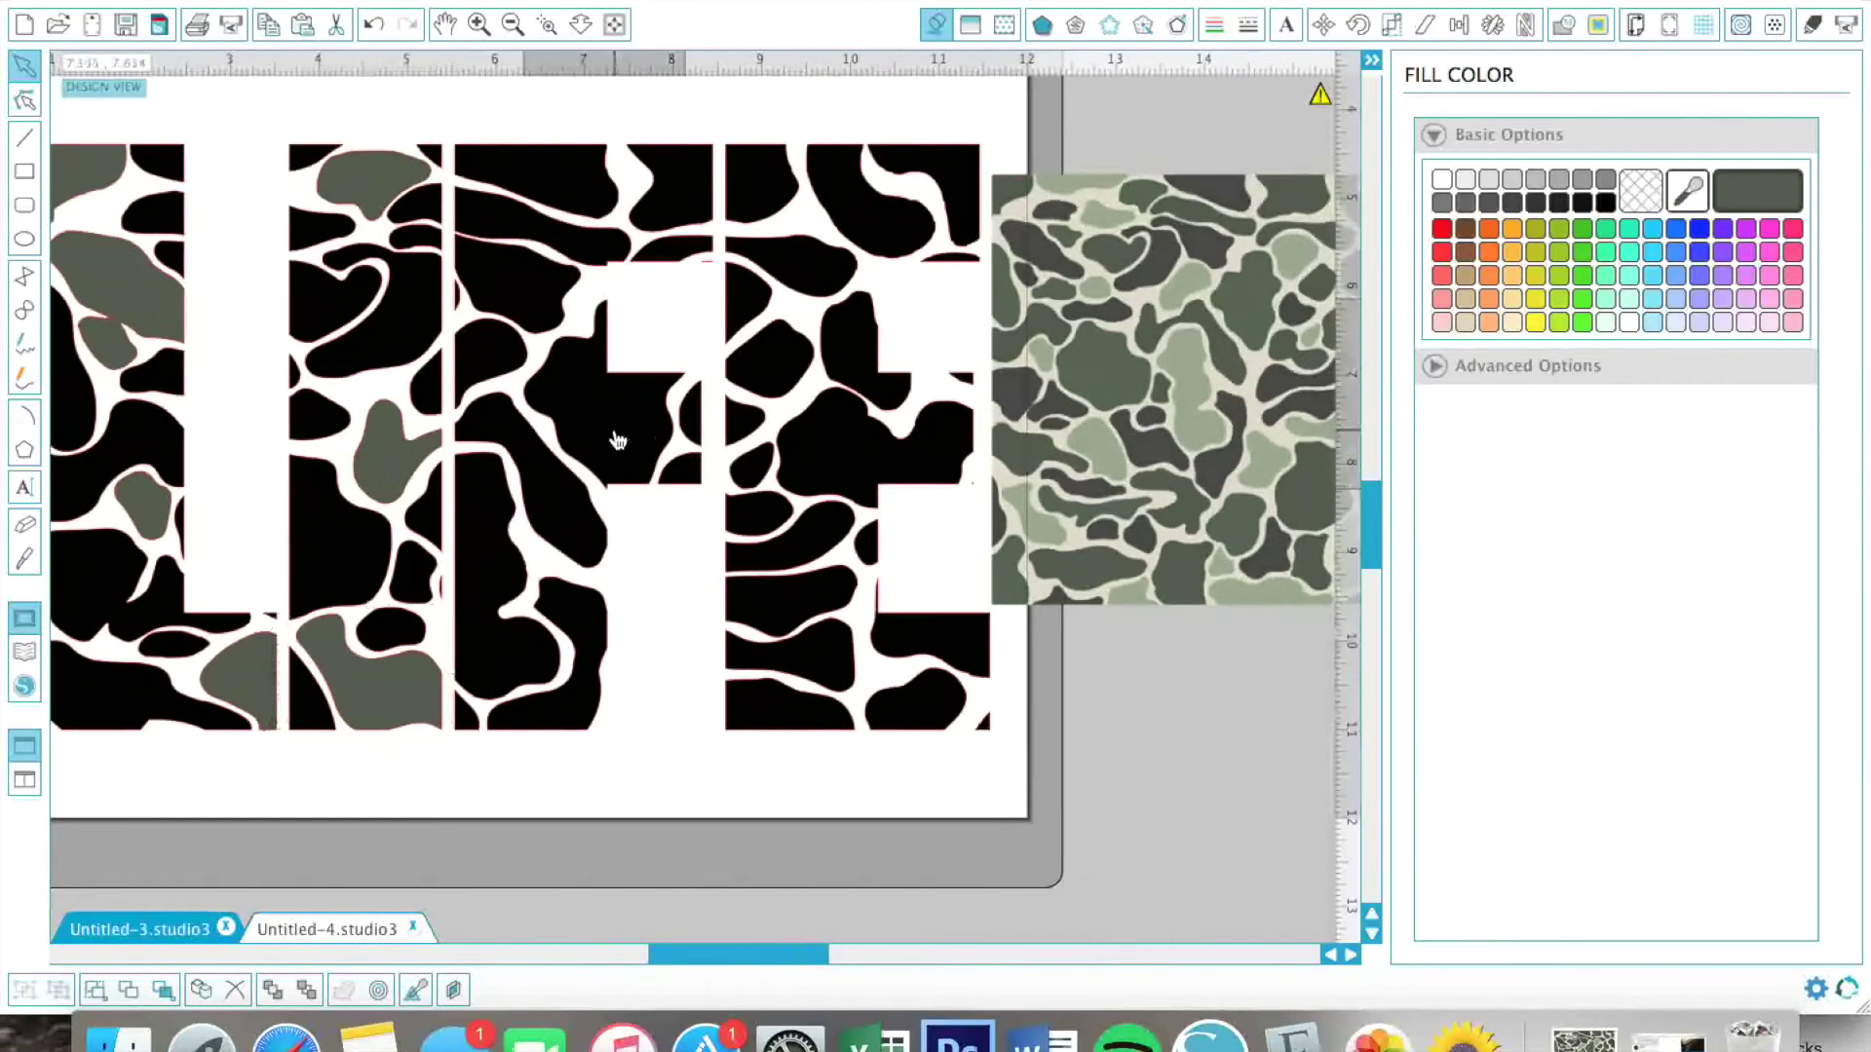
pyautogui.click(1754, 192)
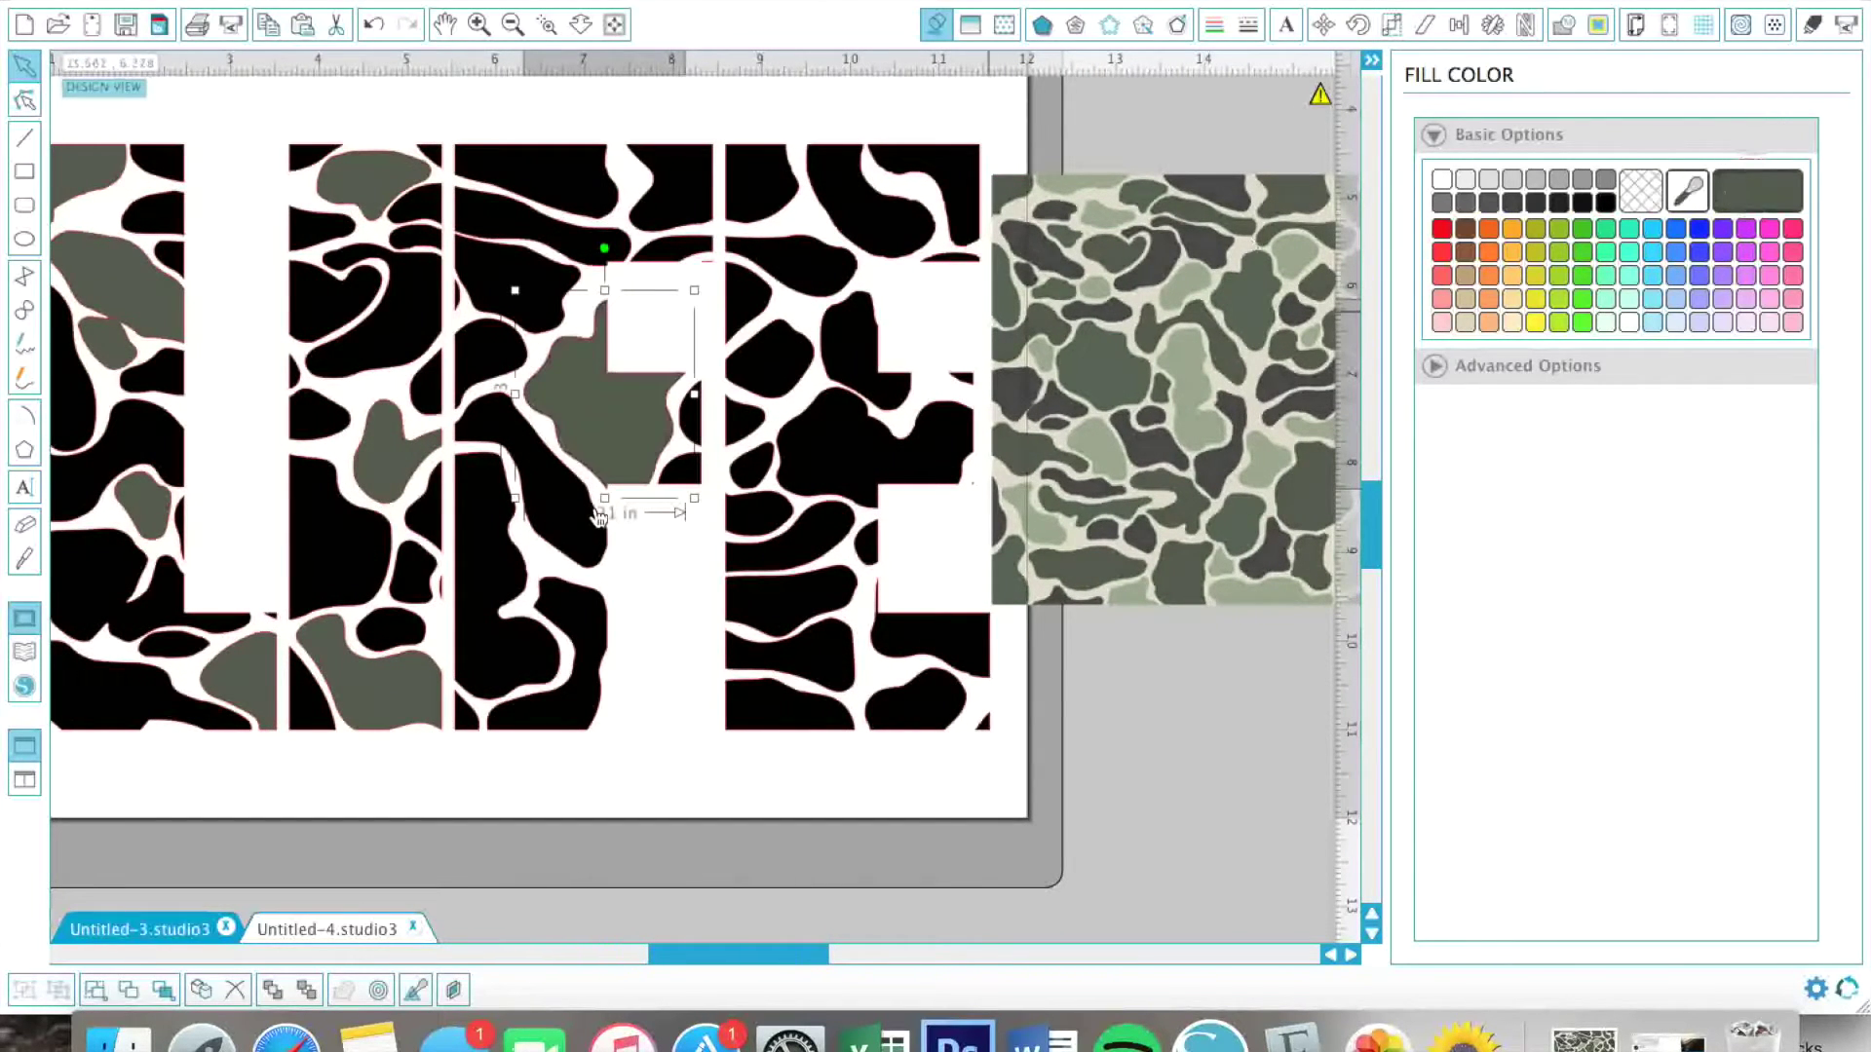
pyautogui.click(609, 619)
pyautogui.click(1759, 191)
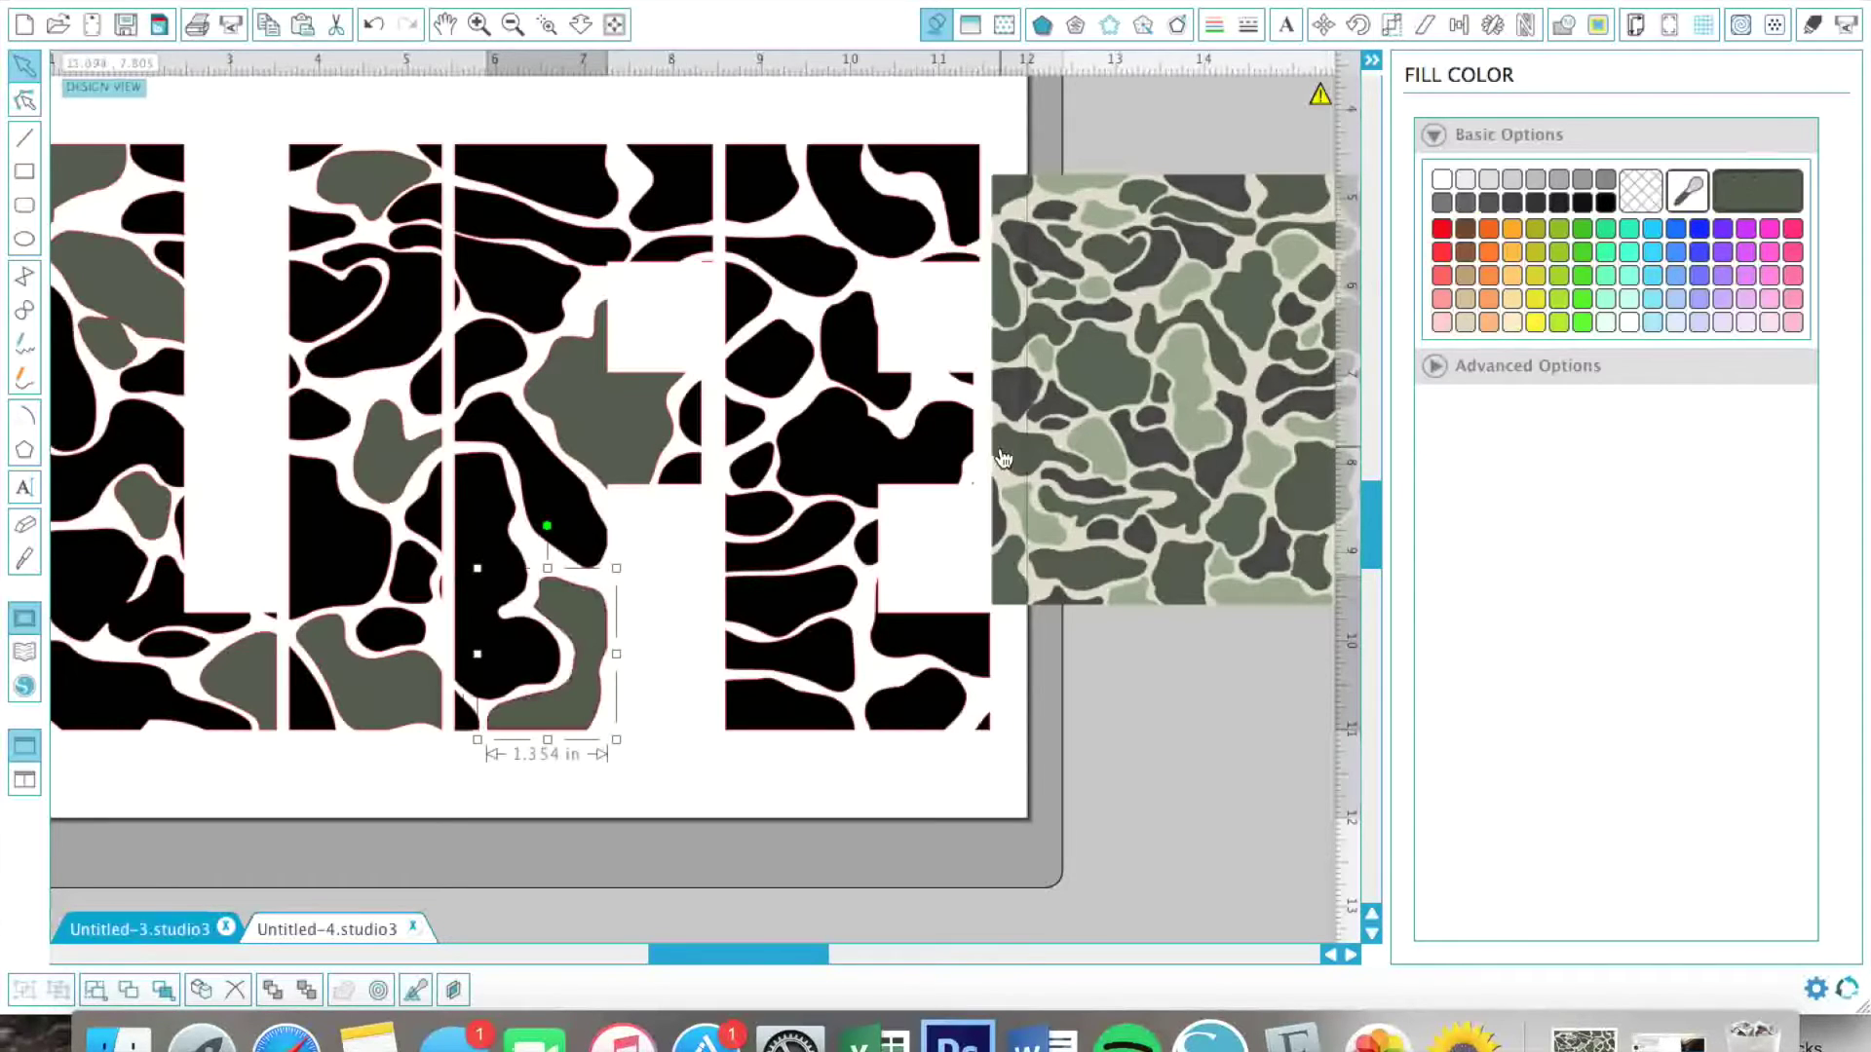
# Fill five black pieces of the E dark grey-green, then sample light green from the camo image
pyautogui.hscroll(1, 1004, 458)
pyautogui.click(877, 474)
pyautogui.click(1759, 191)
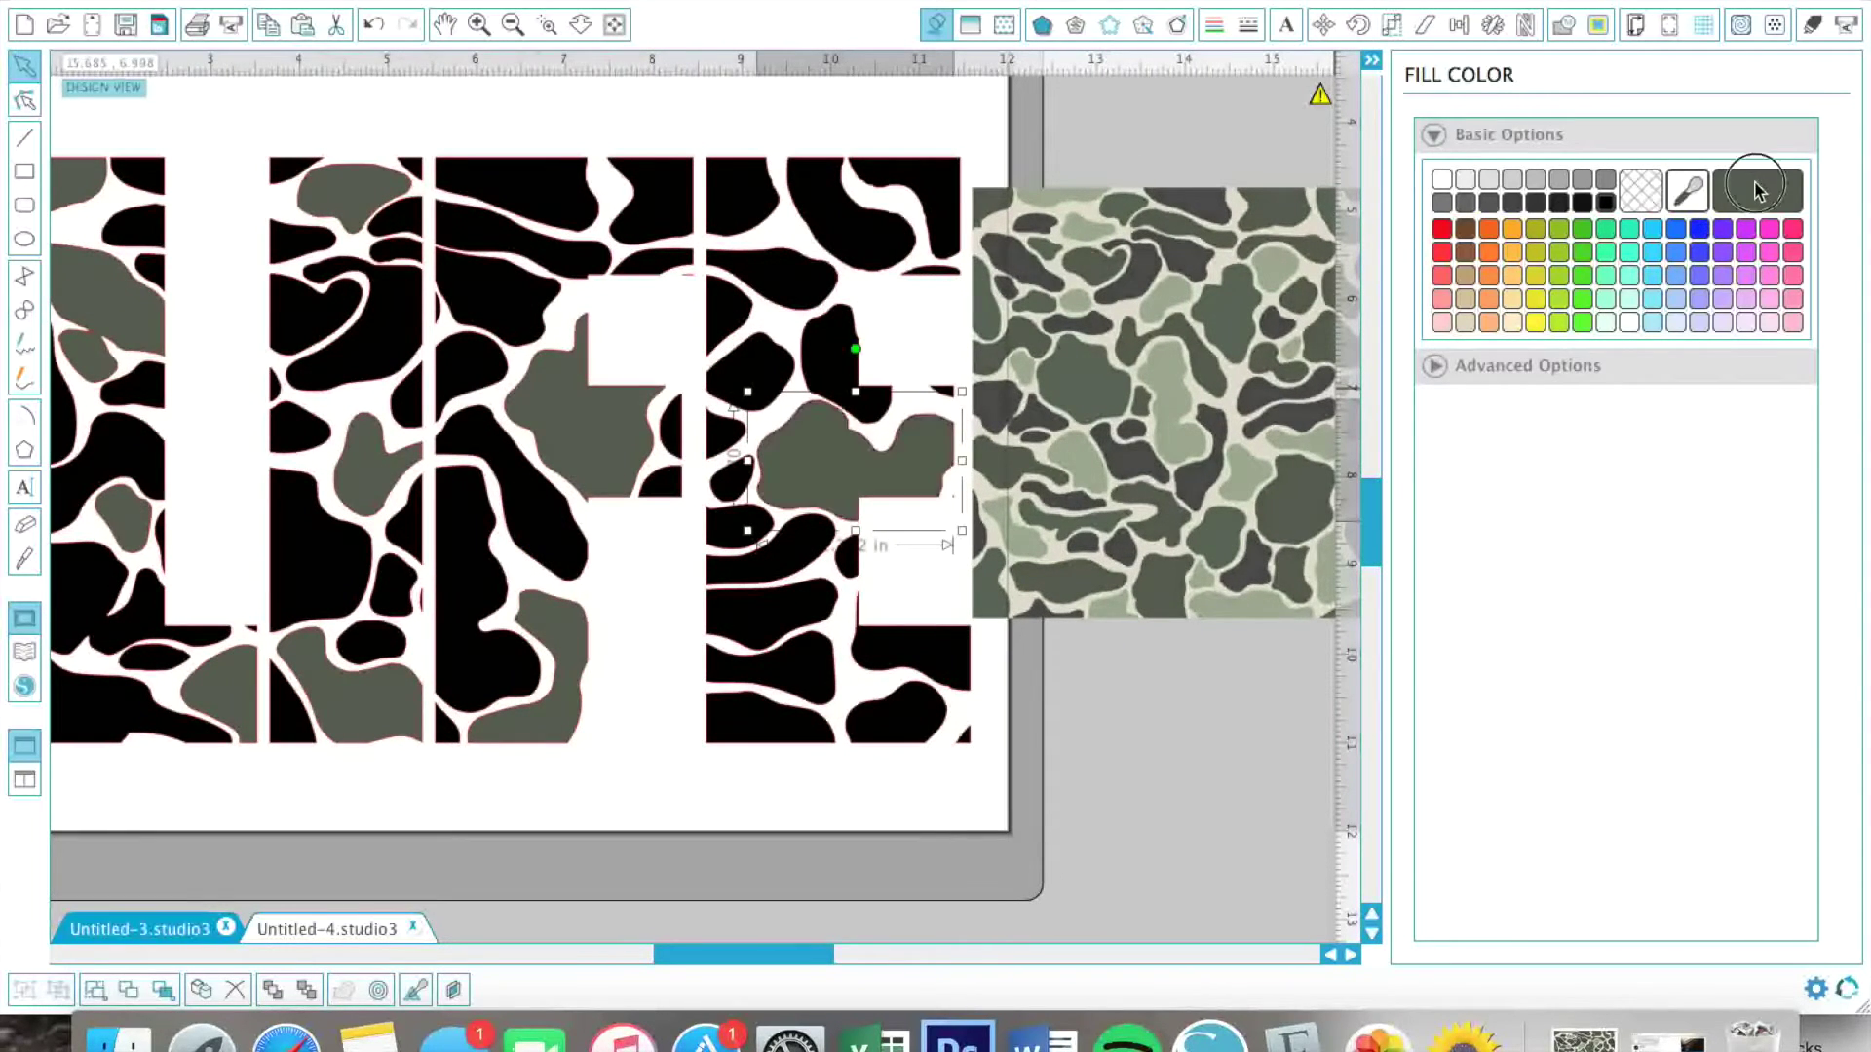
pyautogui.click(768, 205)
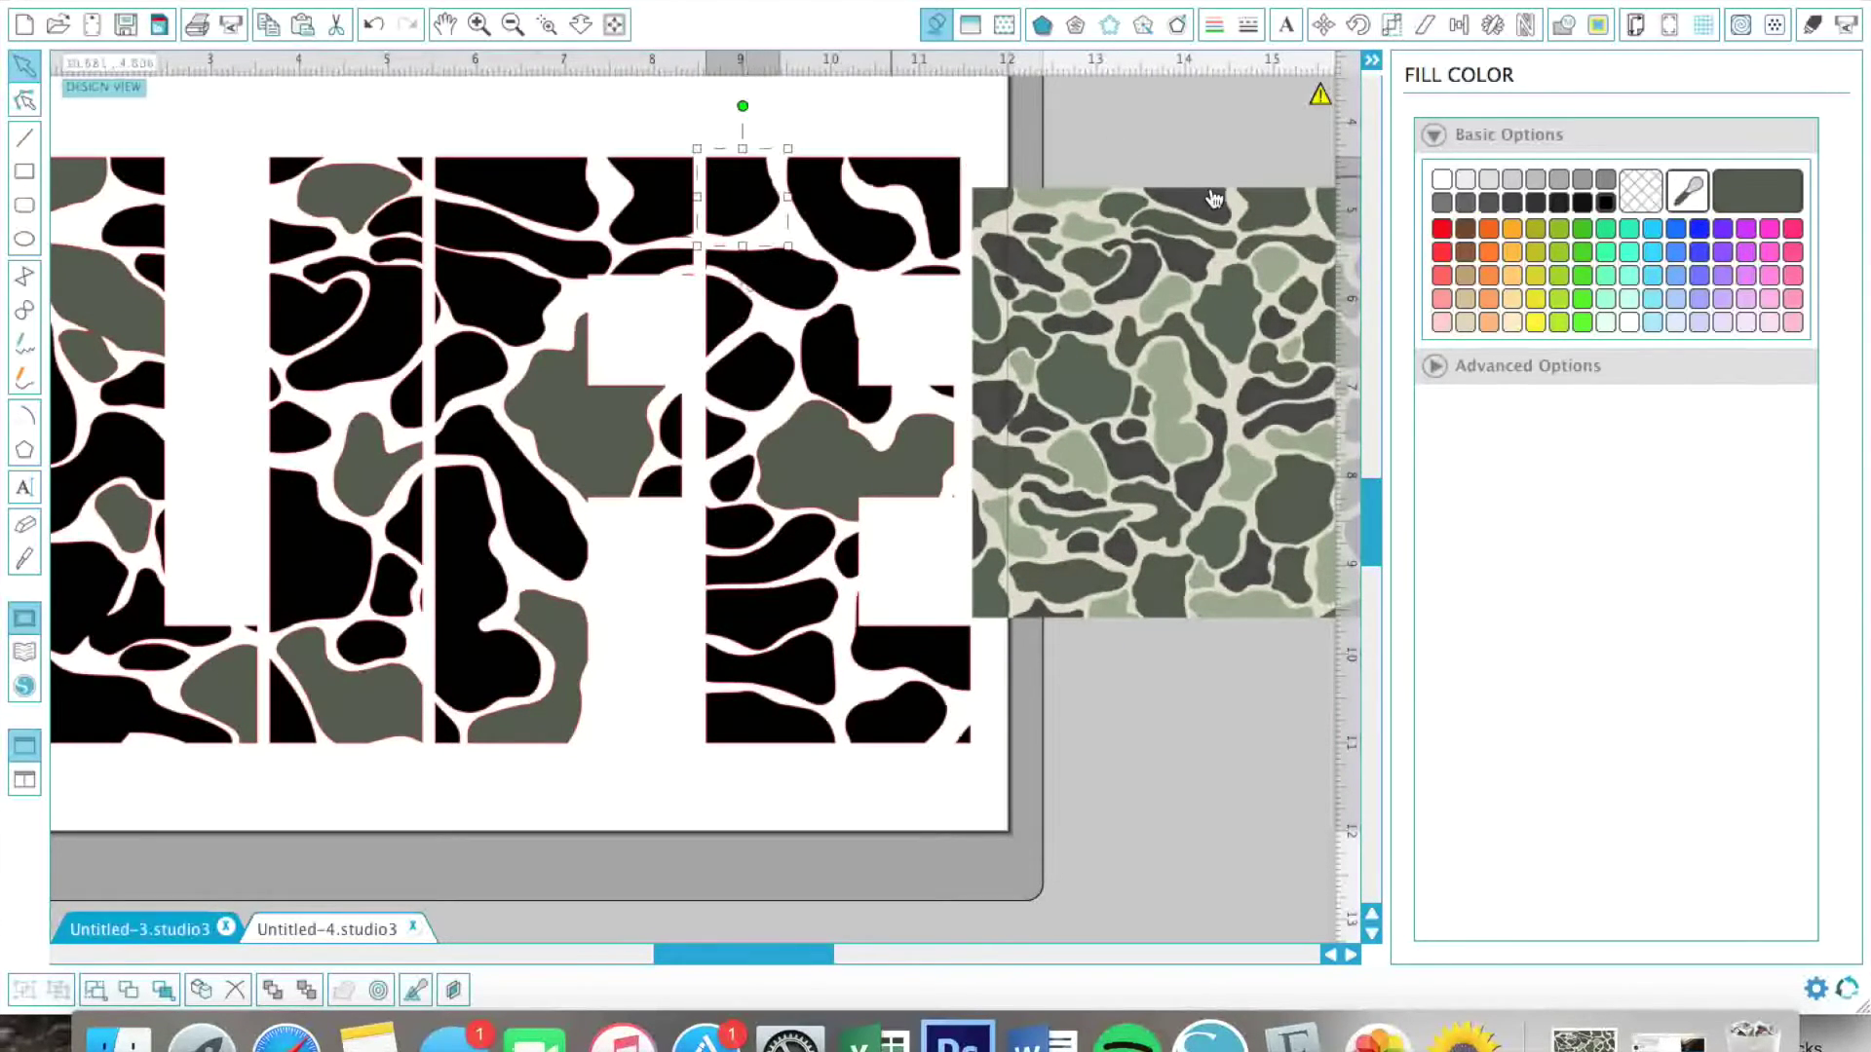
pyautogui.click(1772, 191)
pyautogui.click(926, 207)
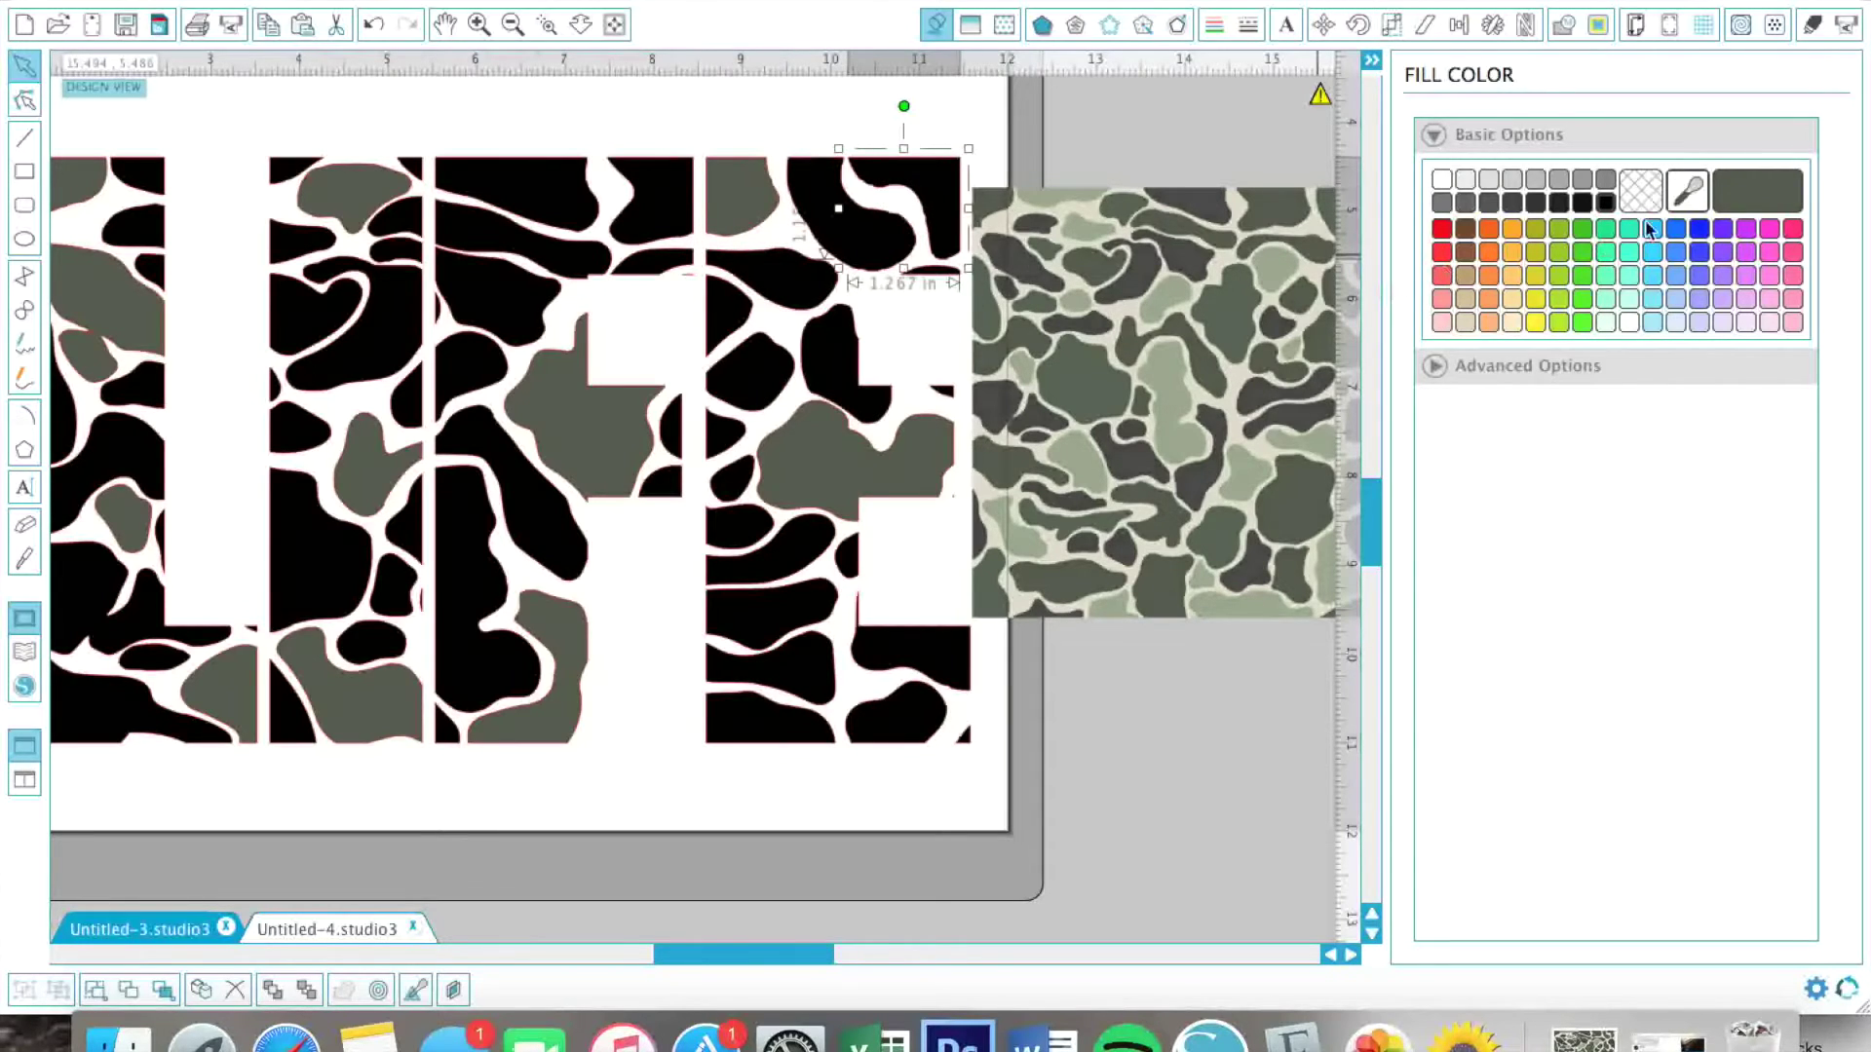
pyautogui.click(1759, 191)
pyautogui.click(775, 603)
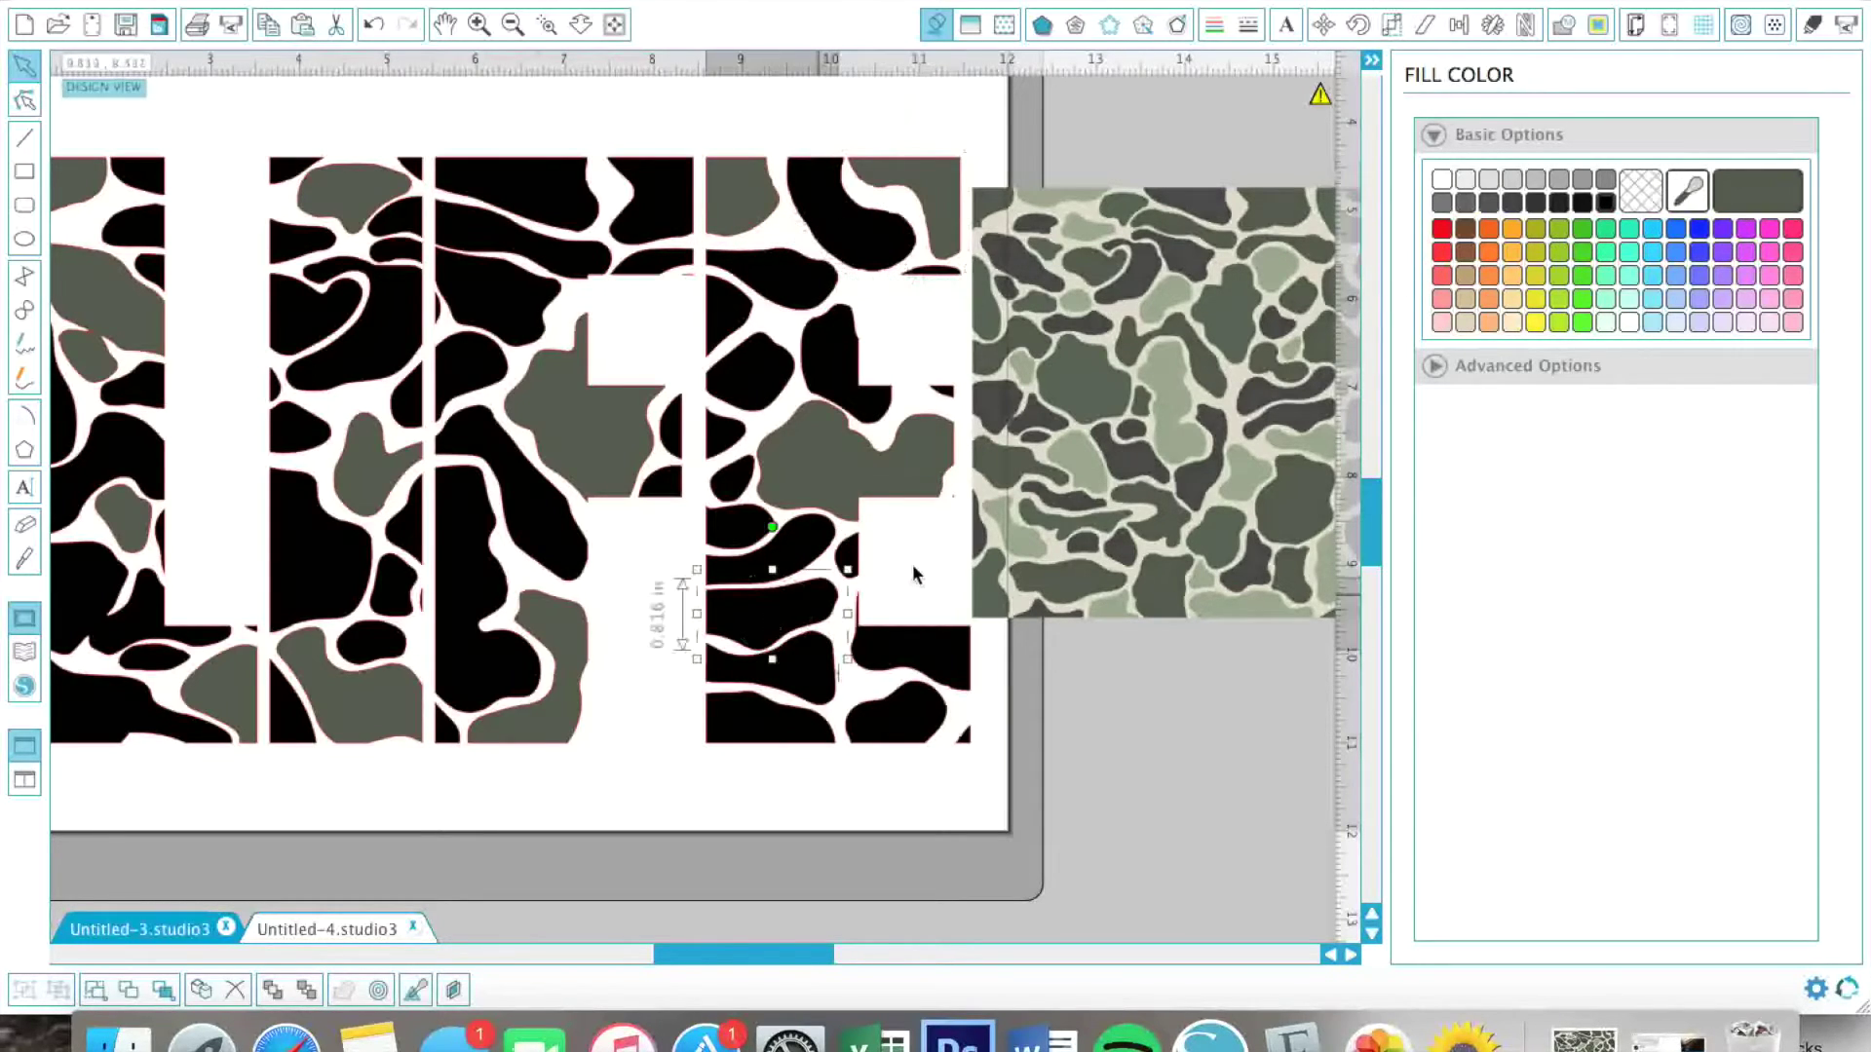
pyautogui.click(1773, 192)
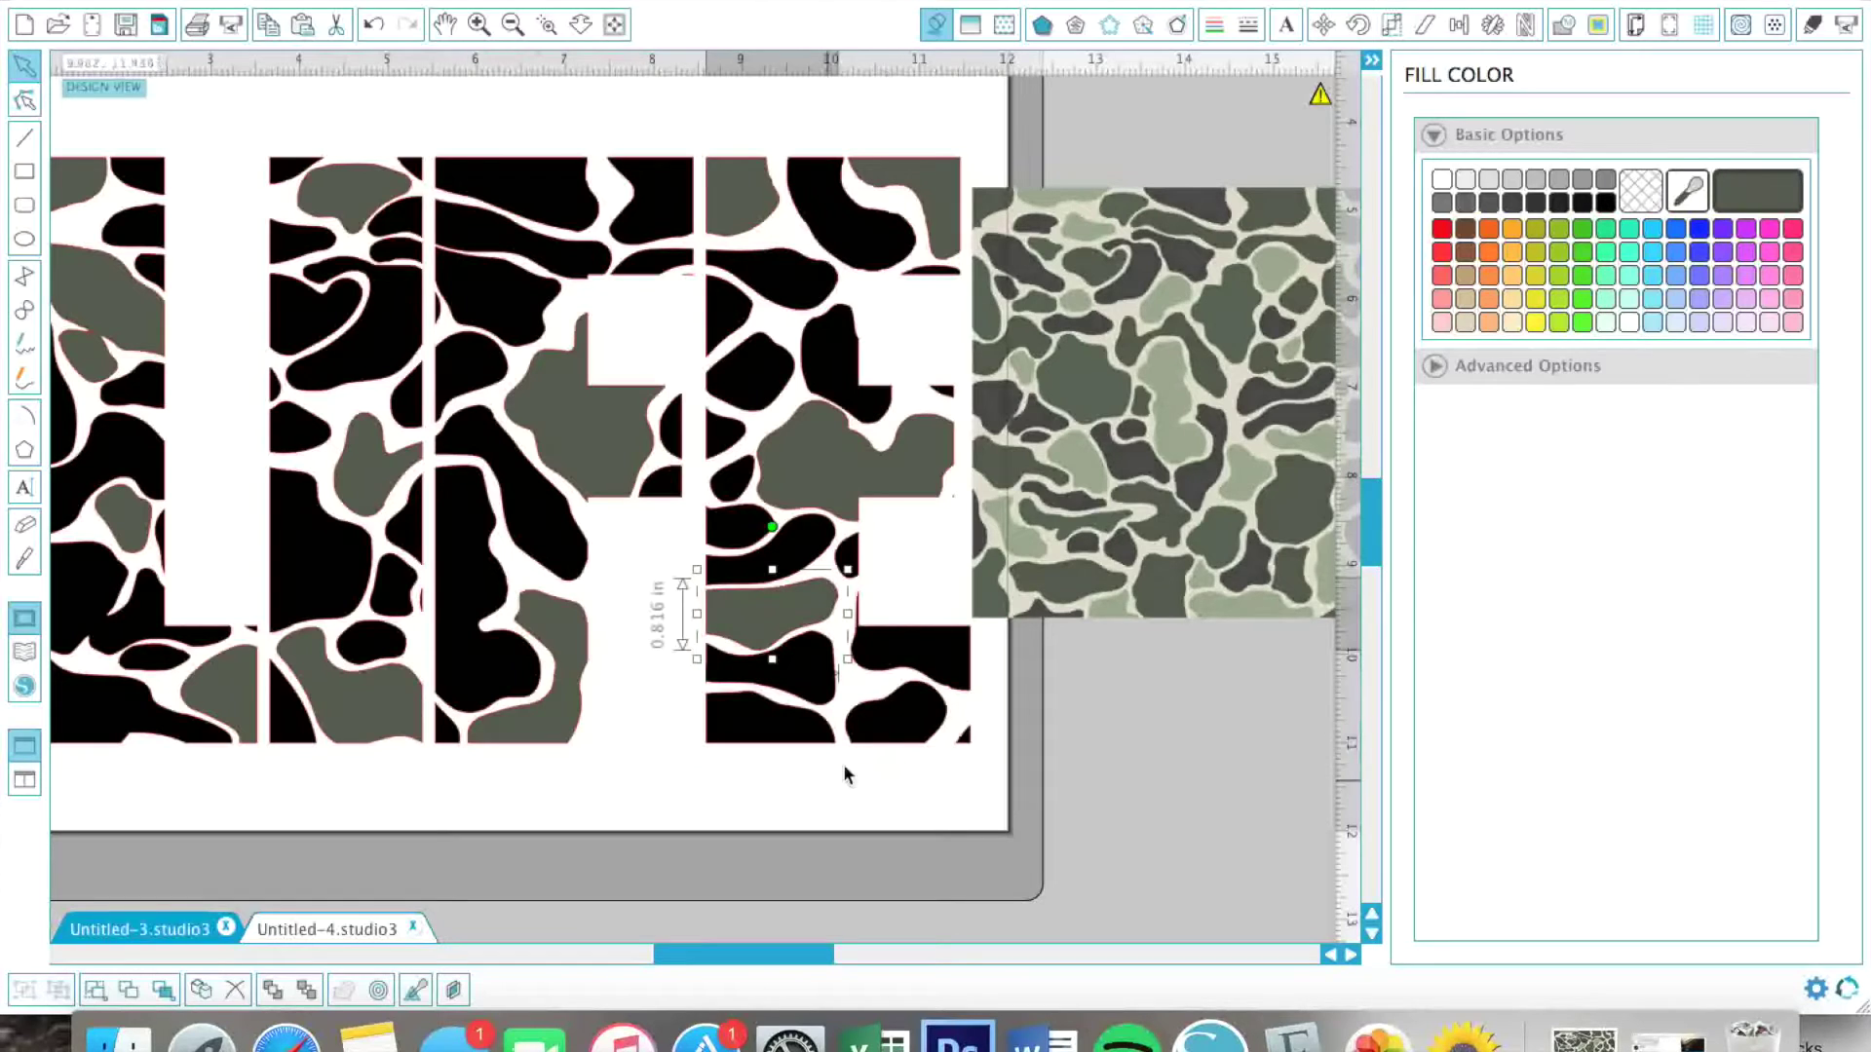
pyautogui.click(917, 716)
pyautogui.click(1774, 201)
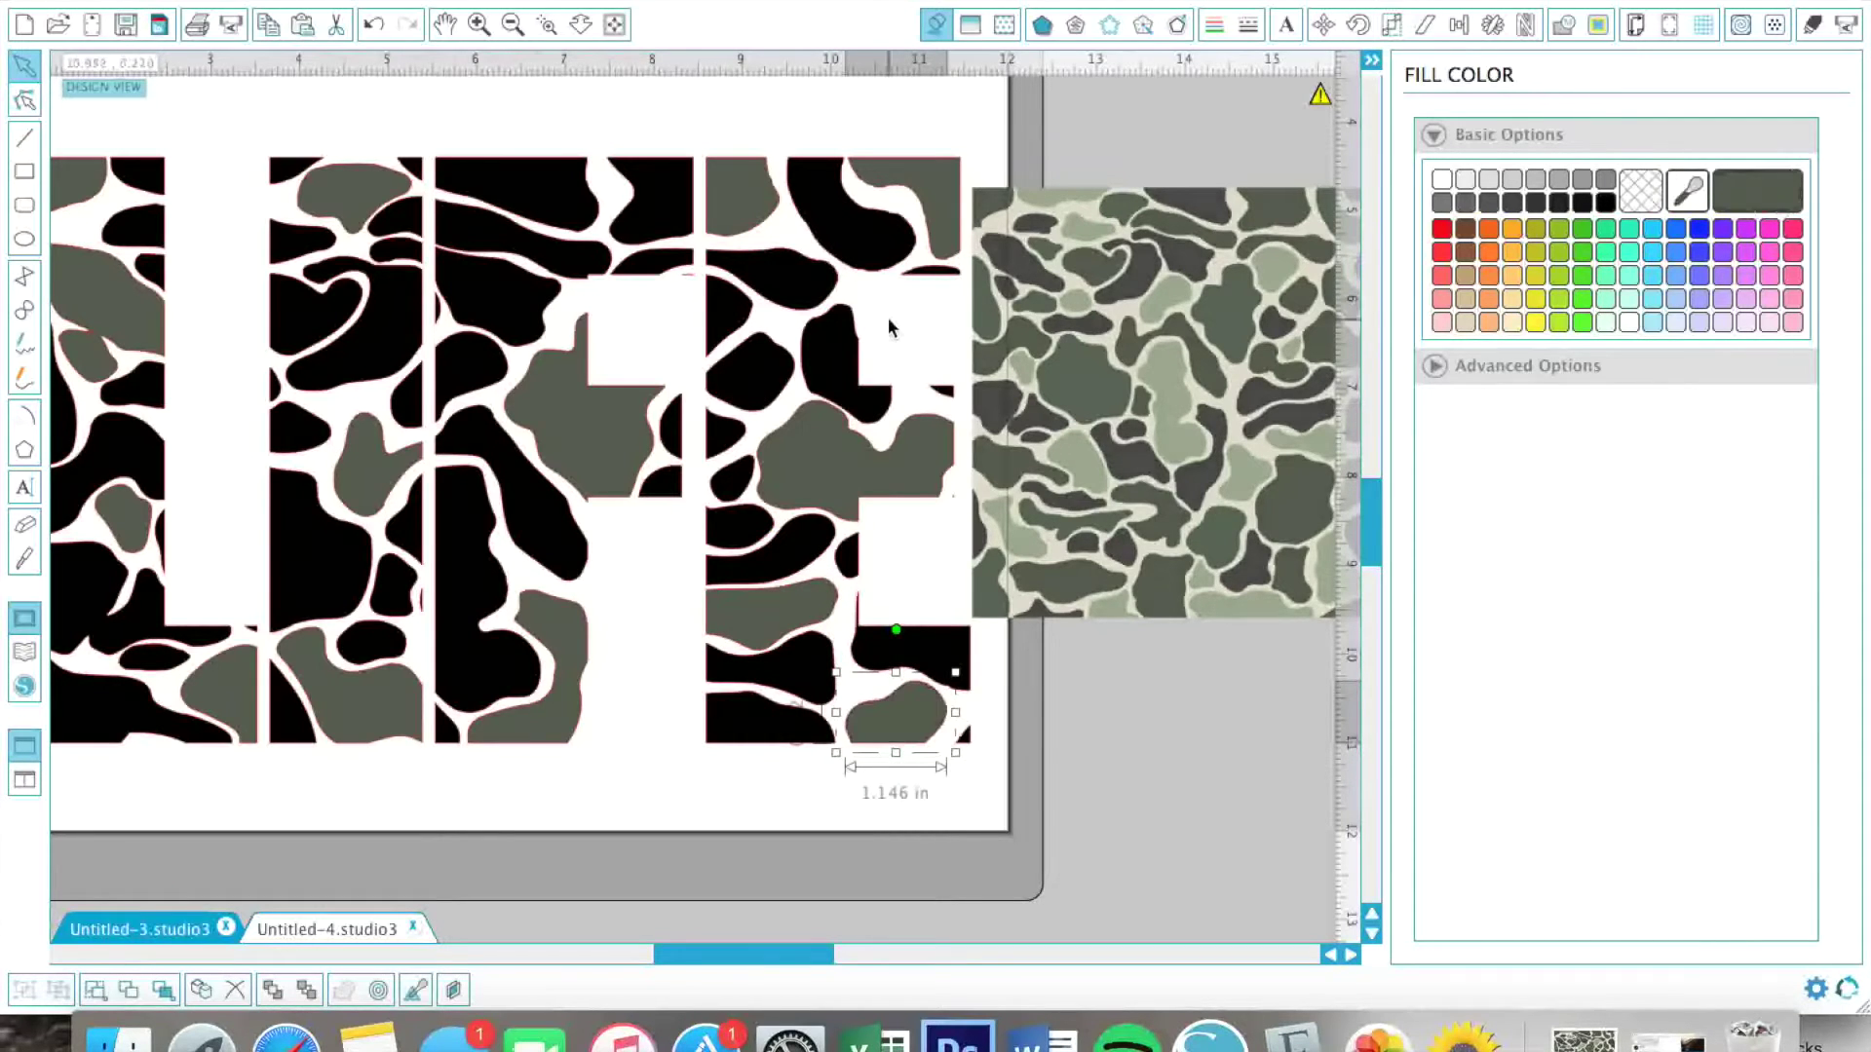
pyautogui.hscroll(-4, 887, 318)
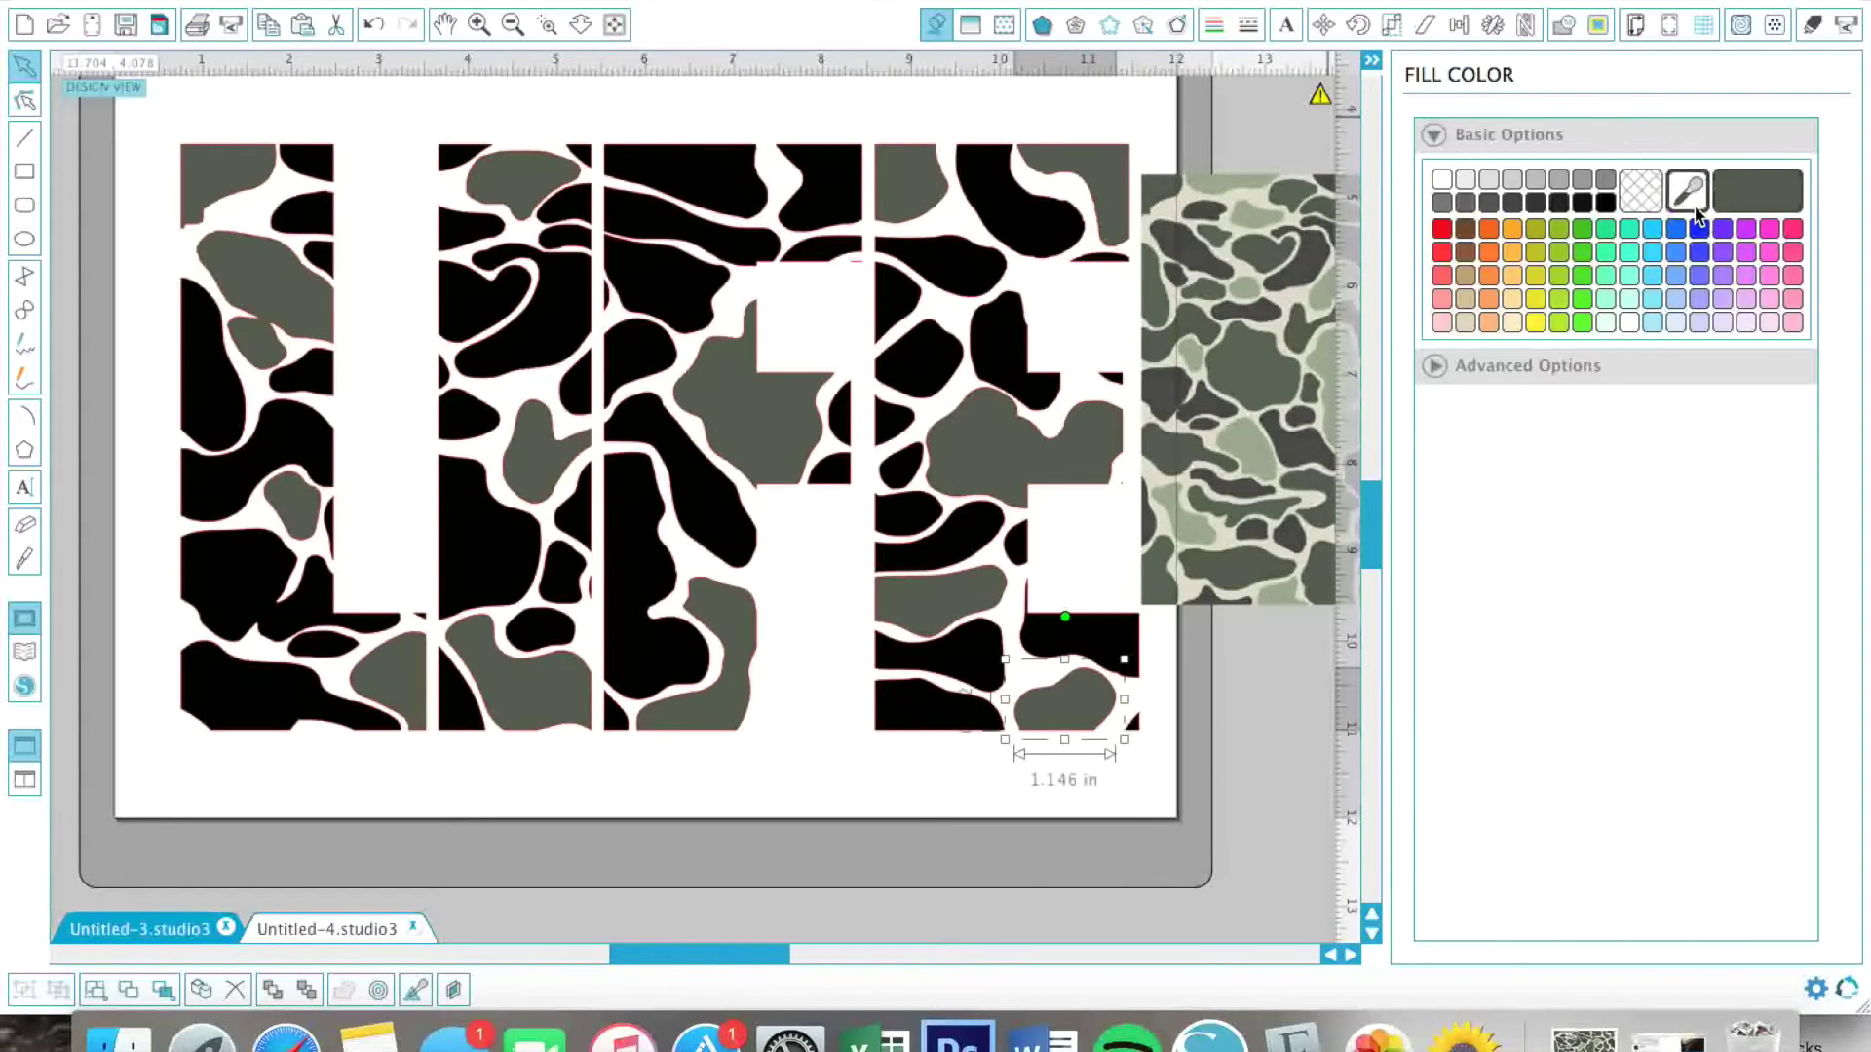
pyautogui.click(1267, 230)
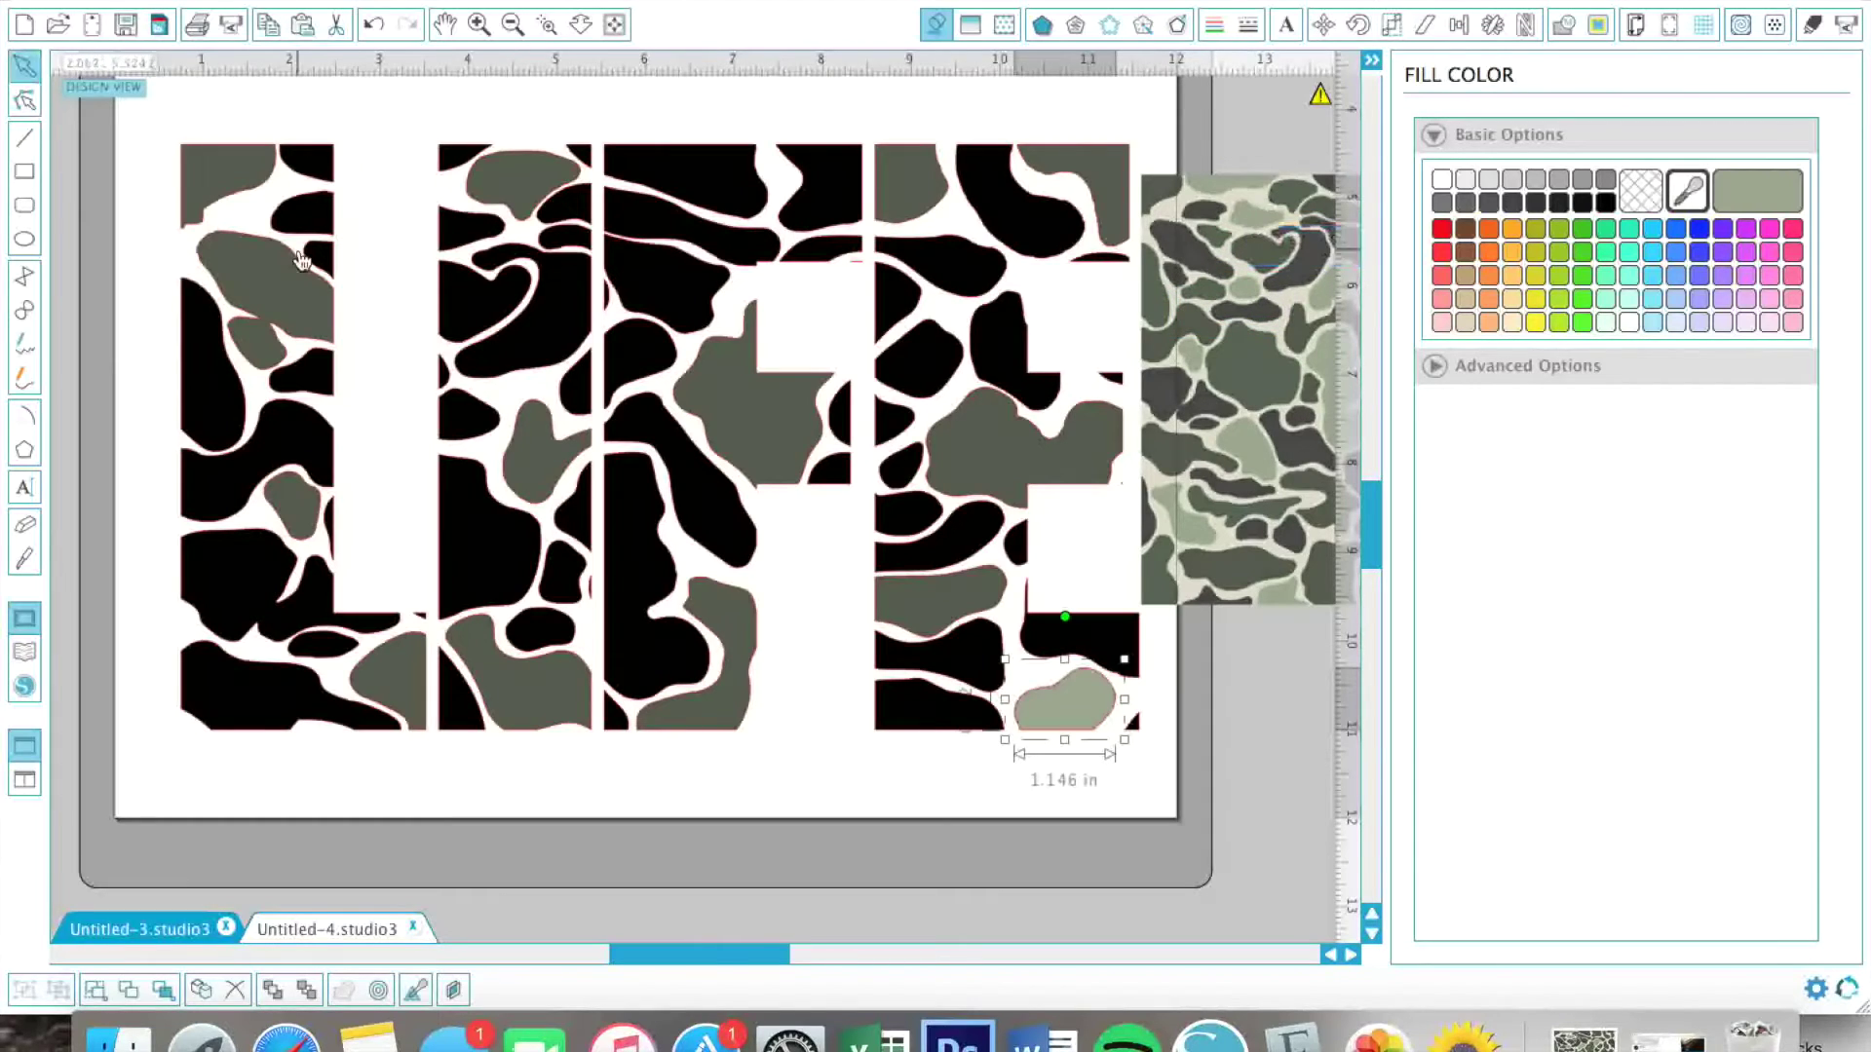
# Fill three black L pieces and one I piece light sage green
pyautogui.click(327, 169)
pyautogui.click(1747, 200)
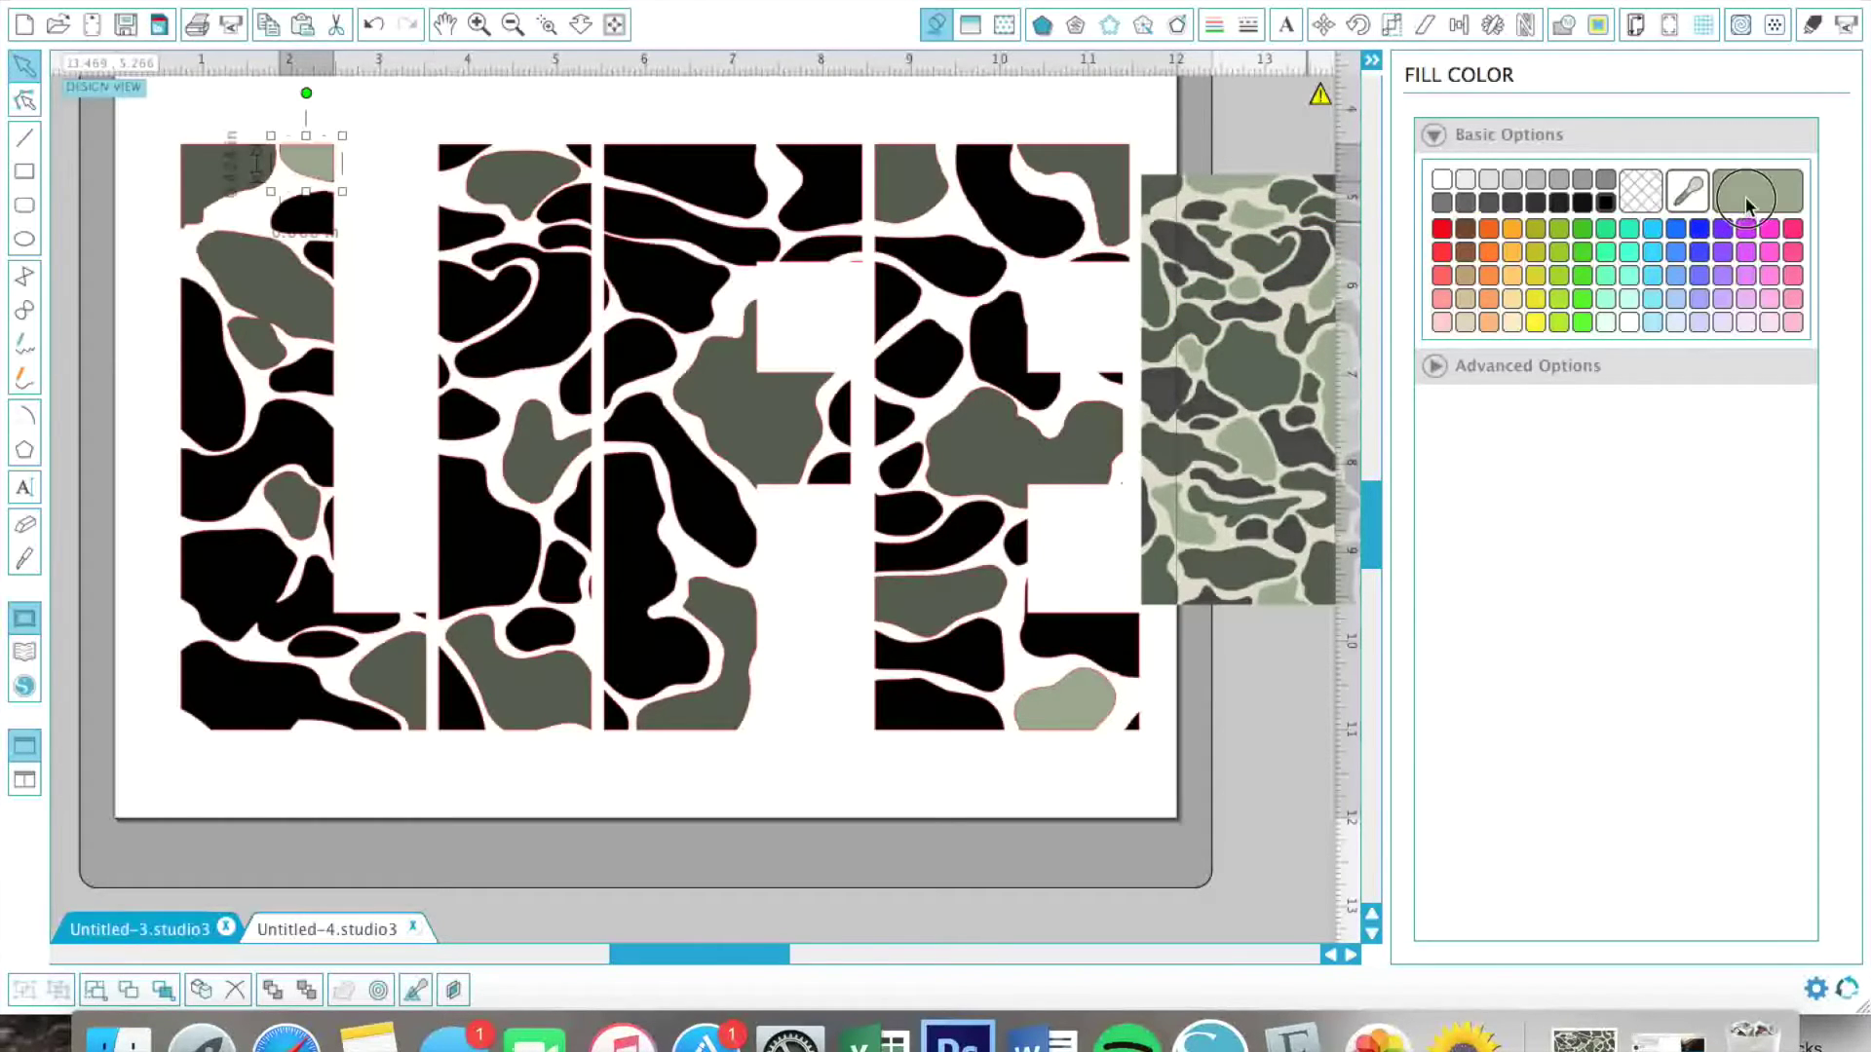
pyautogui.click(322, 248)
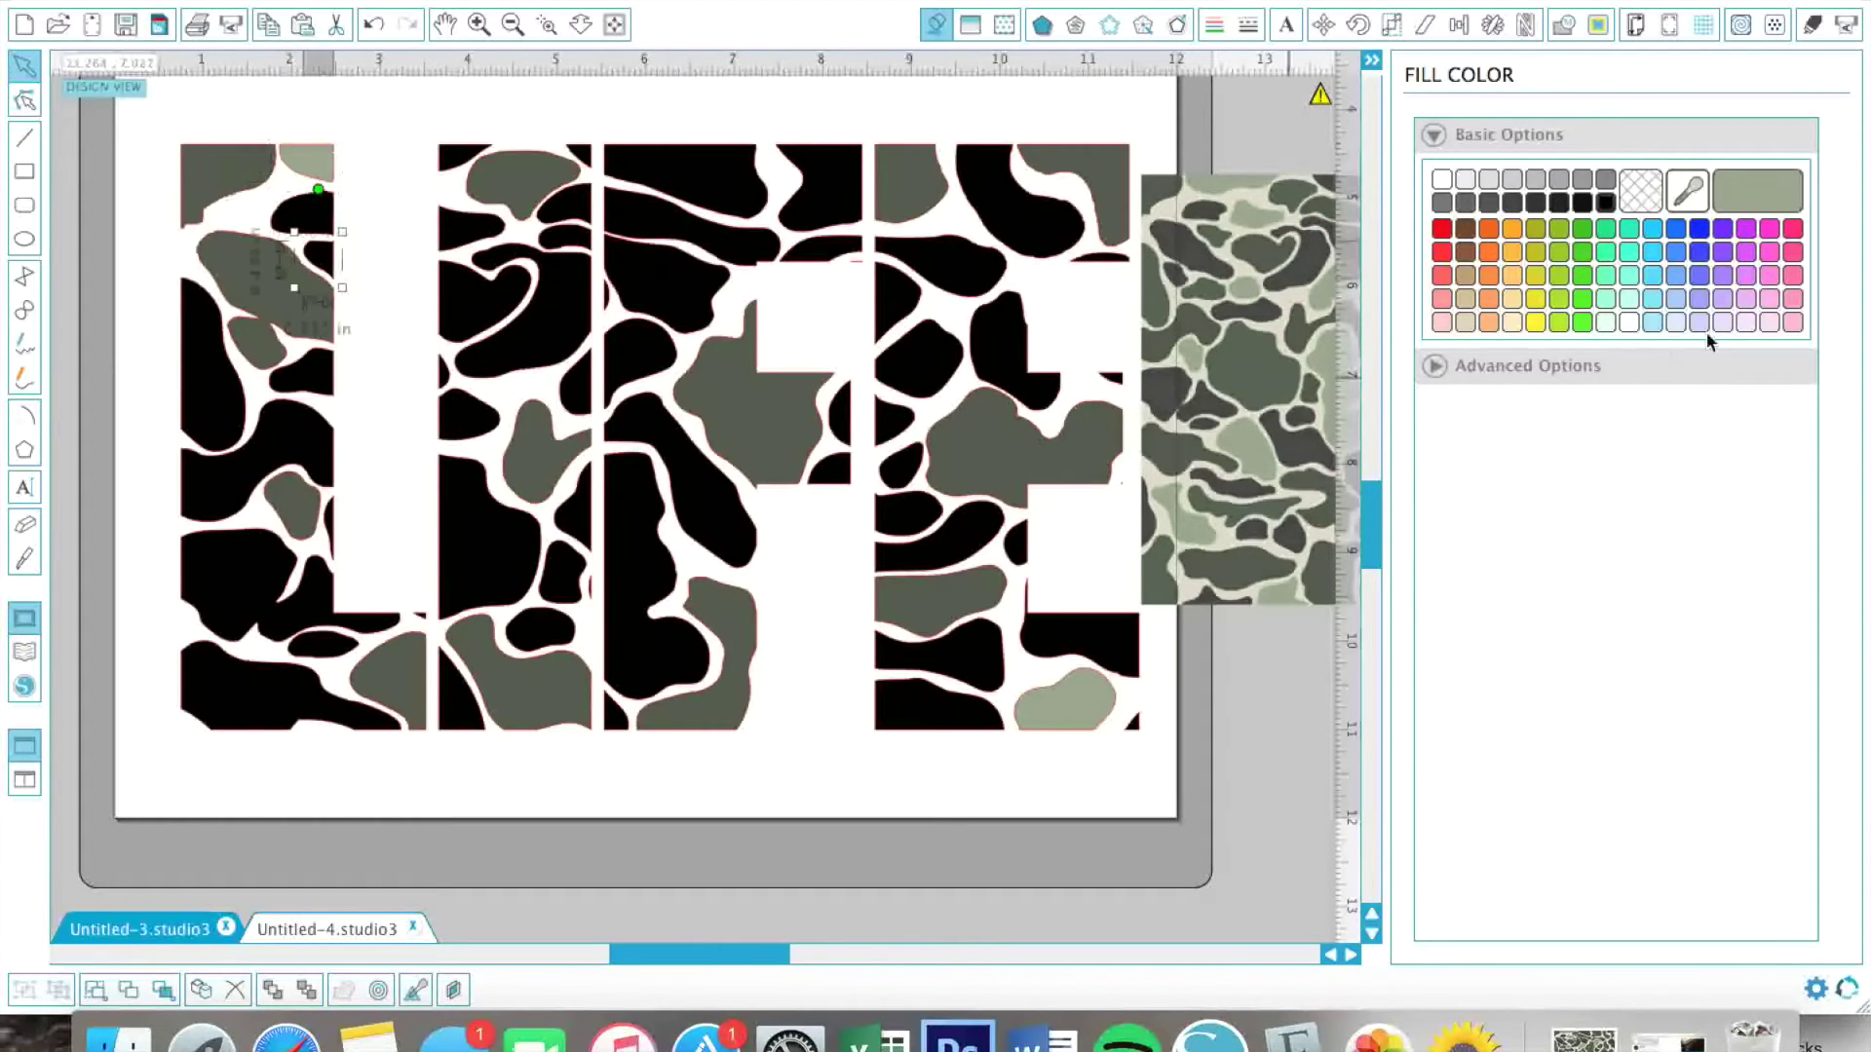
pyautogui.click(1743, 210)
pyautogui.click(230, 568)
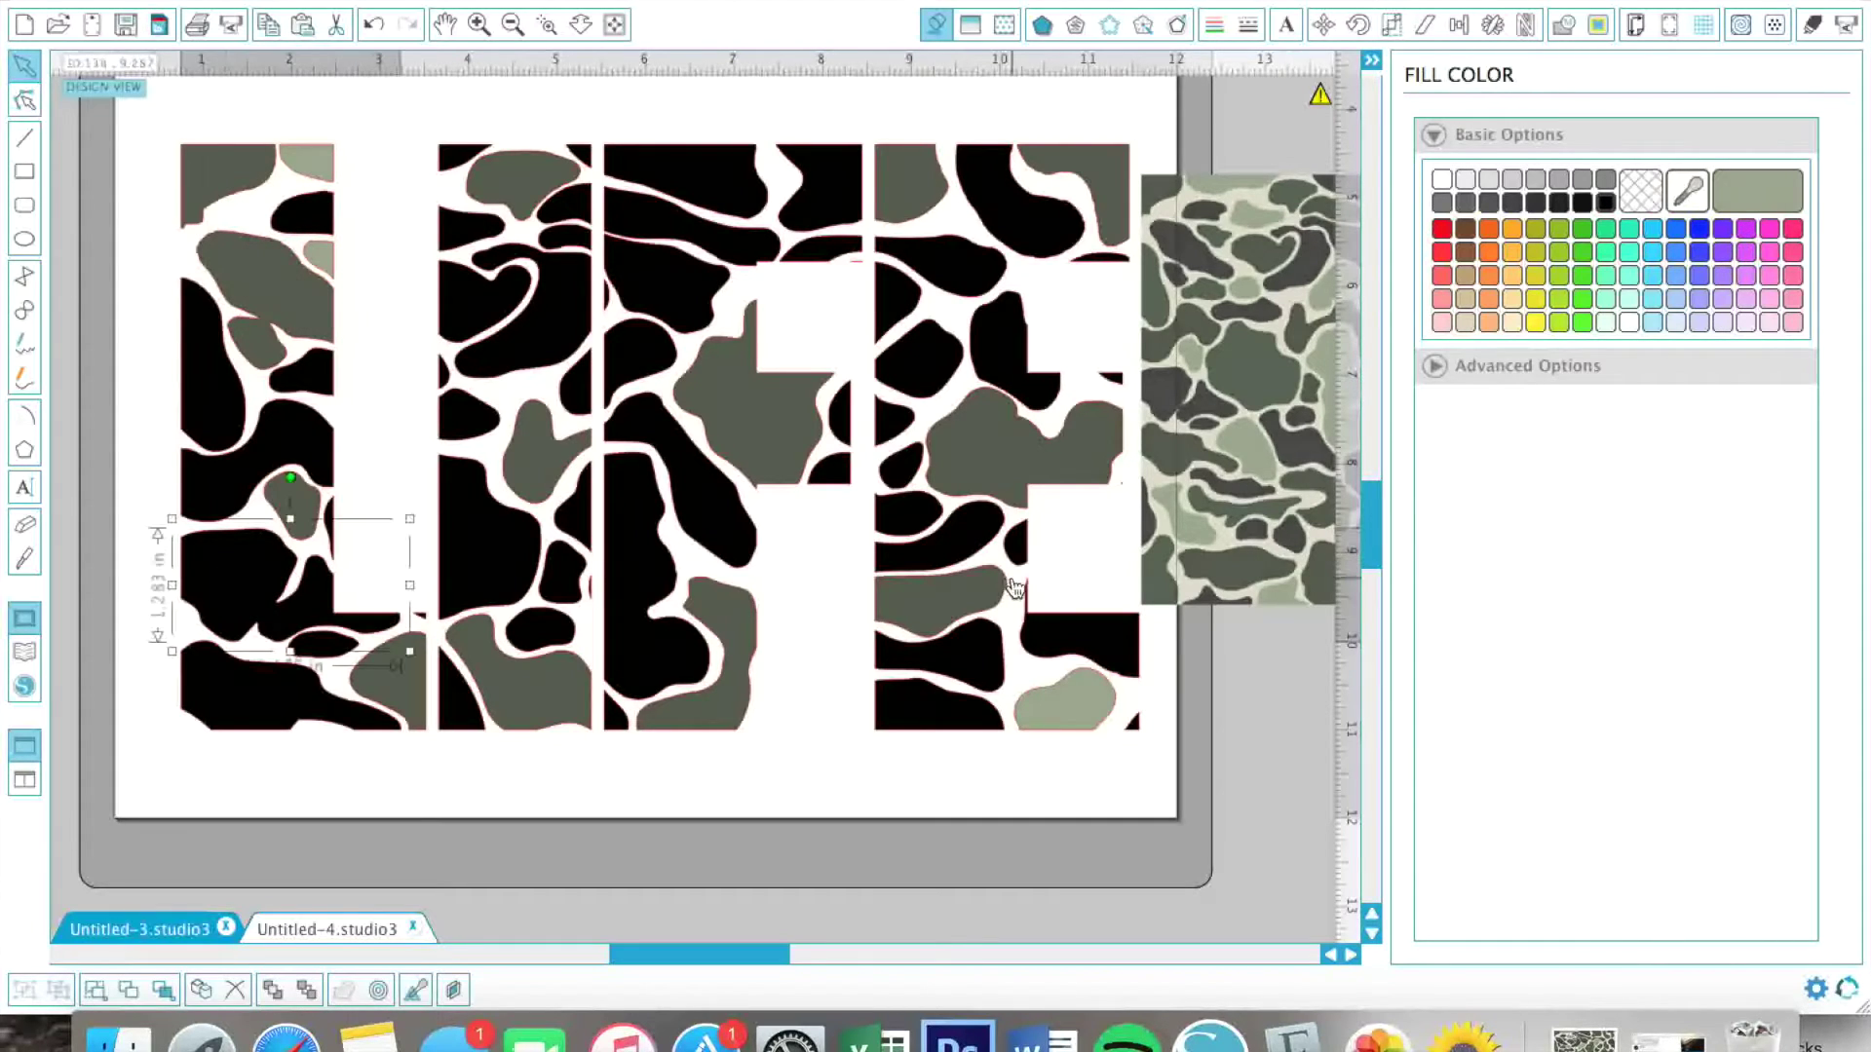
pyautogui.click(1754, 195)
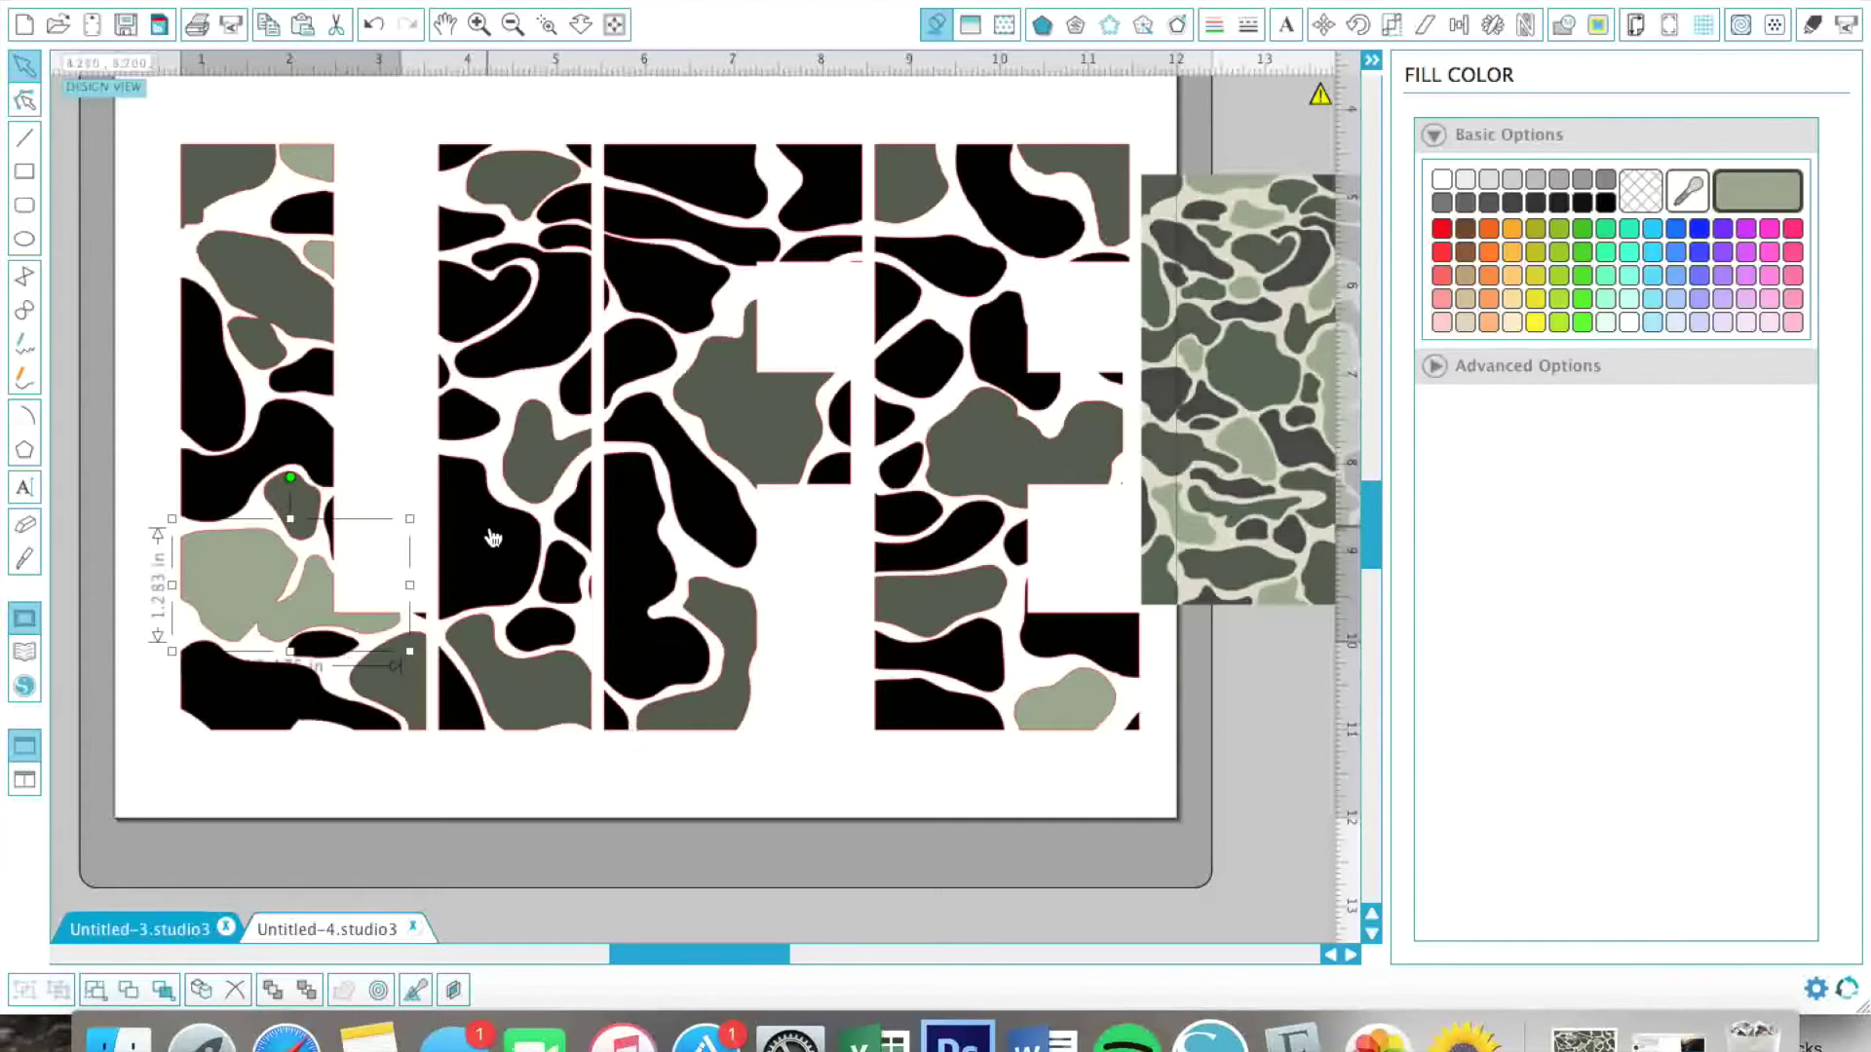
pyautogui.click(505, 532)
pyautogui.click(1734, 204)
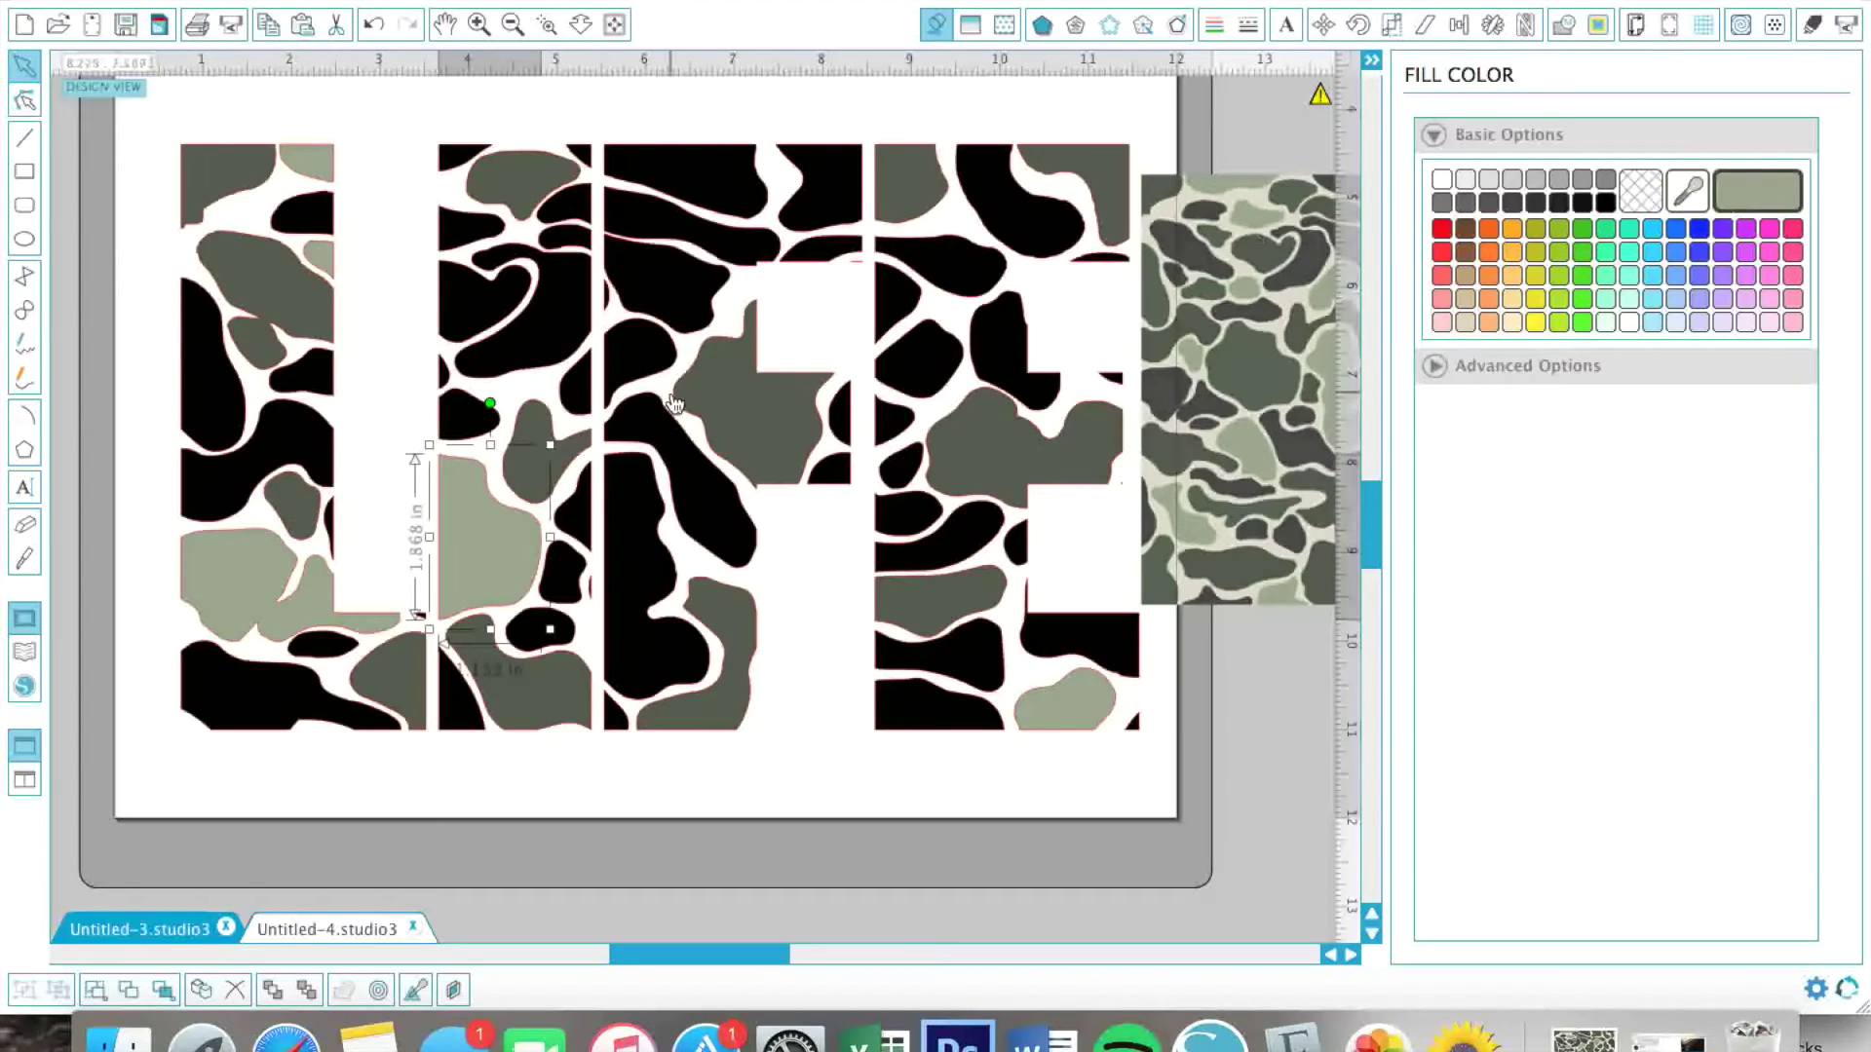
# Fill two F pieces, three E pieces and a small I piece light sage green
pyautogui.click(717, 277)
pyautogui.click(1754, 191)
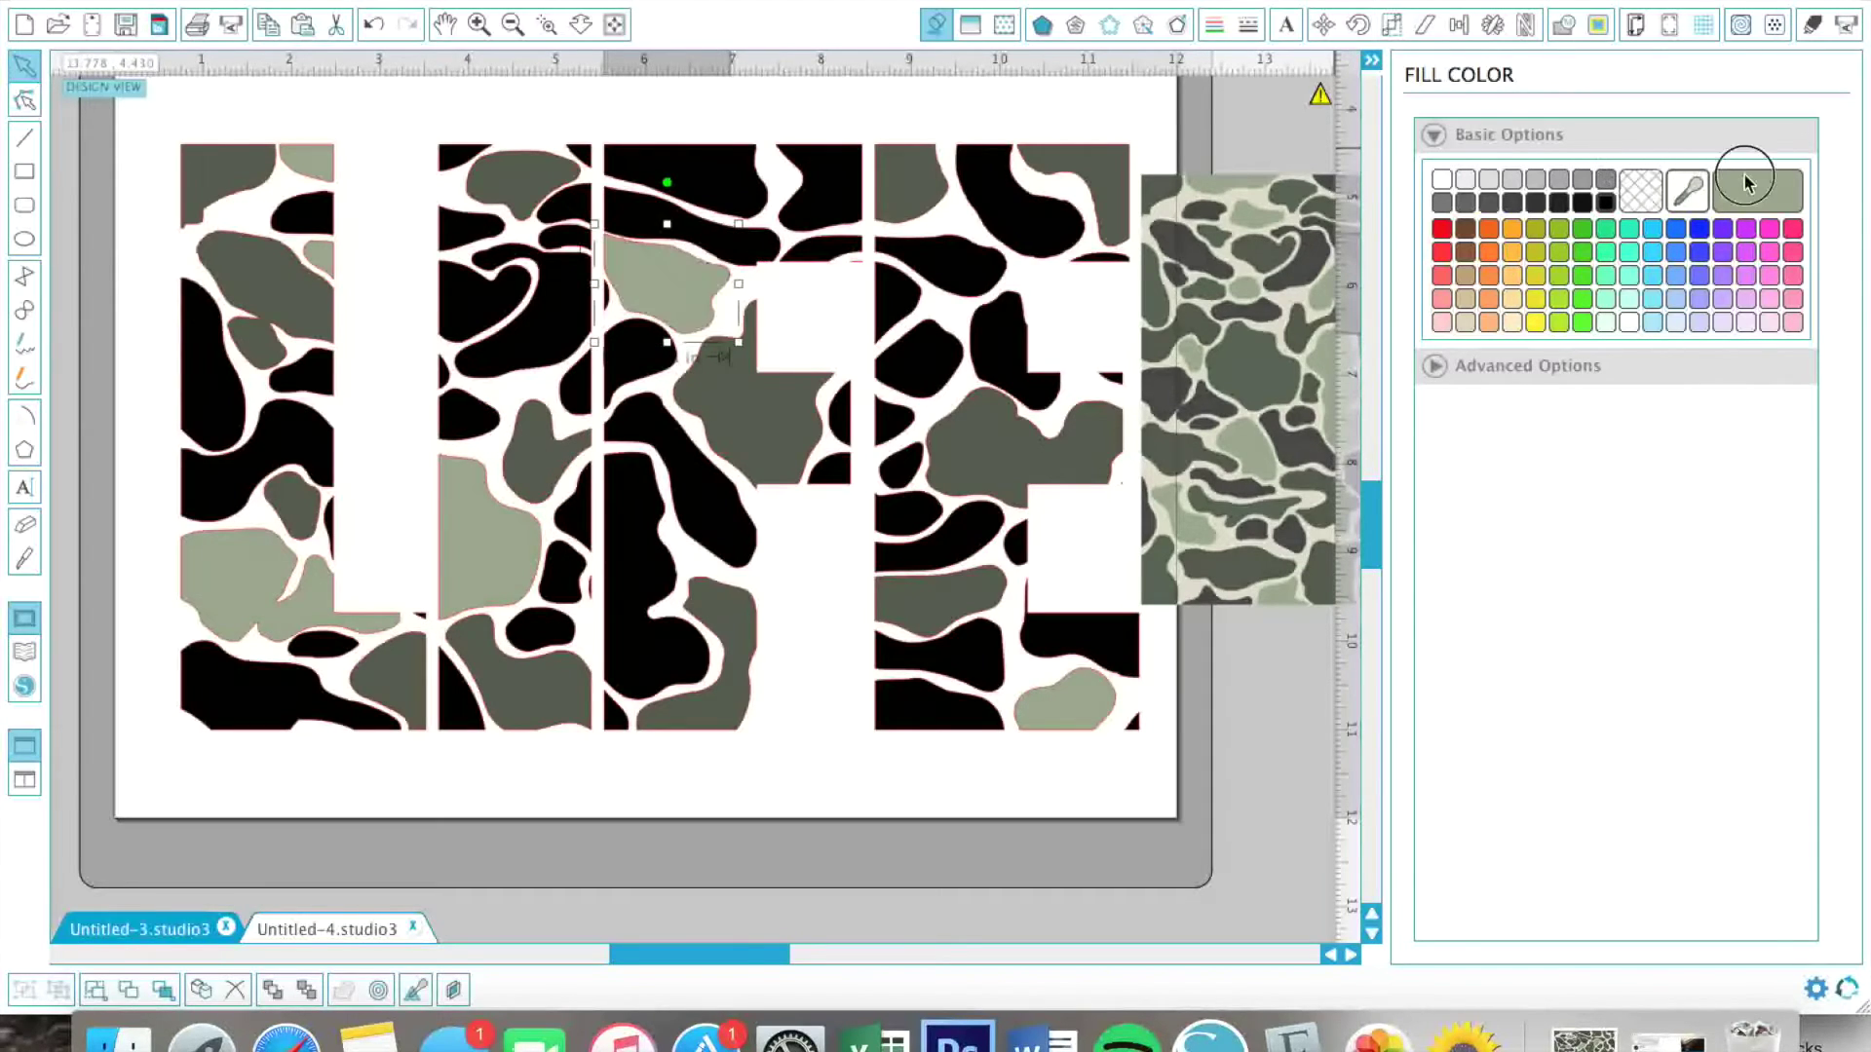
pyautogui.click(685, 164)
pyautogui.click(1756, 191)
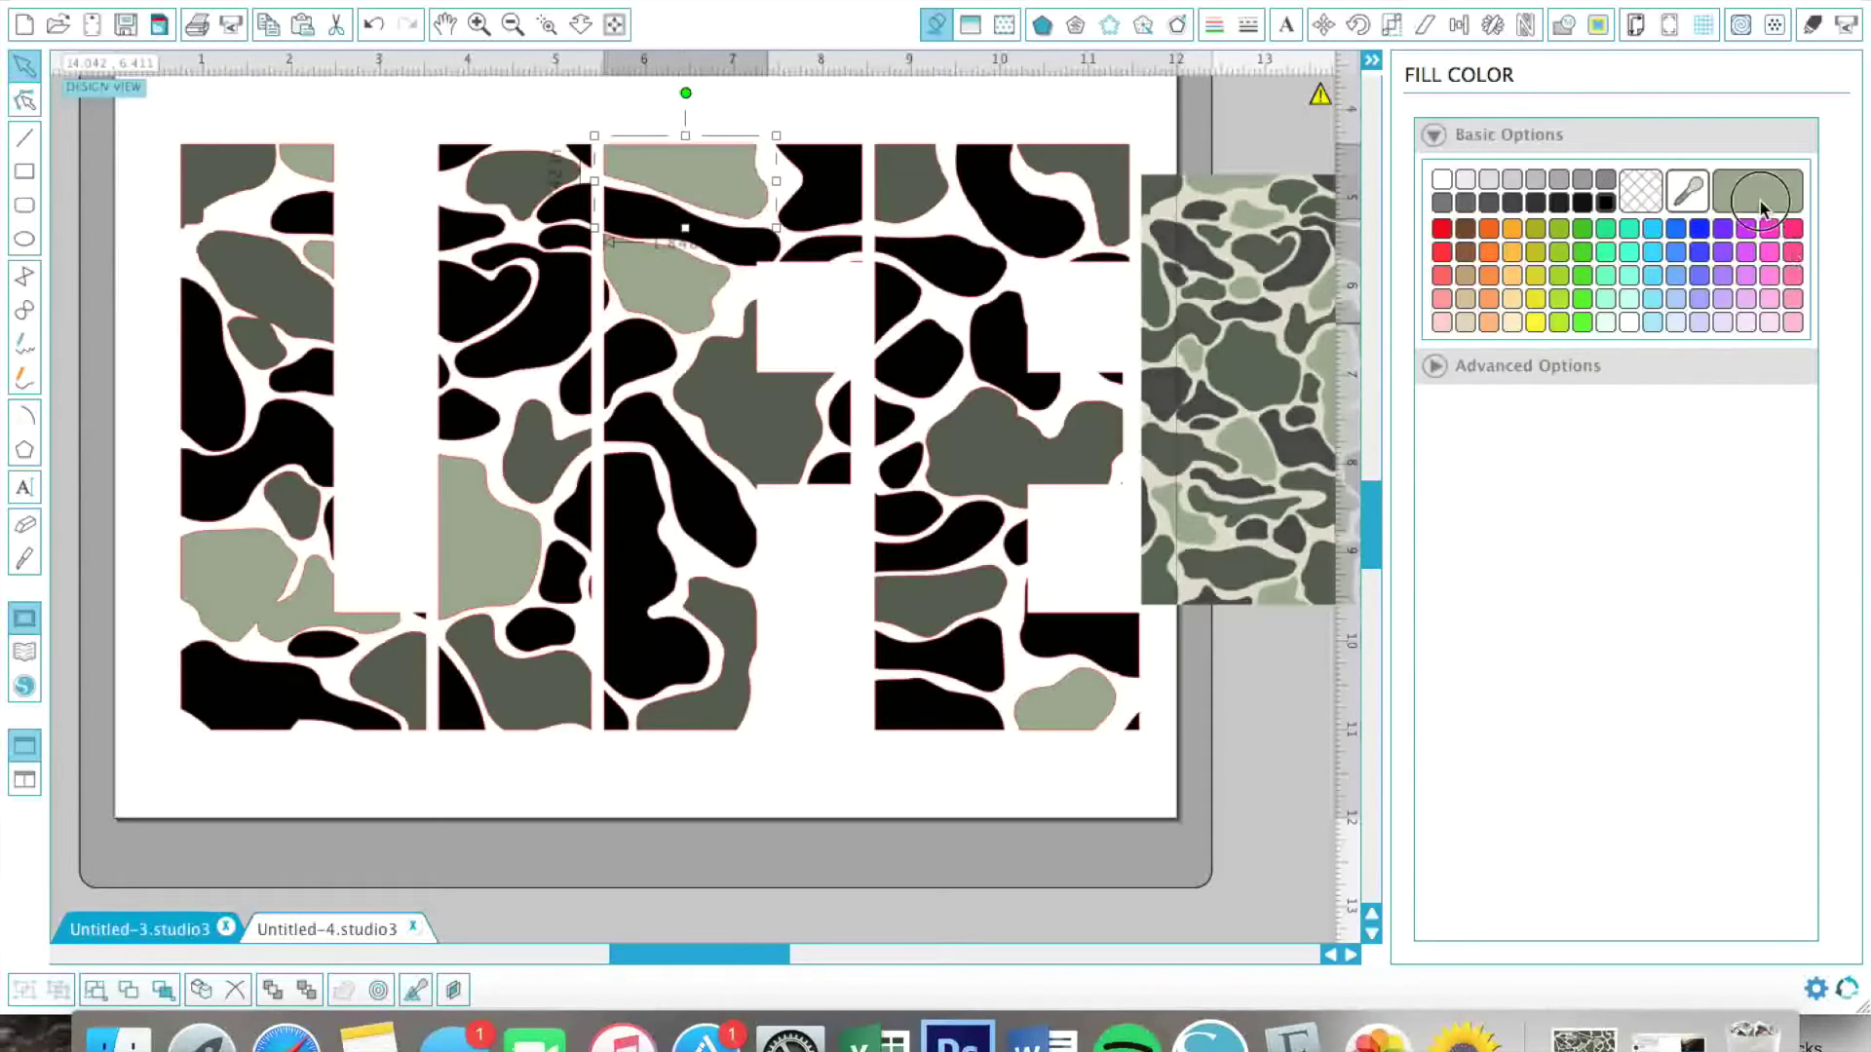
pyautogui.click(927, 361)
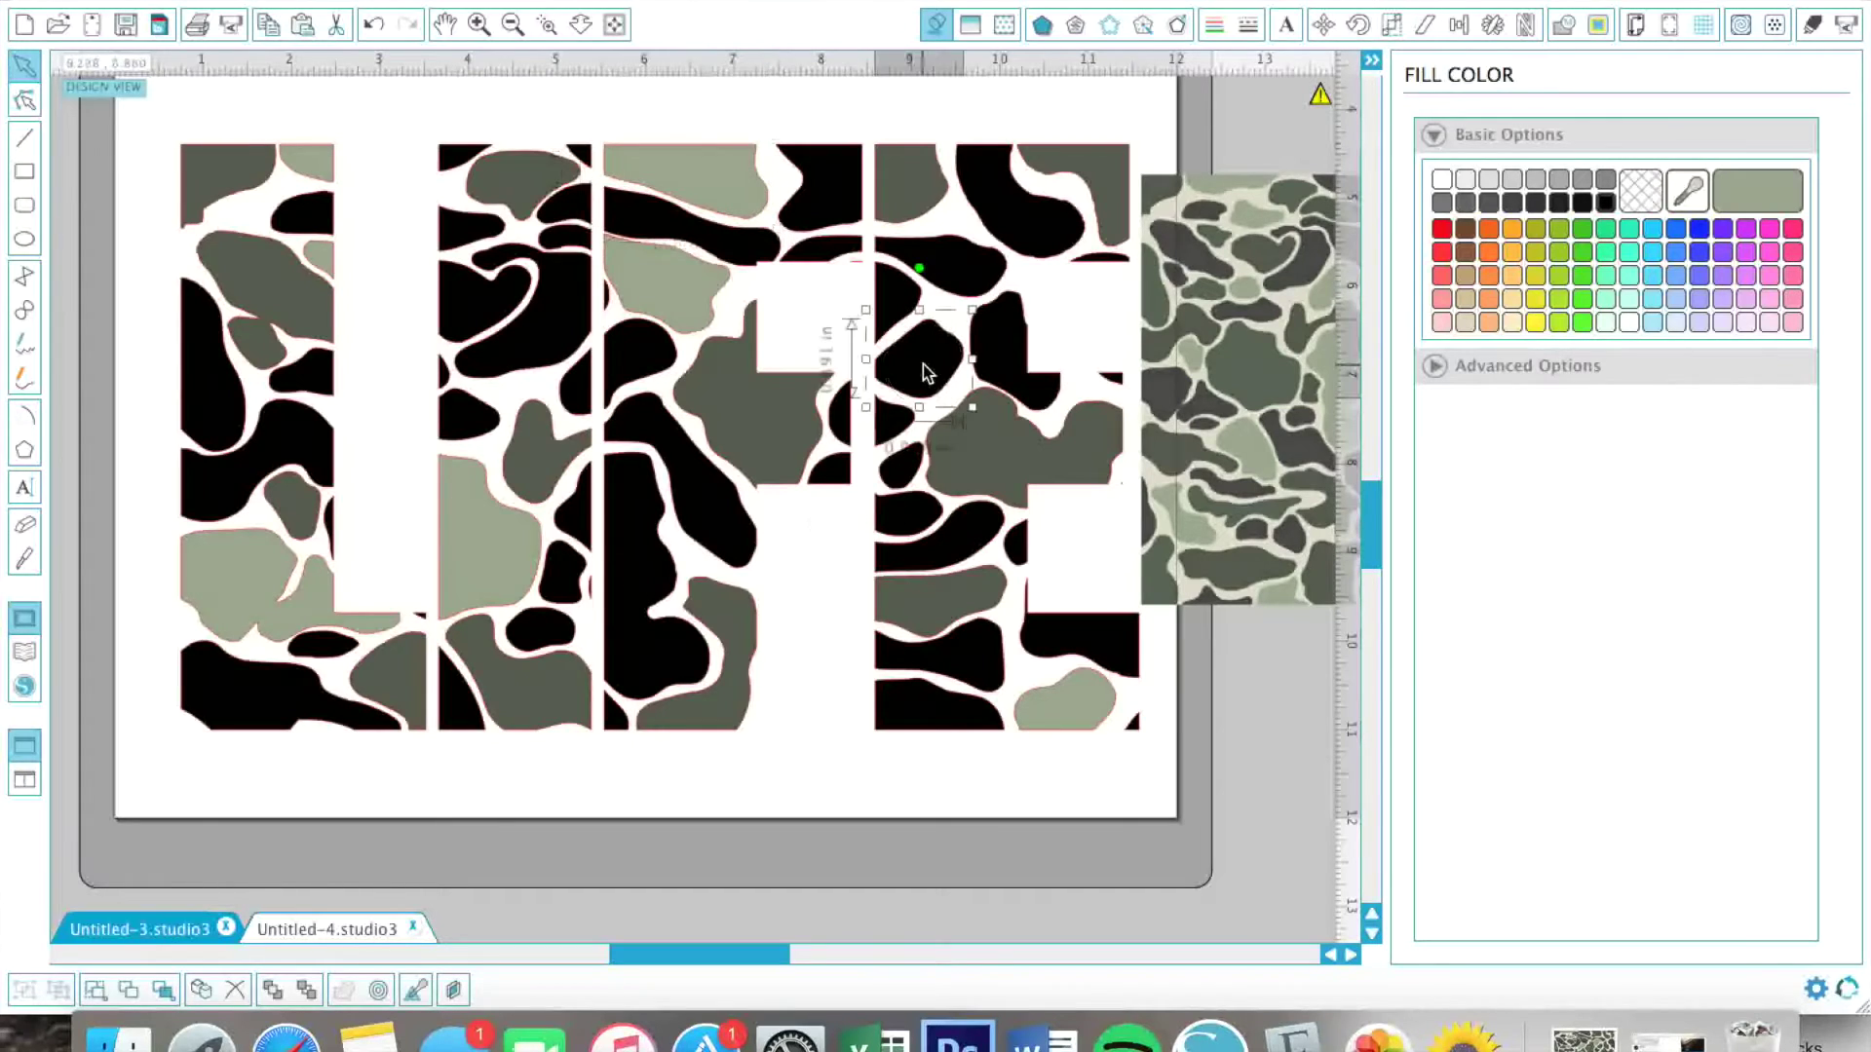
pyautogui.click(1781, 177)
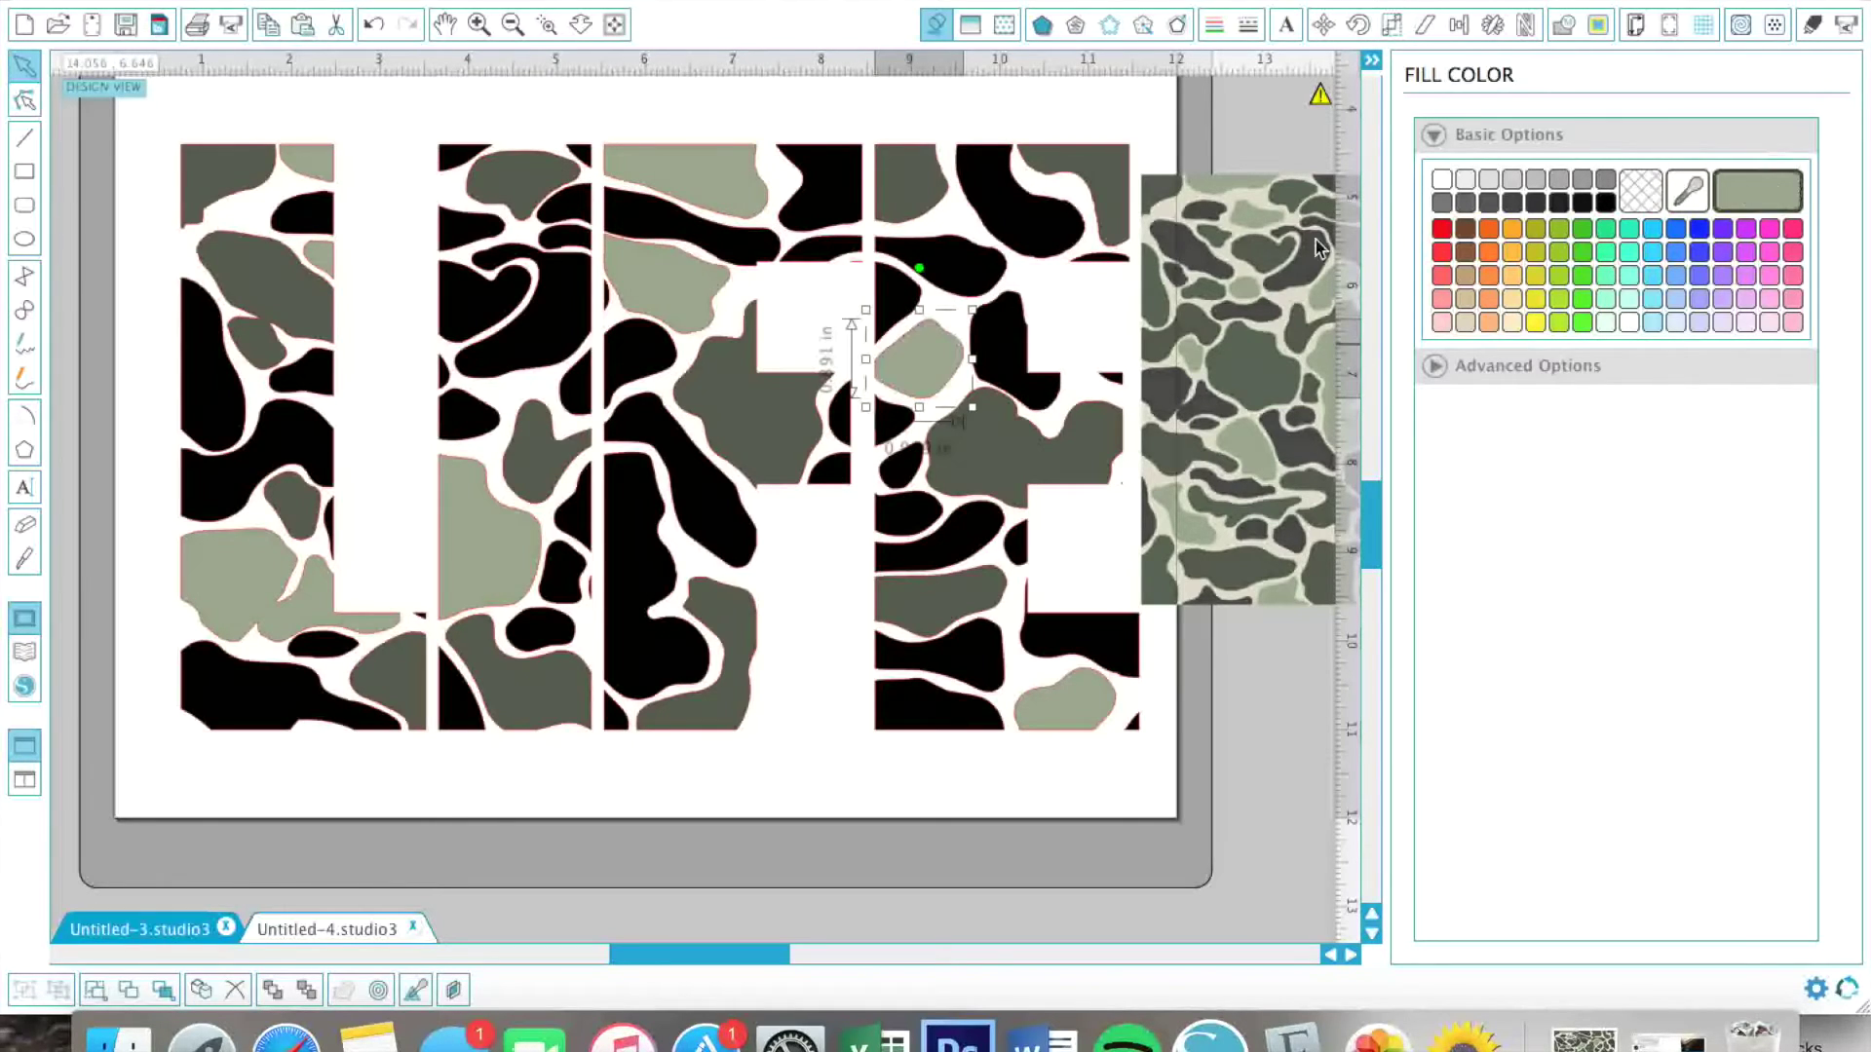
pyautogui.click(968, 272)
pyautogui.click(1744, 203)
pyautogui.click(952, 718)
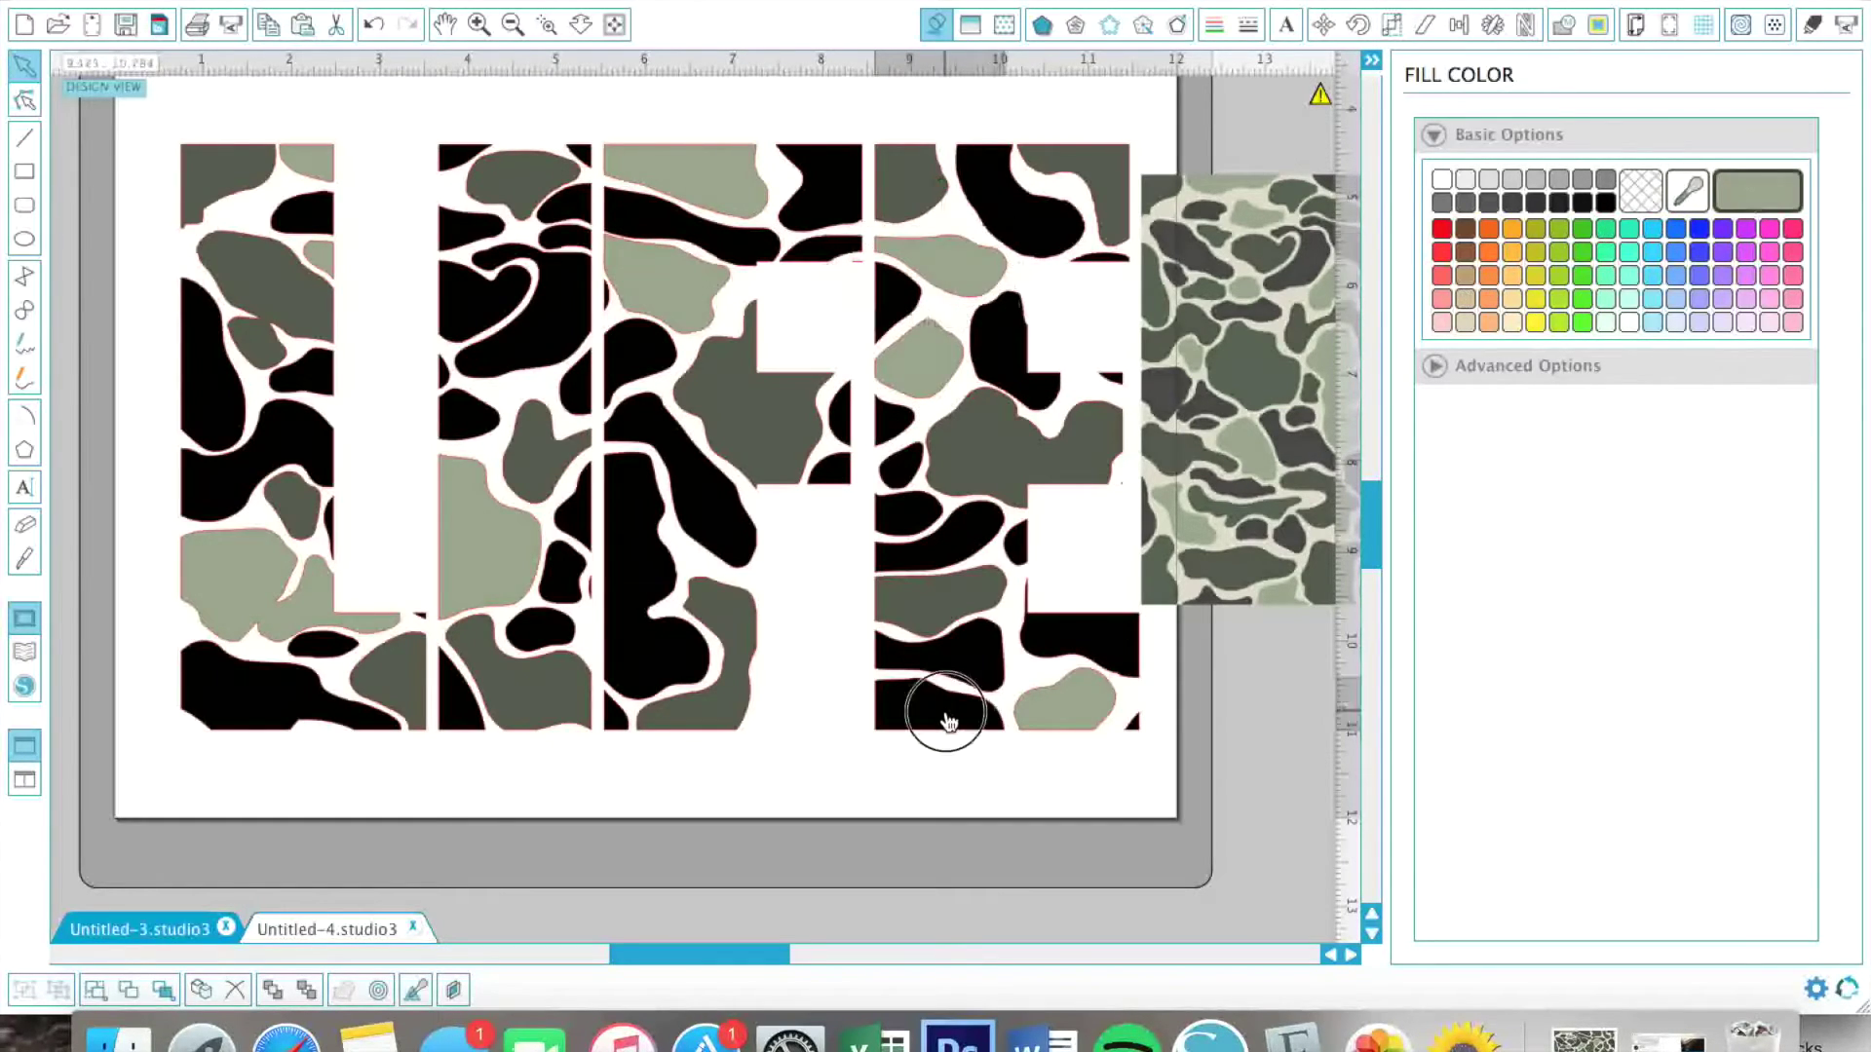
pyautogui.click(1735, 204)
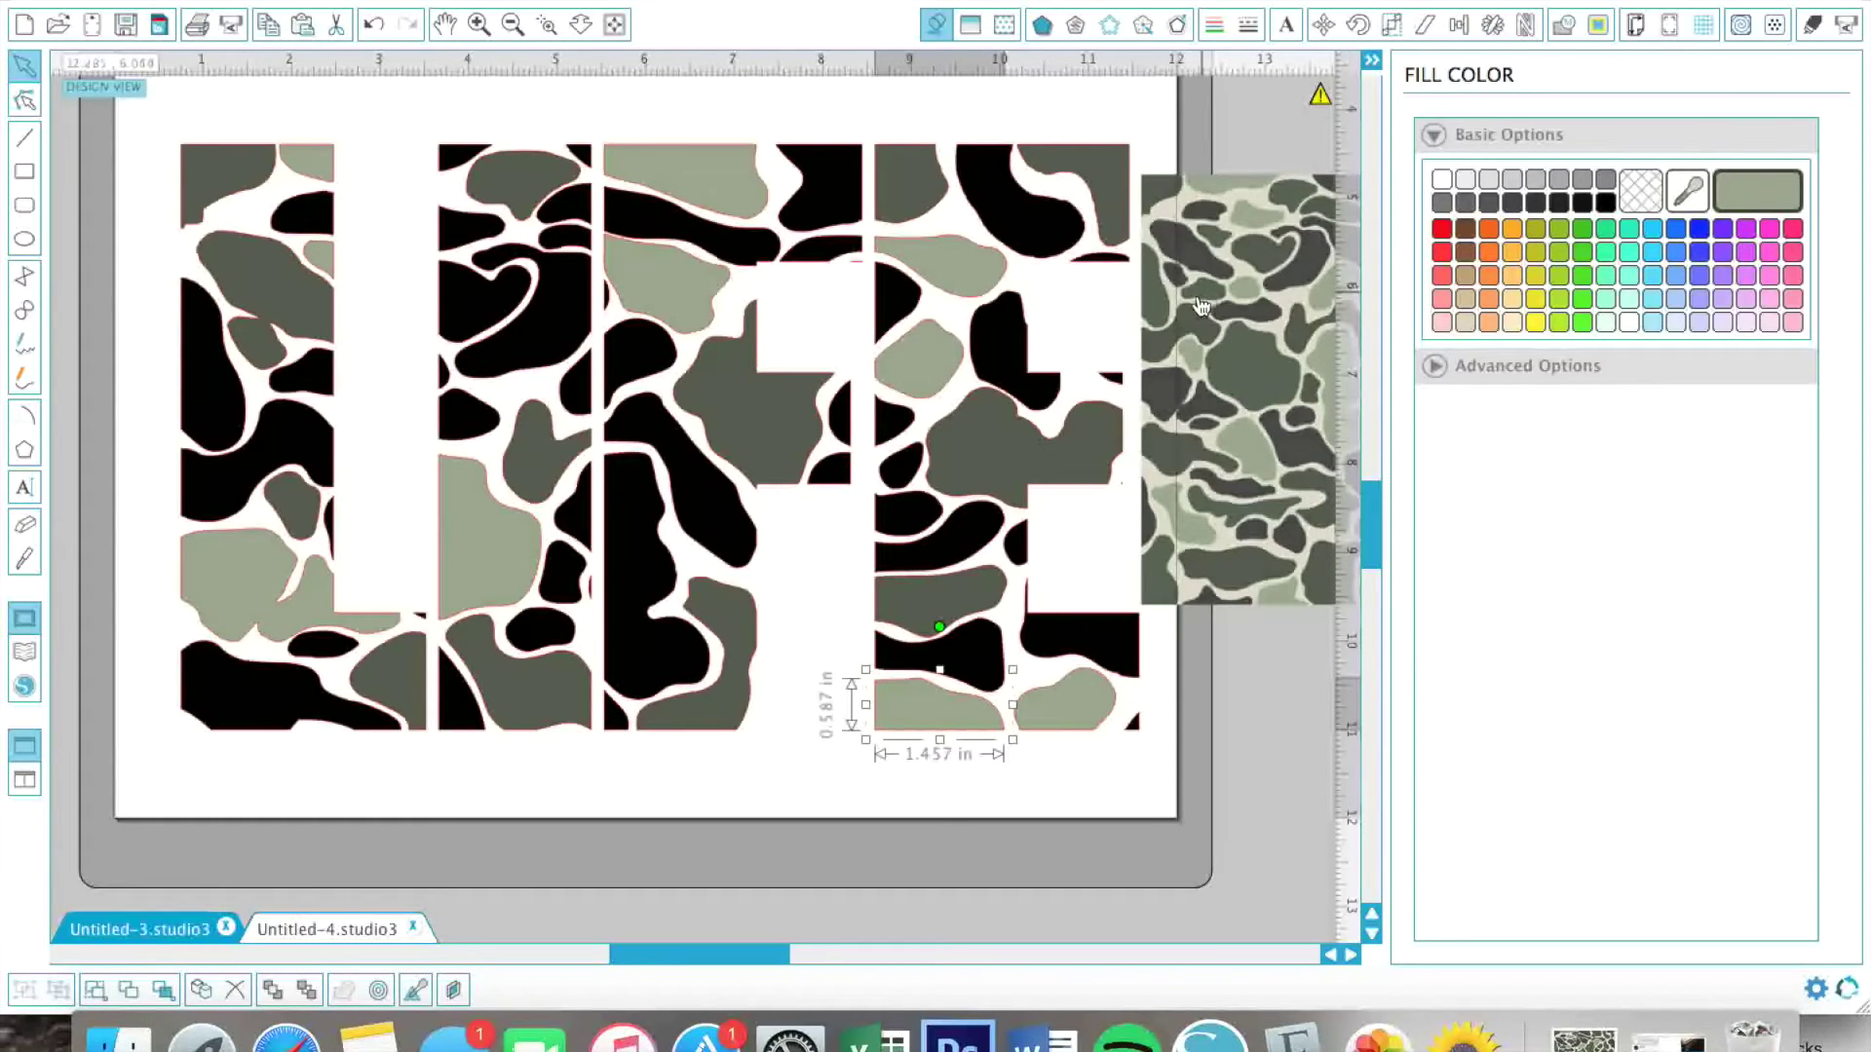
pyautogui.click(565, 242)
pyautogui.click(1731, 185)
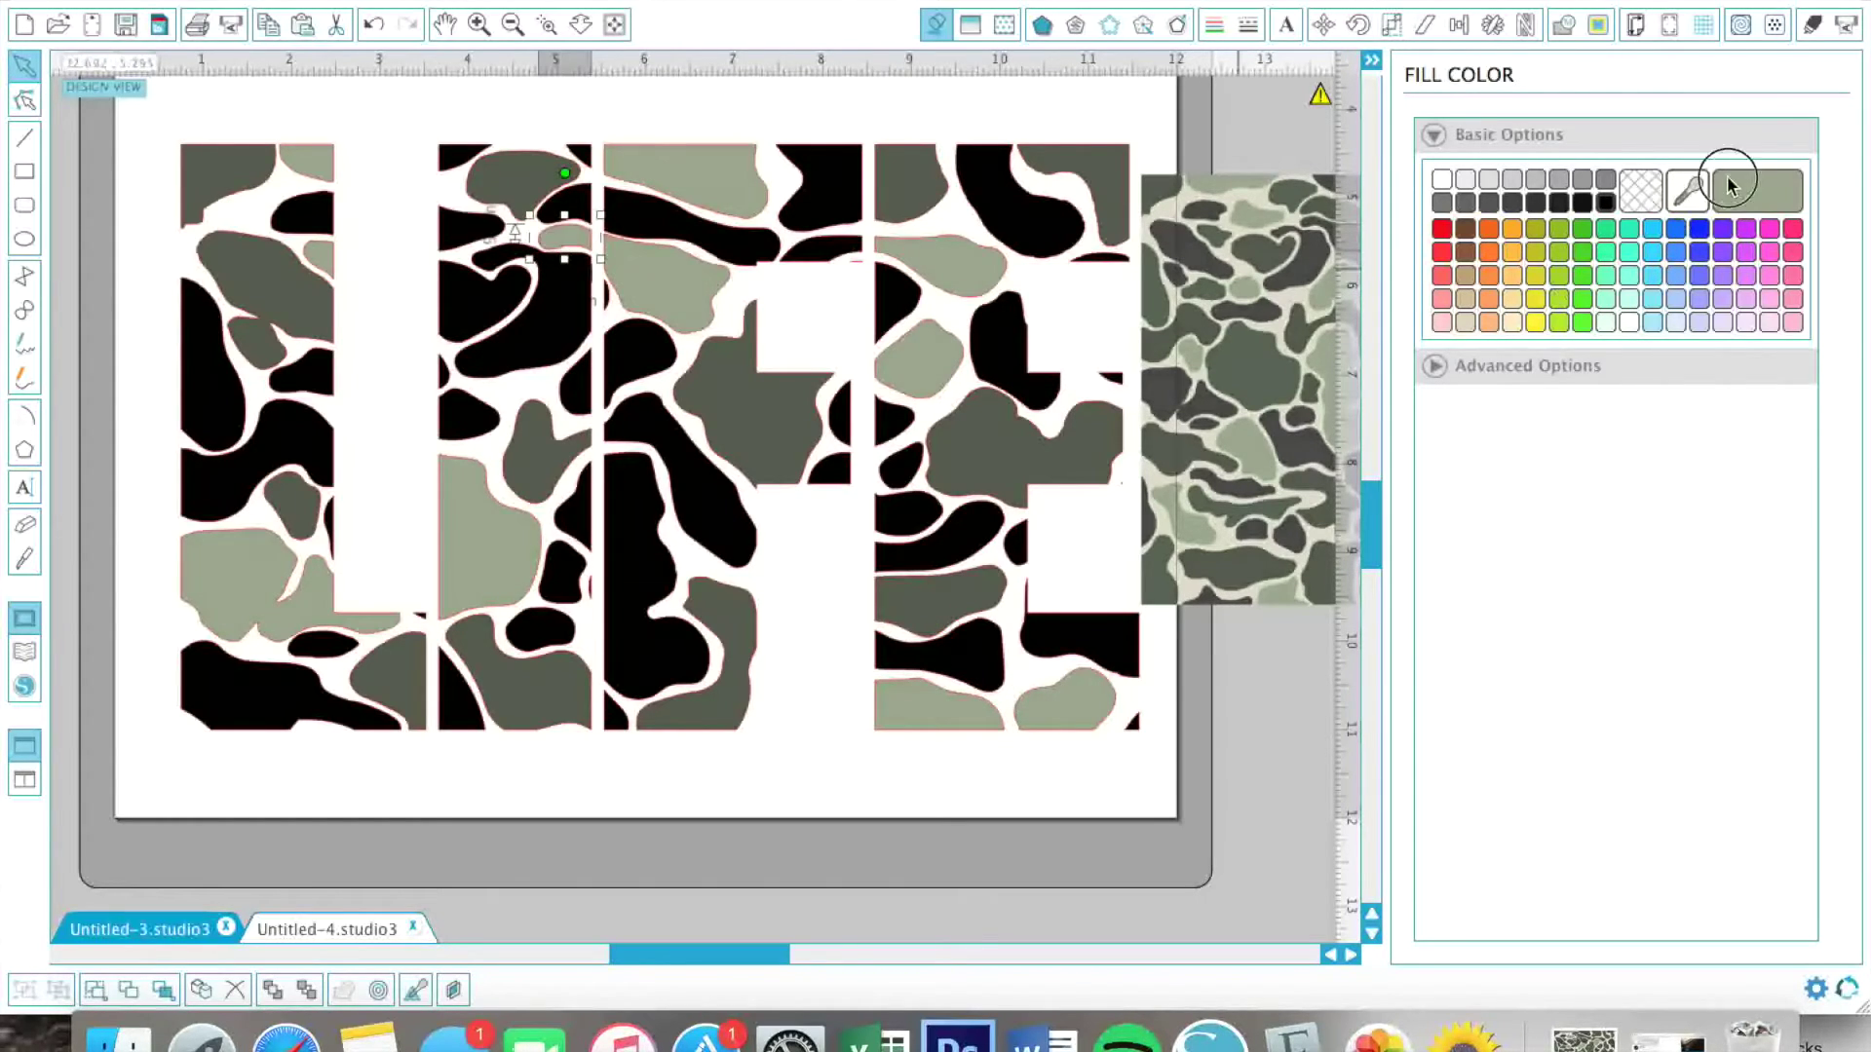
pyautogui.click(1699, 189)
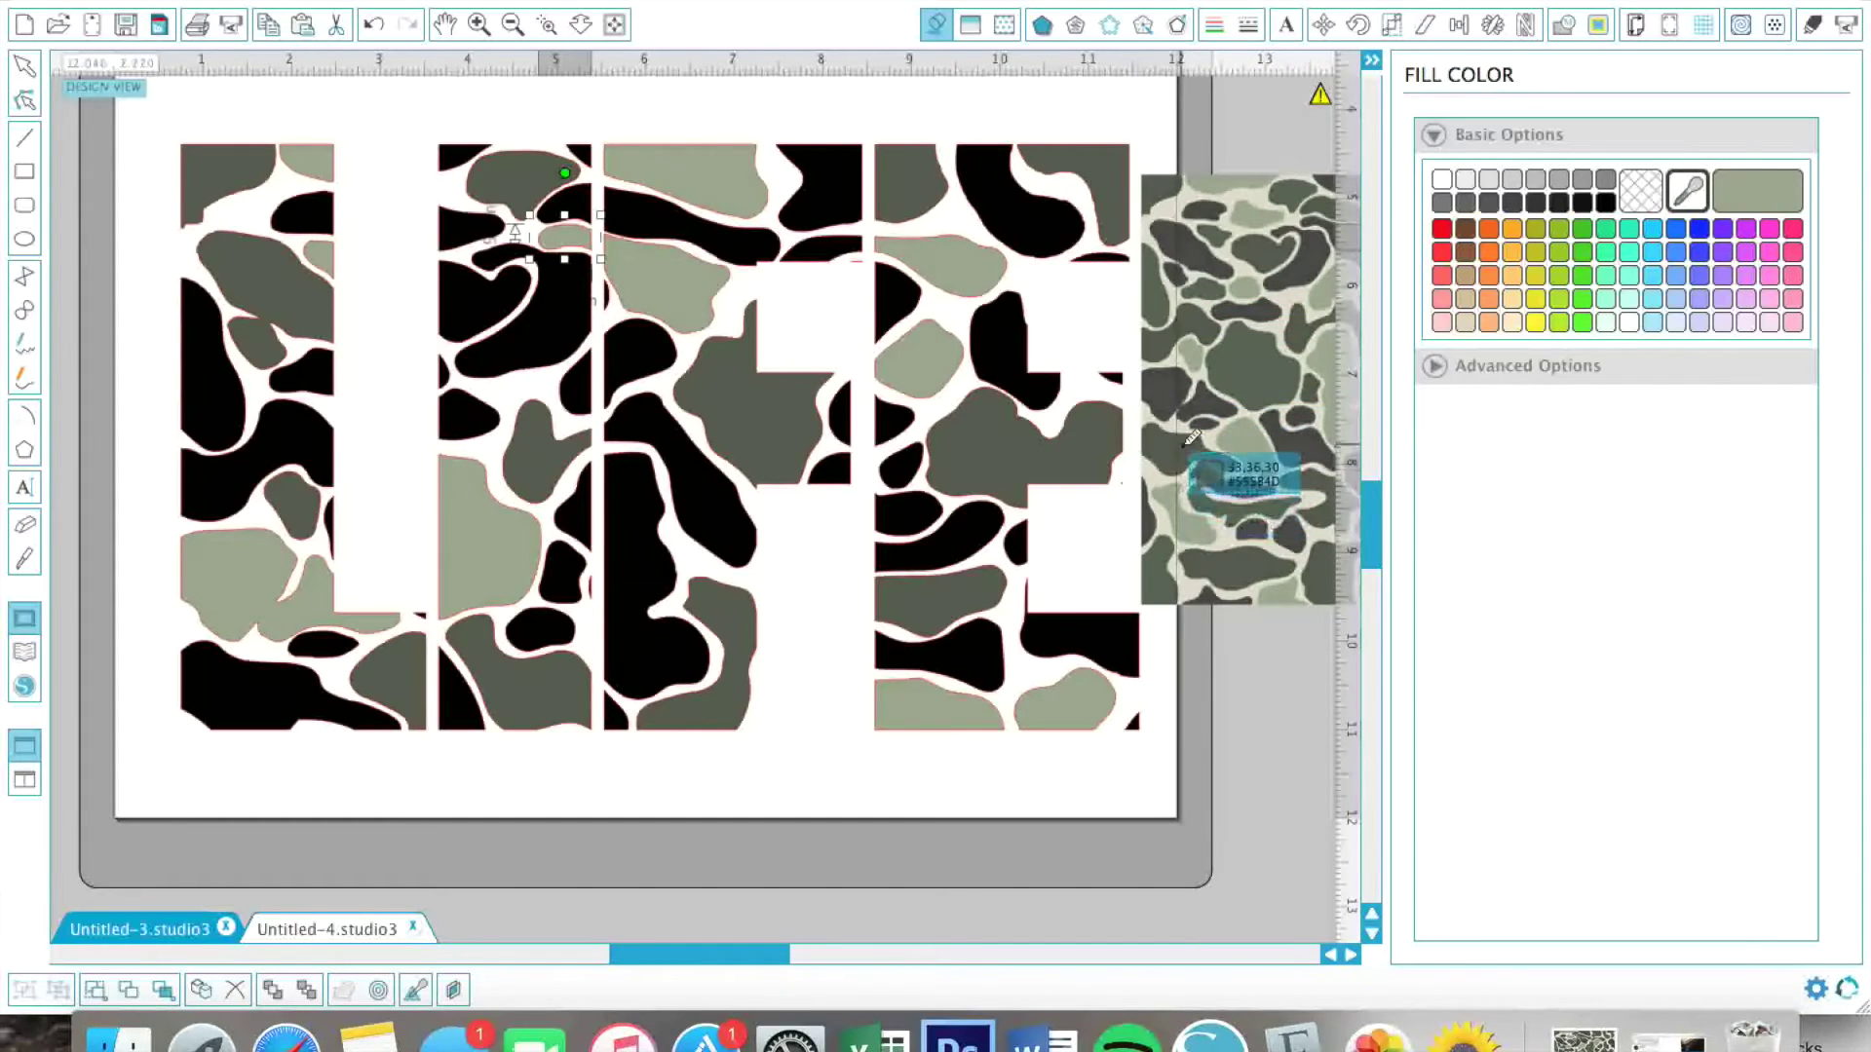
# Sample dark grey from the camo image and fill the top E, two F pieces and one I piece
pyautogui.click(1195, 390)
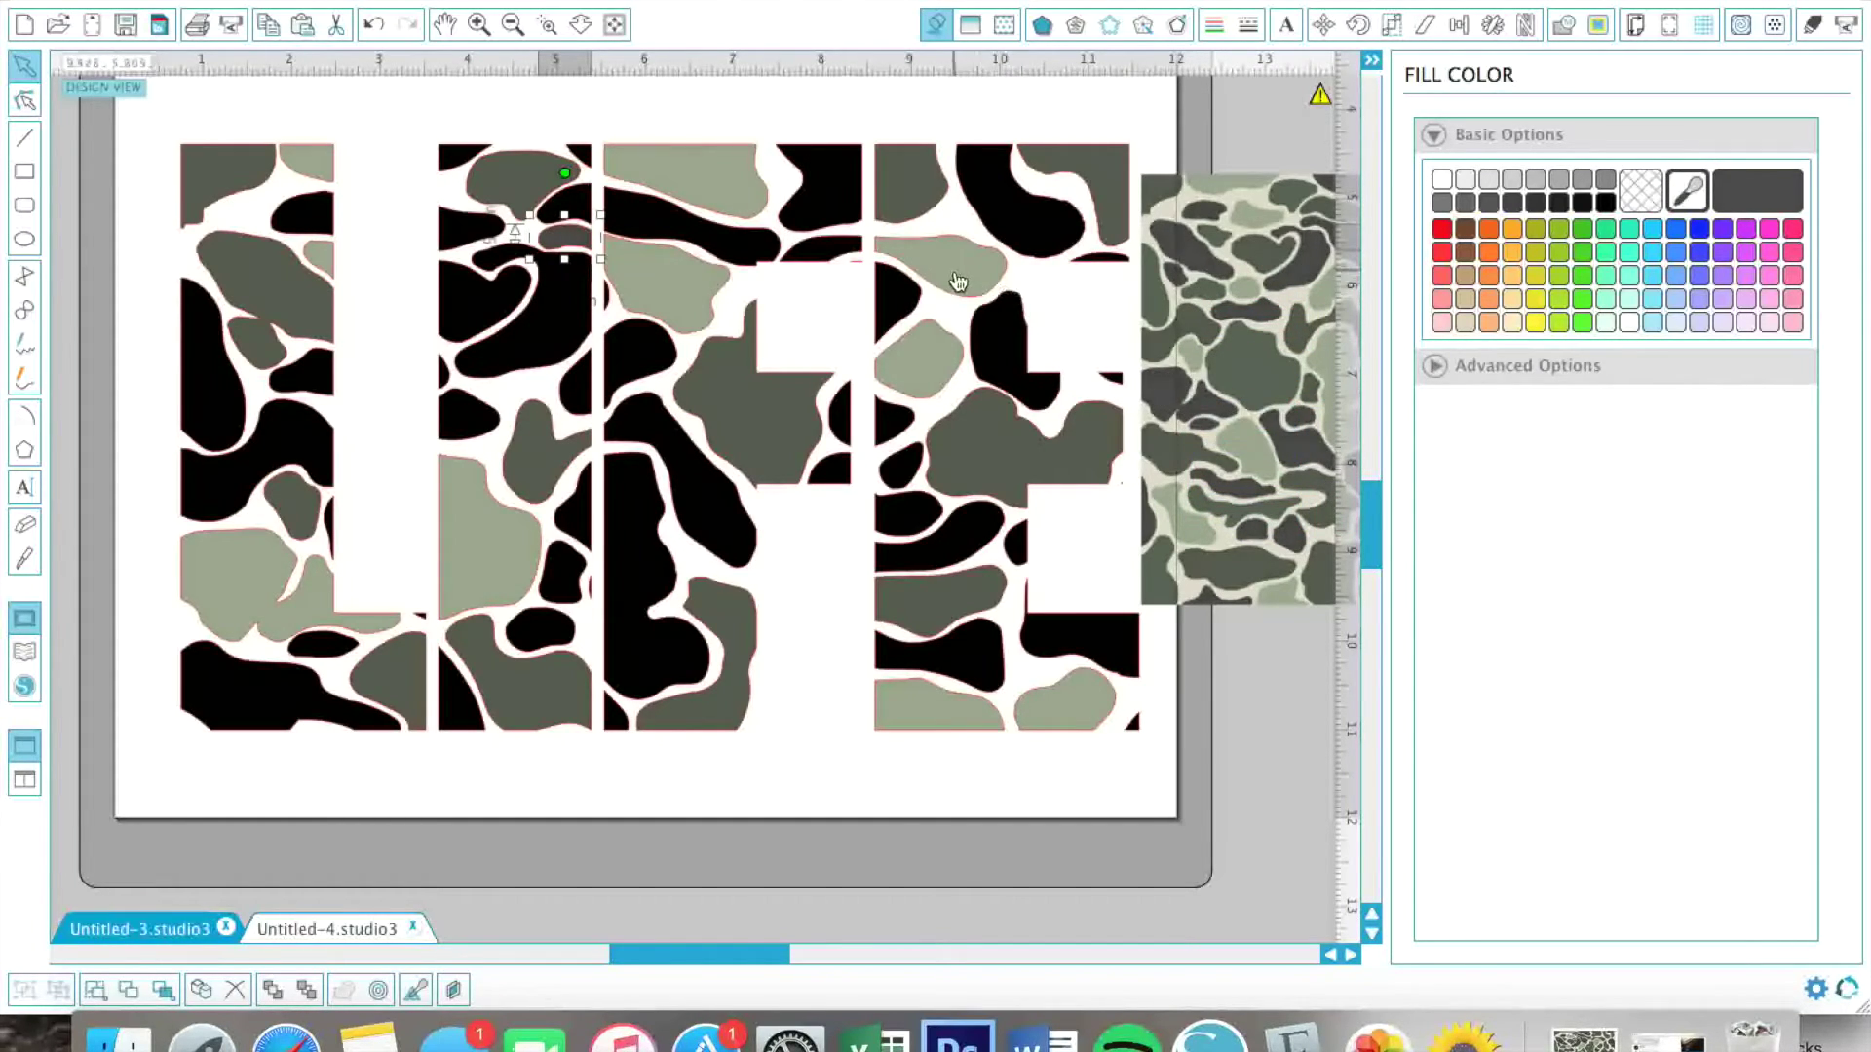
pyautogui.click(994, 234)
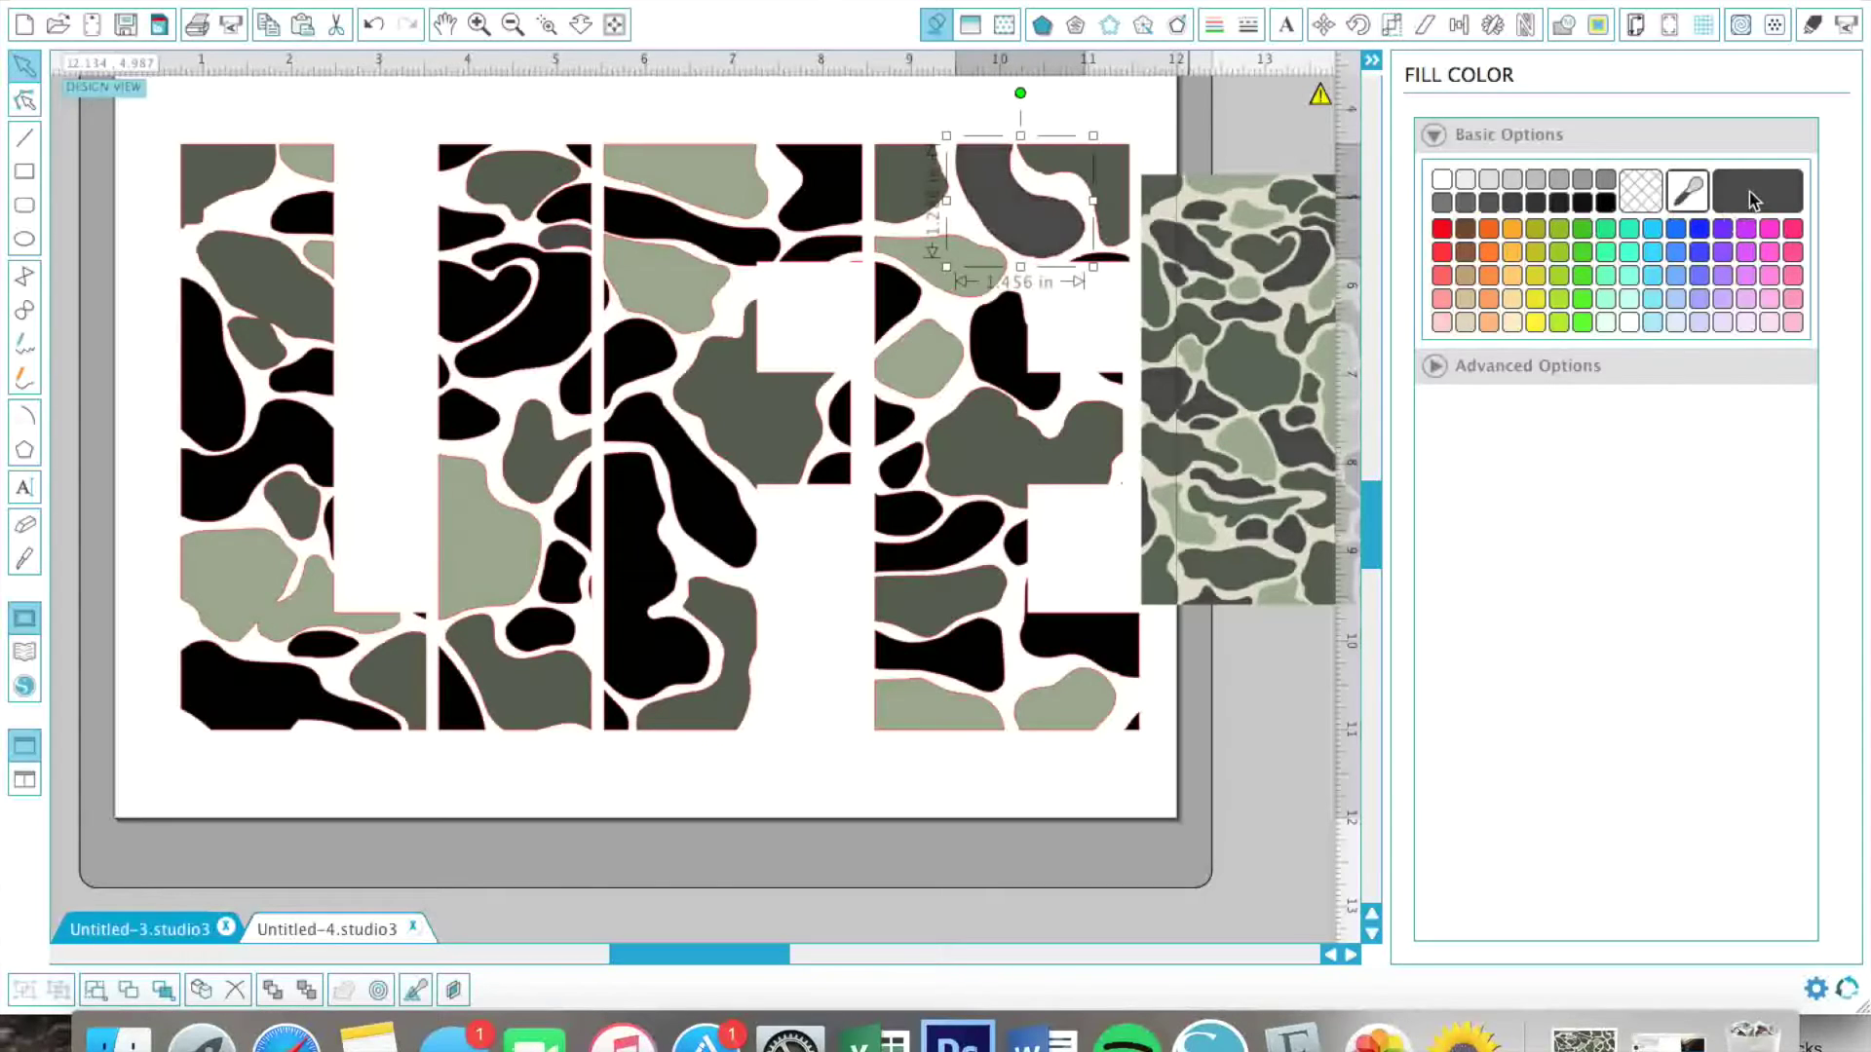
pyautogui.click(829, 195)
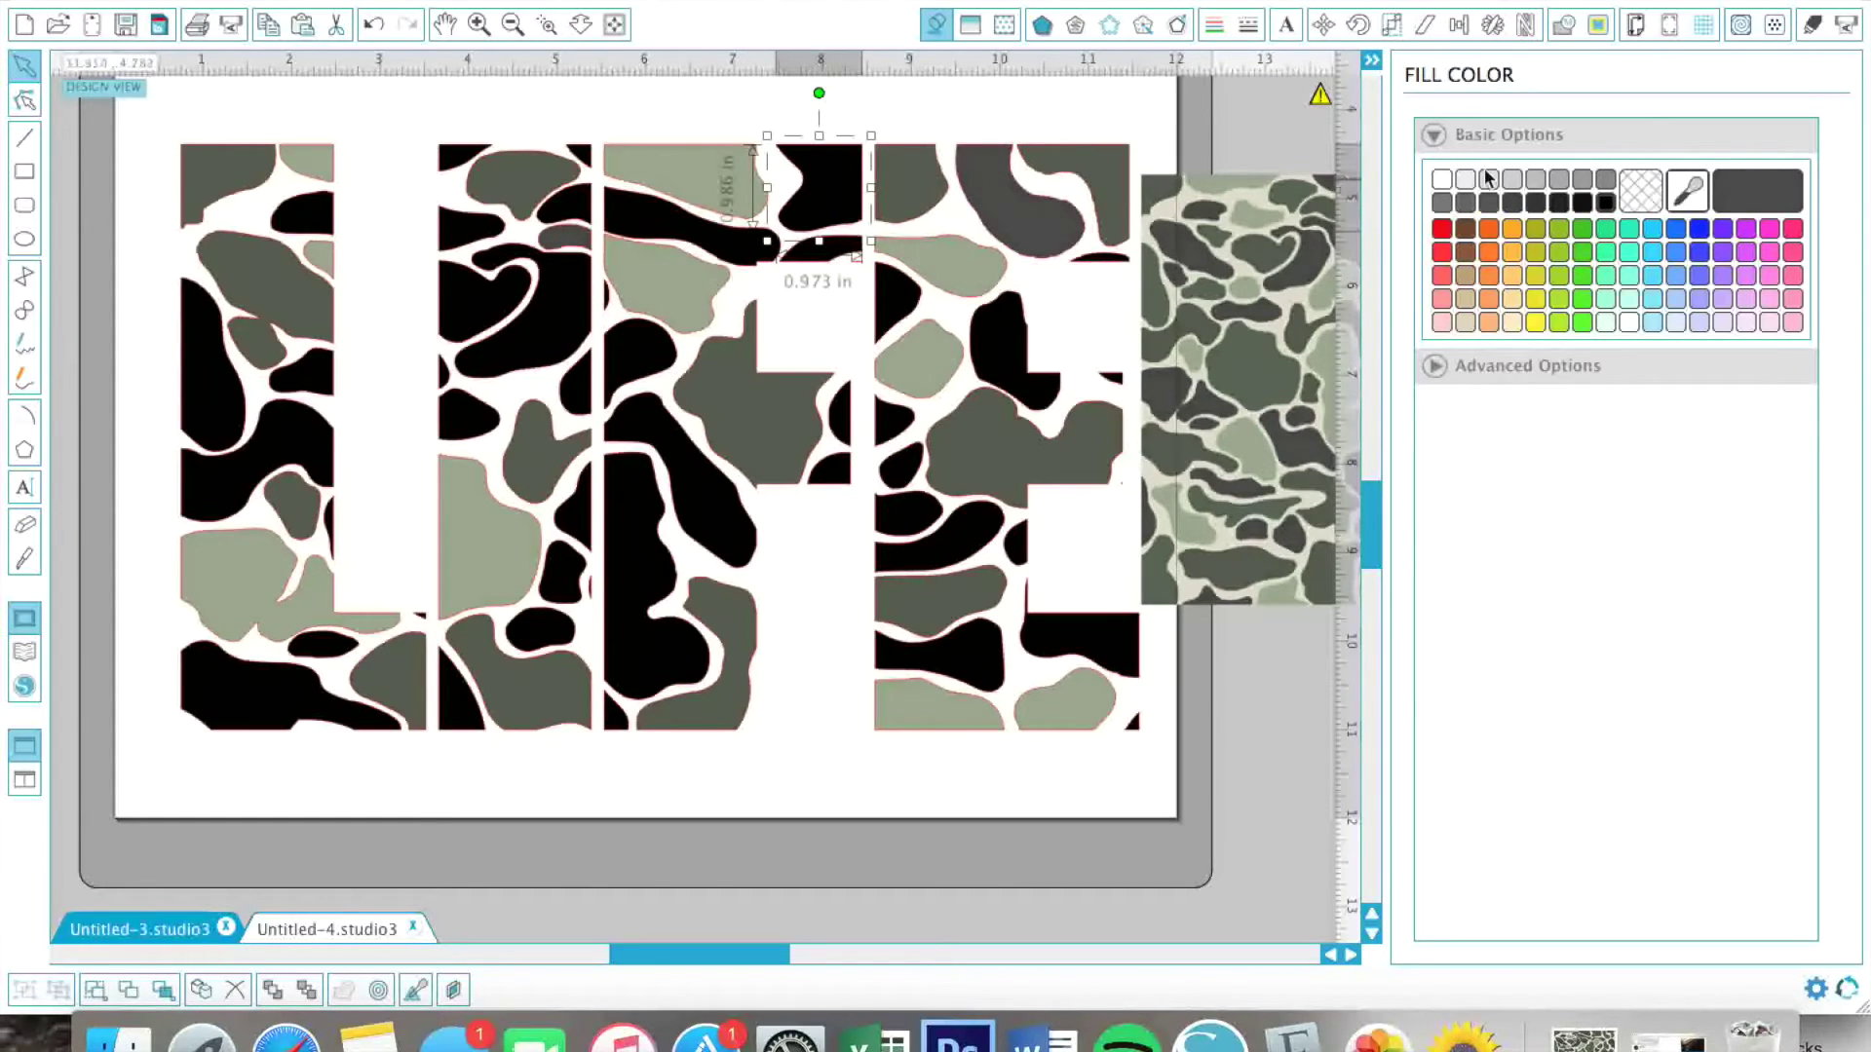
pyautogui.click(1744, 192)
pyautogui.click(751, 469)
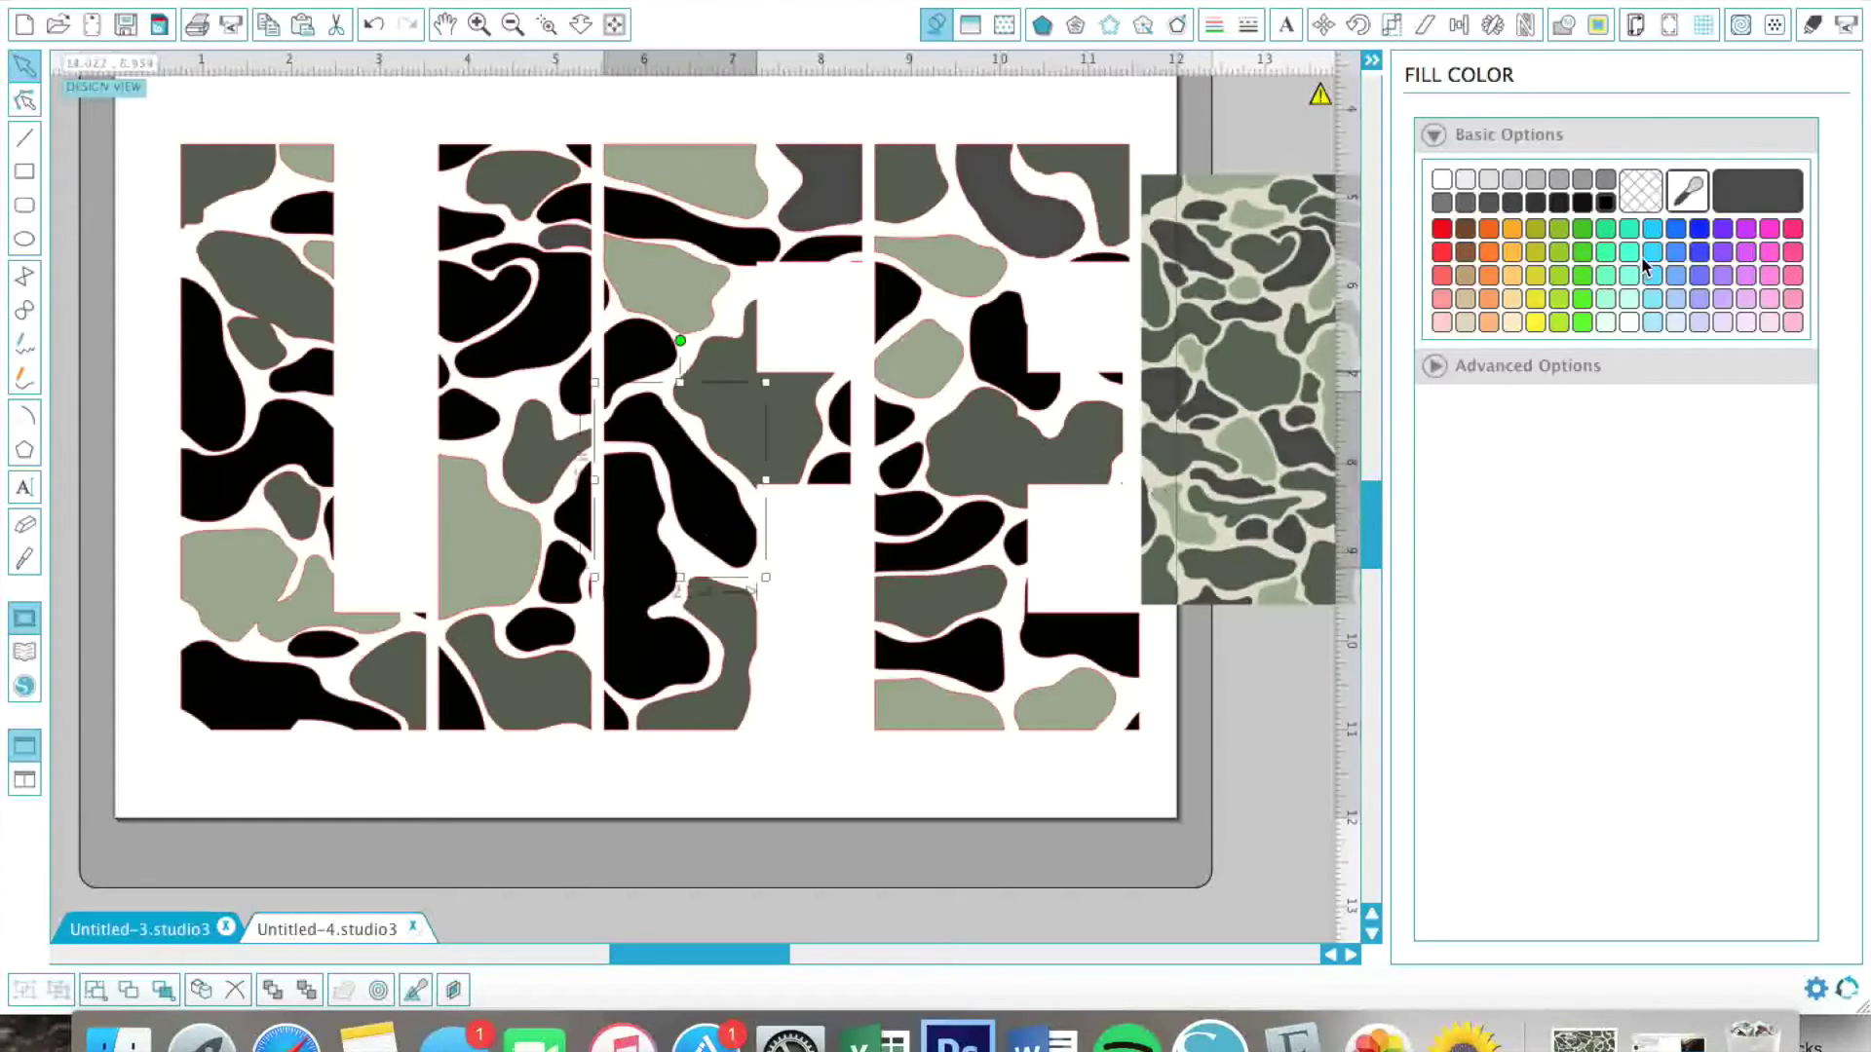
pyautogui.click(1760, 202)
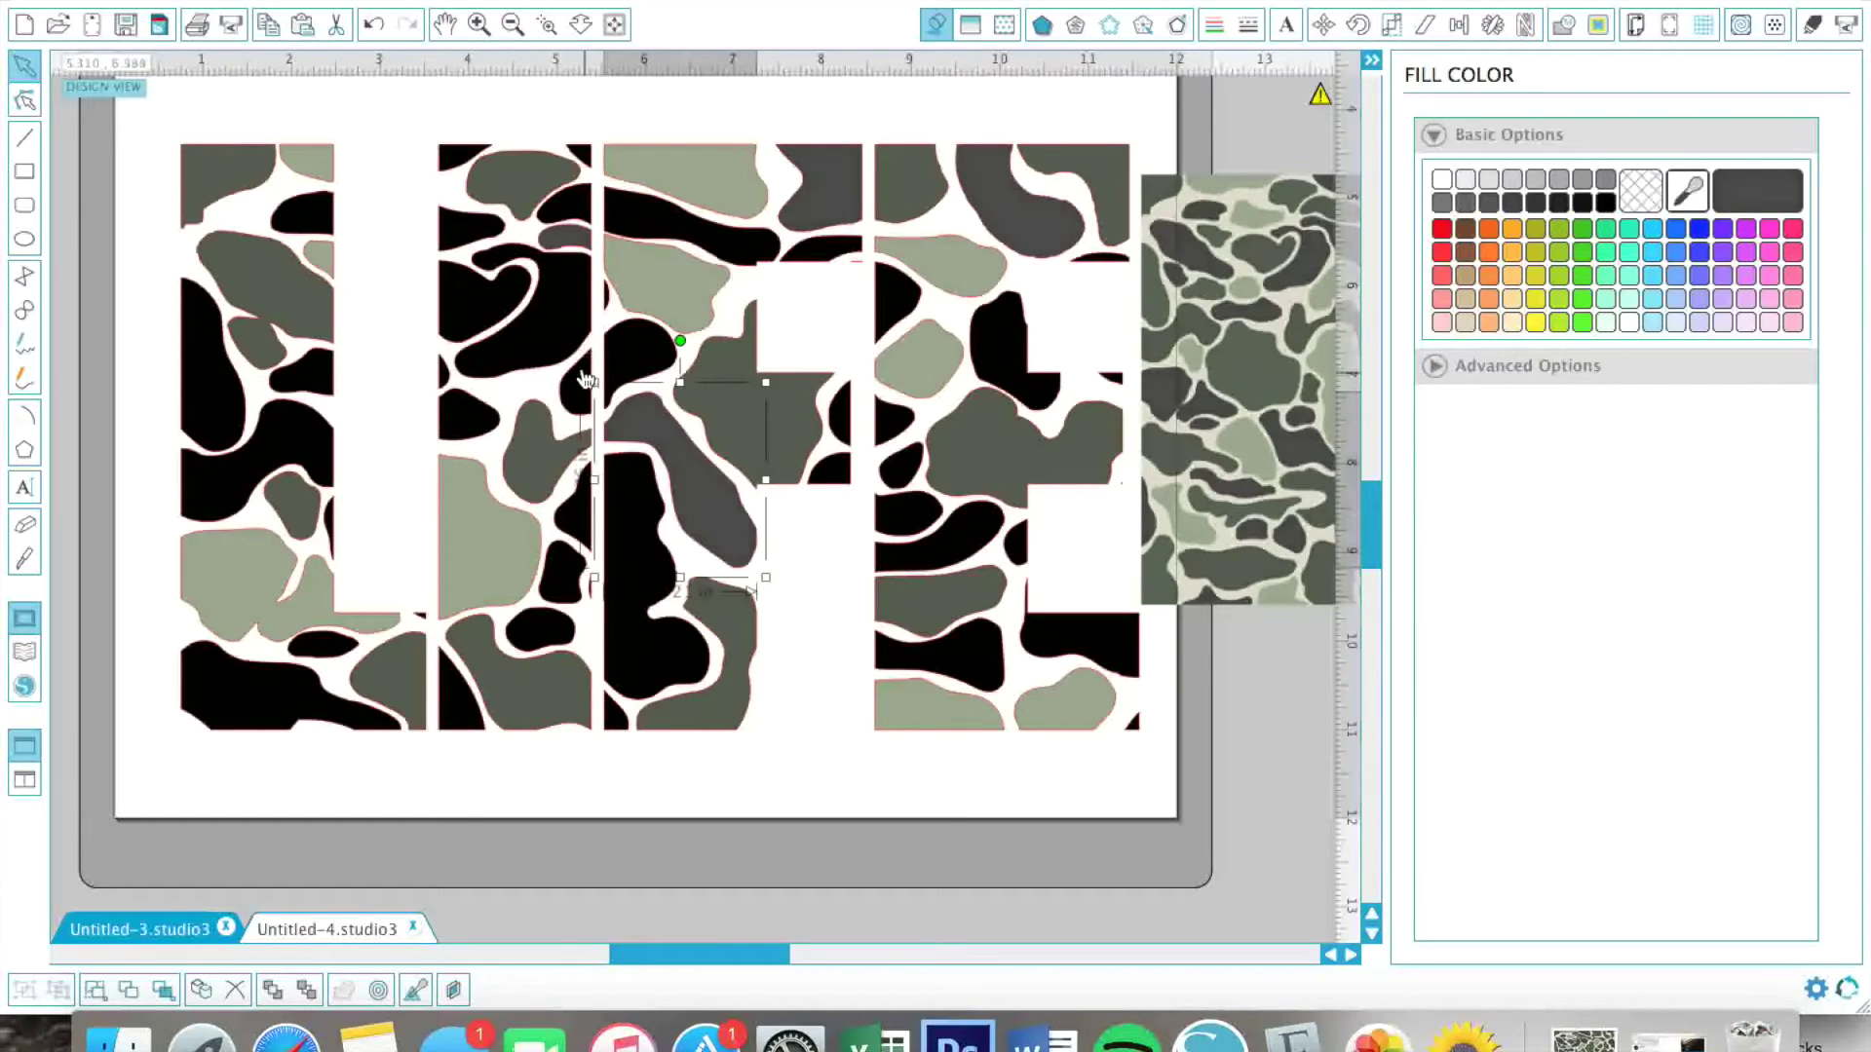
pyautogui.click(558, 323)
pyautogui.click(1737, 203)
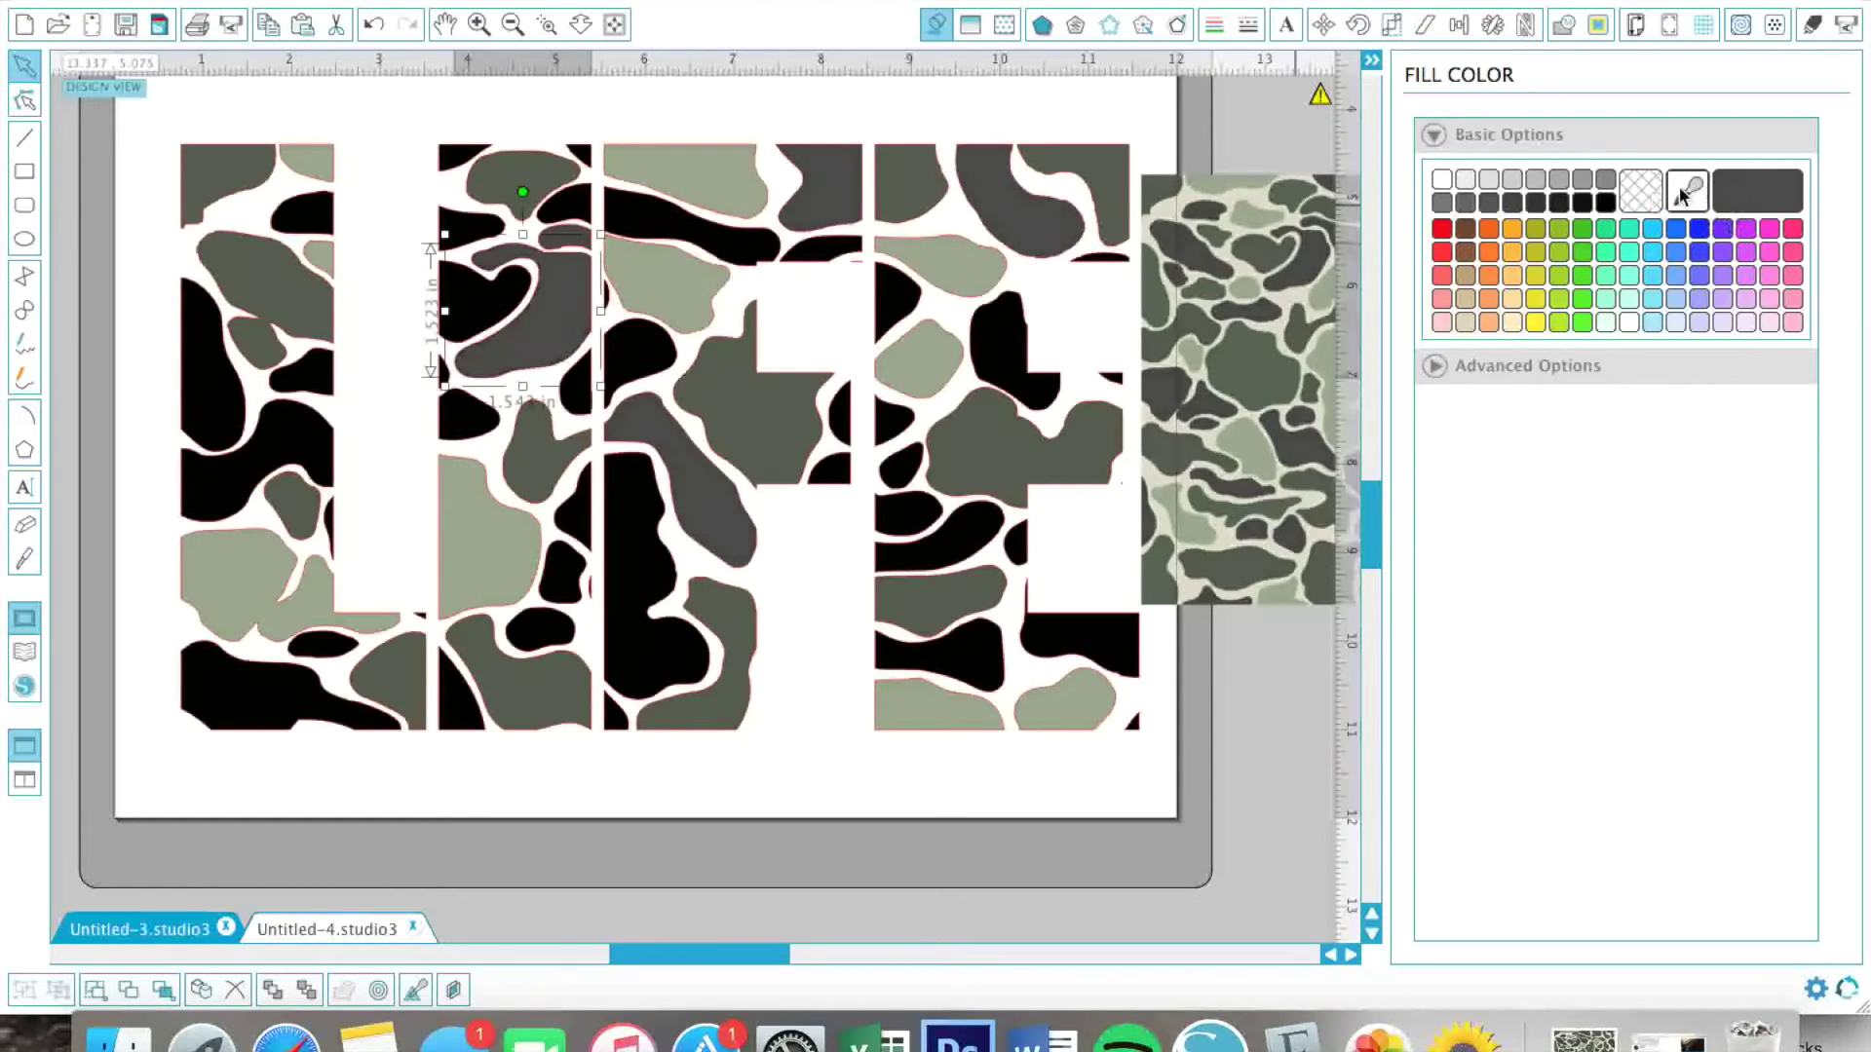
# Select more black pieces and fill one in the L dark grey
pyautogui.click(608, 290)
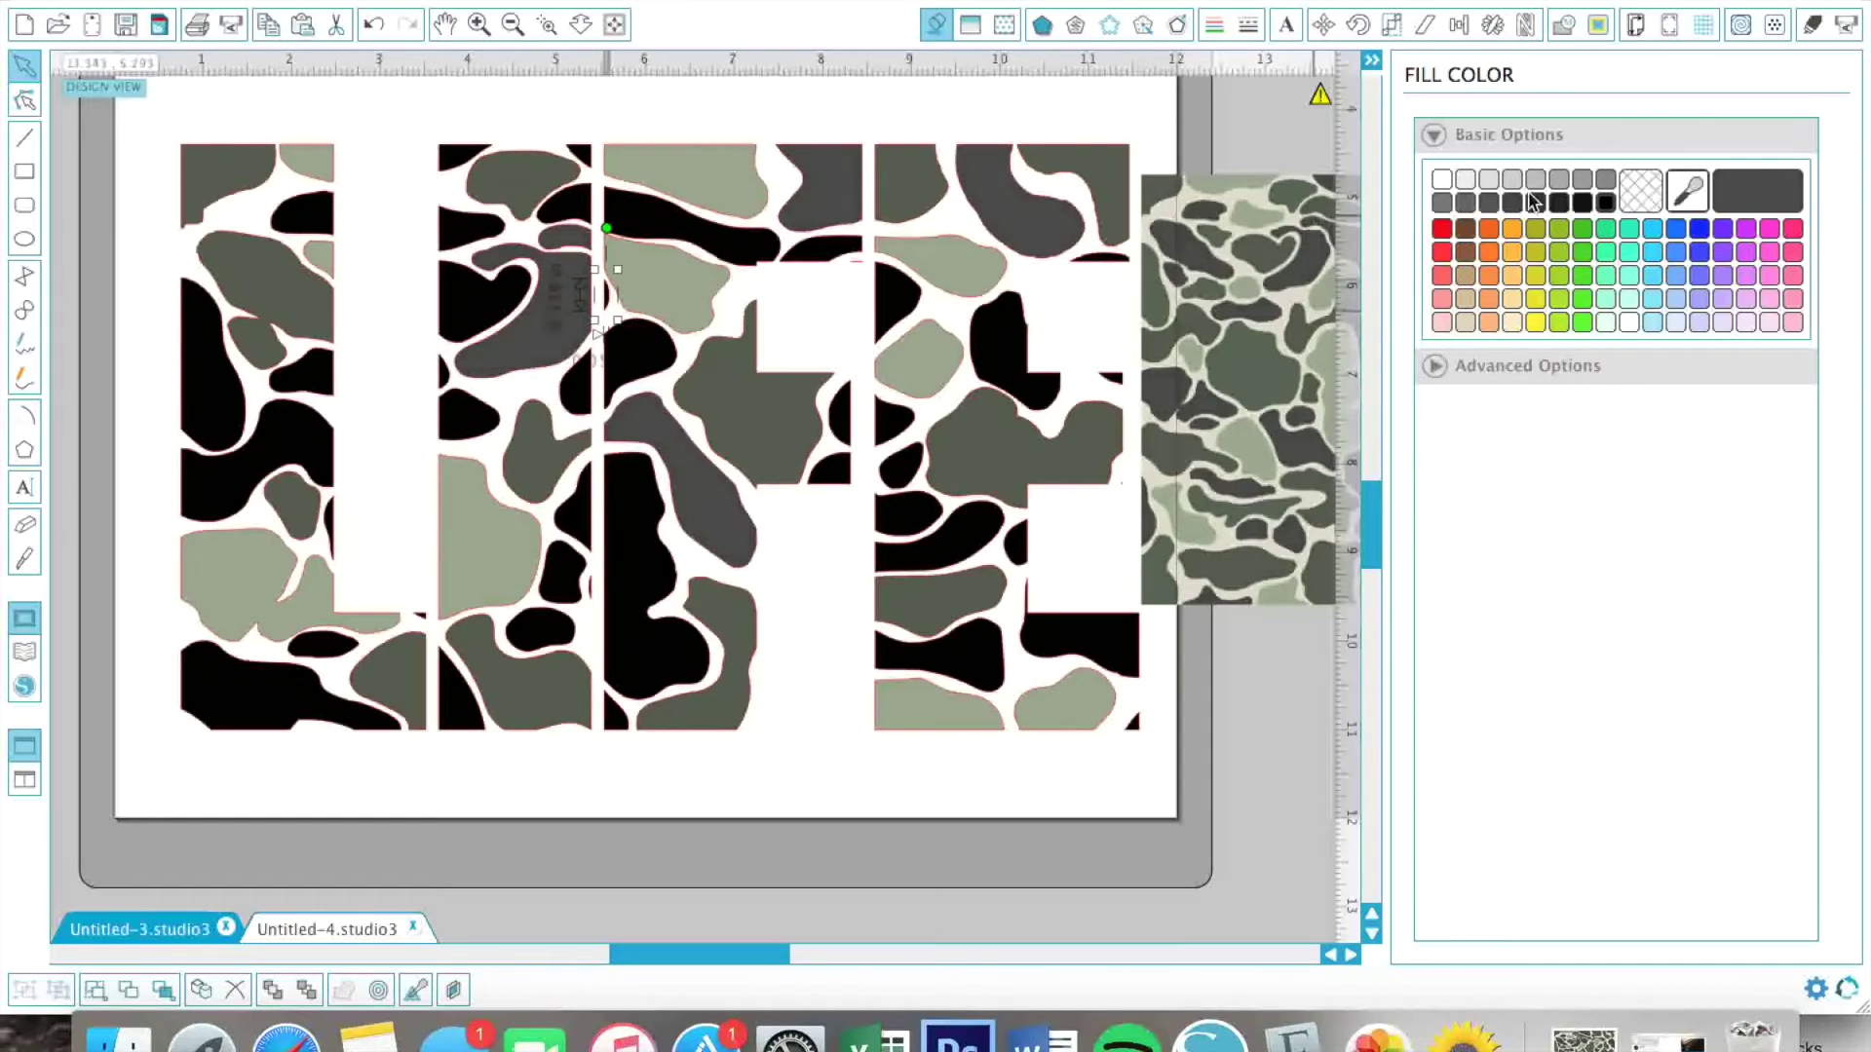
pyautogui.click(679, 227)
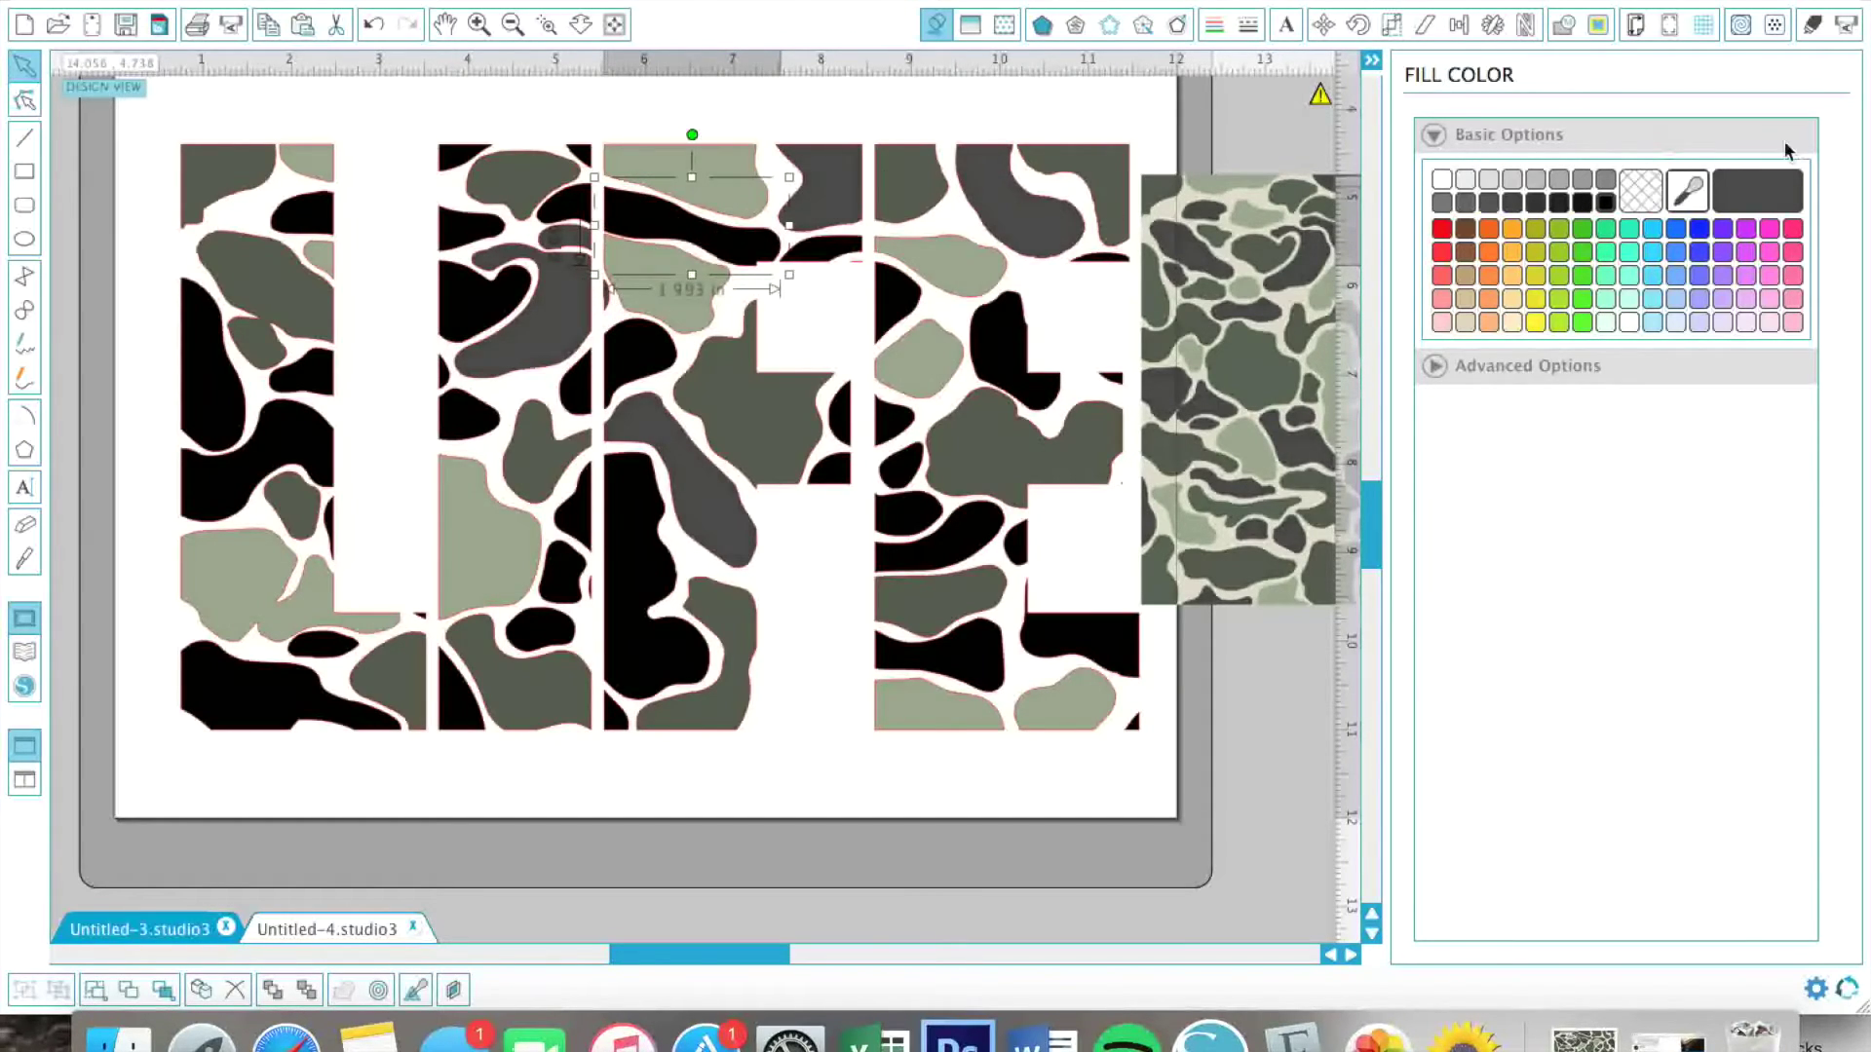
pyautogui.click(248, 362)
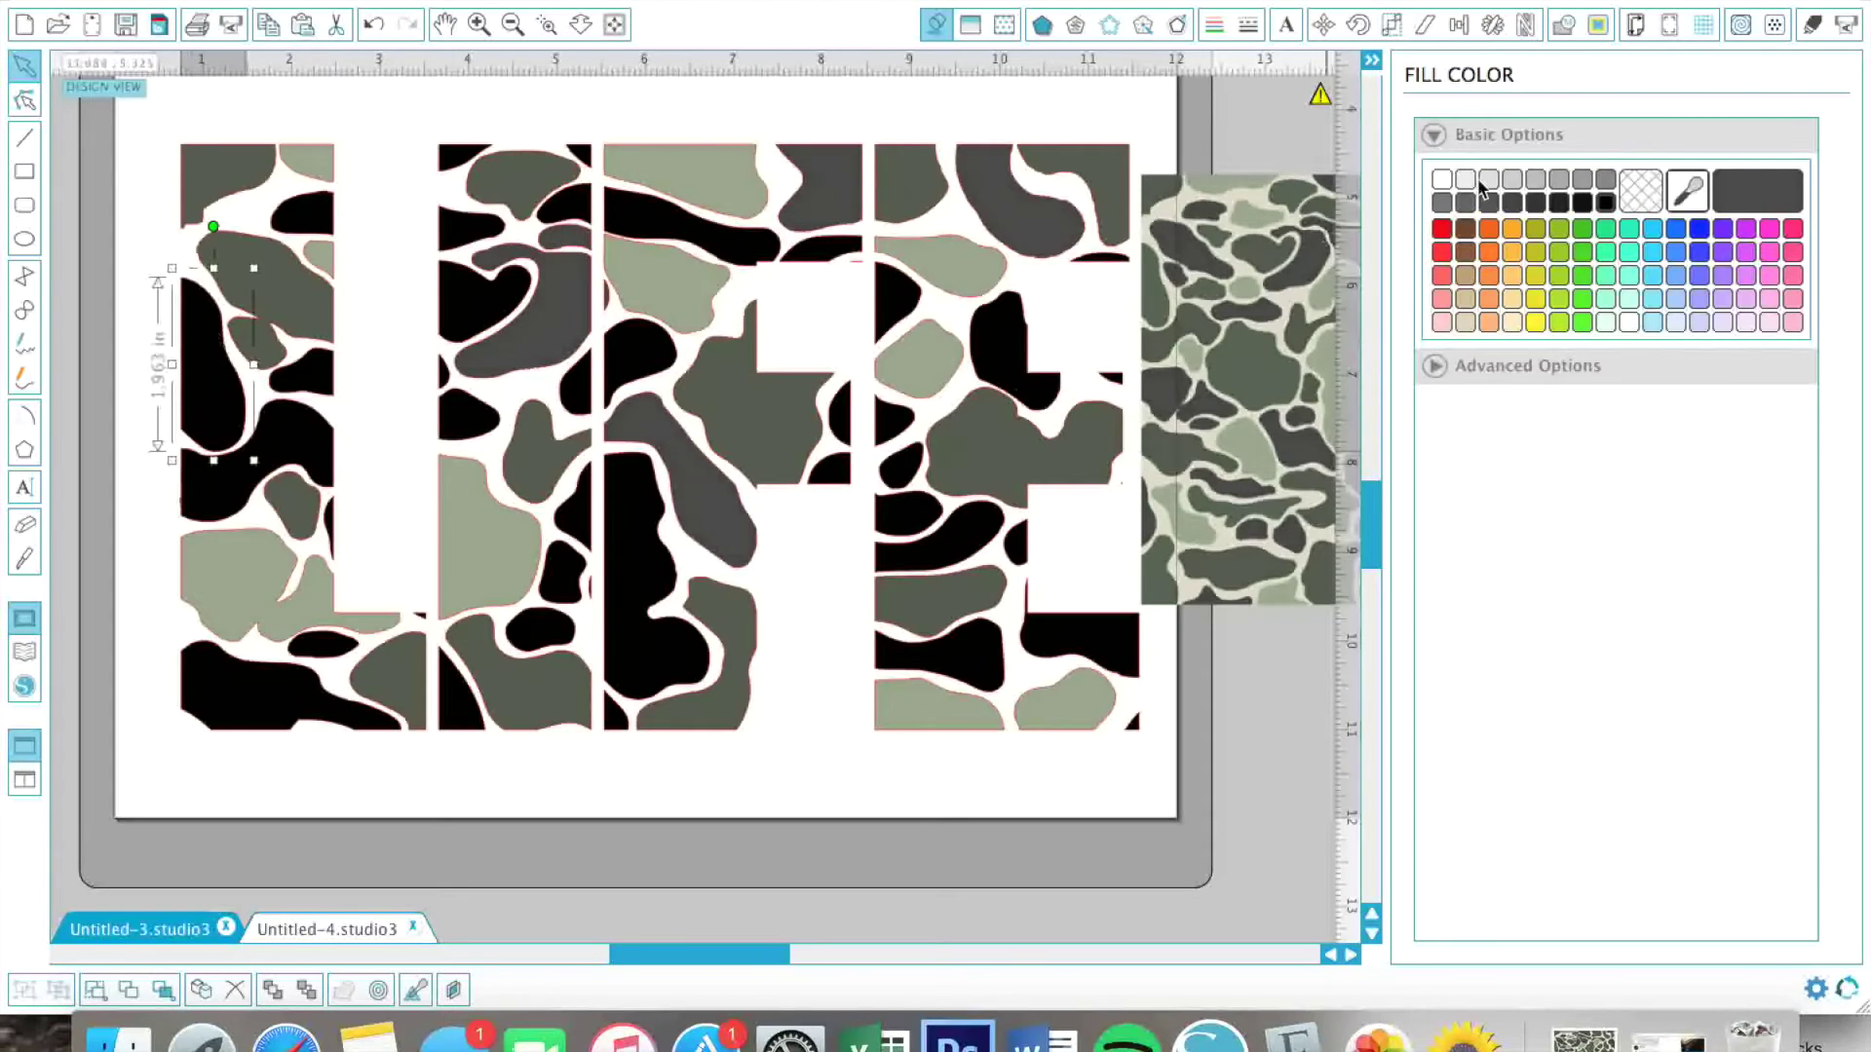
pyautogui.click(1764, 183)
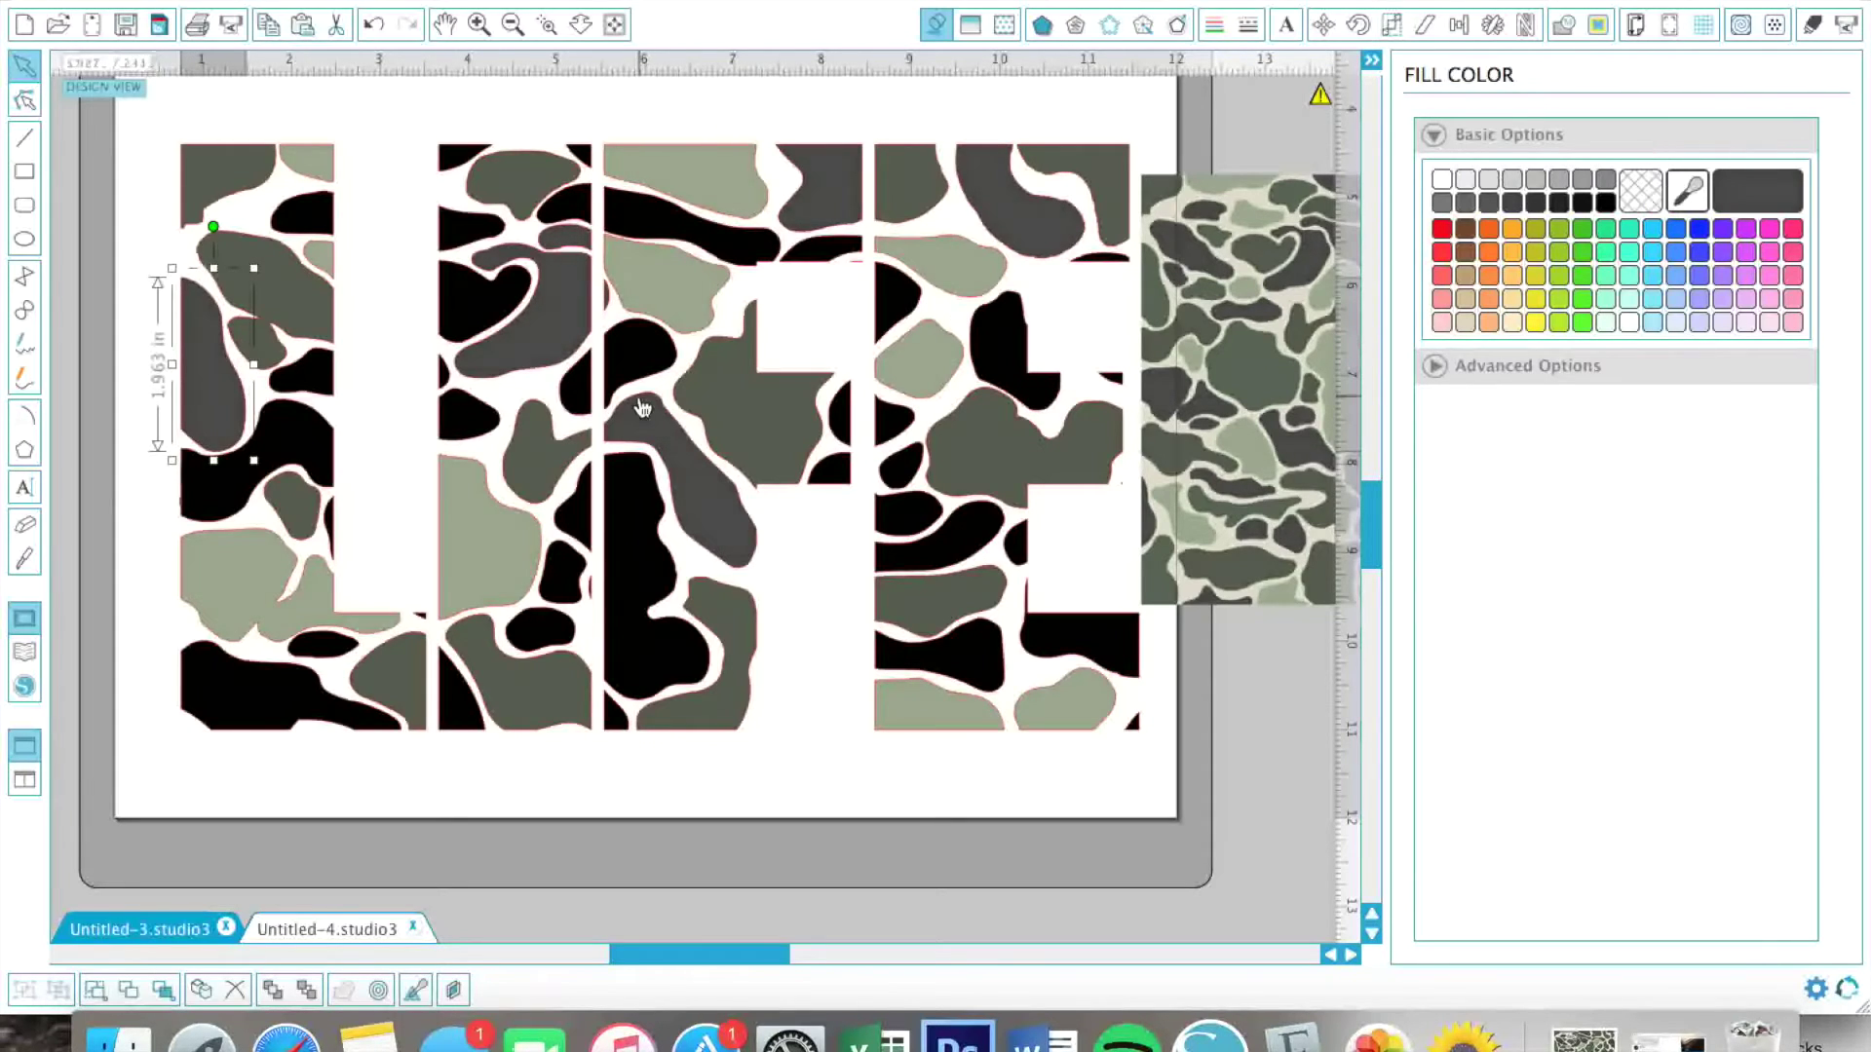
pyautogui.click(330, 523)
# Fill the small and bottom L pieces dark grey, then sample a sand beige
pyautogui.click(1754, 192)
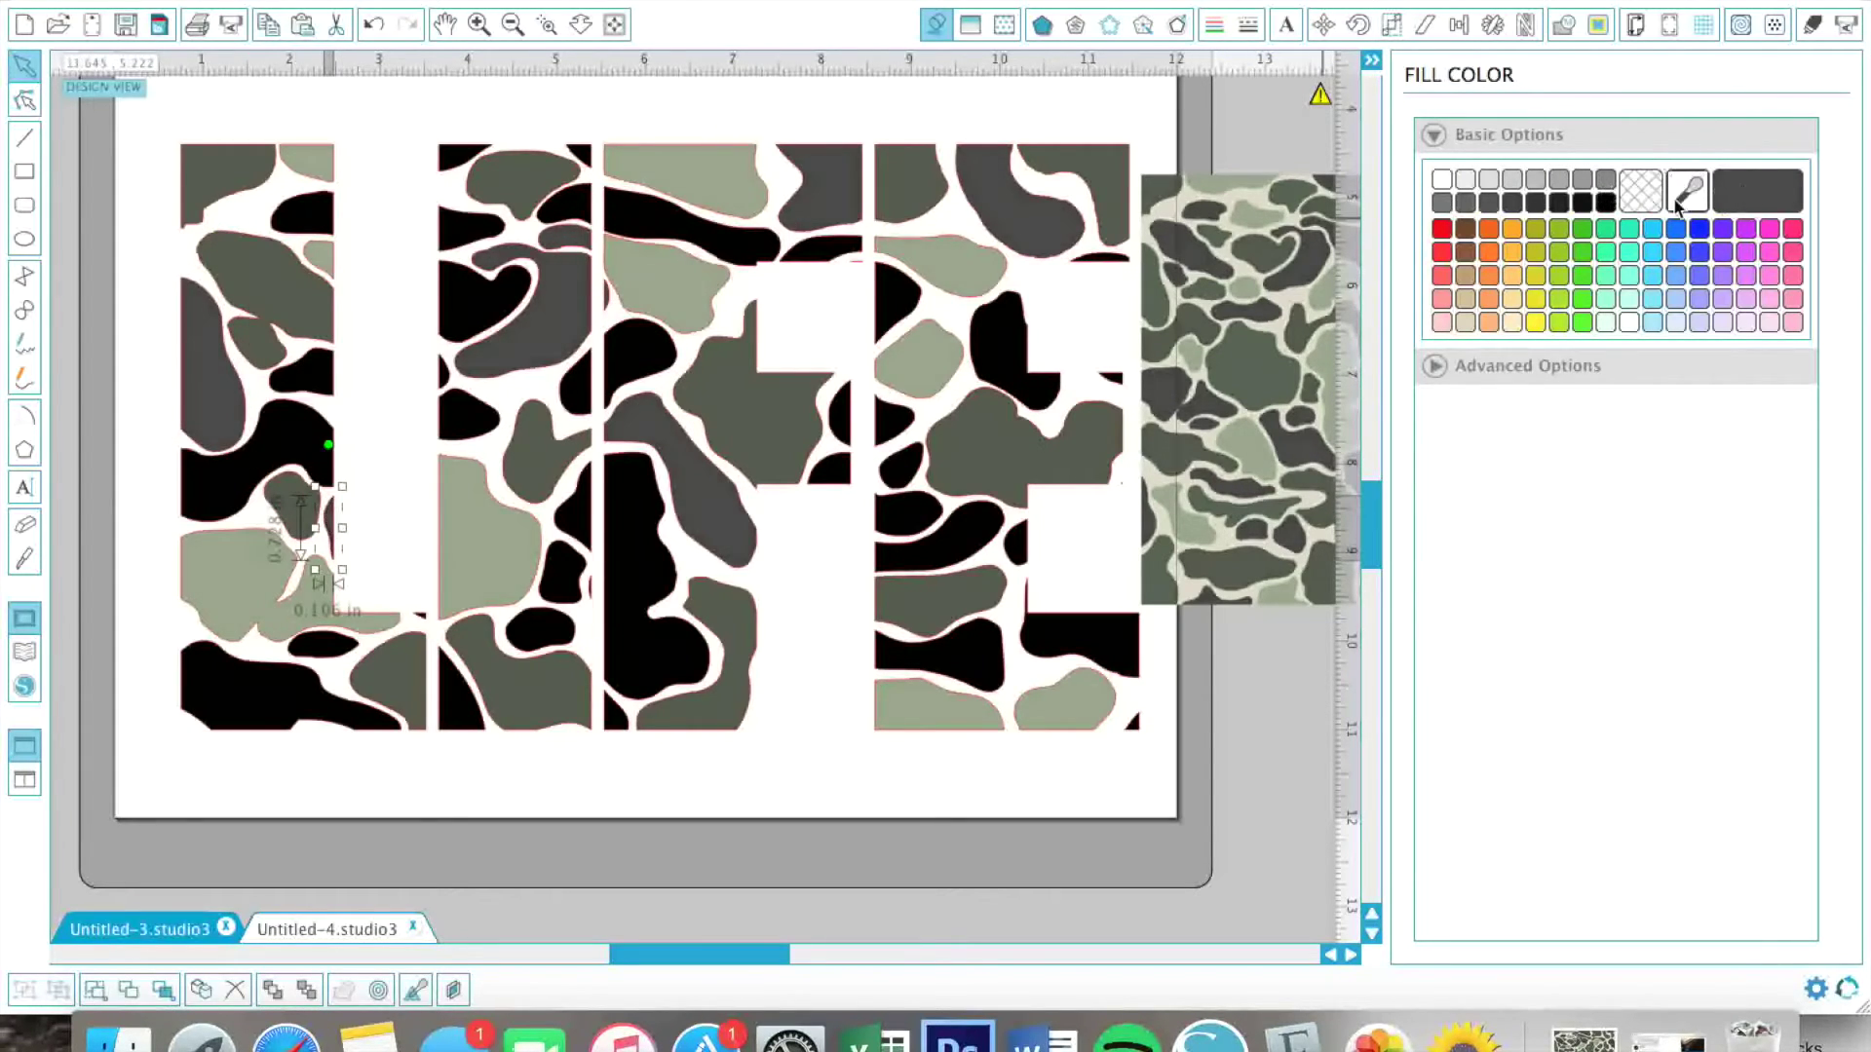
pyautogui.click(314, 703)
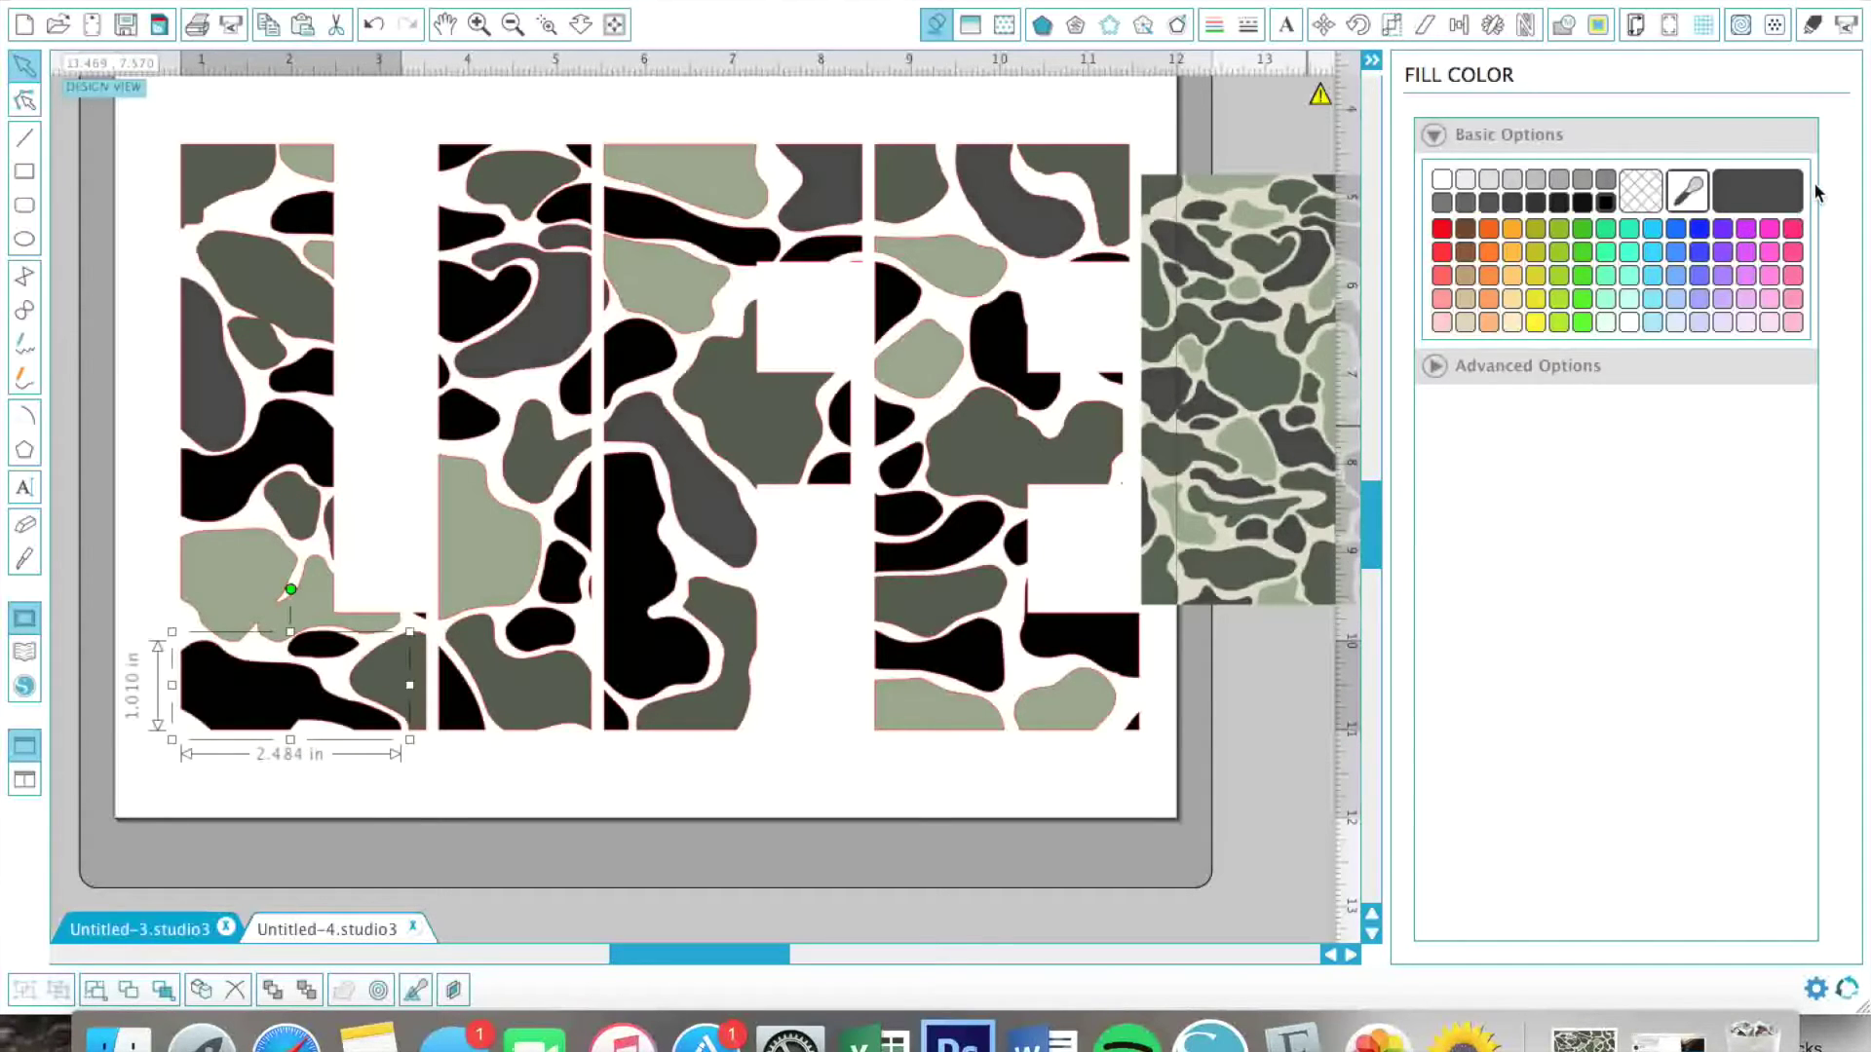
pyautogui.click(1769, 190)
pyautogui.click(1687, 191)
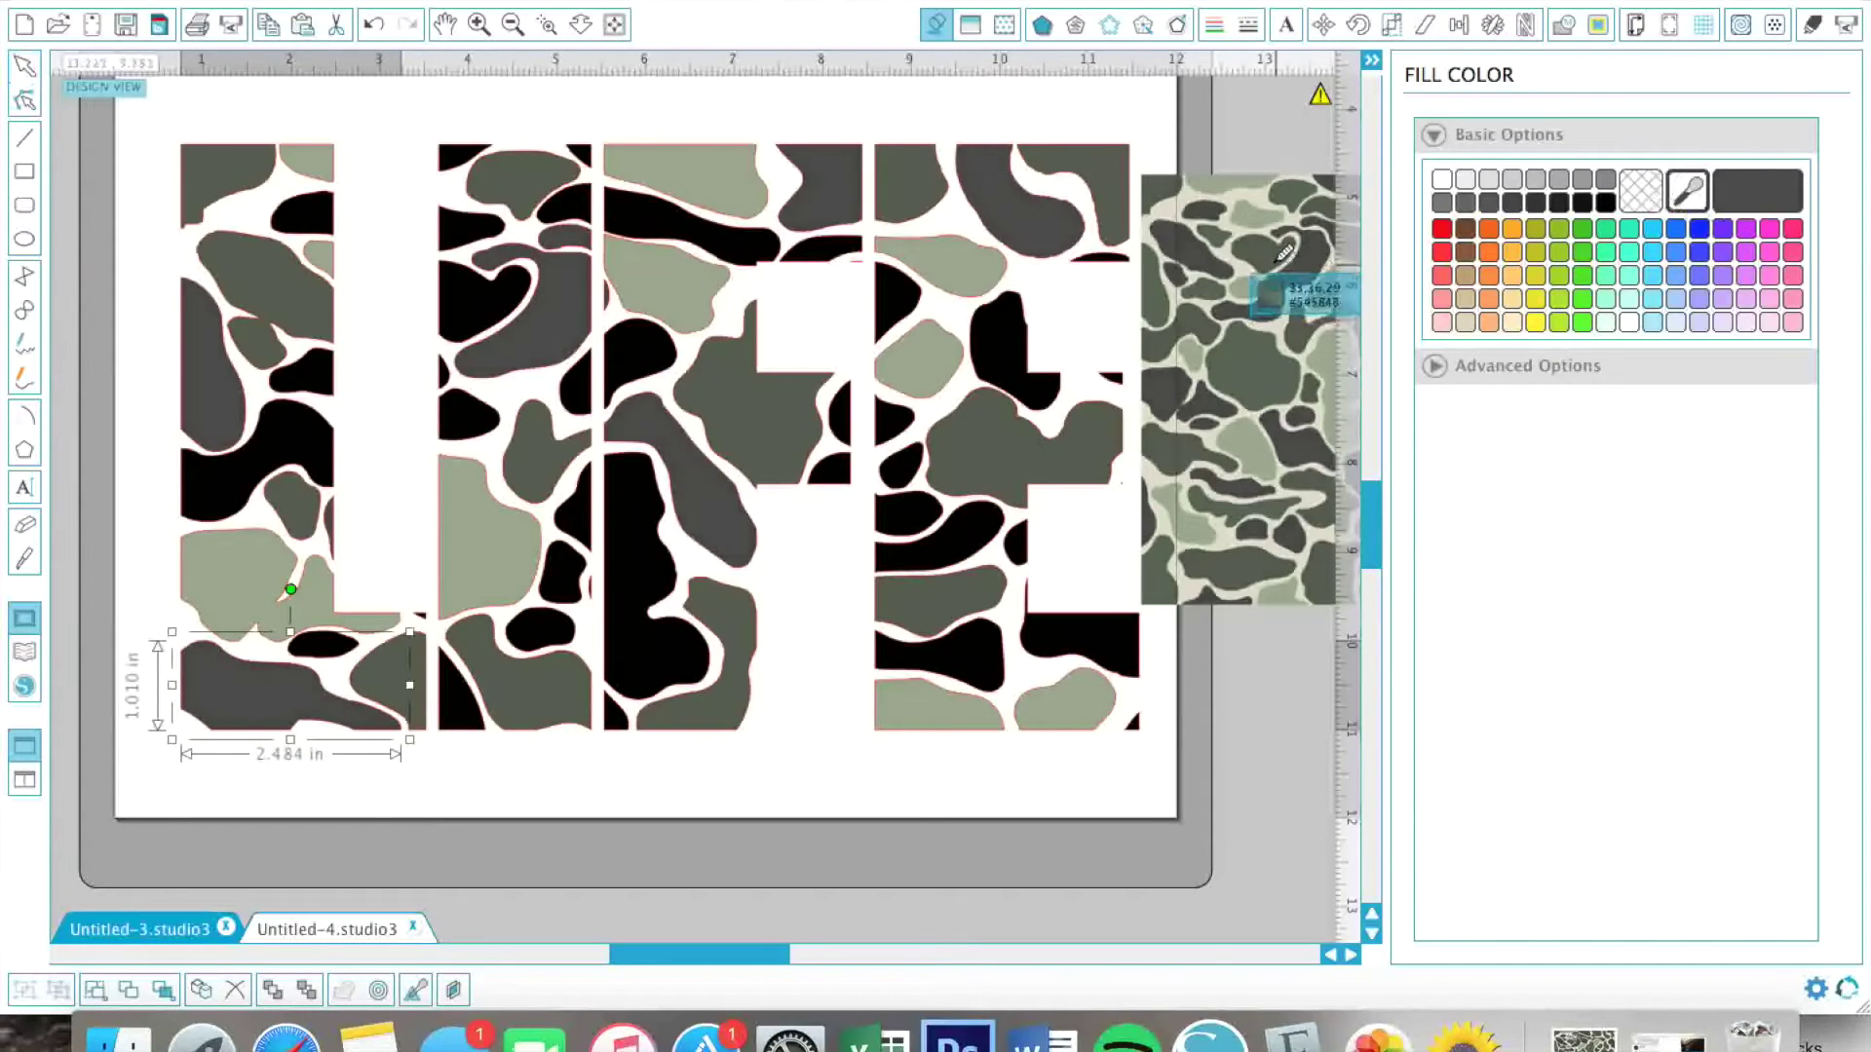
pyautogui.click(1249, 256)
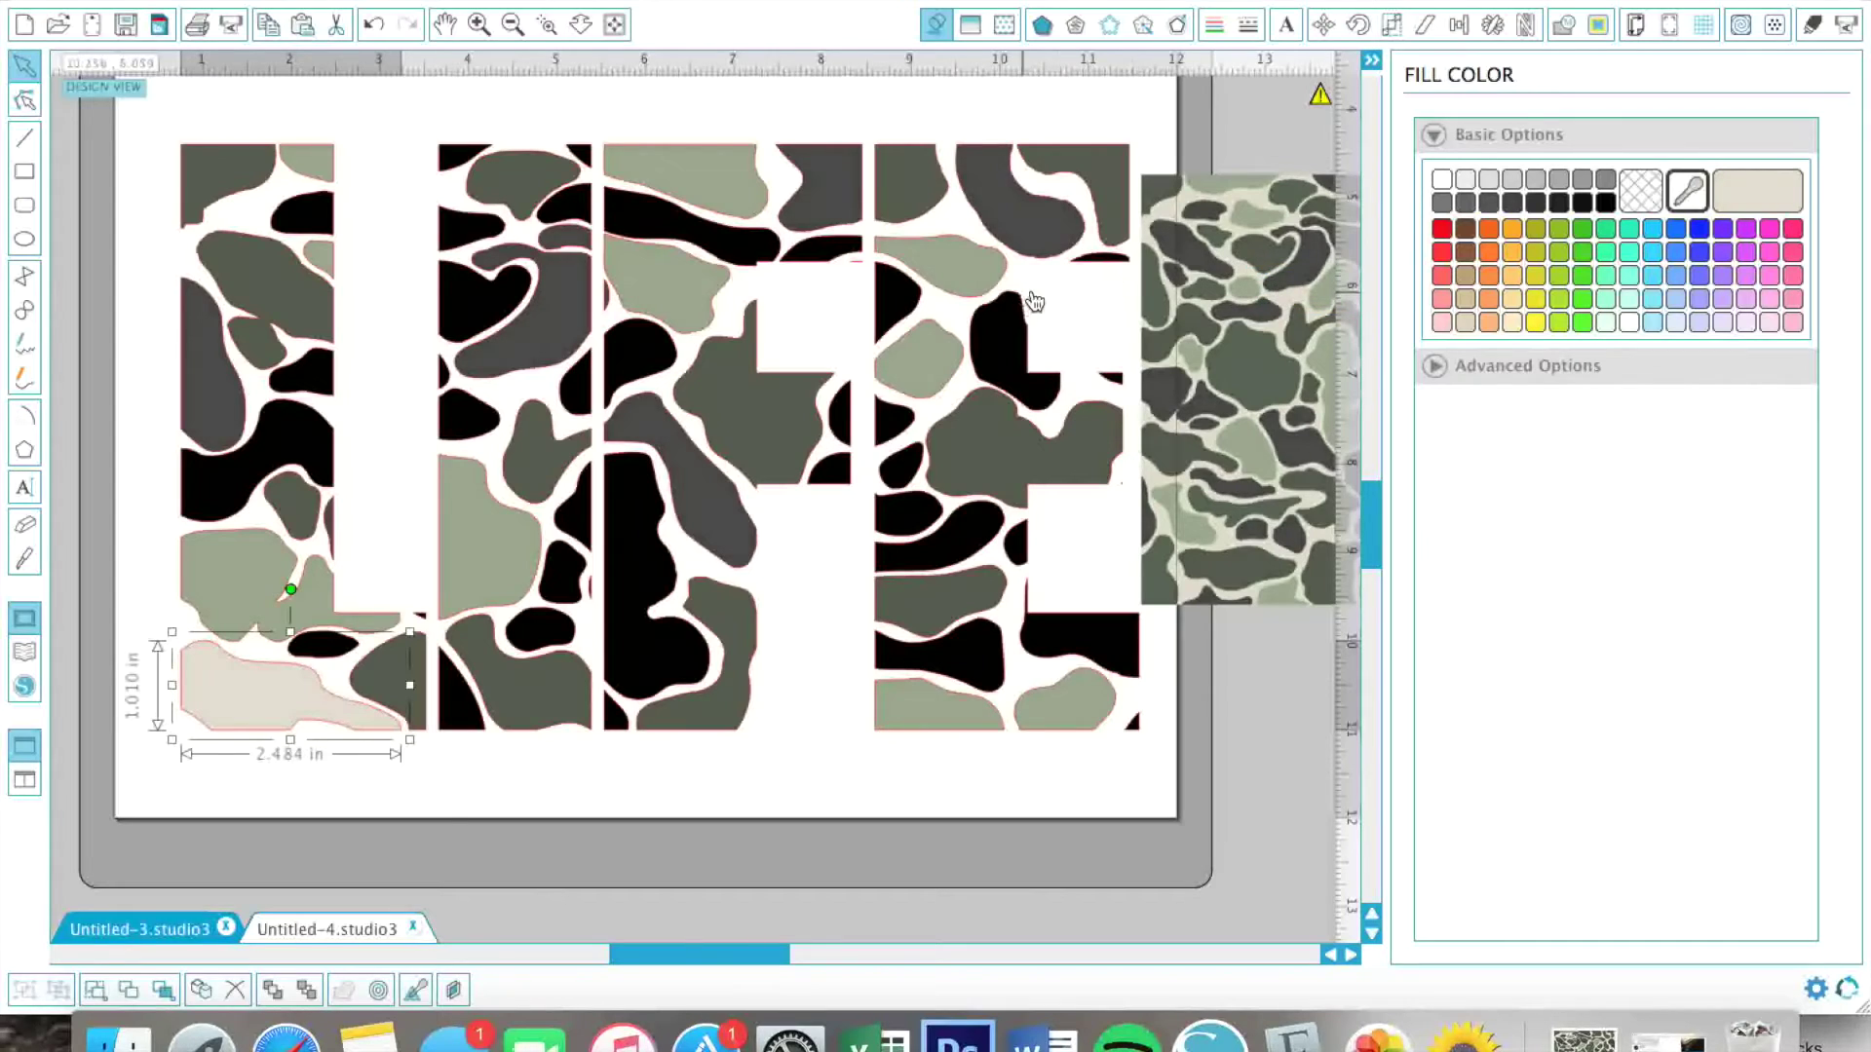
pyautogui.click(1235, 312)
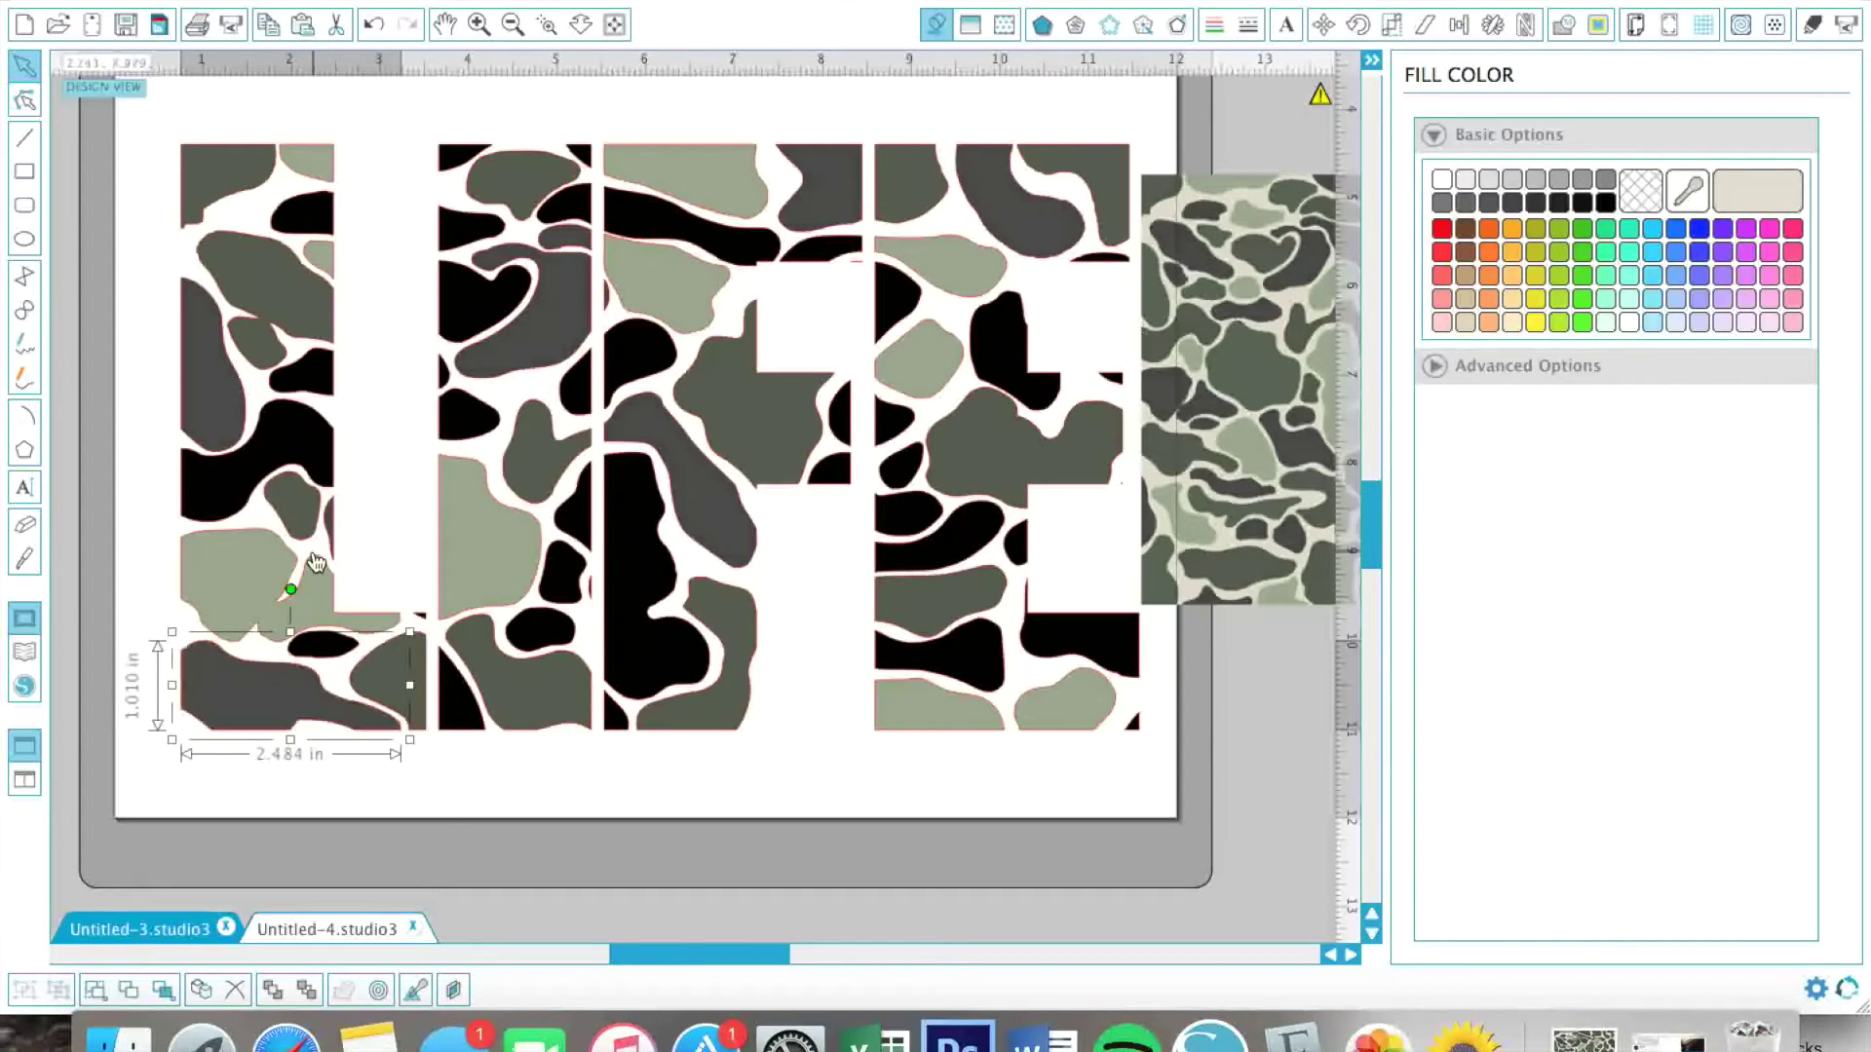
# Sample beige from the camo image and fill the small bottom L piece with it
pyautogui.click(305, 430)
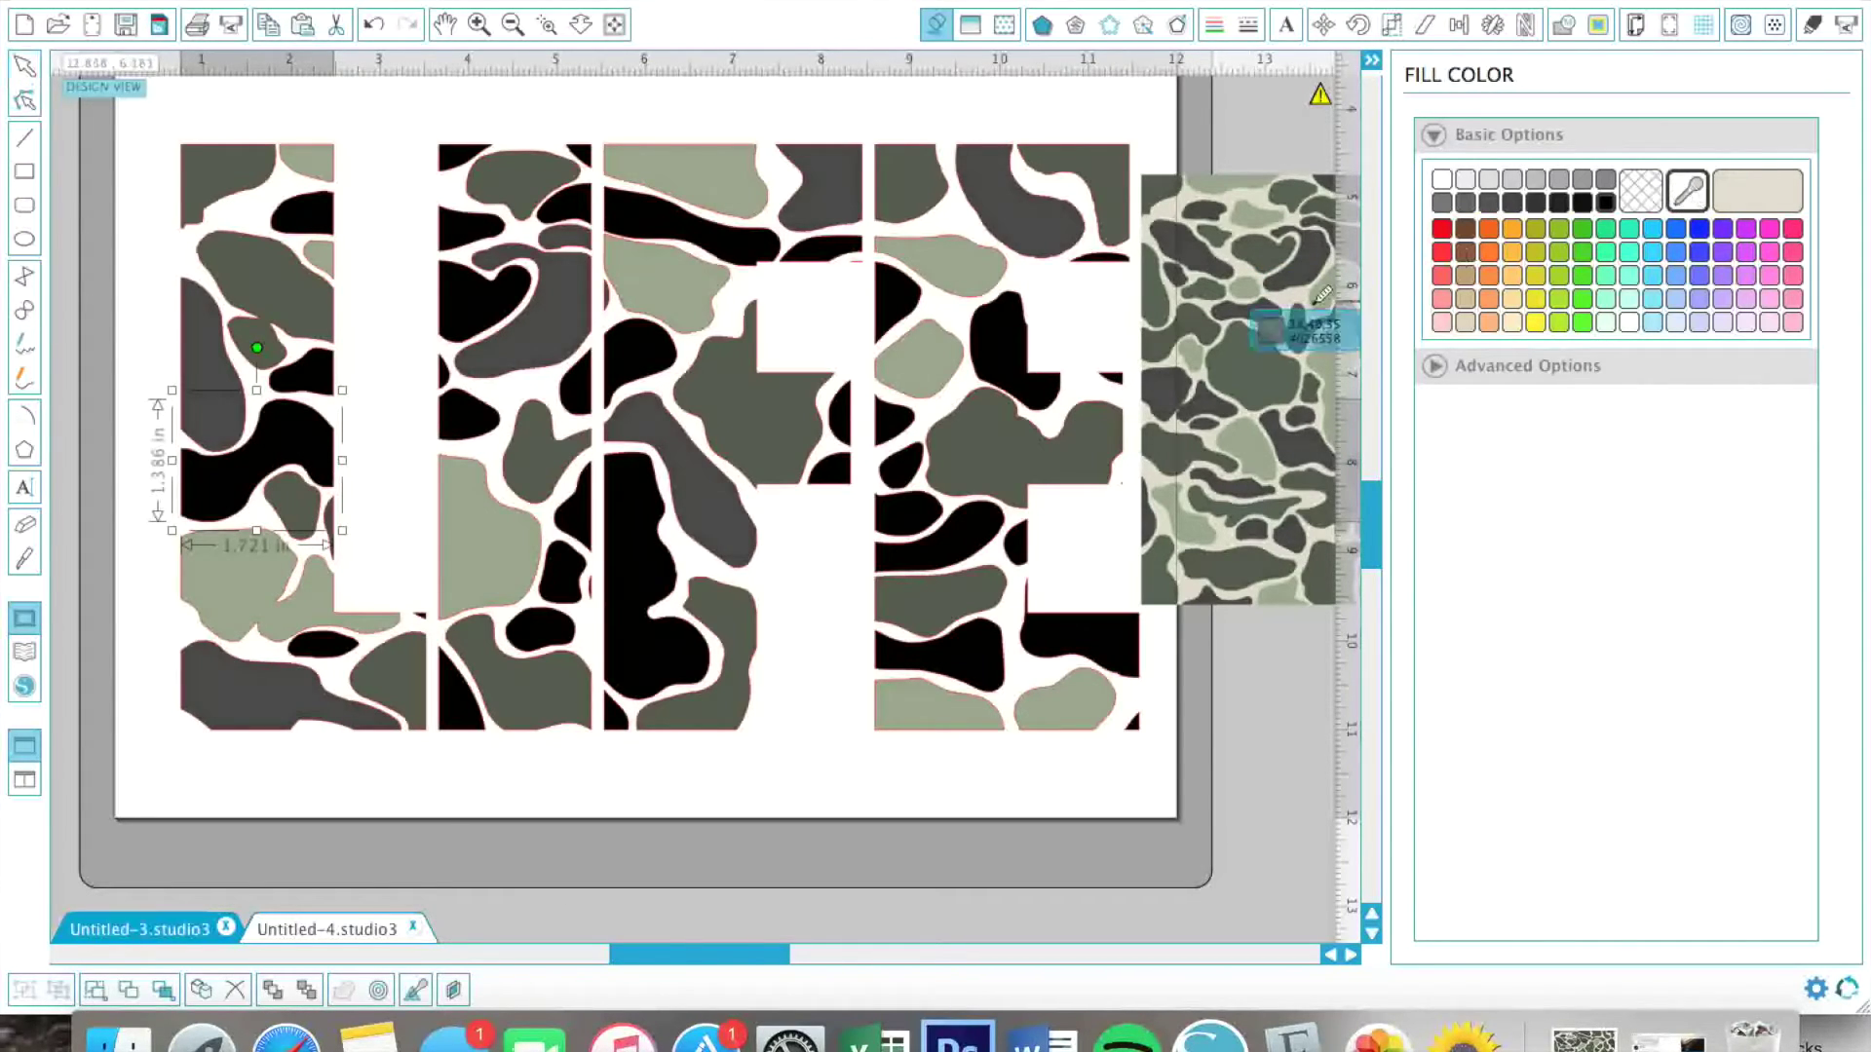
pyautogui.click(1243, 265)
pyautogui.rightClick(1242, 265)
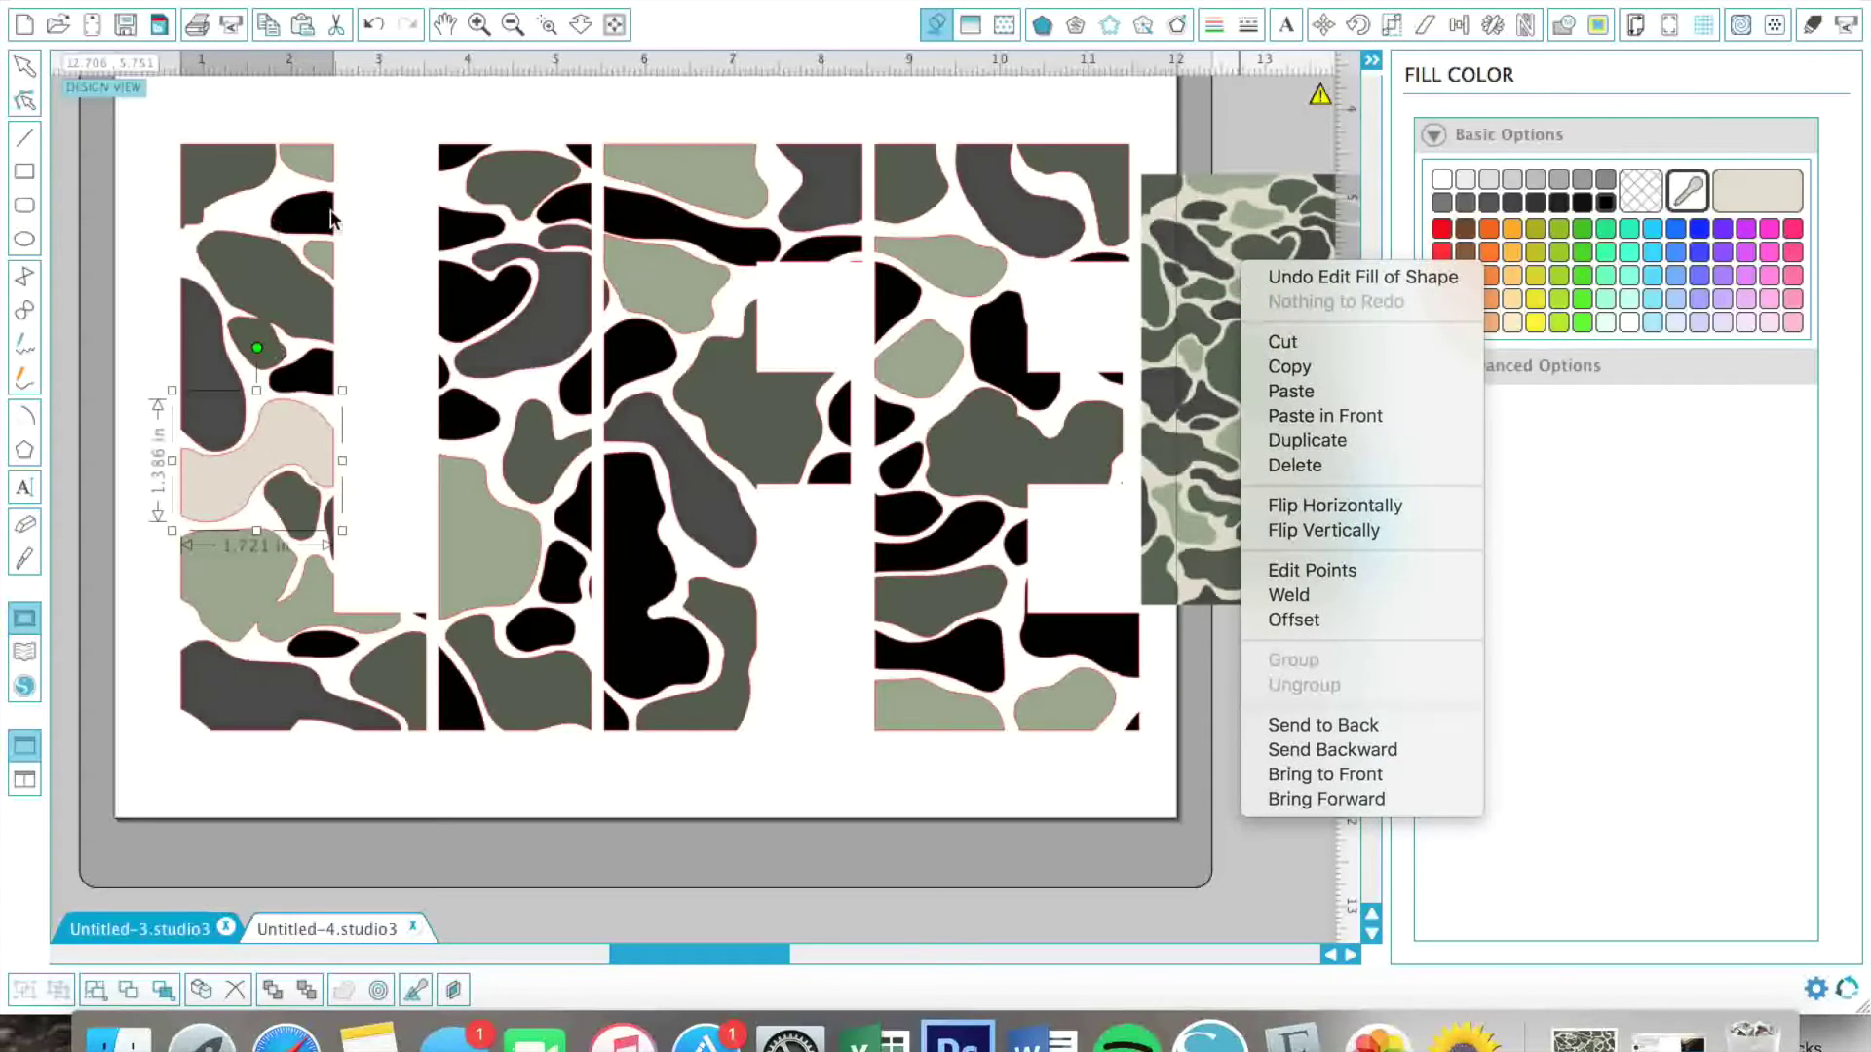
pyautogui.click(312, 651)
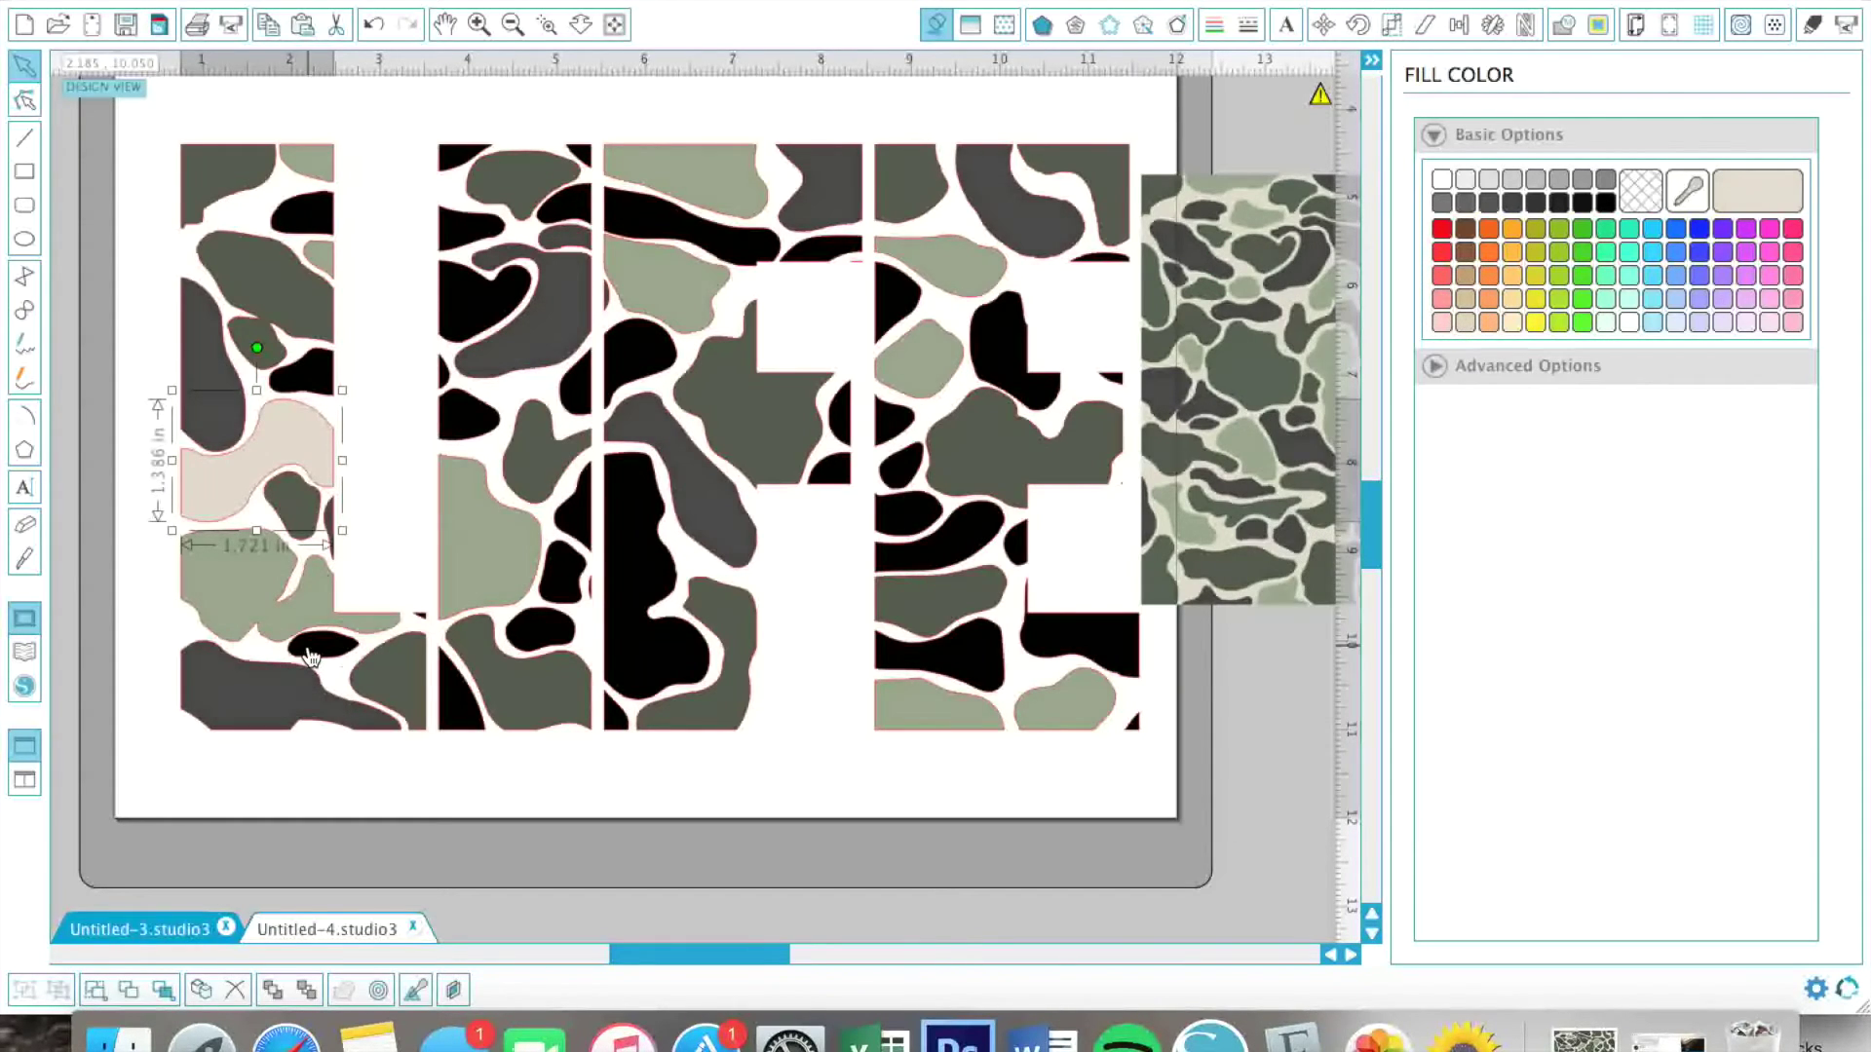
pyautogui.click(314, 649)
pyautogui.click(1755, 193)
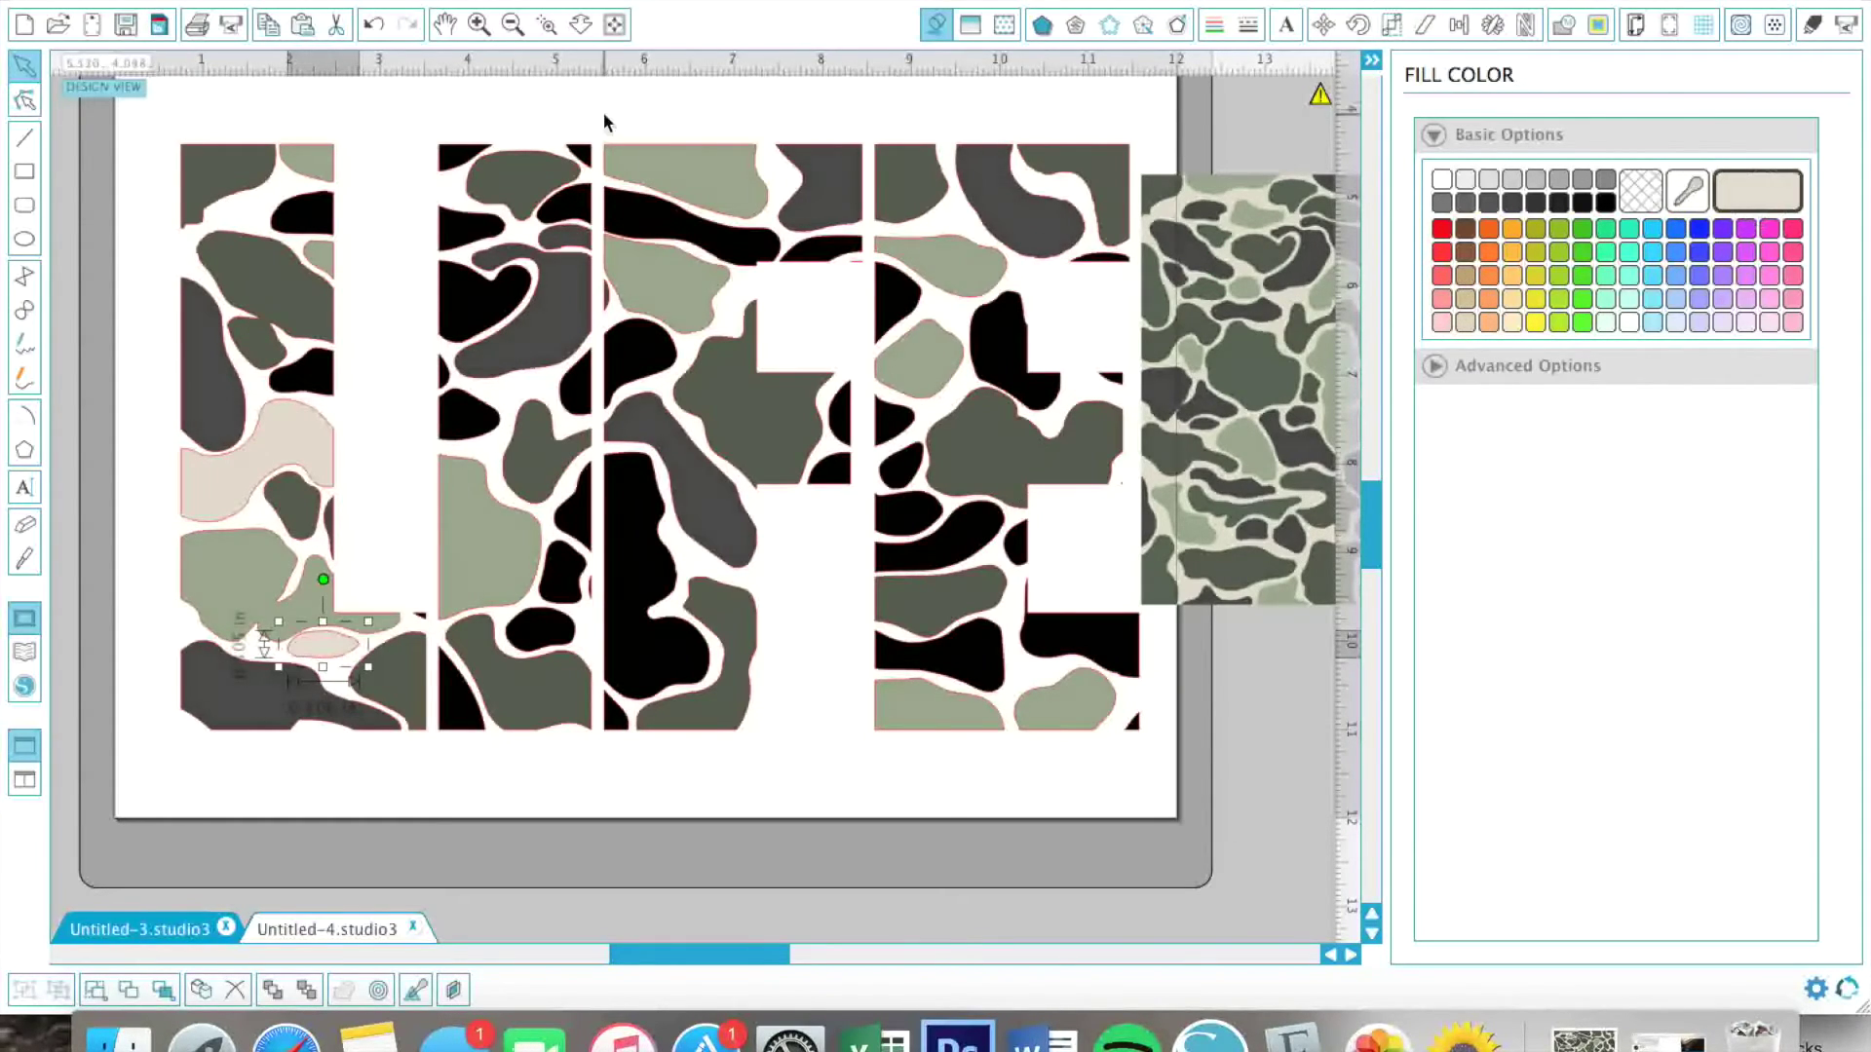
# Fill two more L pieces and two small blobs atop the I beige
pyautogui.click(310, 209)
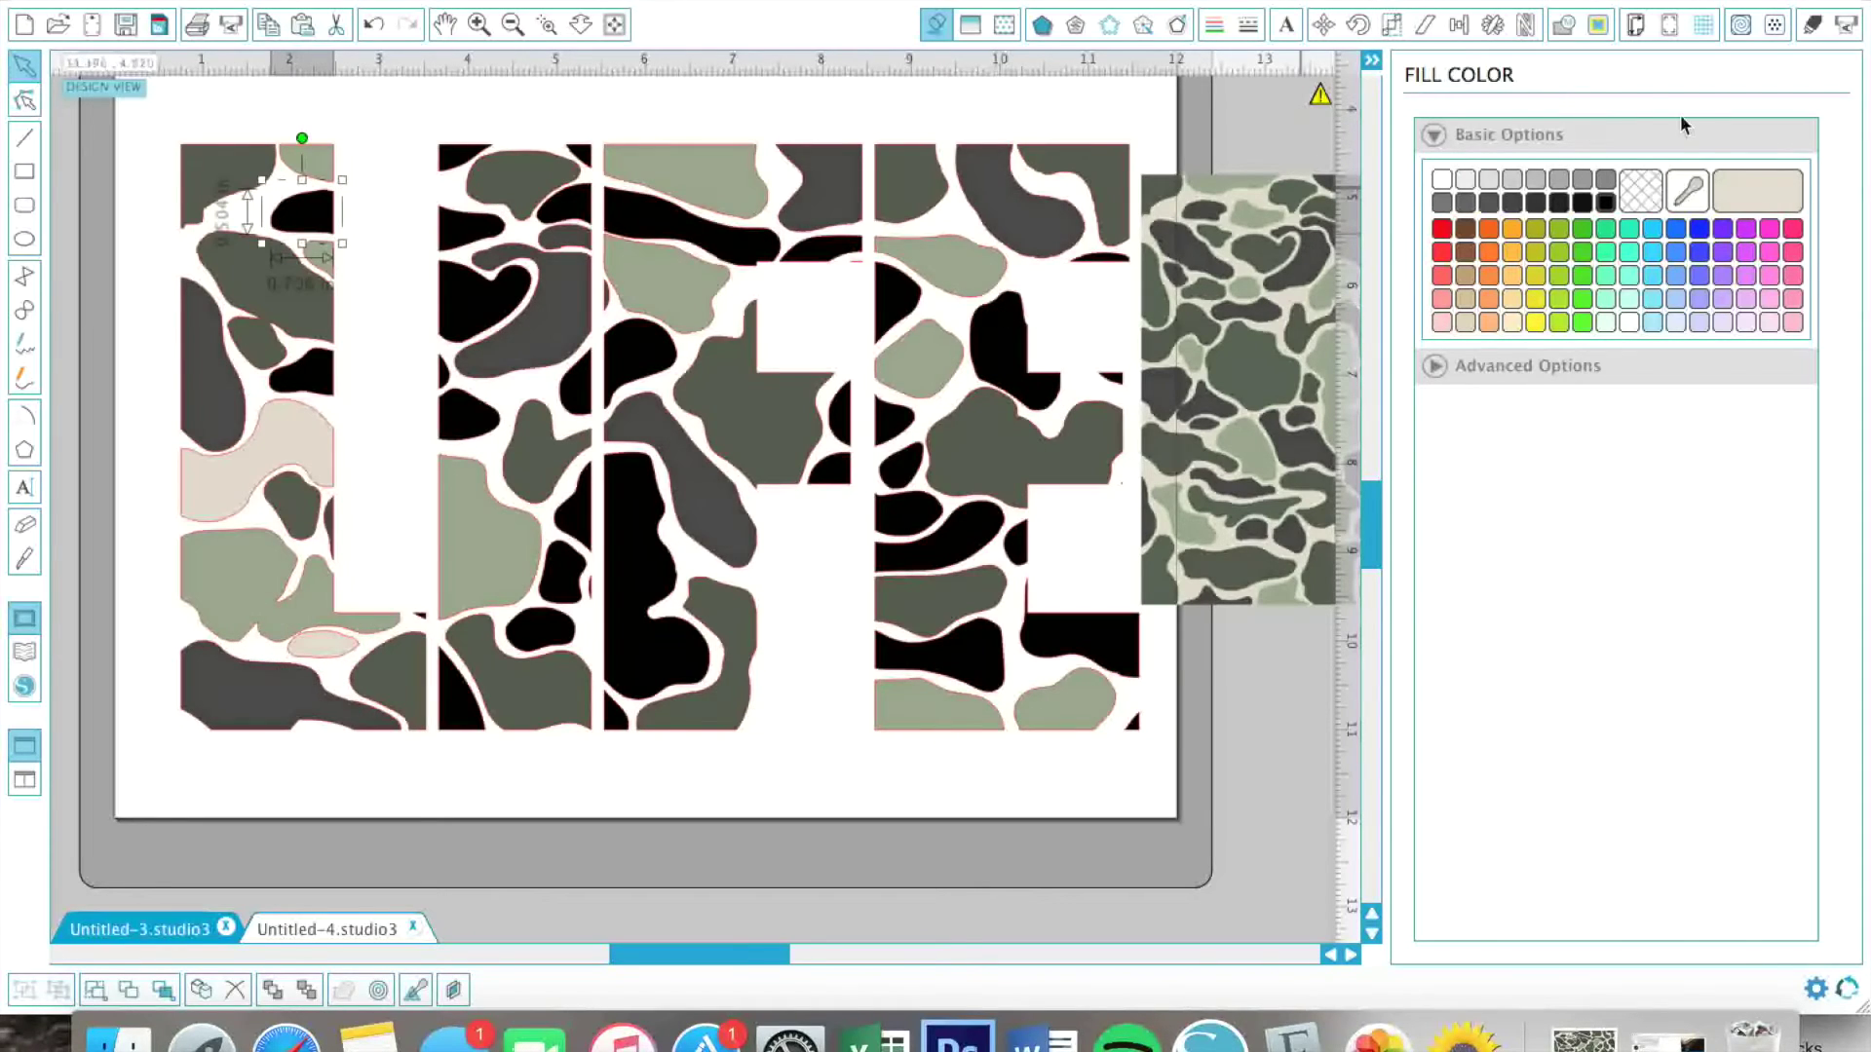
pyautogui.click(1769, 195)
pyautogui.click(310, 375)
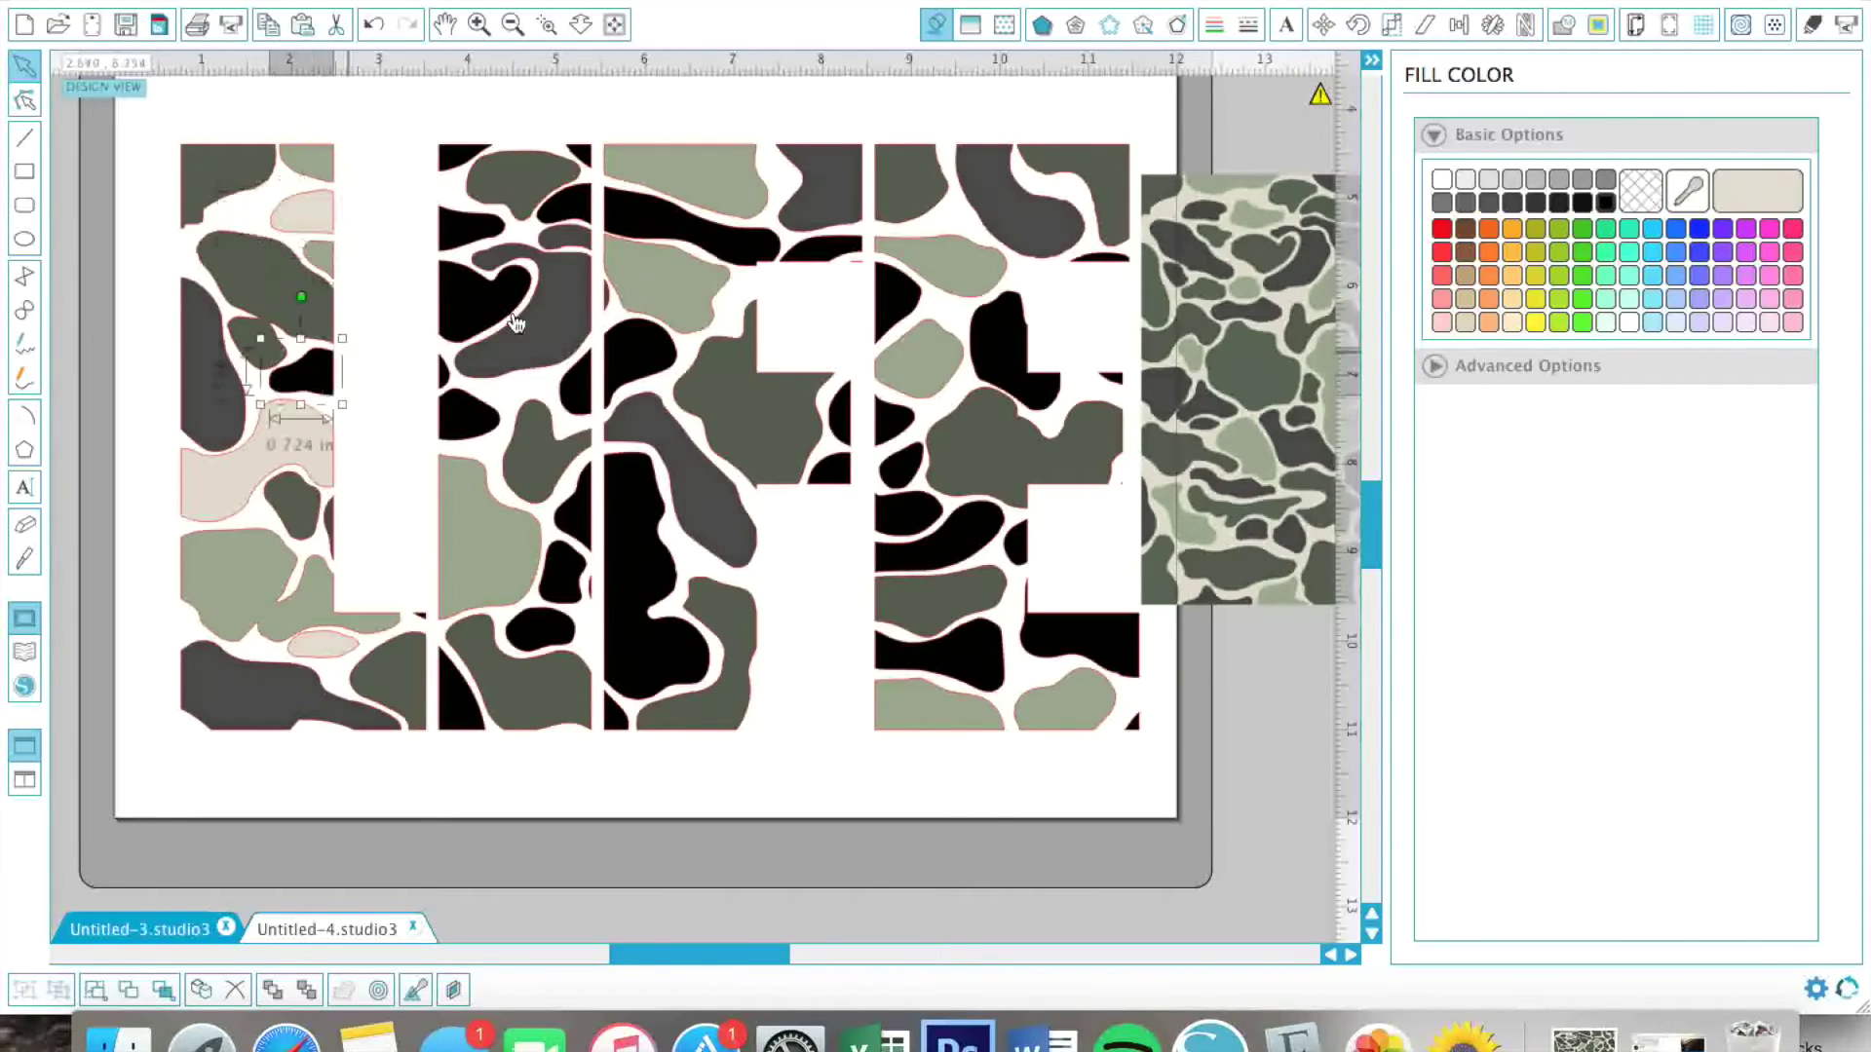
pyautogui.click(1769, 206)
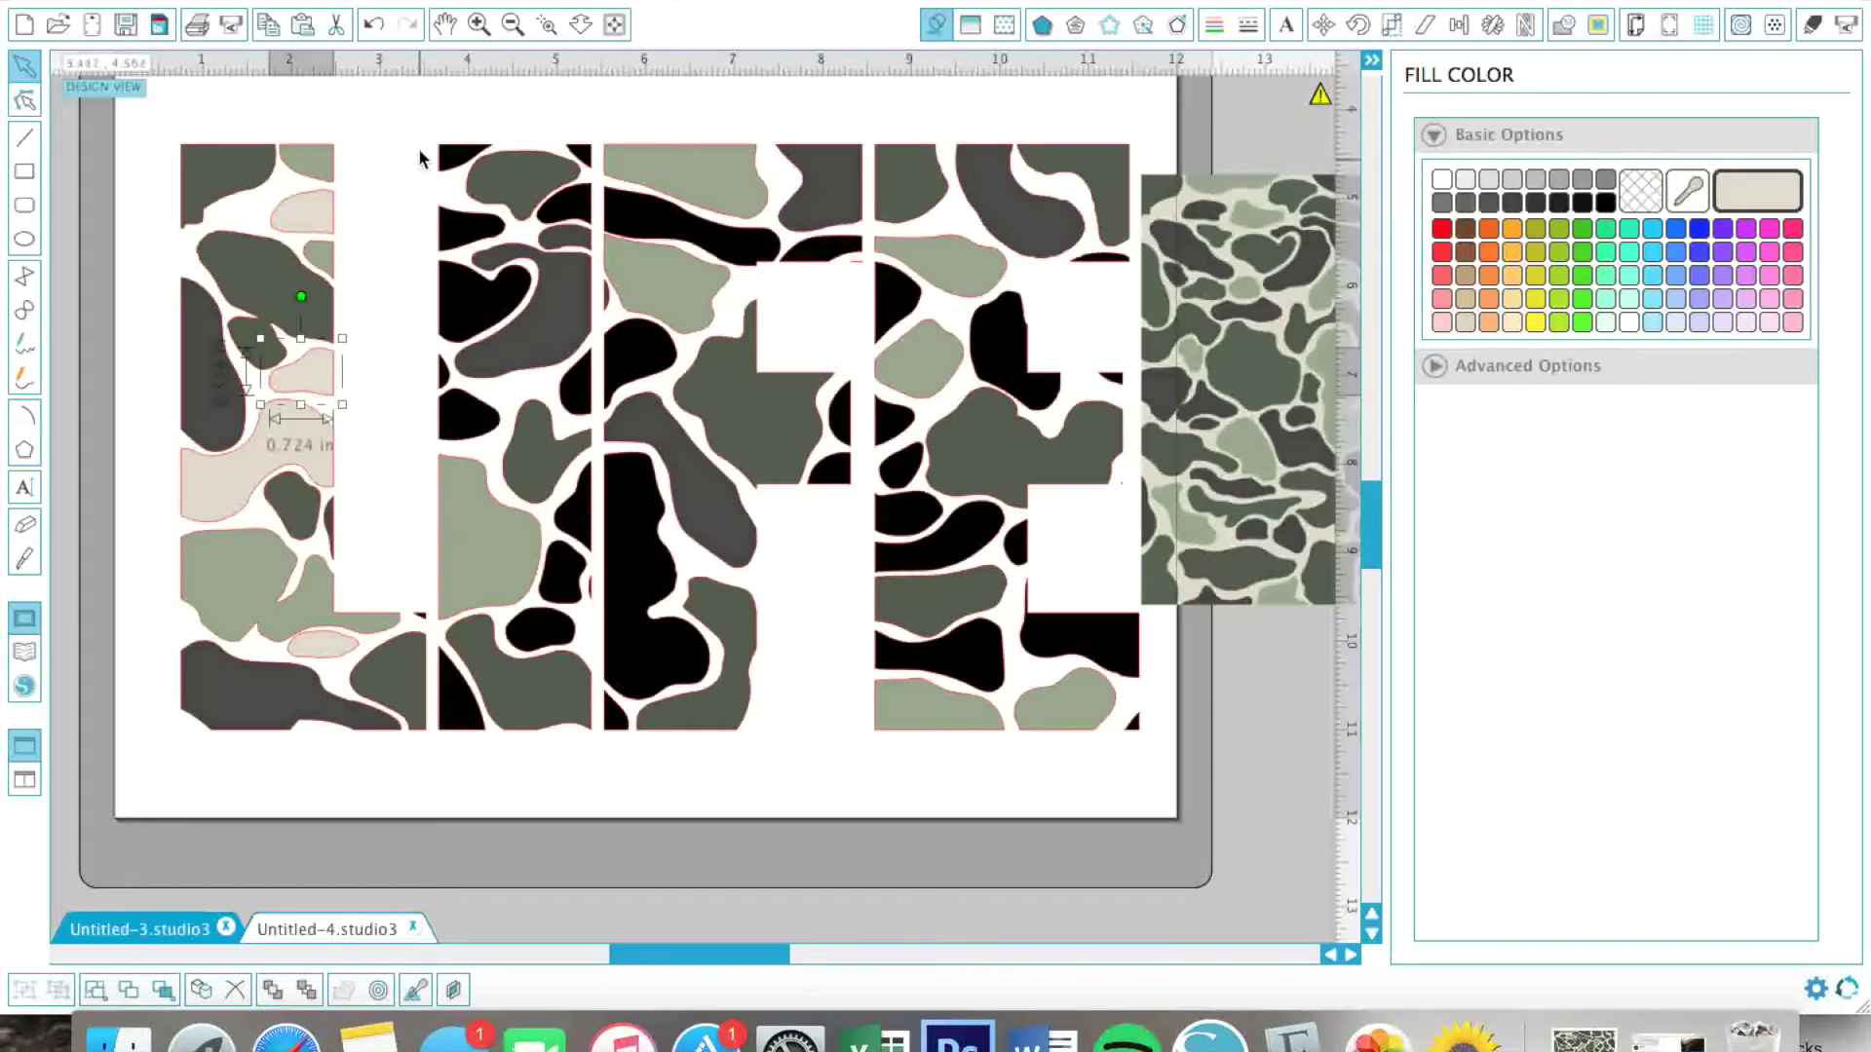
pyautogui.click(463, 160)
pyautogui.click(1769, 200)
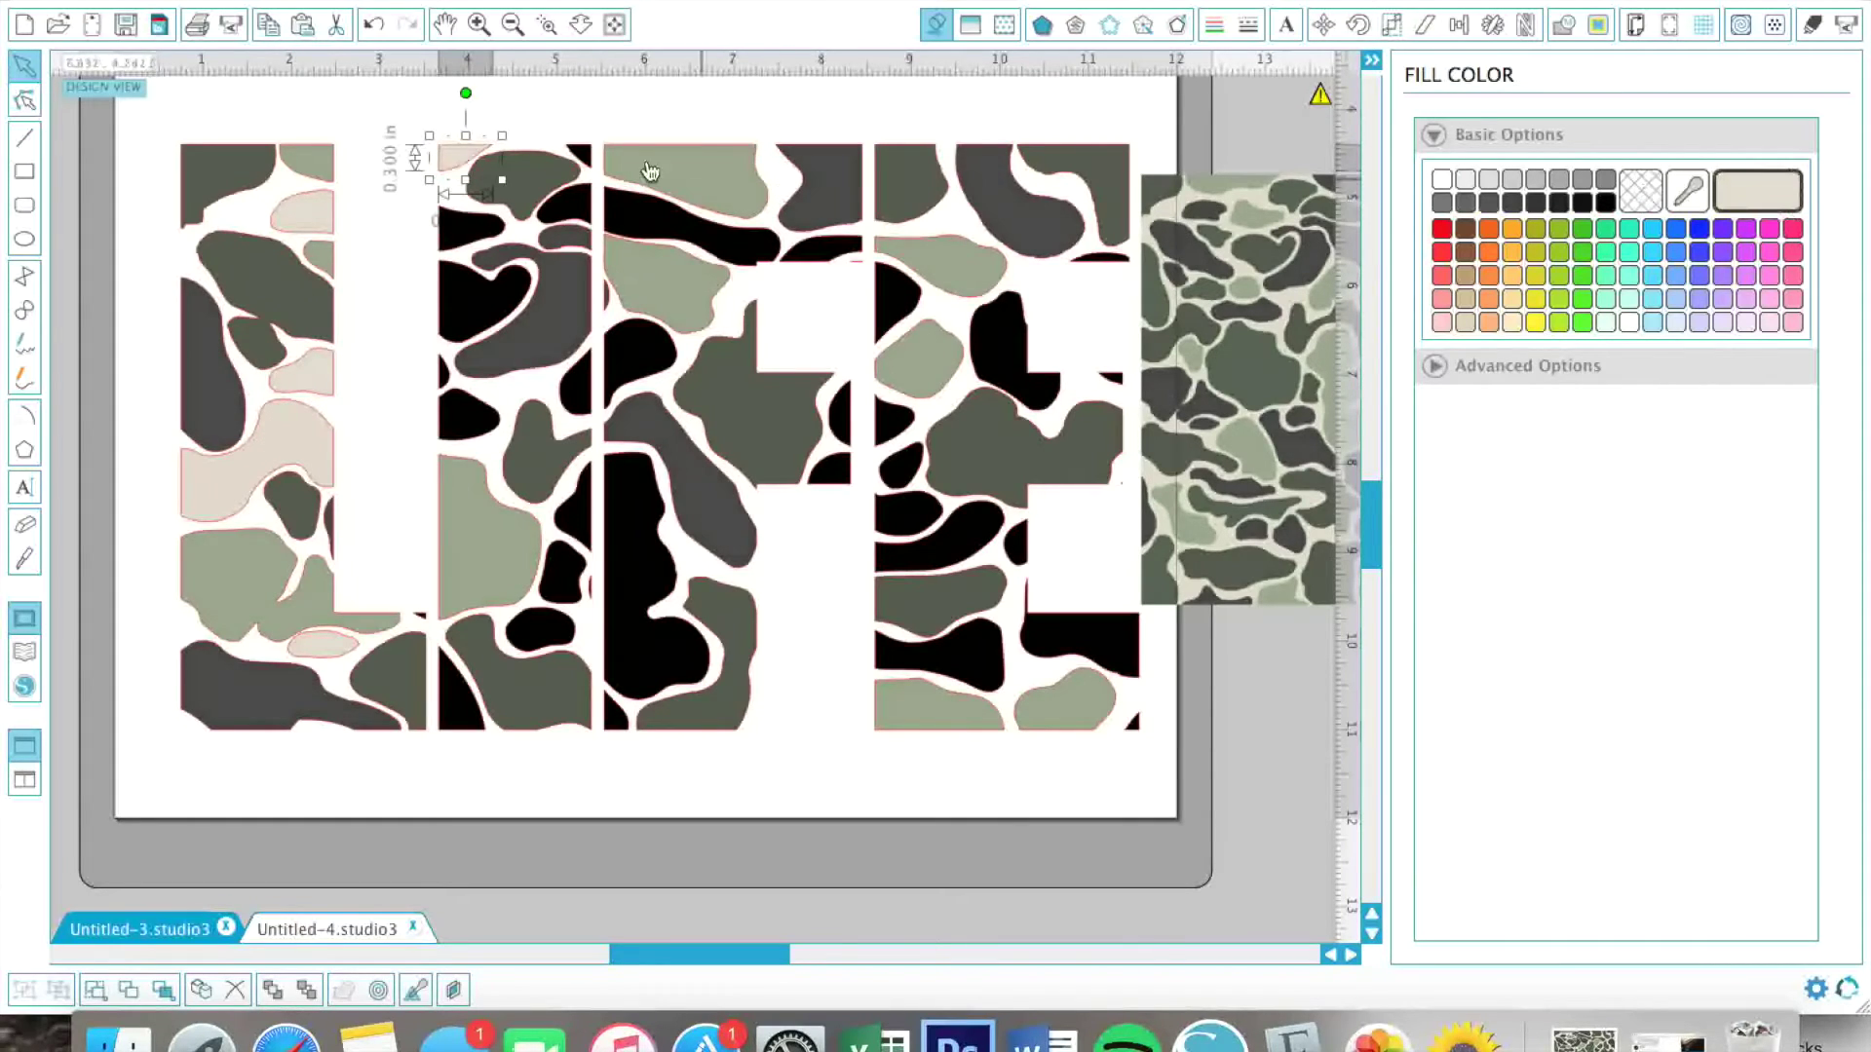
pyautogui.click(578, 154)
pyautogui.click(1768, 199)
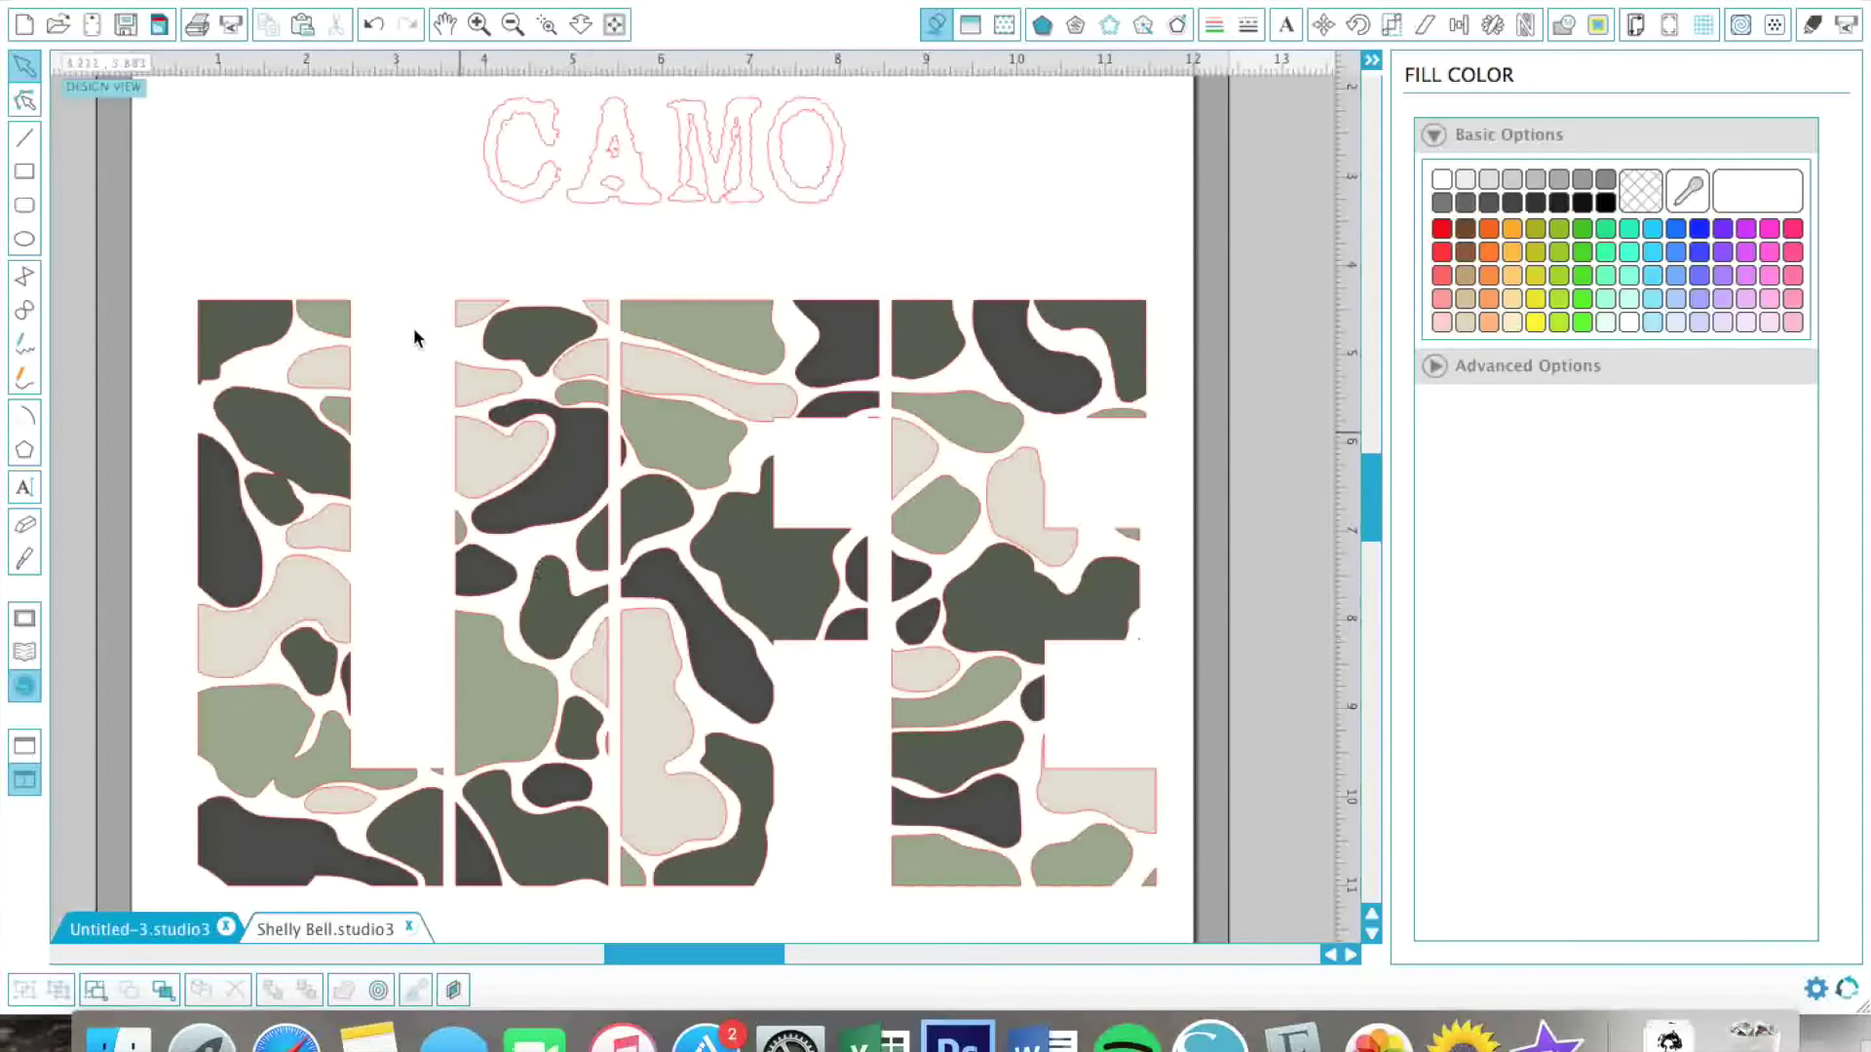
# Inspect a top camo piece of the I, deselect it, and bring up the Select by Color options
pyautogui.click(507, 456)
pyautogui.click(442, 384)
pyautogui.click(163, 992)
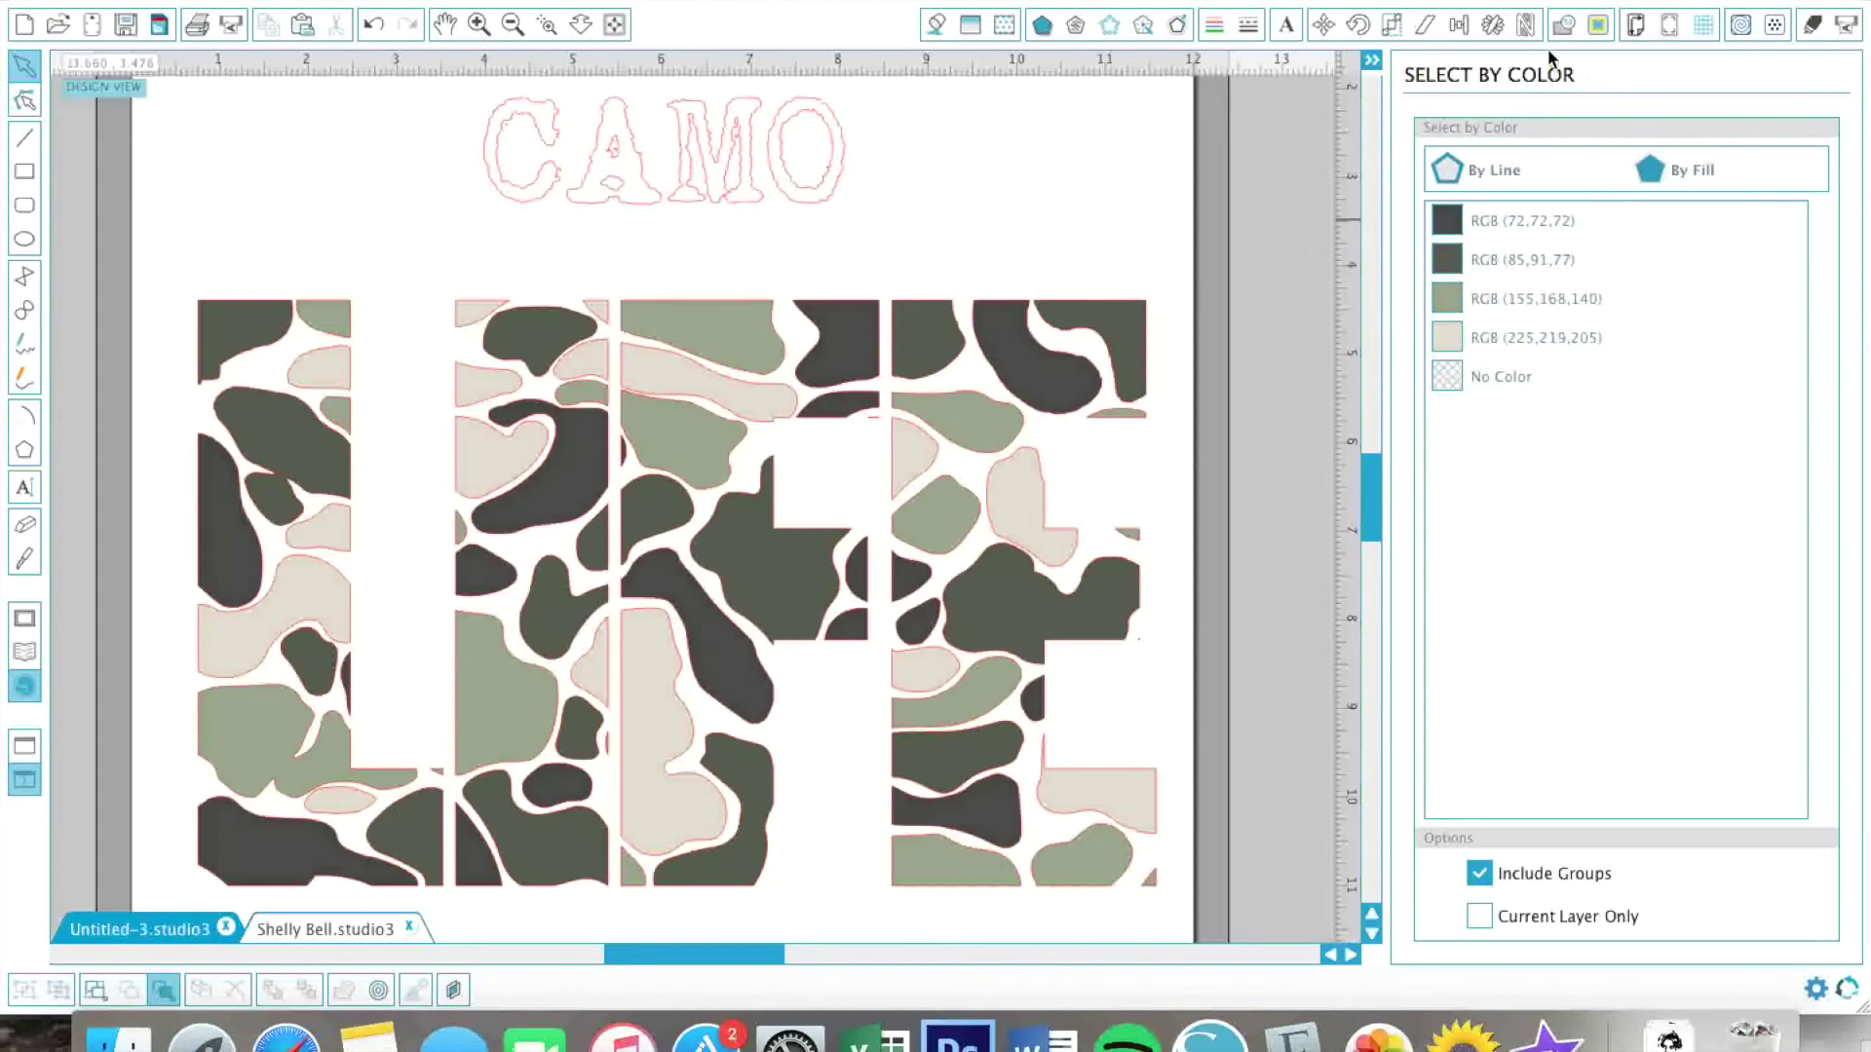
# Select the grey (72,72,72) and olive (85,91,77) camo shapes and make them a compound path
pyautogui.click(1548, 376)
pyautogui.click(1559, 222)
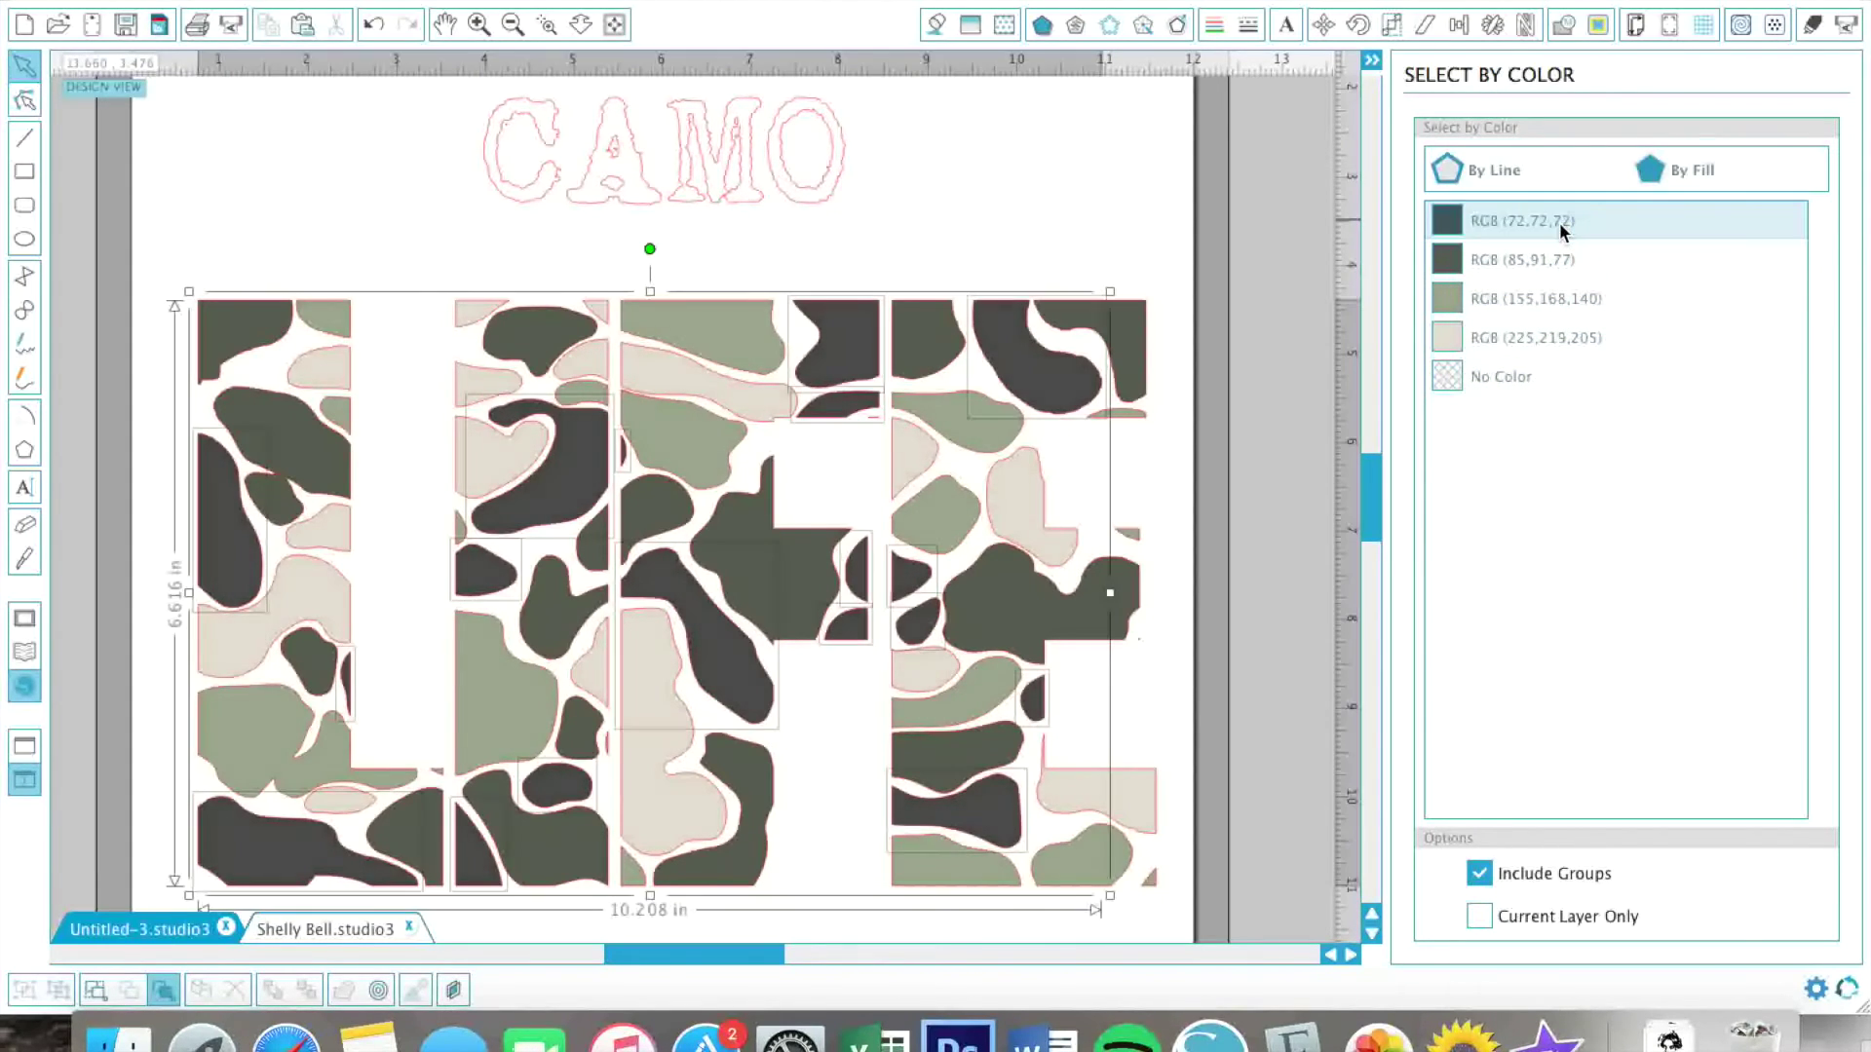
pyautogui.click(1481, 260)
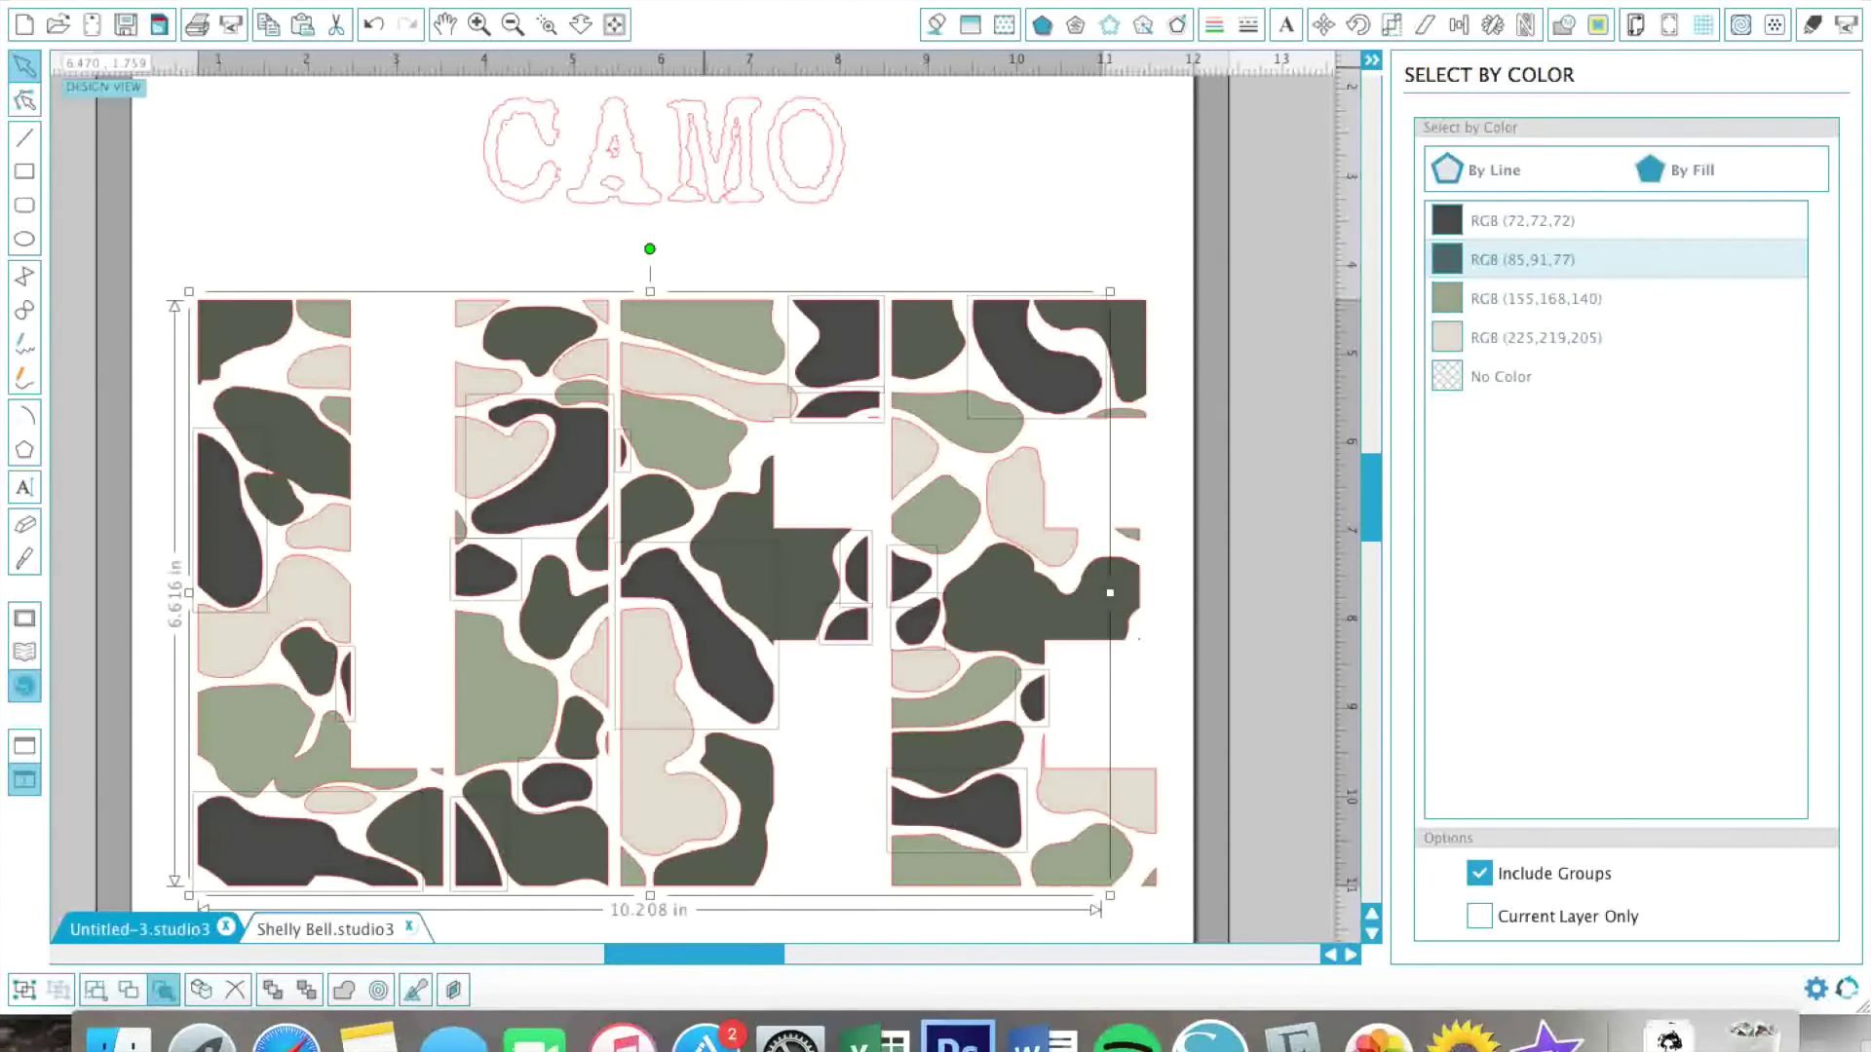
pyautogui.click(551, 2)
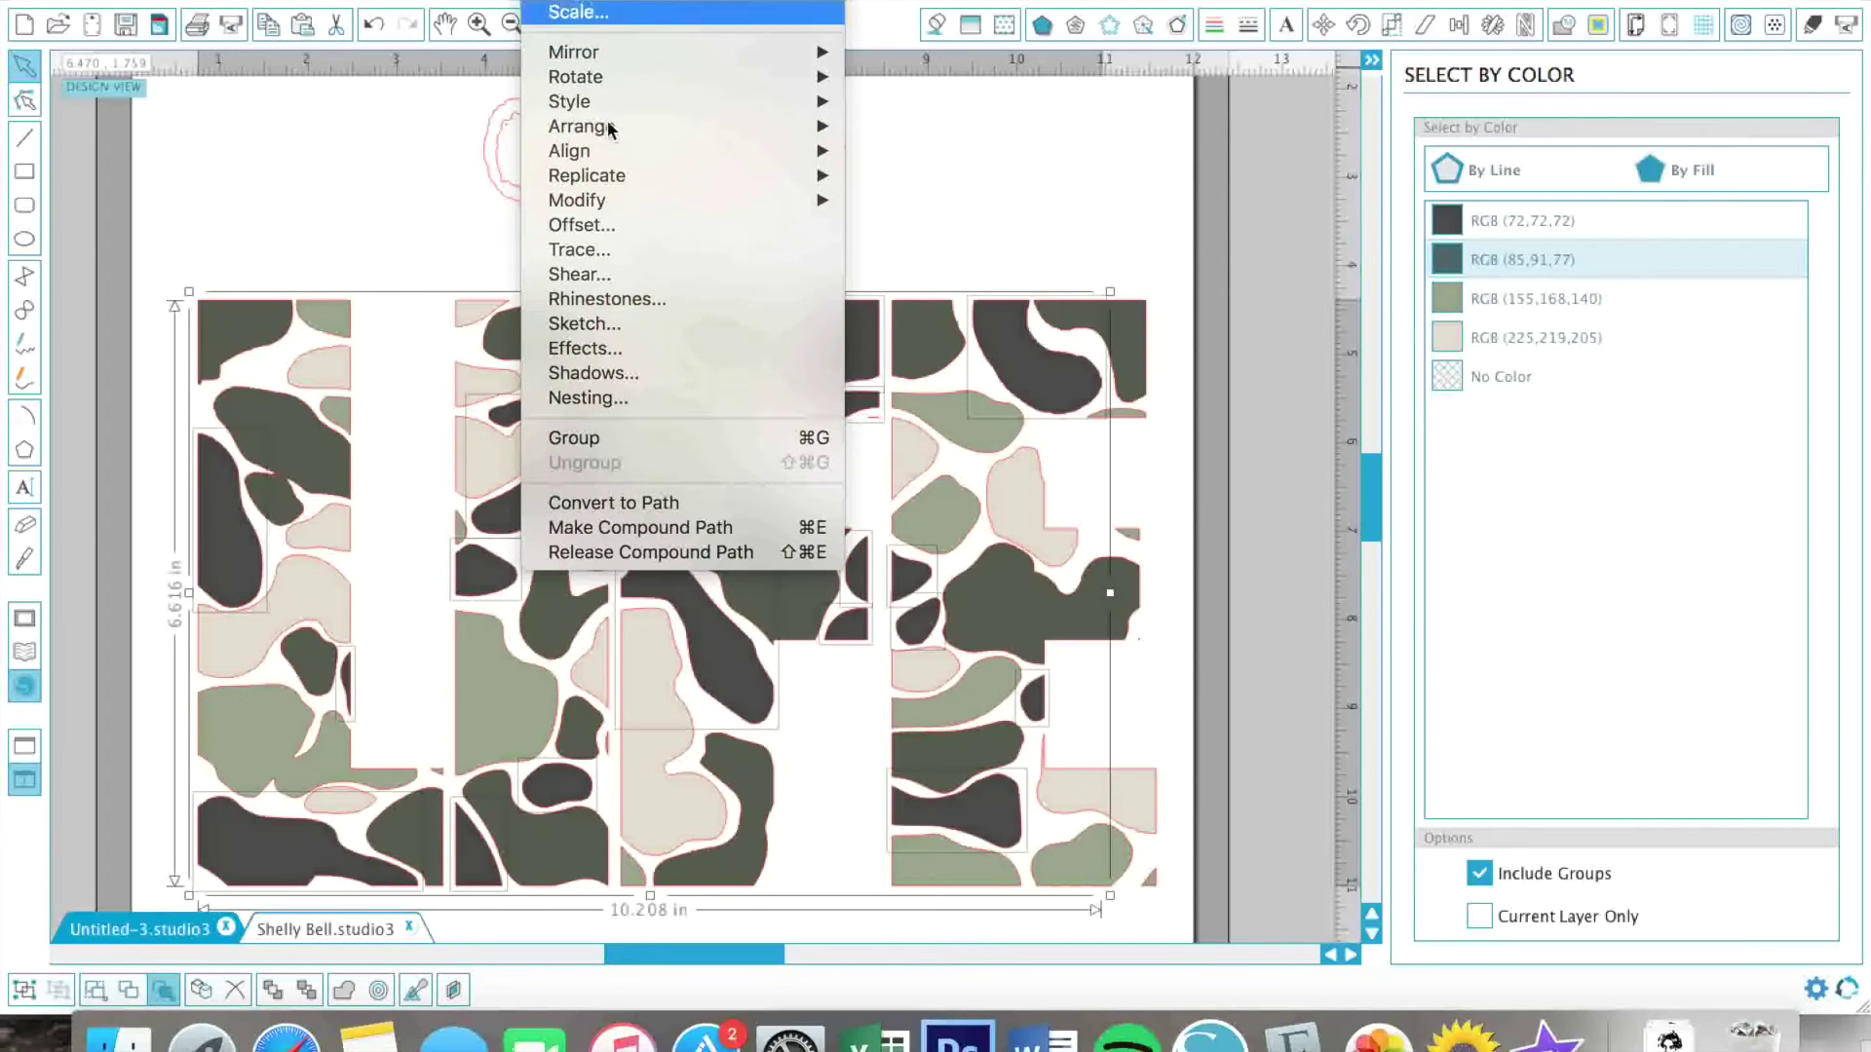
pyautogui.click(662, 529)
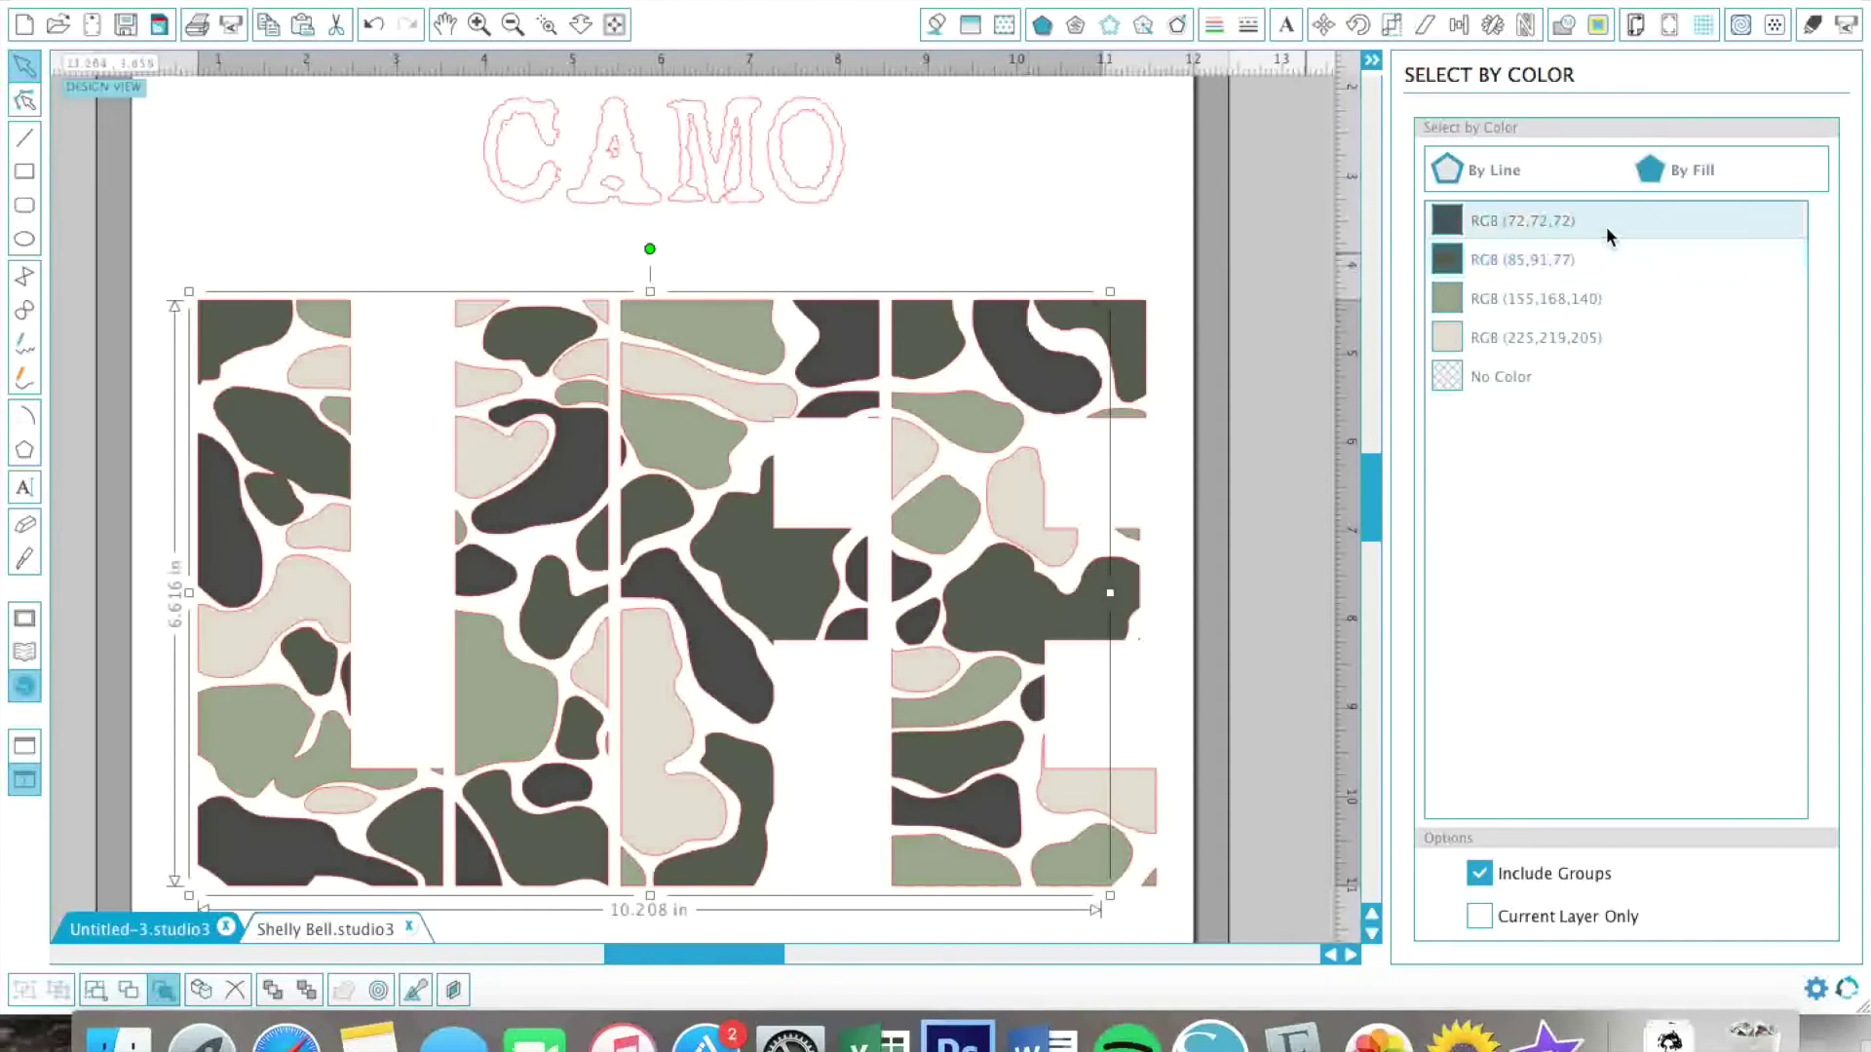
# Select the grey, olive and beige (225,219,205) shapes and make another compound path
pyautogui.click(1576, 218)
pyautogui.click(1575, 257)
pyautogui.click(1559, 337)
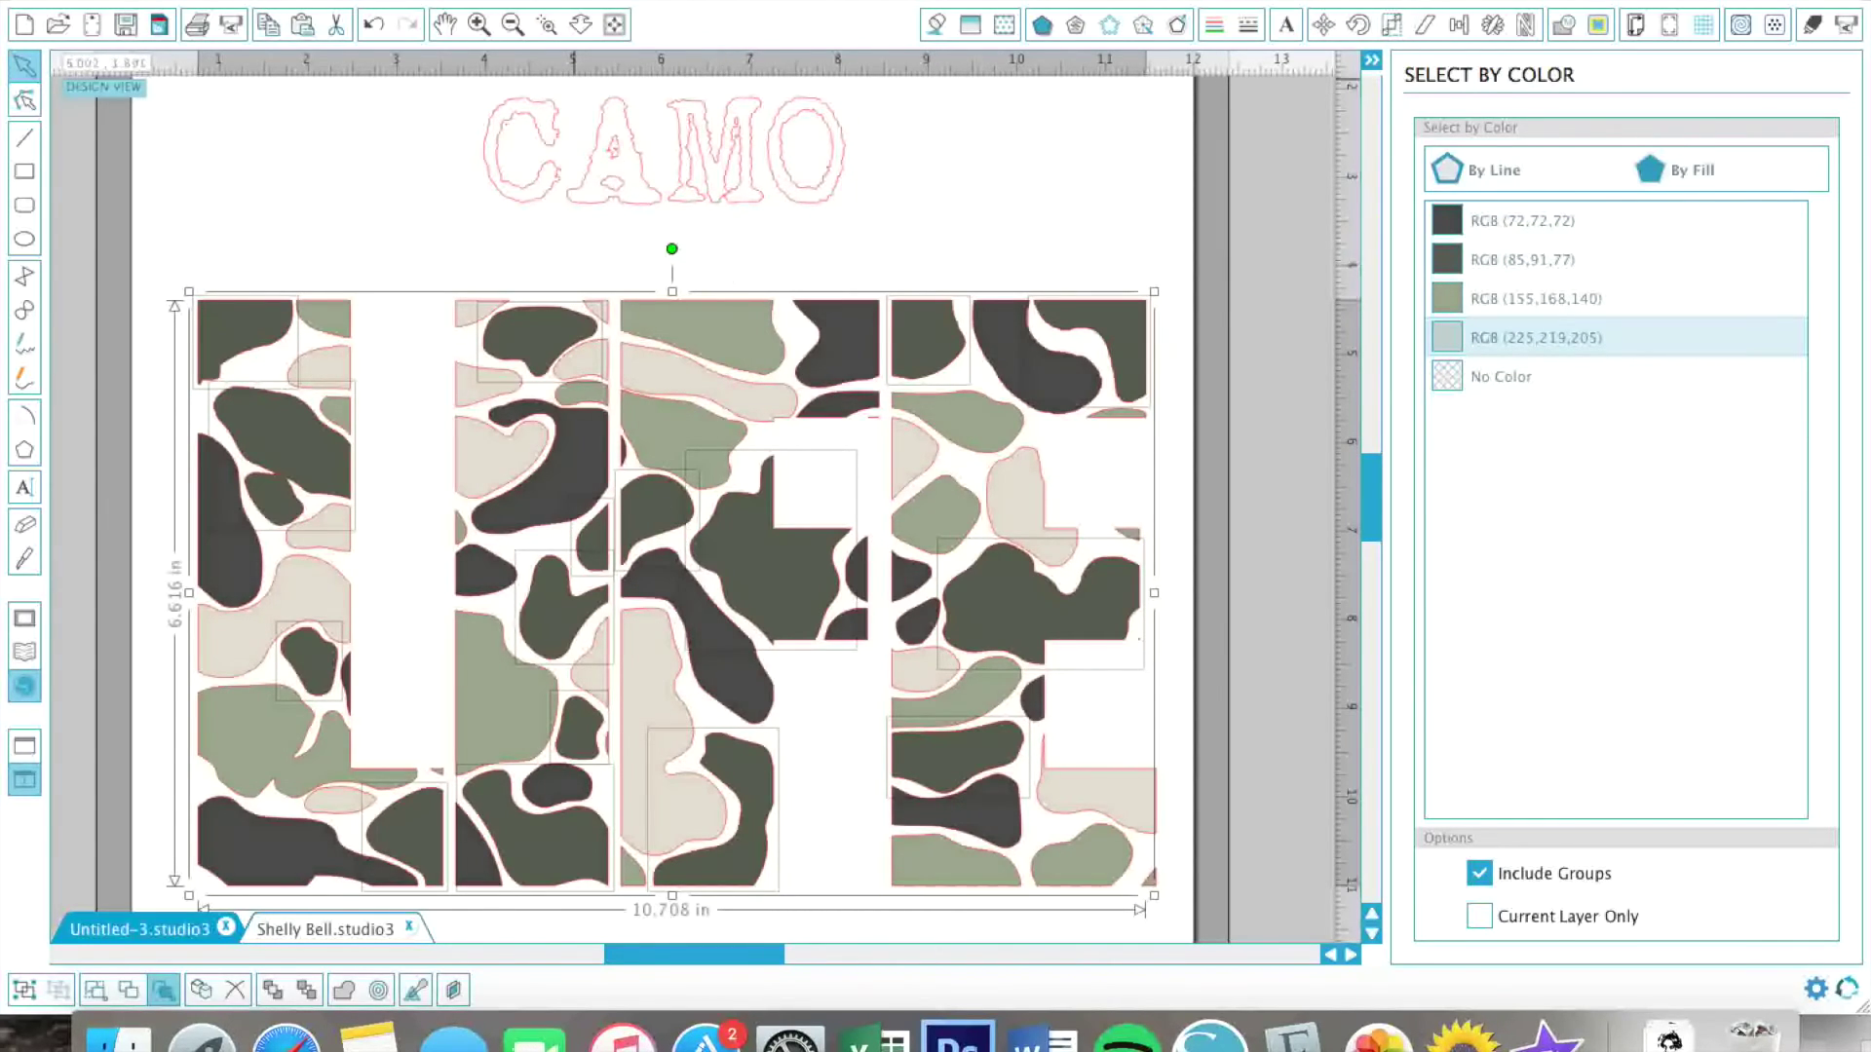
pyautogui.click(560, 0)
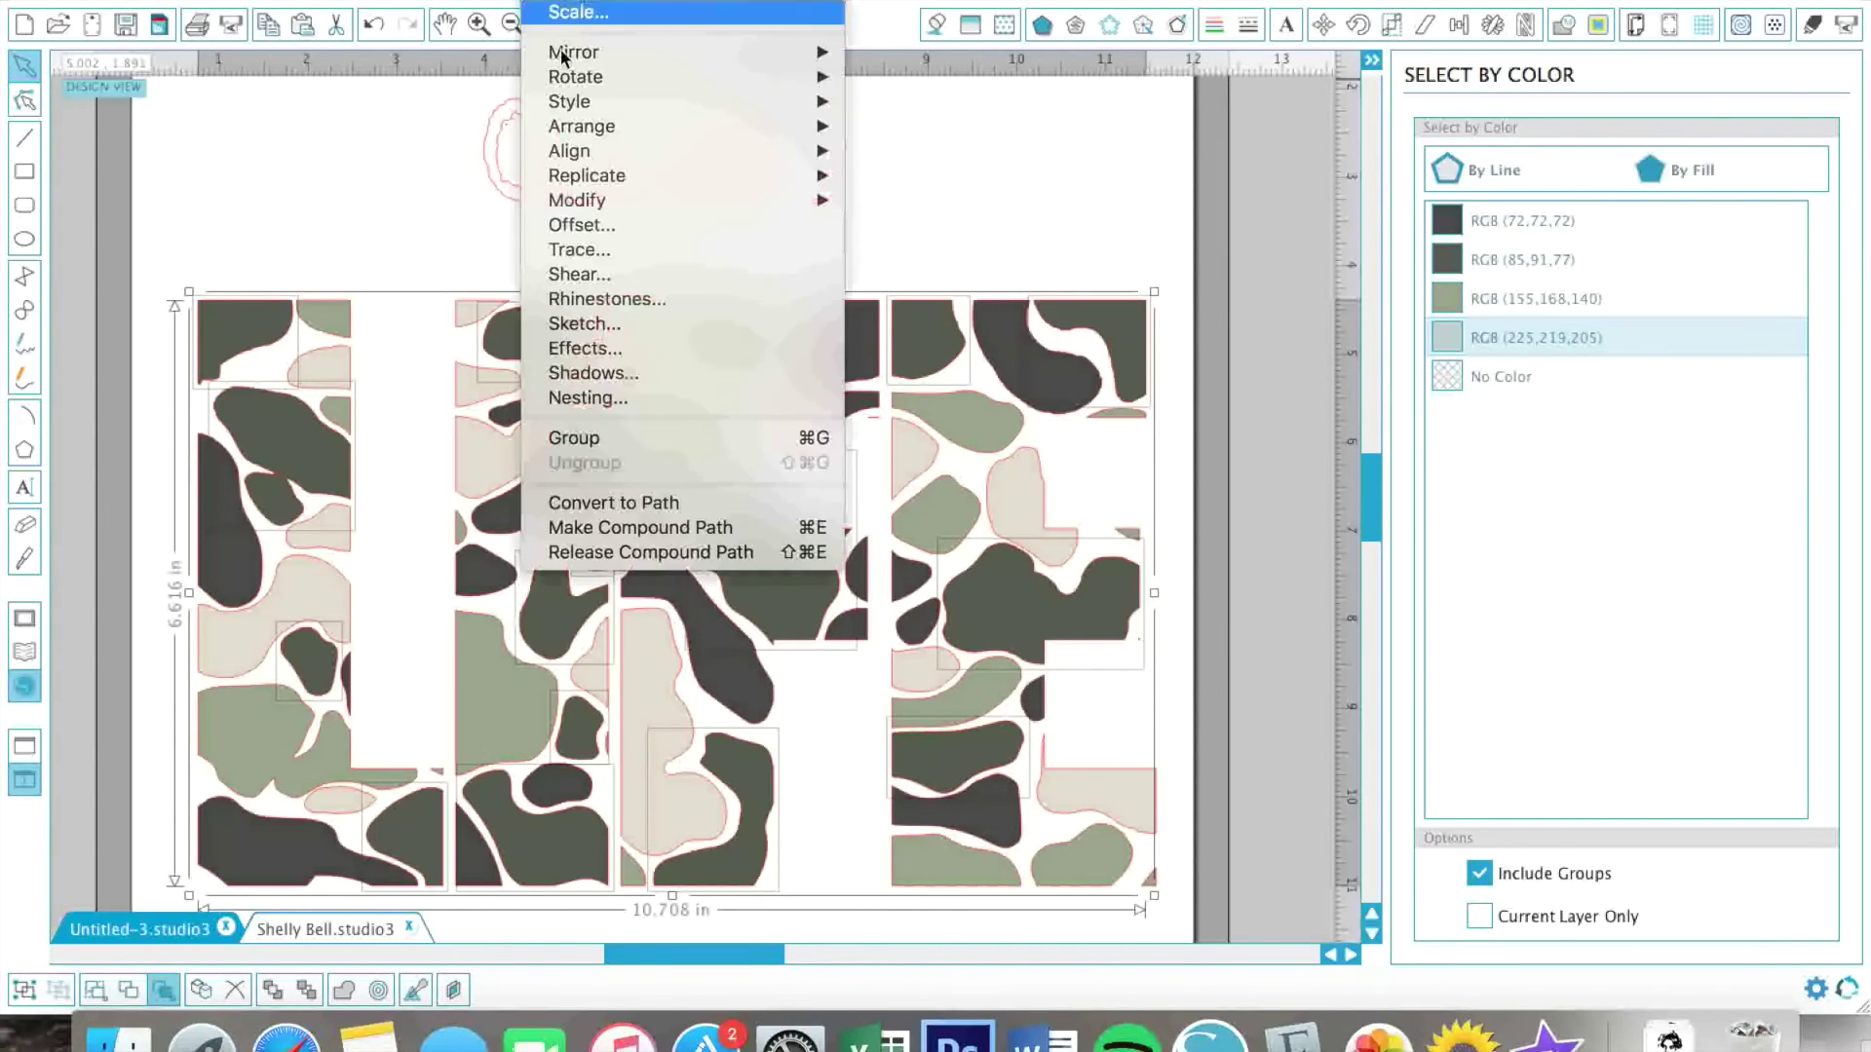
pyautogui.click(660, 527)
# Merge the sage (155,168,140) shapes, then the beige shapes, each into its own compound path
pyautogui.click(1517, 300)
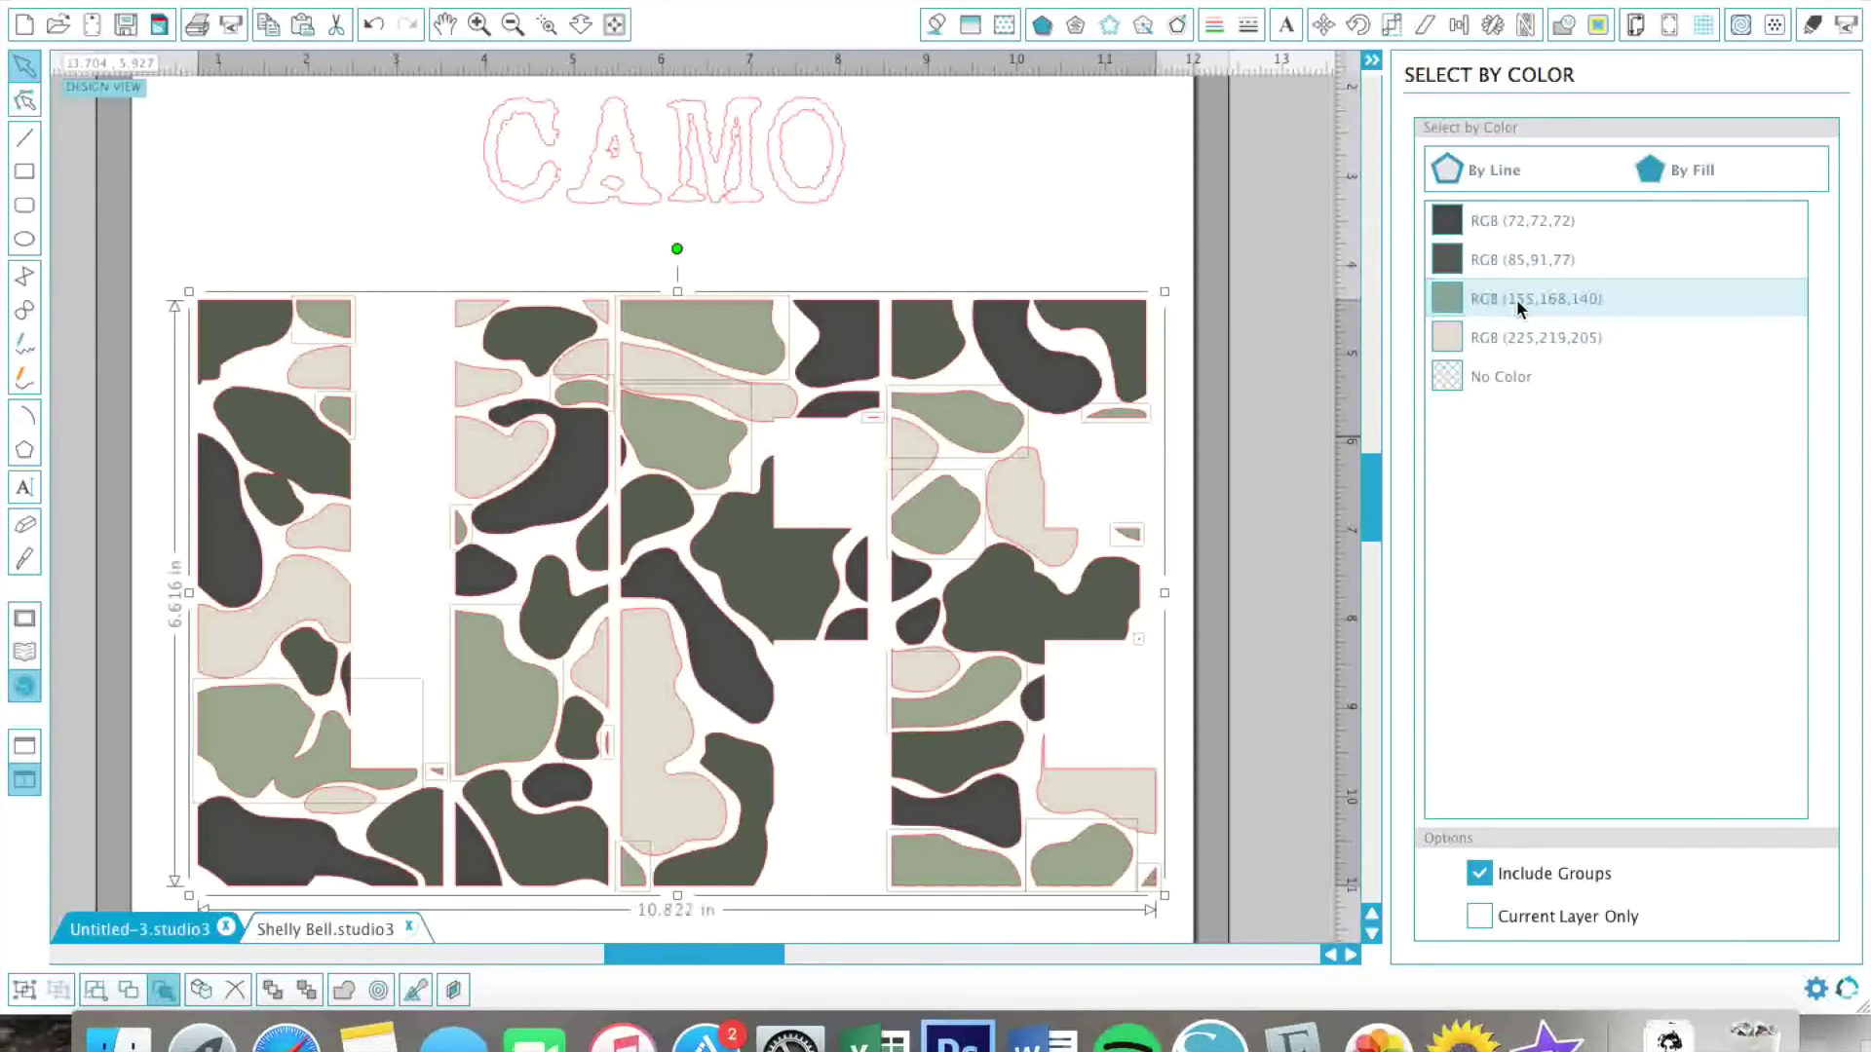
pyautogui.click(559, 0)
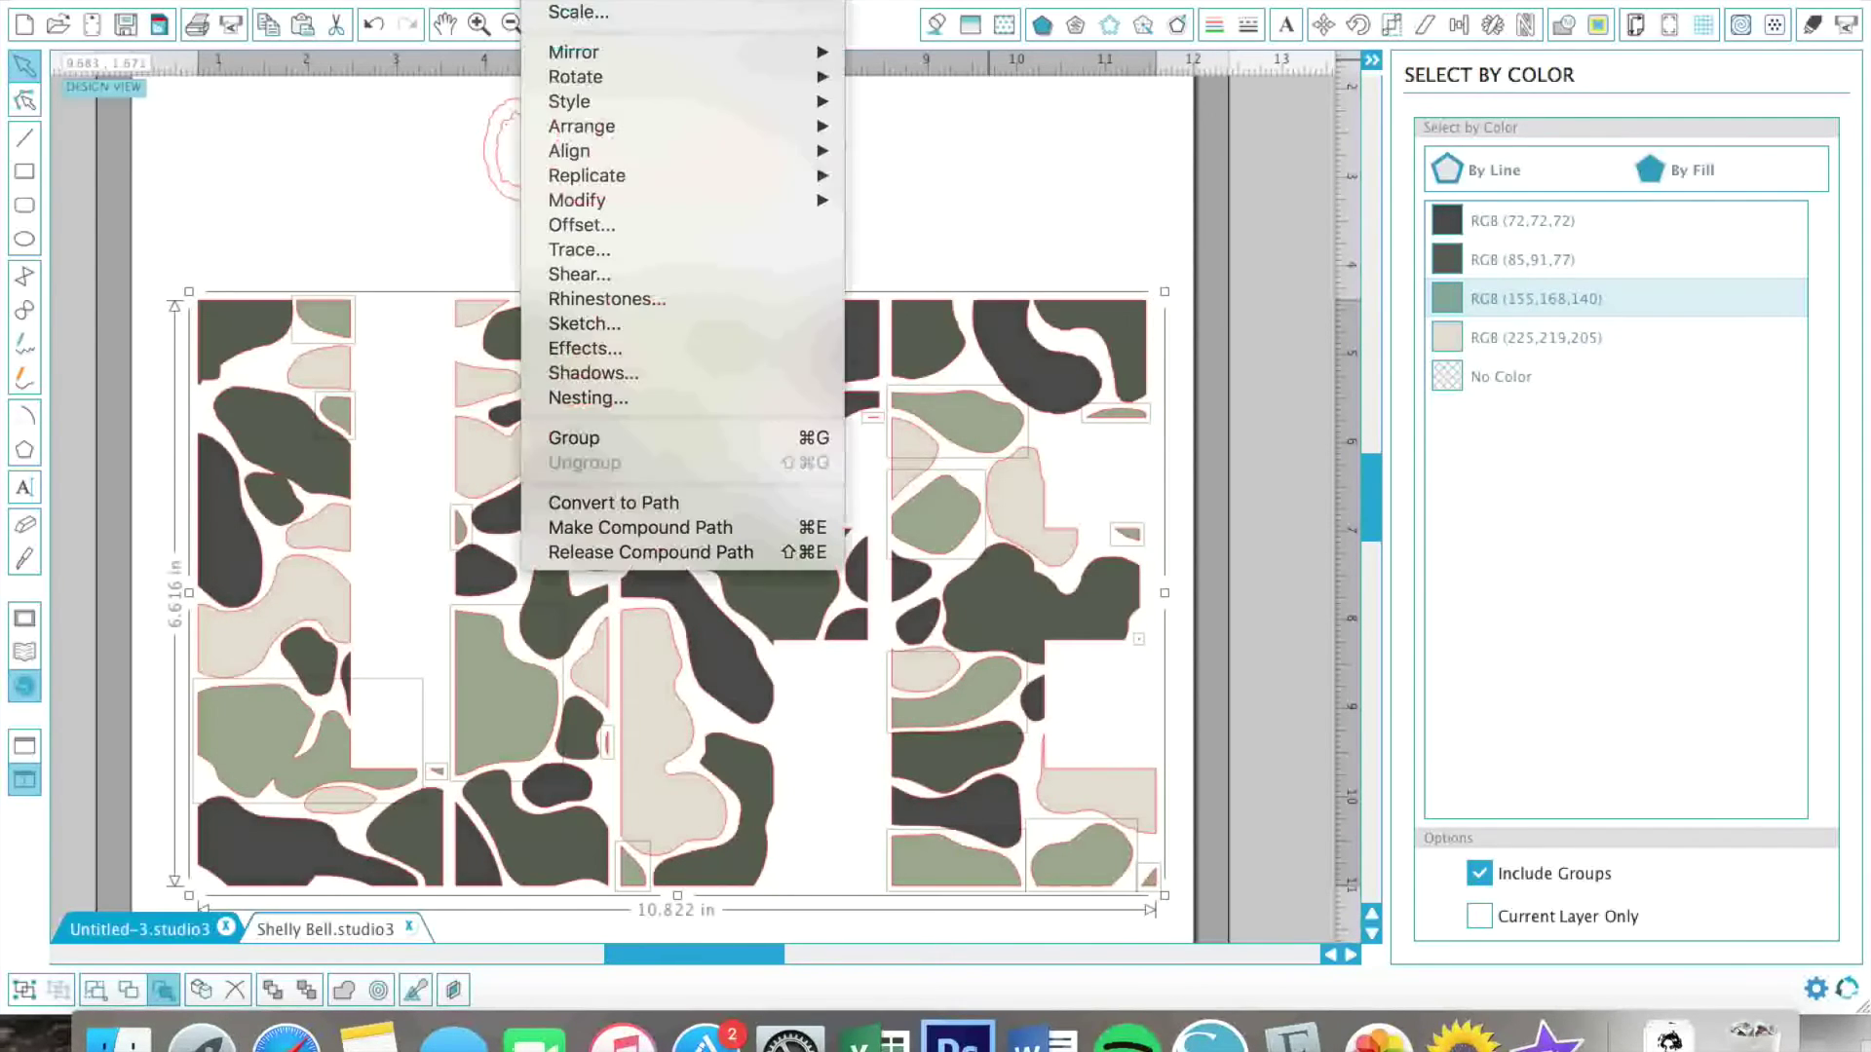
pyautogui.click(665, 527)
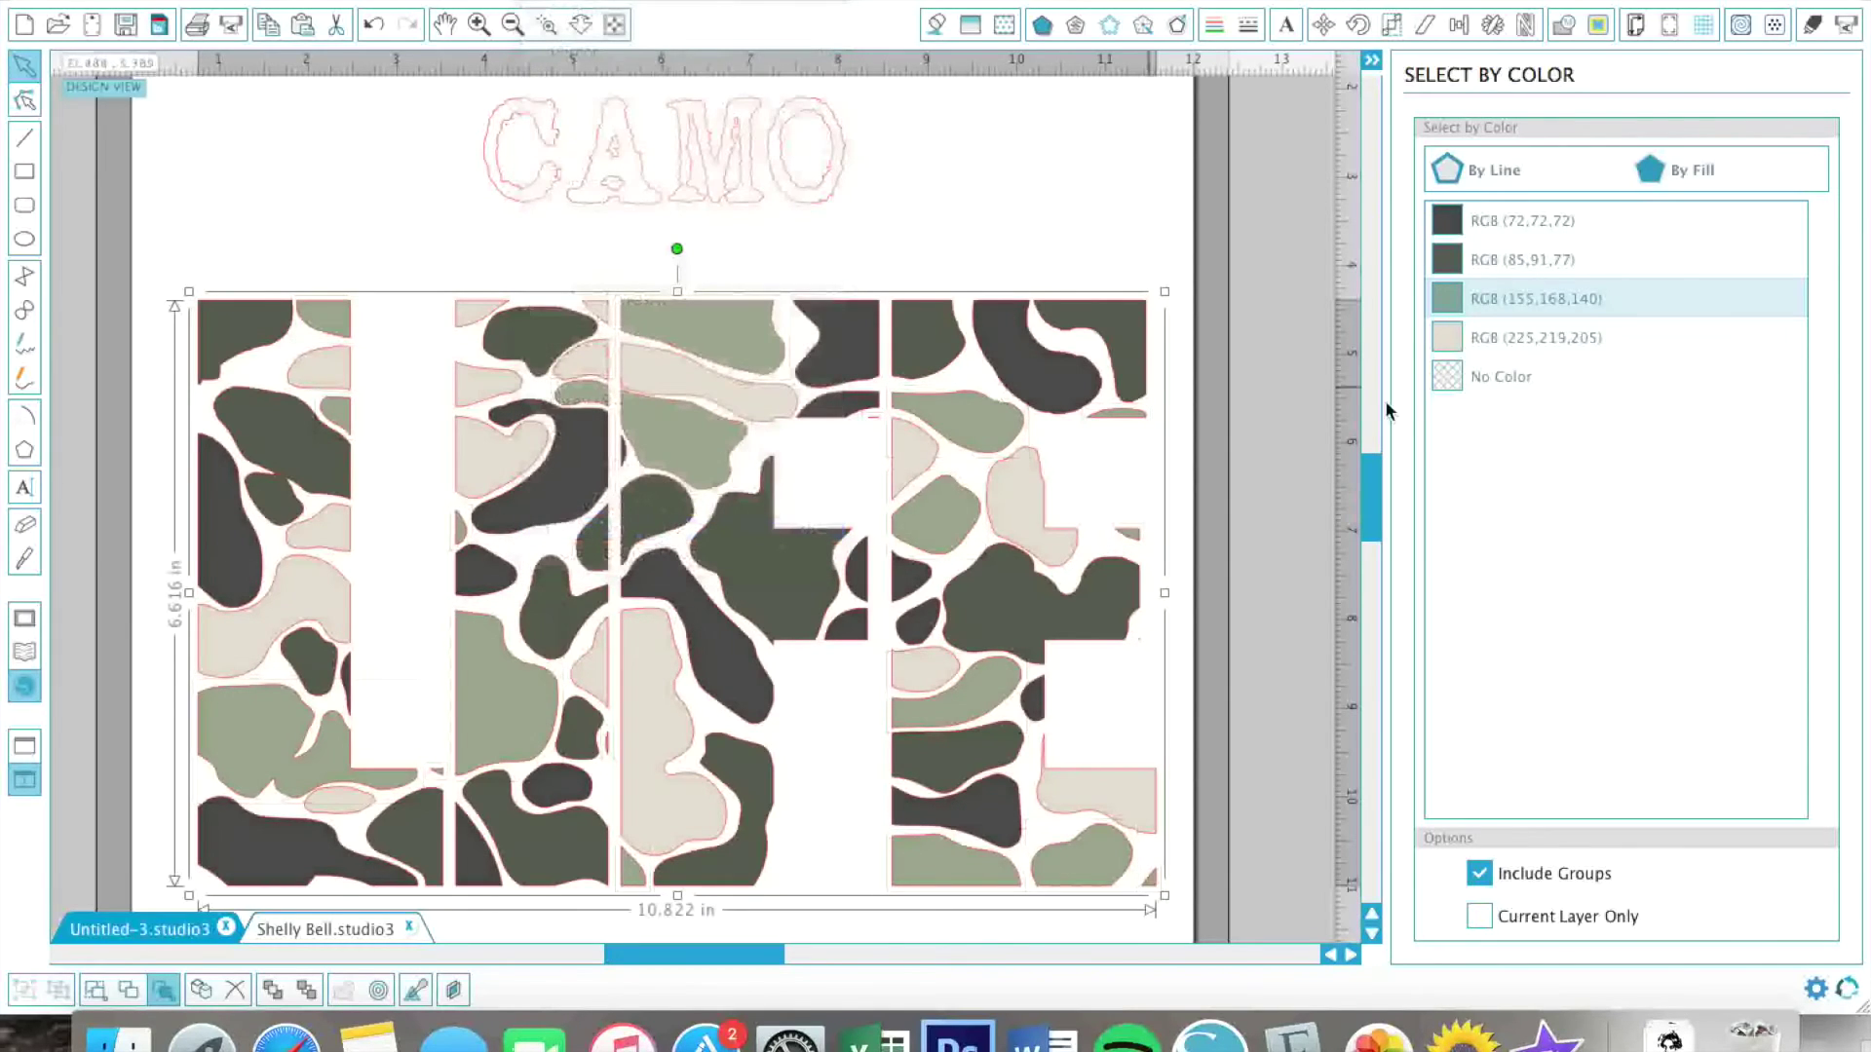
pyautogui.click(1480, 337)
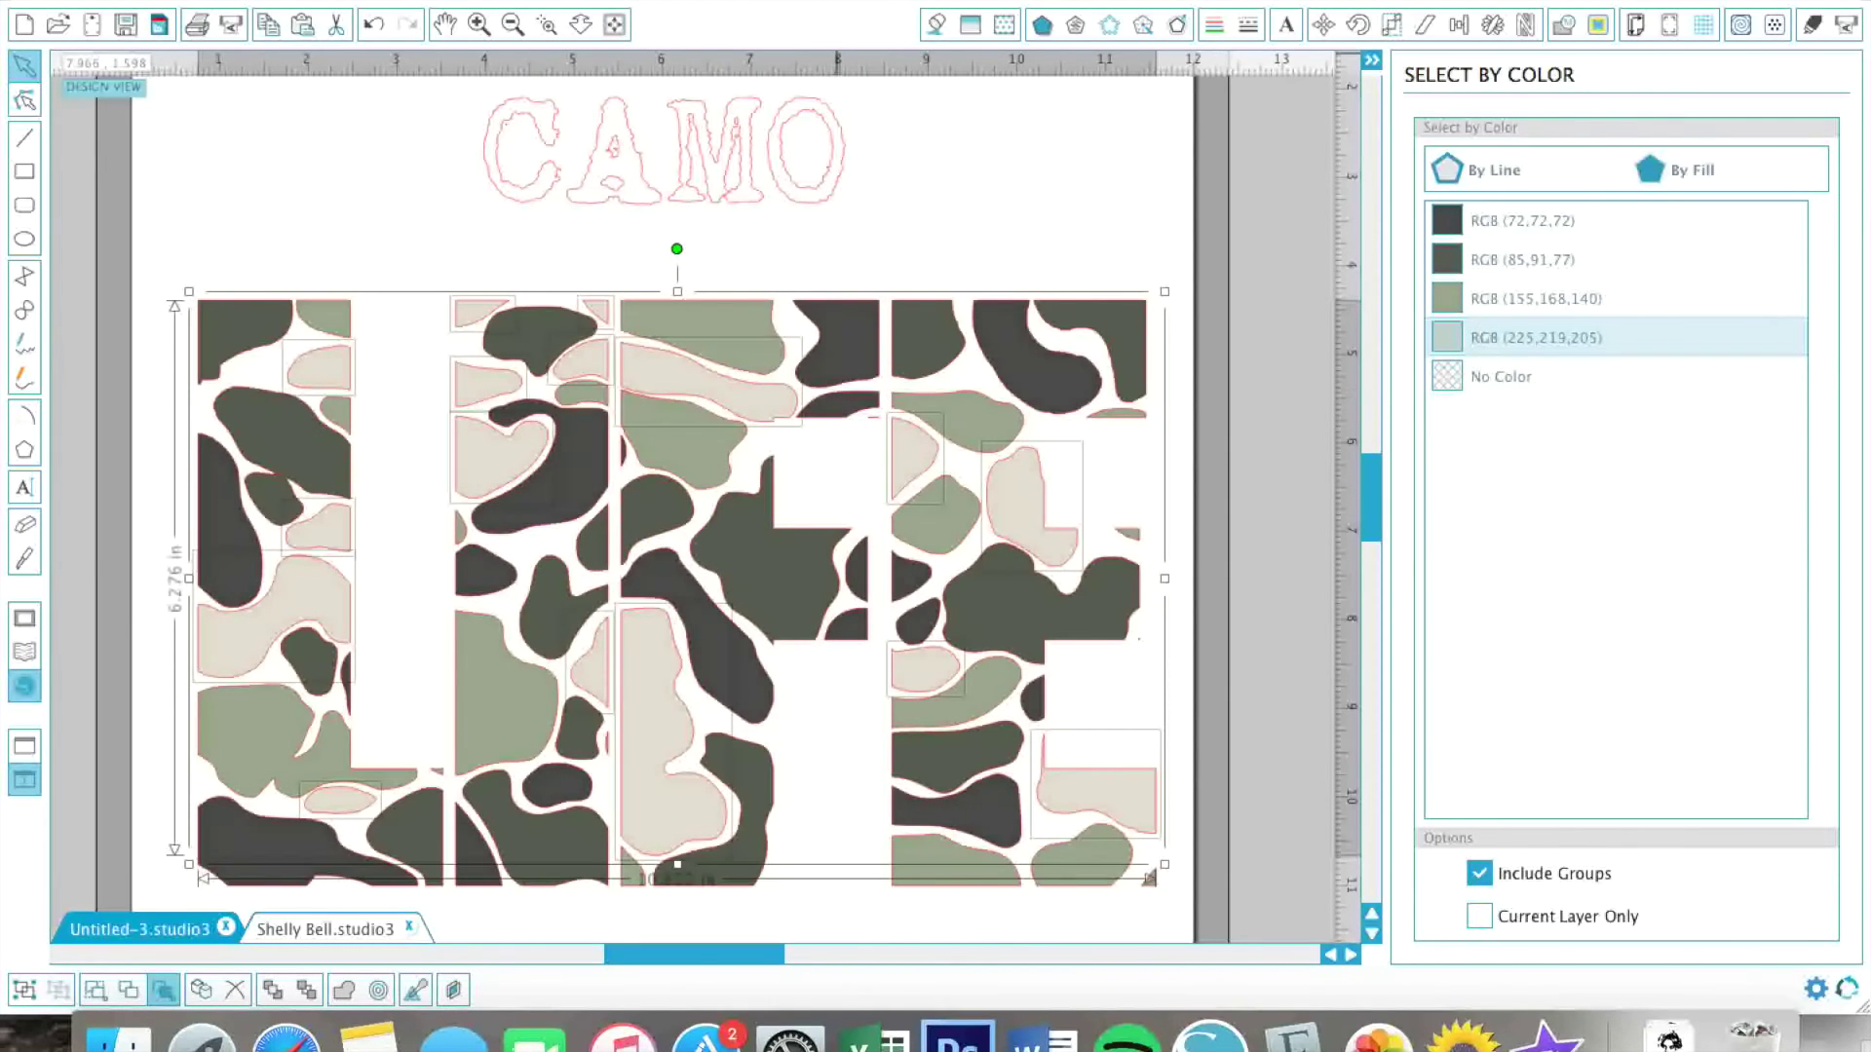
pyautogui.click(565, 0)
pyautogui.click(666, 525)
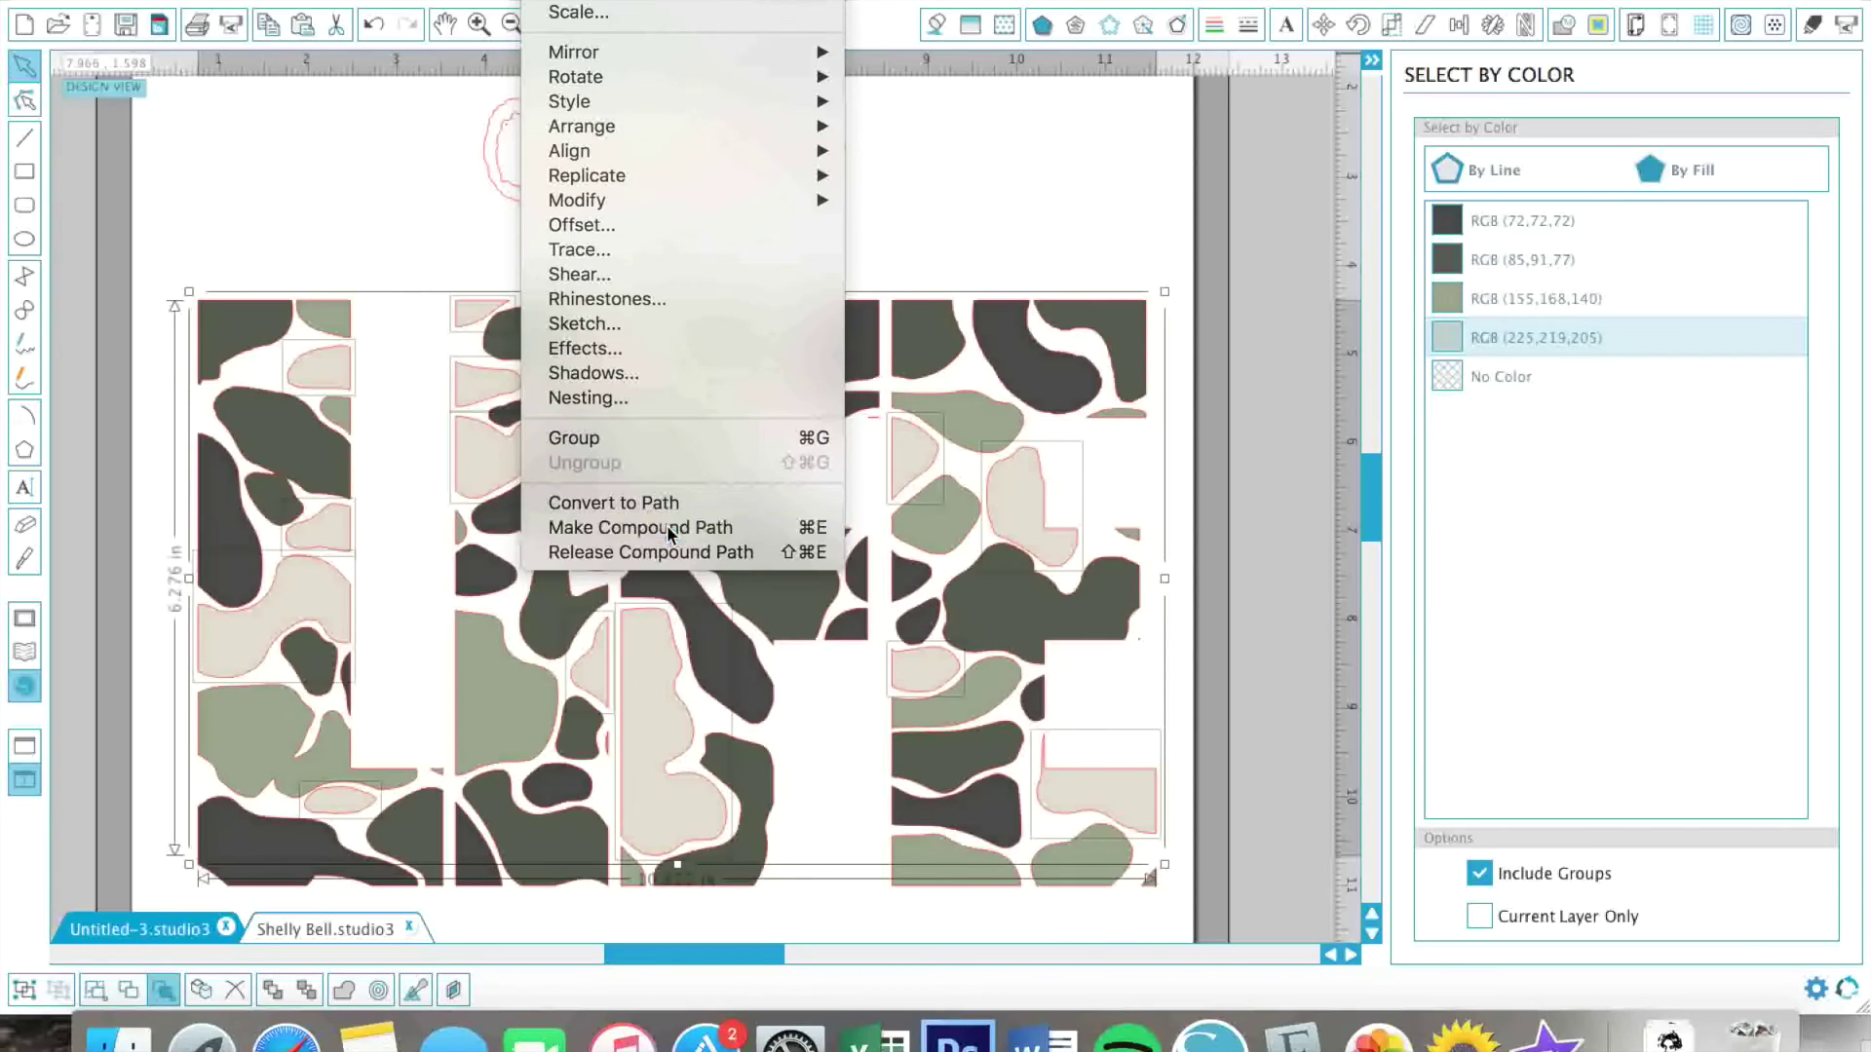
# Deselect all camo shapes and zoom out to view the whole mat
pyautogui.click(1155, 189)
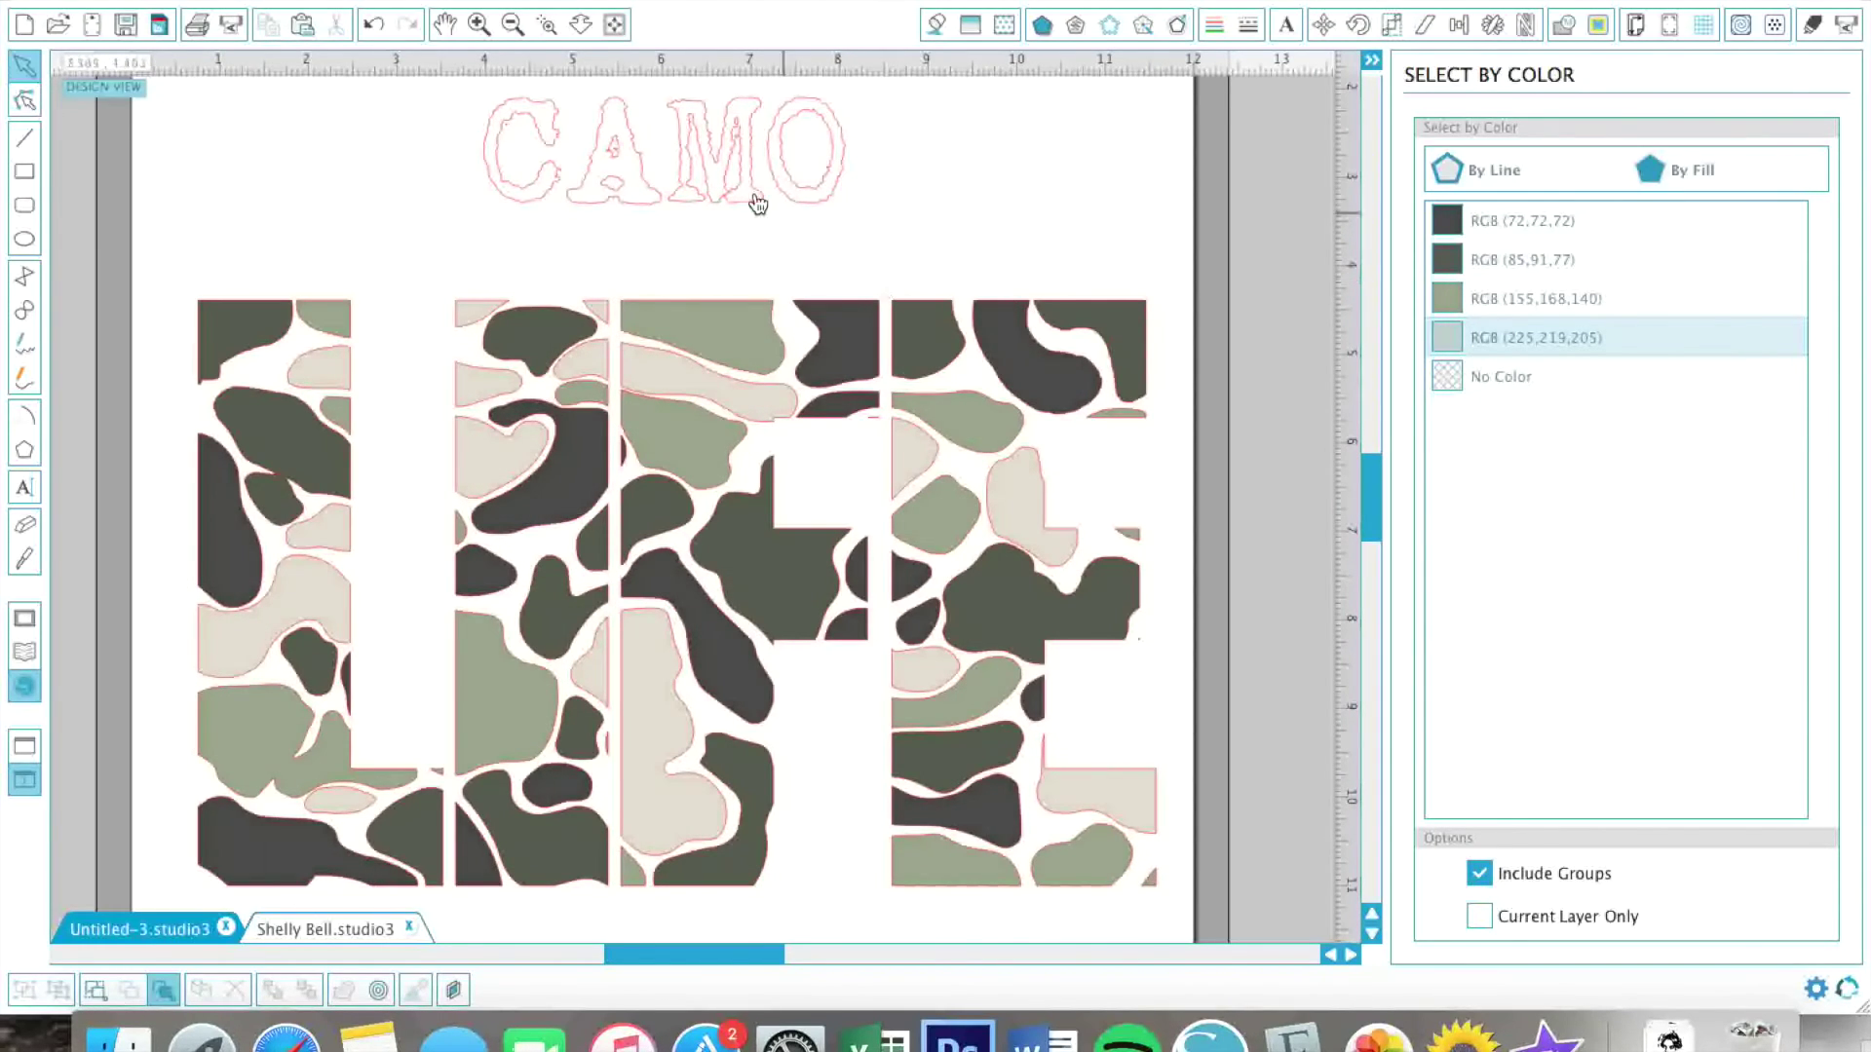
pyautogui.click(511, 25)
pyautogui.click(508, 26)
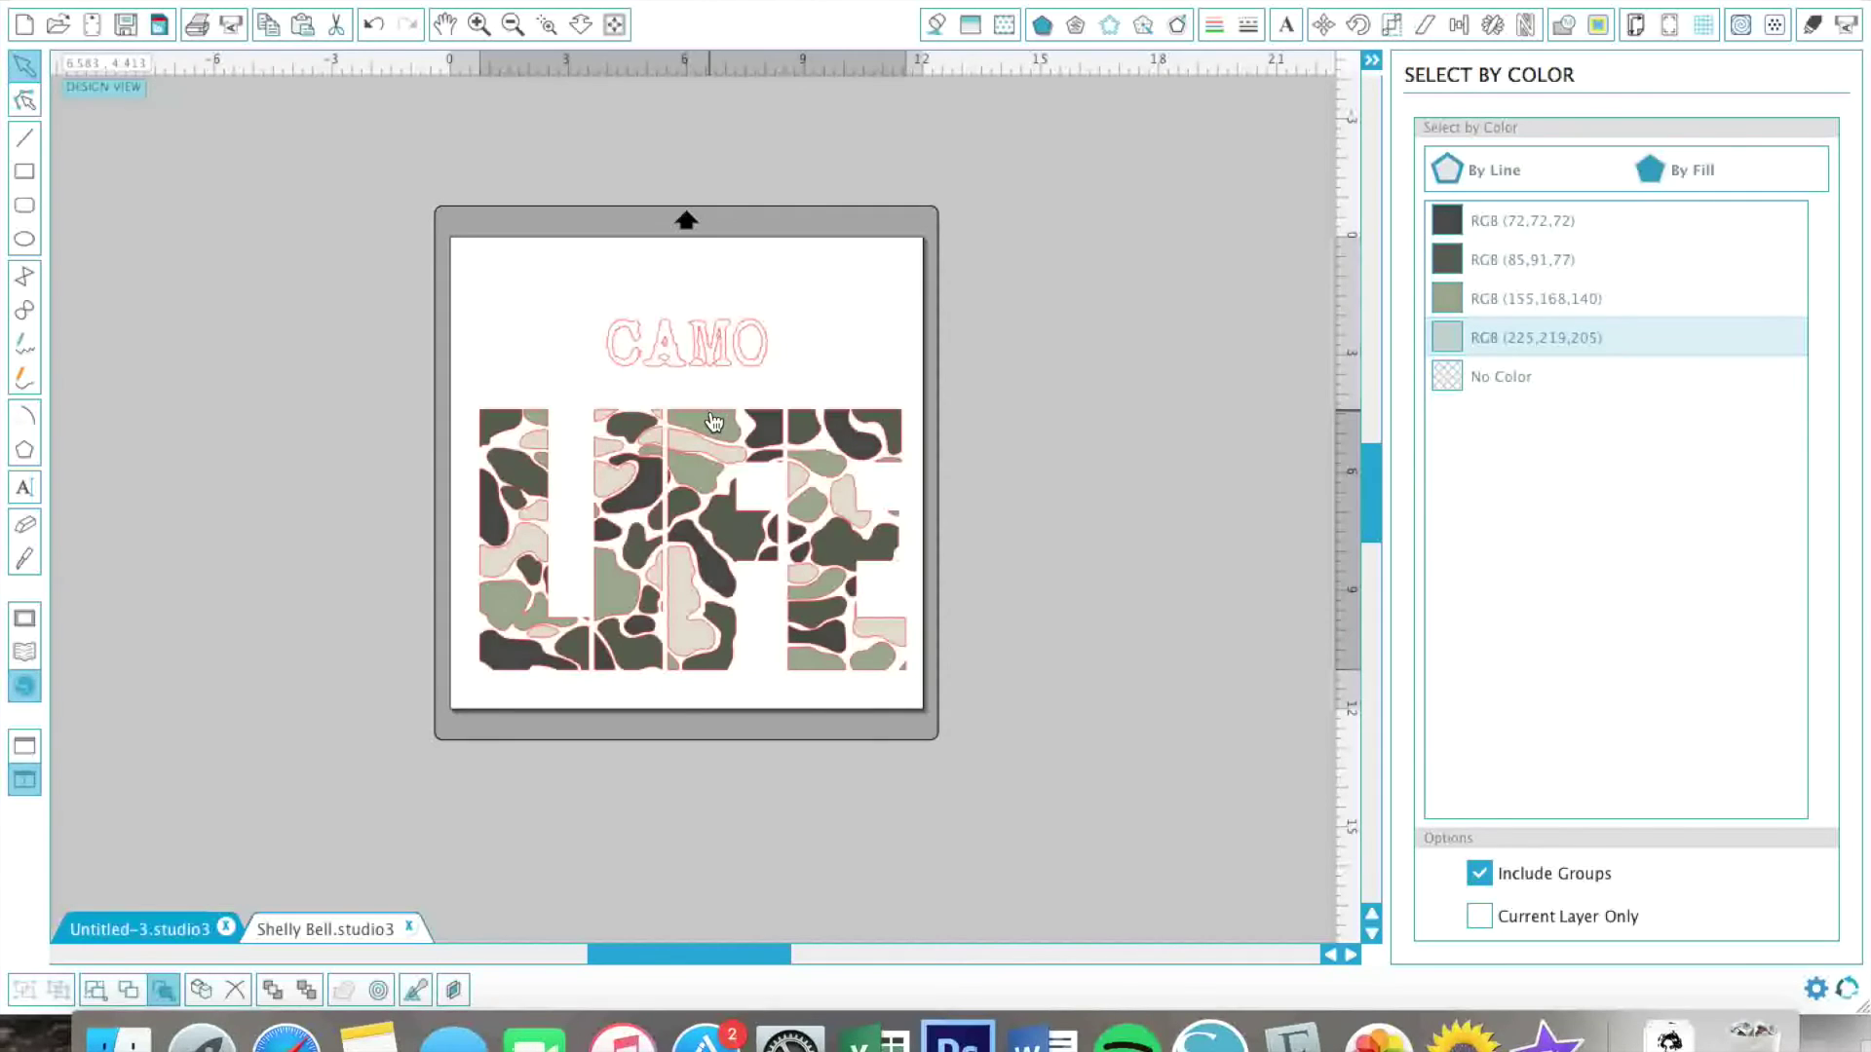
pyautogui.moveTo(713, 421); pyautogui.dragTo(322, 124)
pyautogui.moveTo(539, 472); pyautogui.dragTo(164, 609)
pyautogui.moveTo(617, 492); pyautogui.dragTo(1192, 253)
pyautogui.moveTo(794, 478); pyautogui.dragTo(1104, 614)
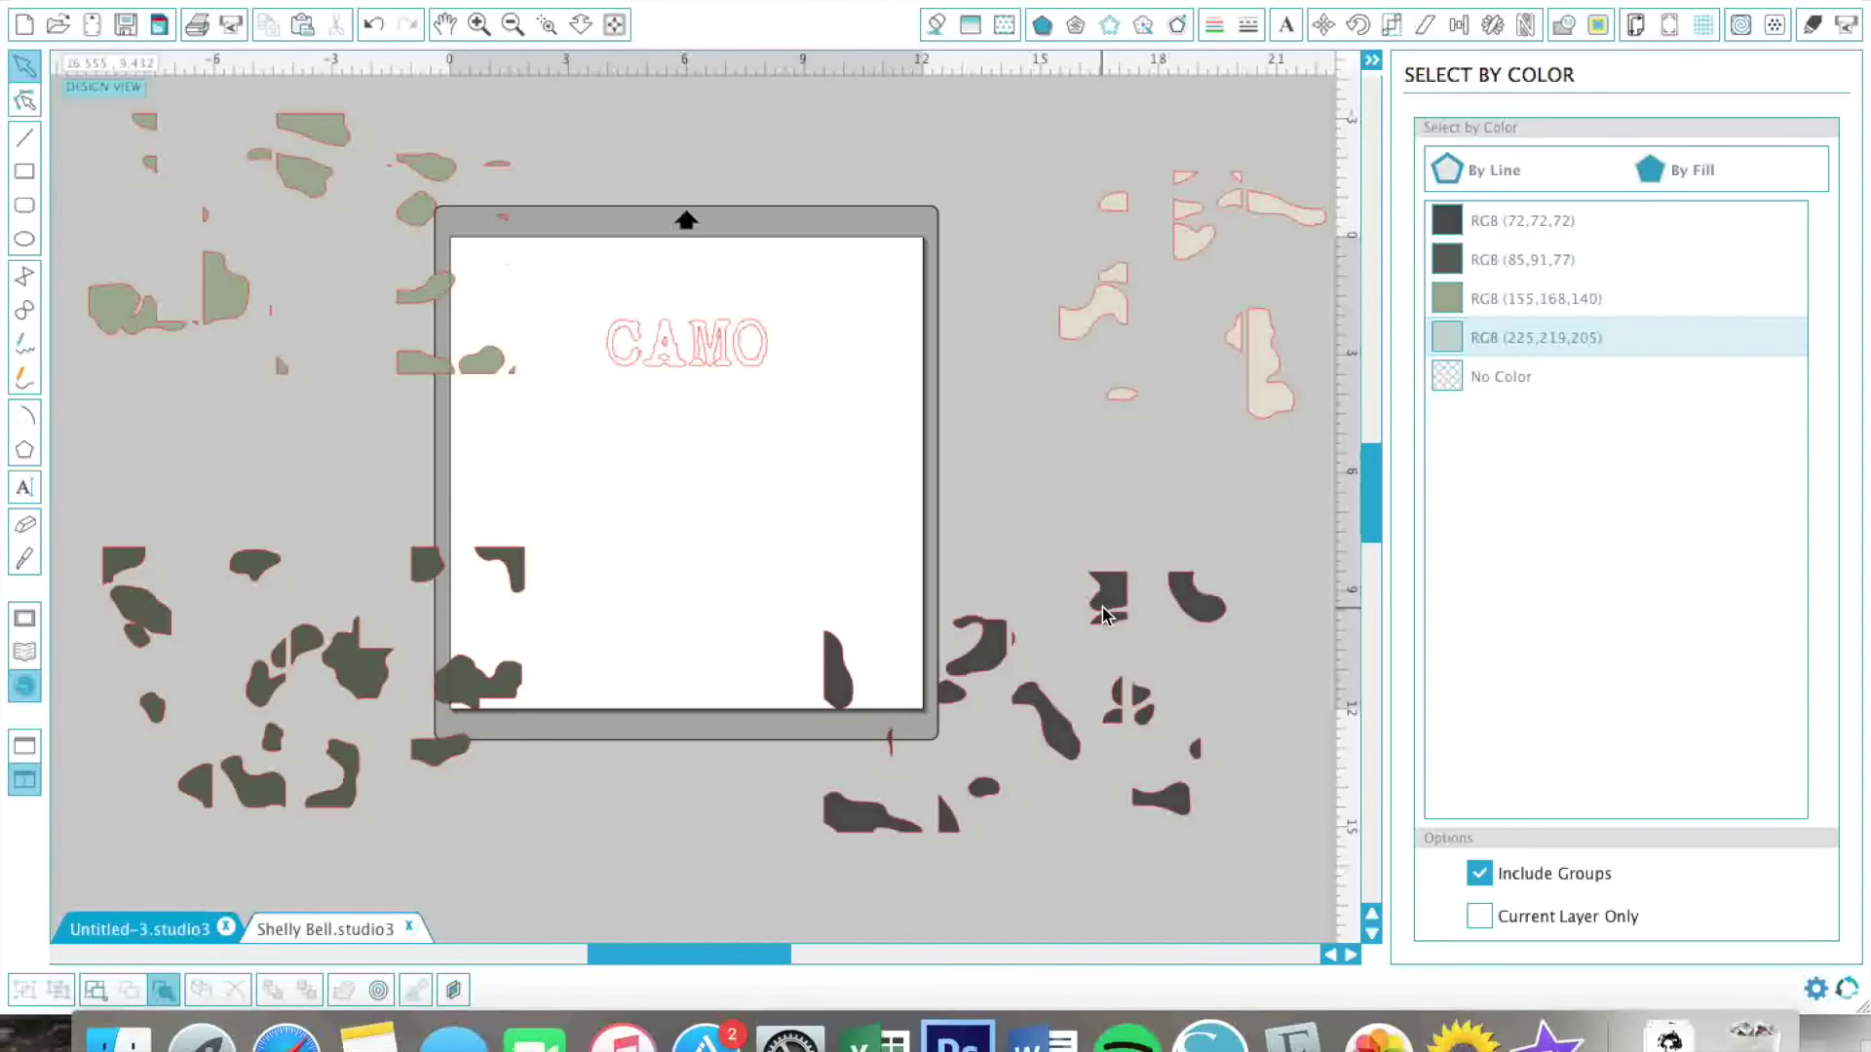
pyautogui.press('super+z')
pyautogui.press('super+z')
pyautogui.press('super+z')
pyautogui.press('super+z')
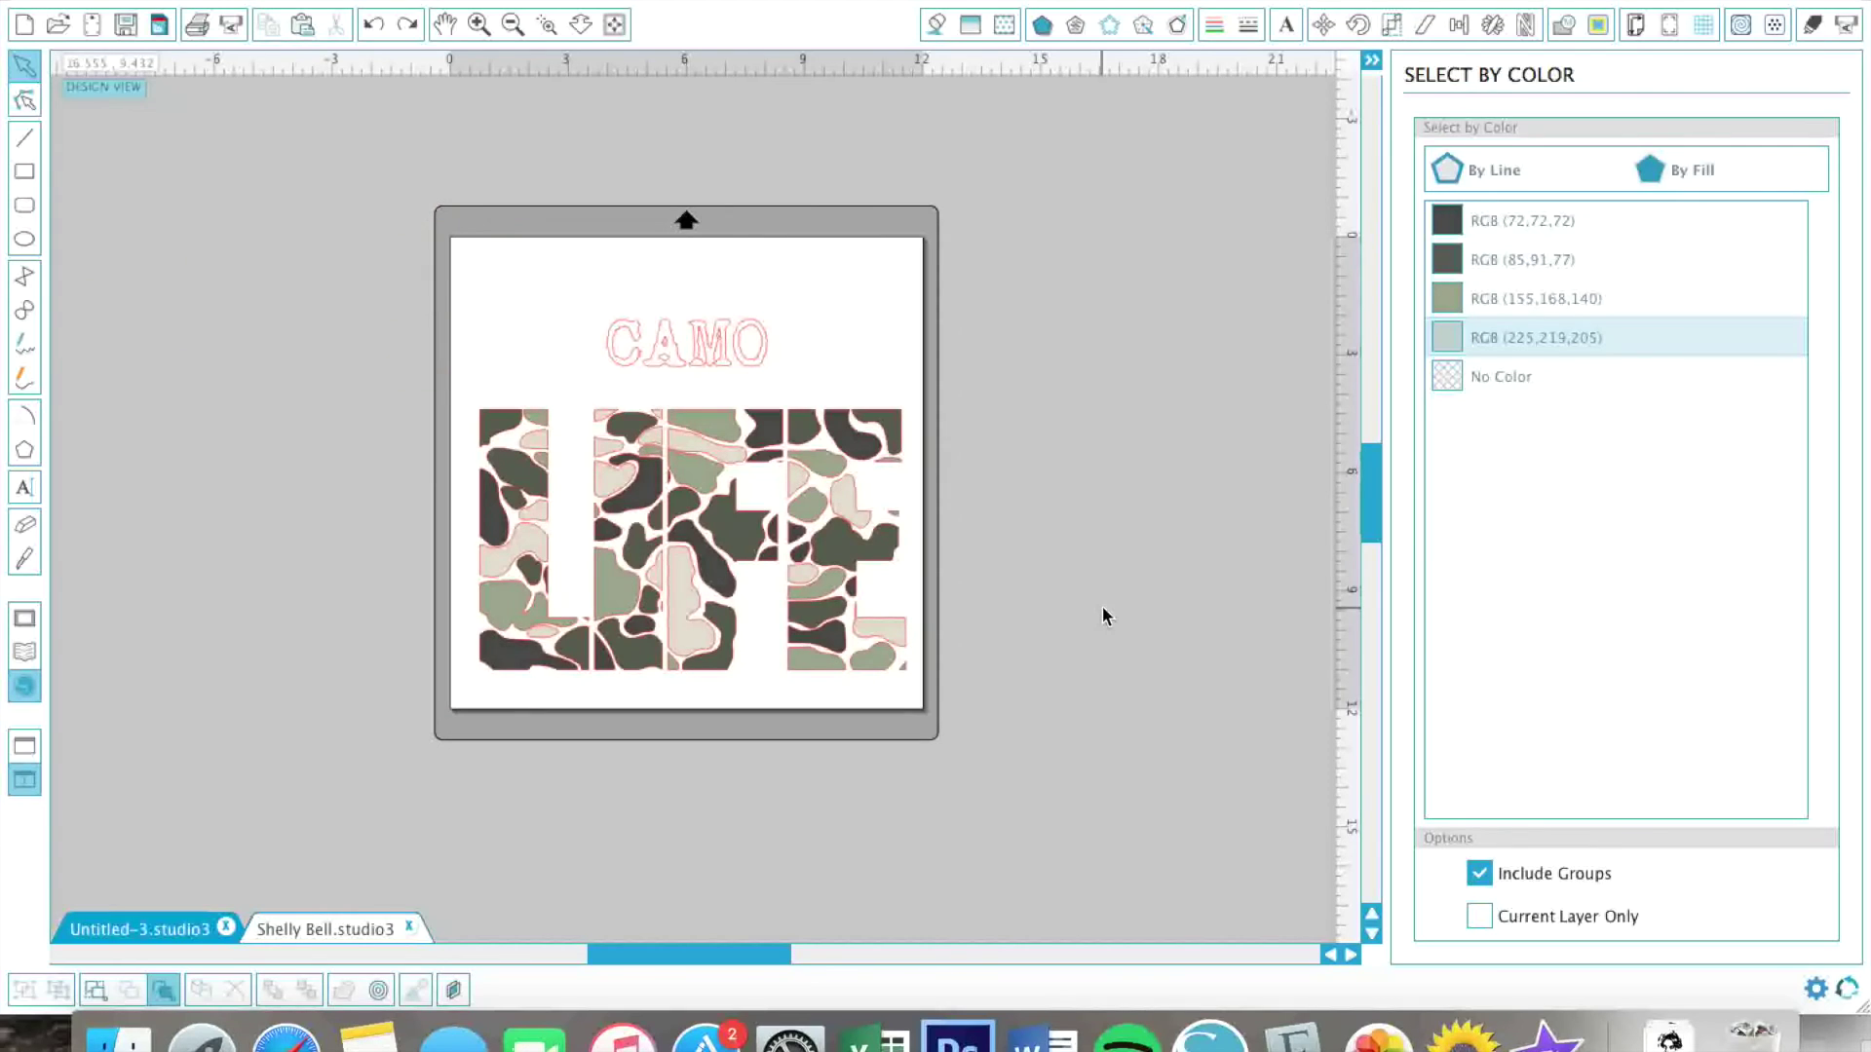
pyautogui.click(479, 24)
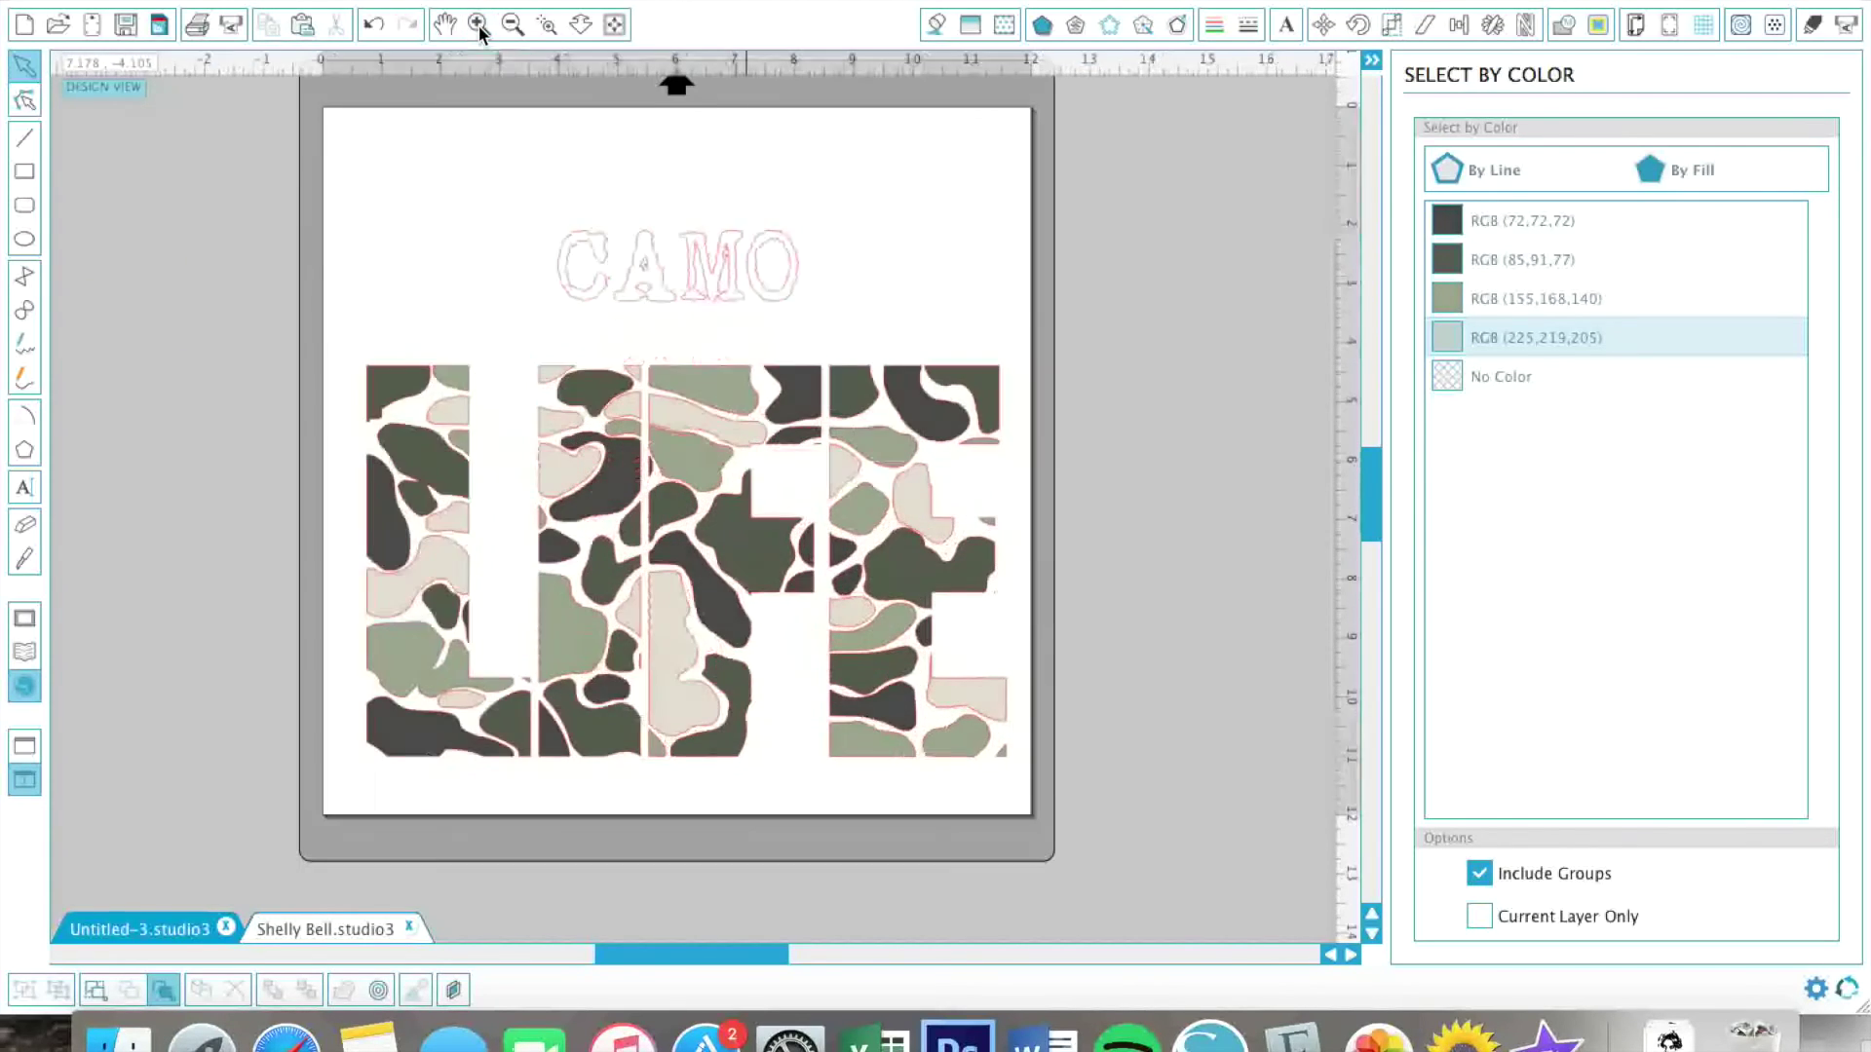
pyautogui.click(478, 24)
pyautogui.click(479, 24)
pyautogui.scroll(-1, 471, 438)
pyautogui.hscroll(-2, 470, 437)
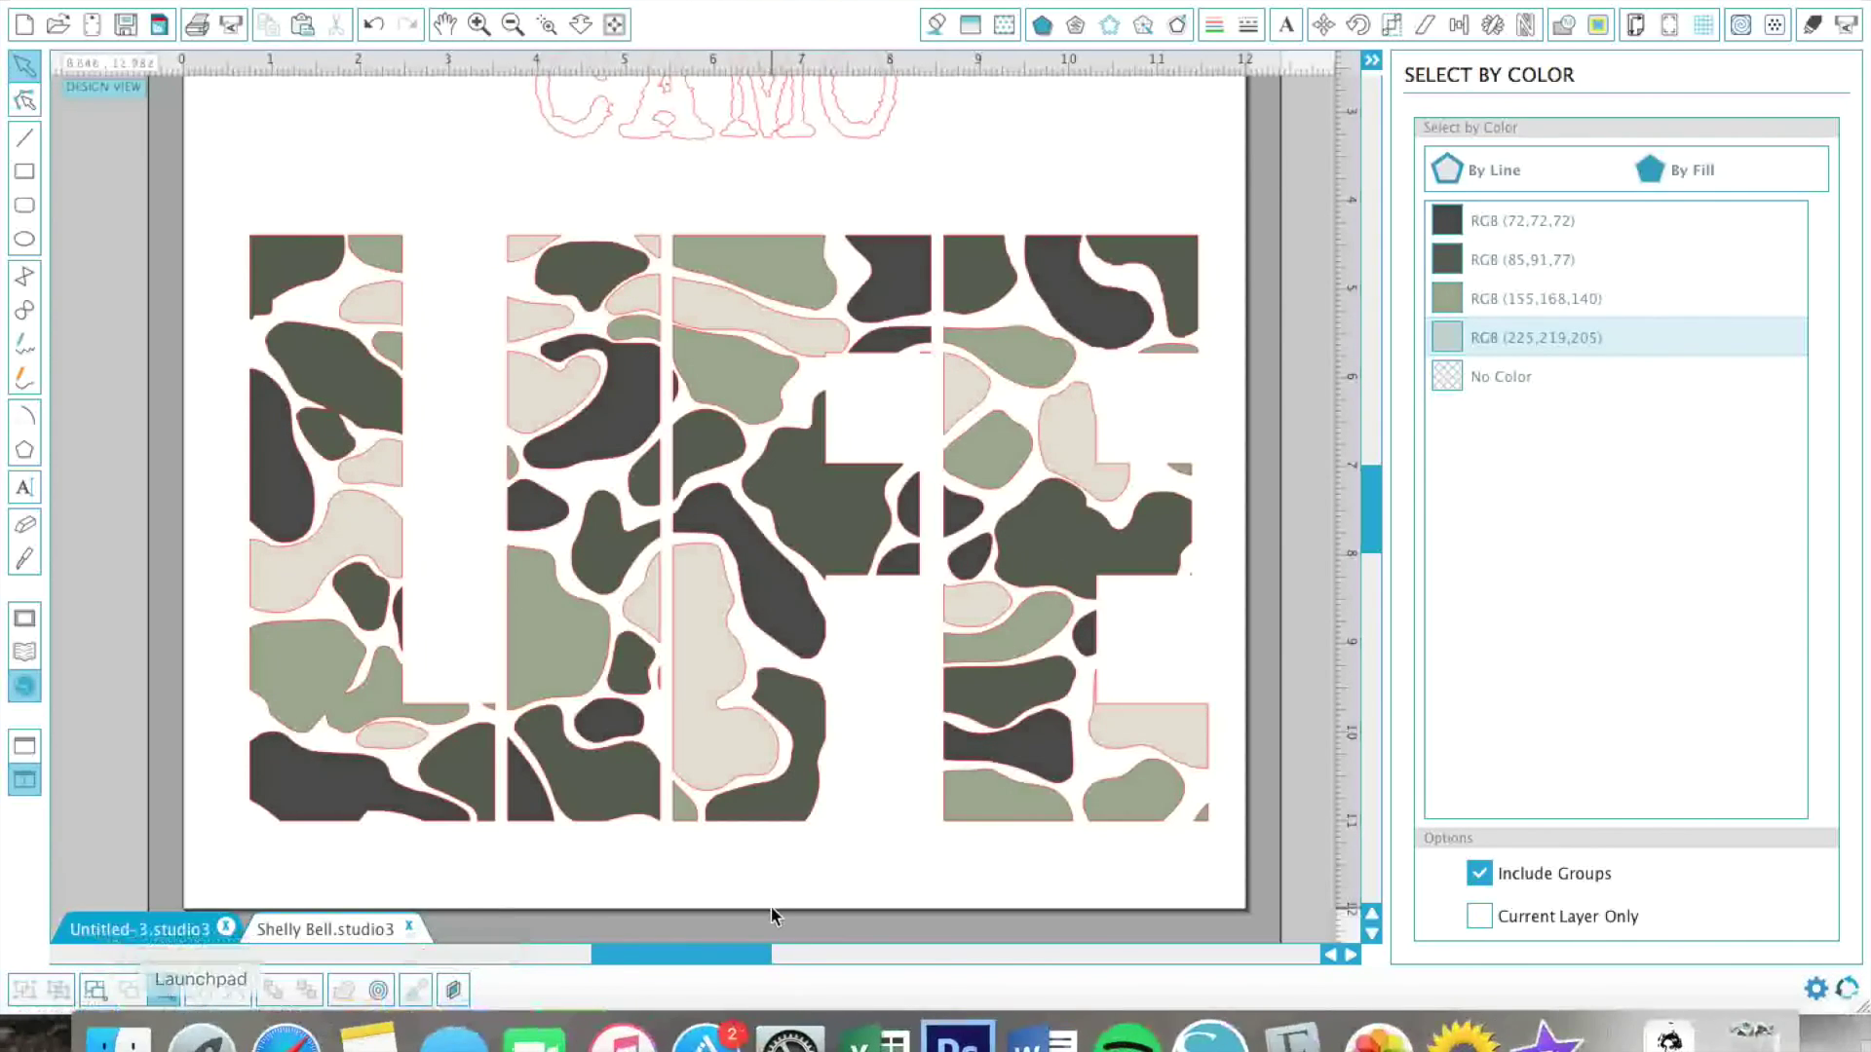
pyautogui.click(1569, 257)
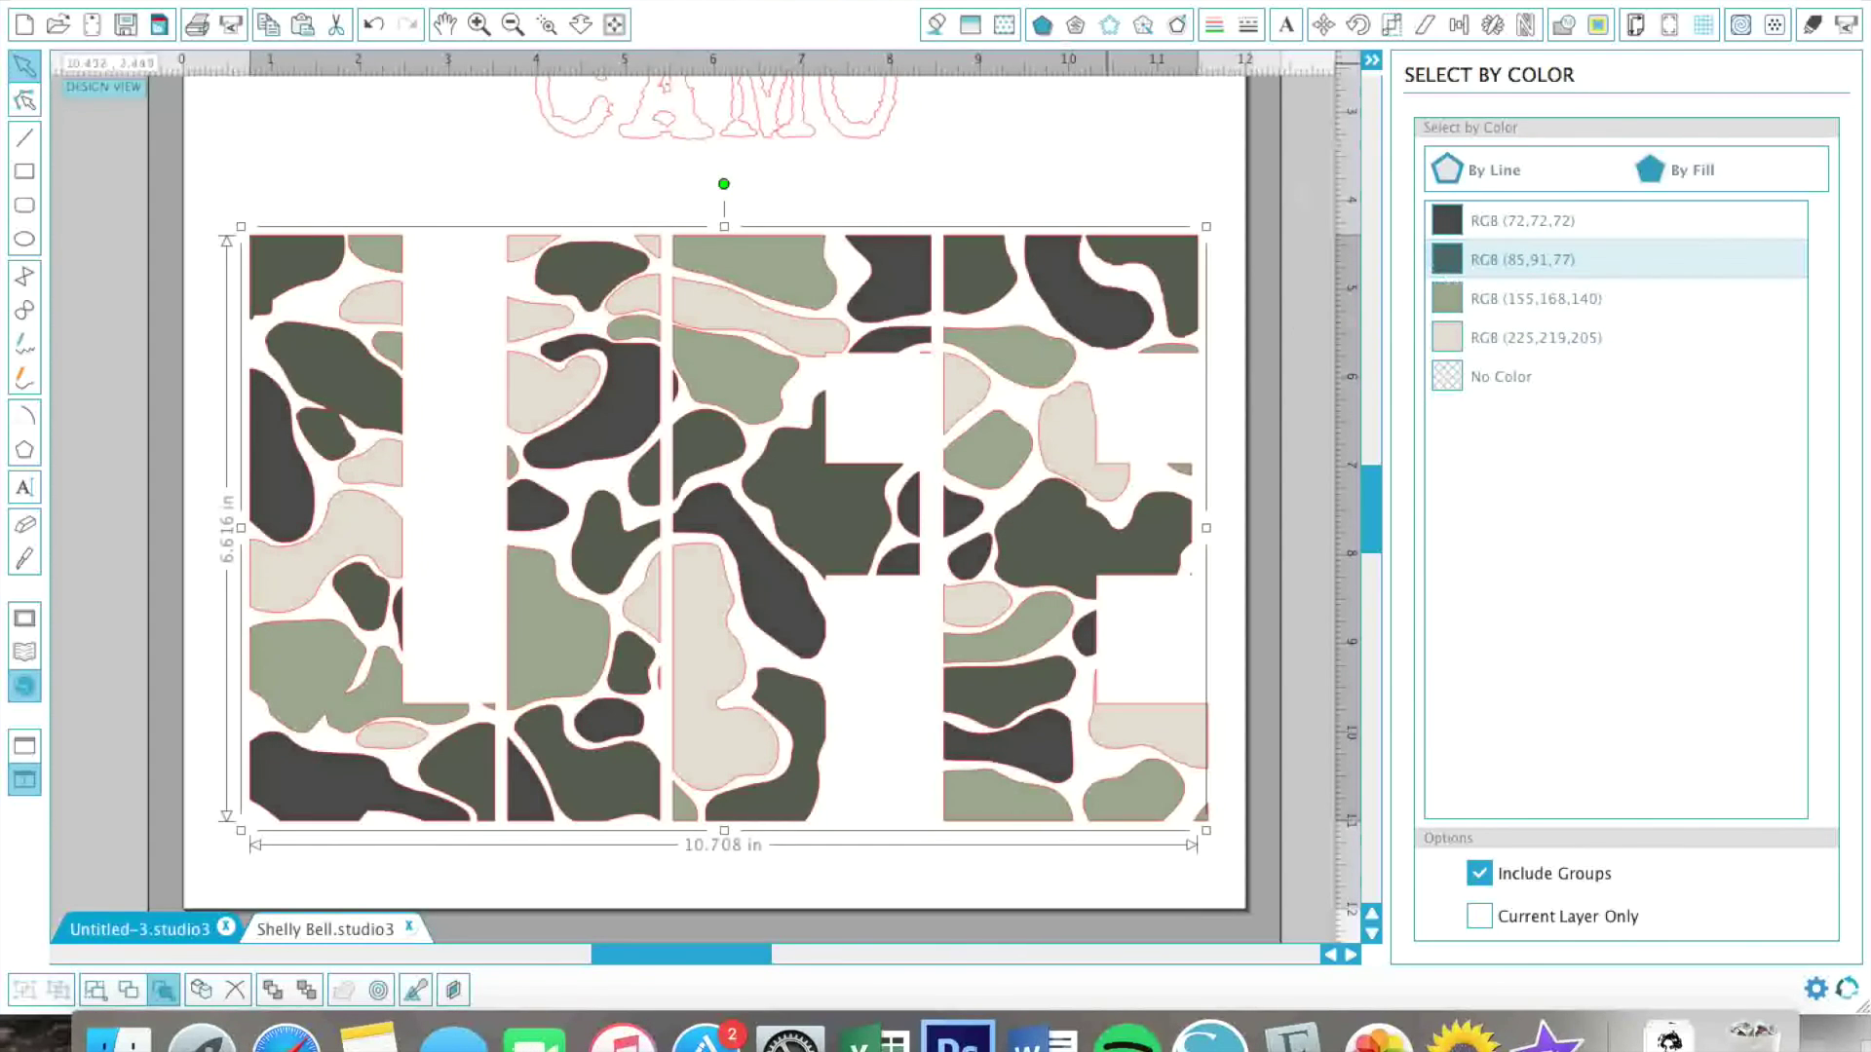
# Test a blue fill on the olive camo pieces, then restore their dark olive colour and deselect
pyautogui.click(936, 24)
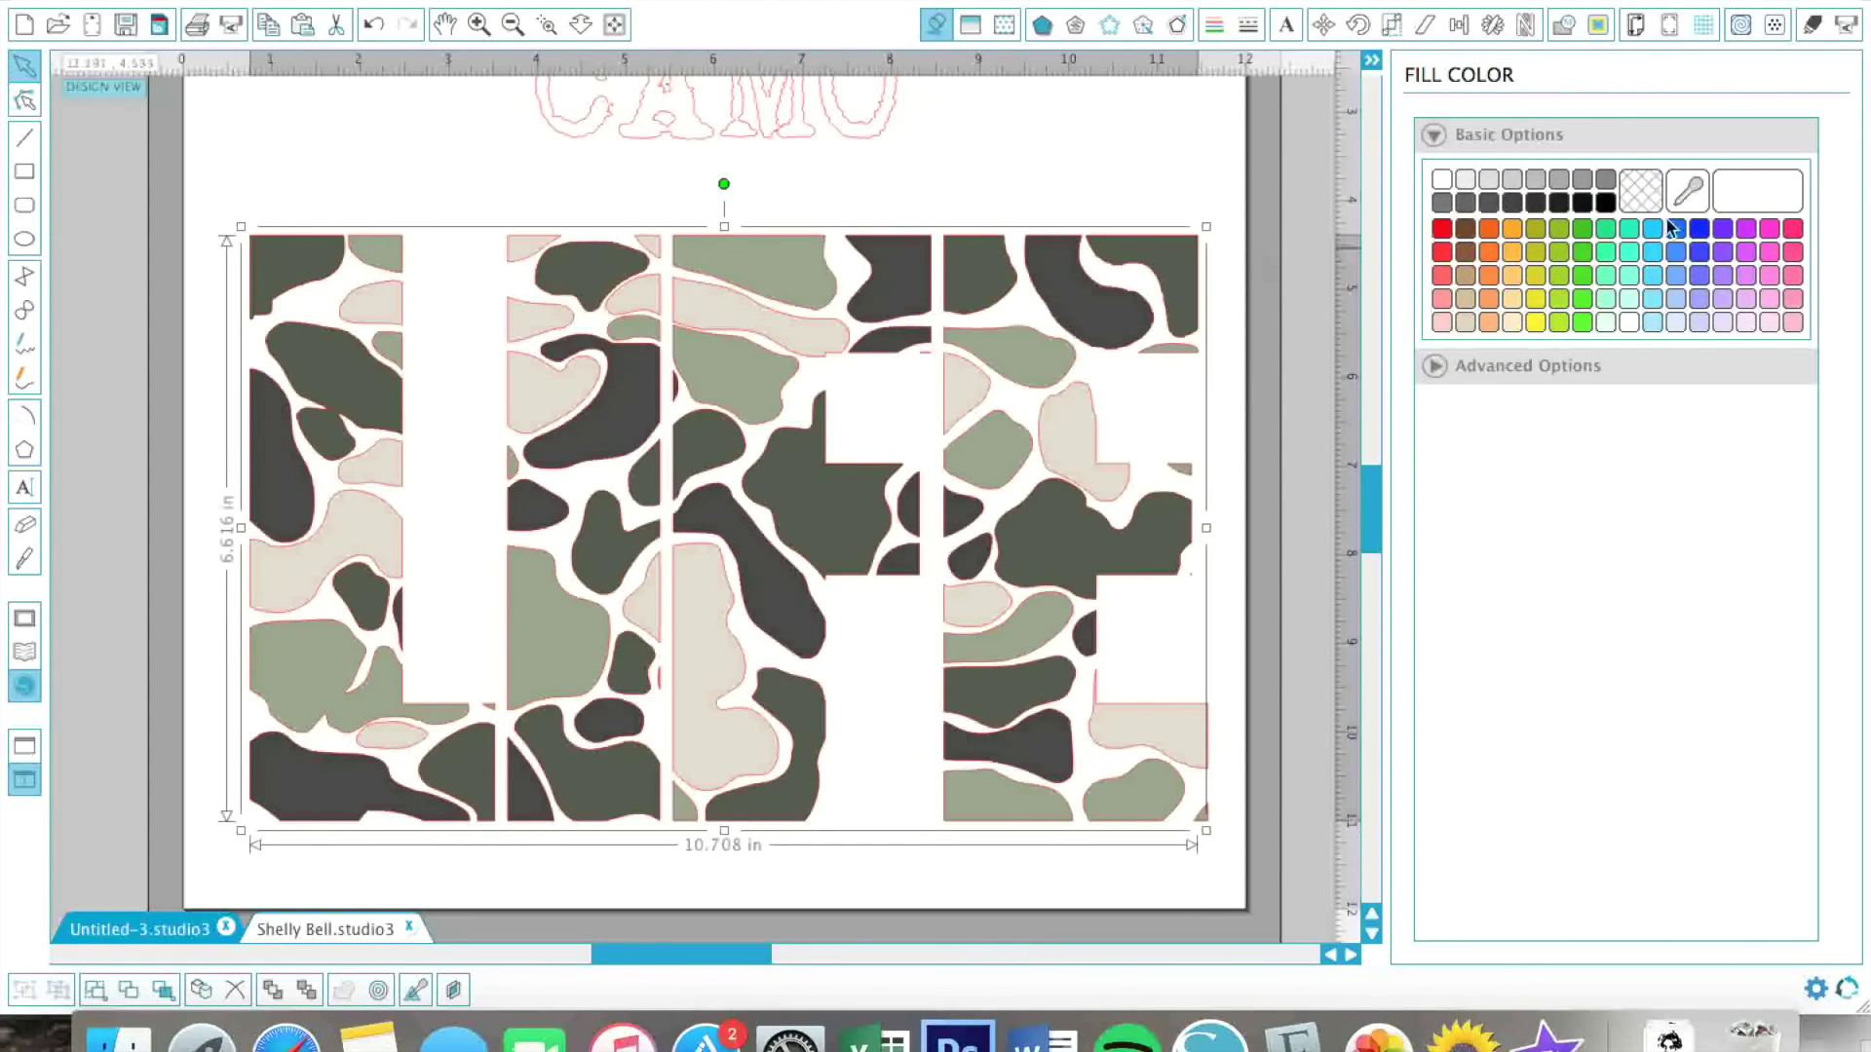
pyautogui.click(1701, 234)
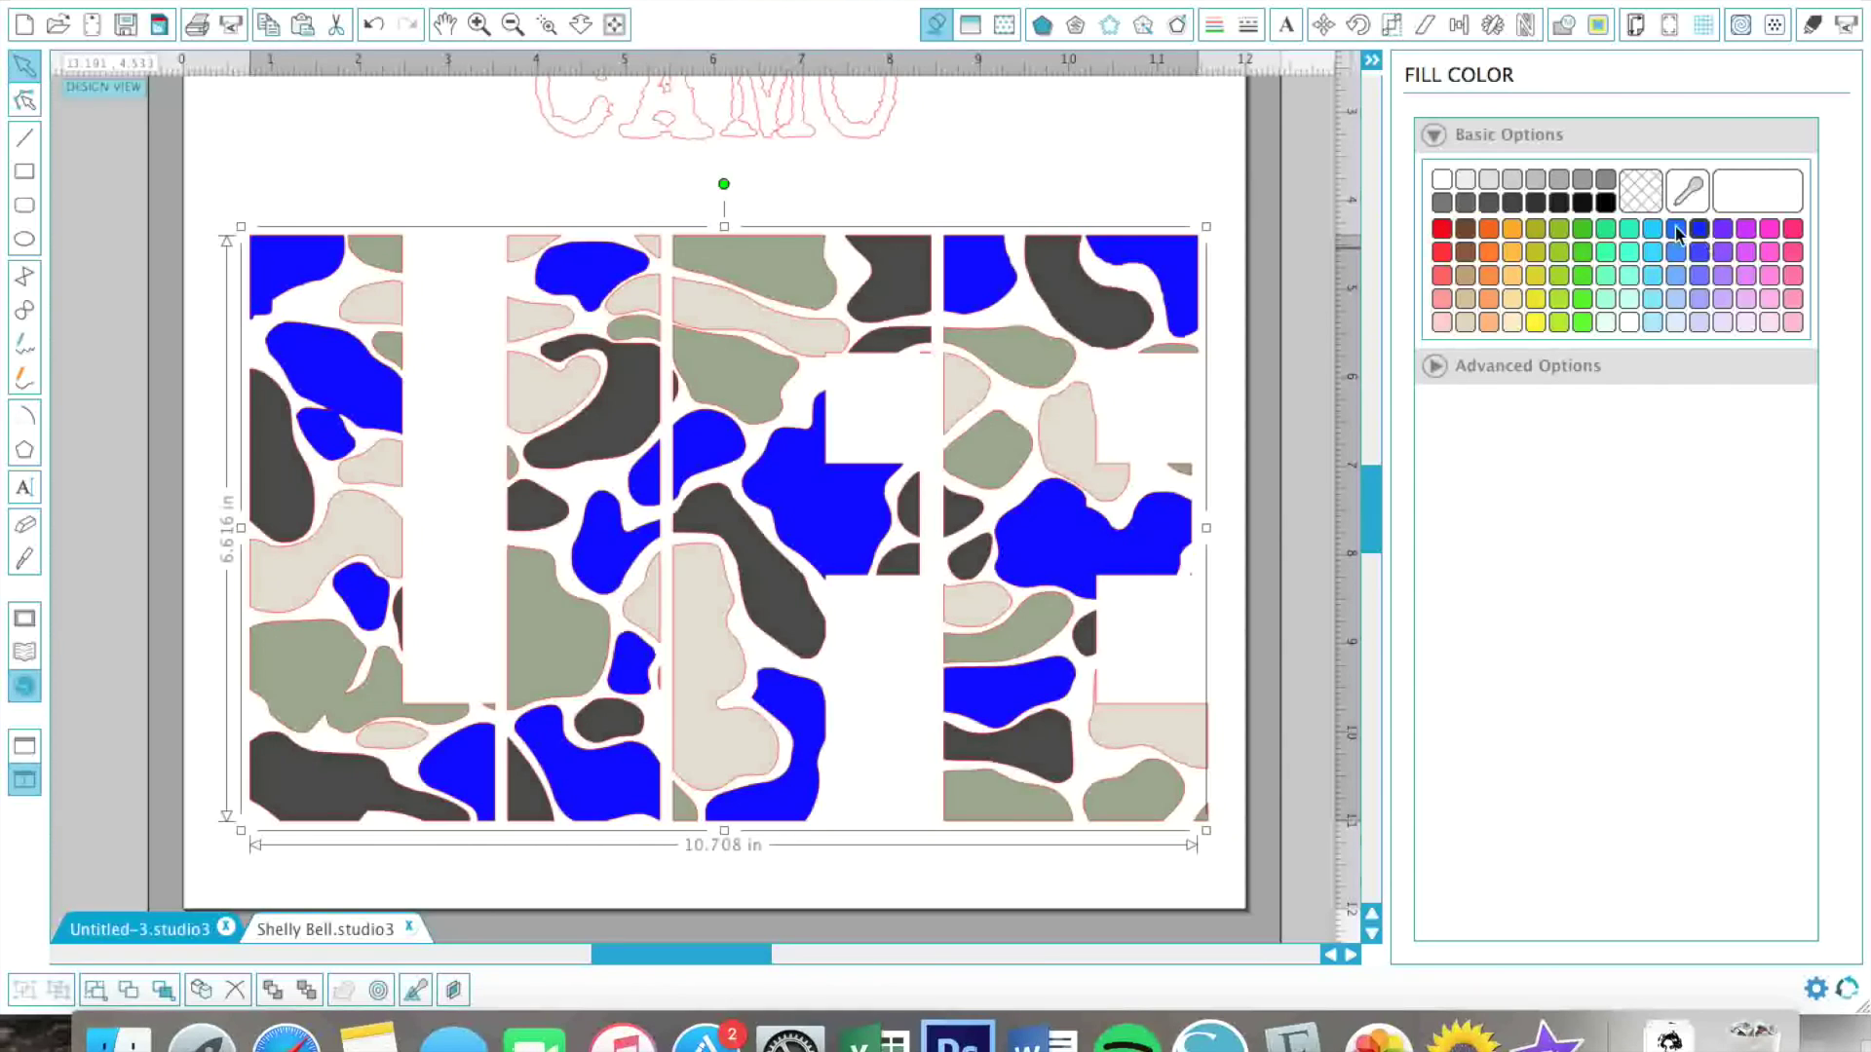
pyautogui.click(1535, 199)
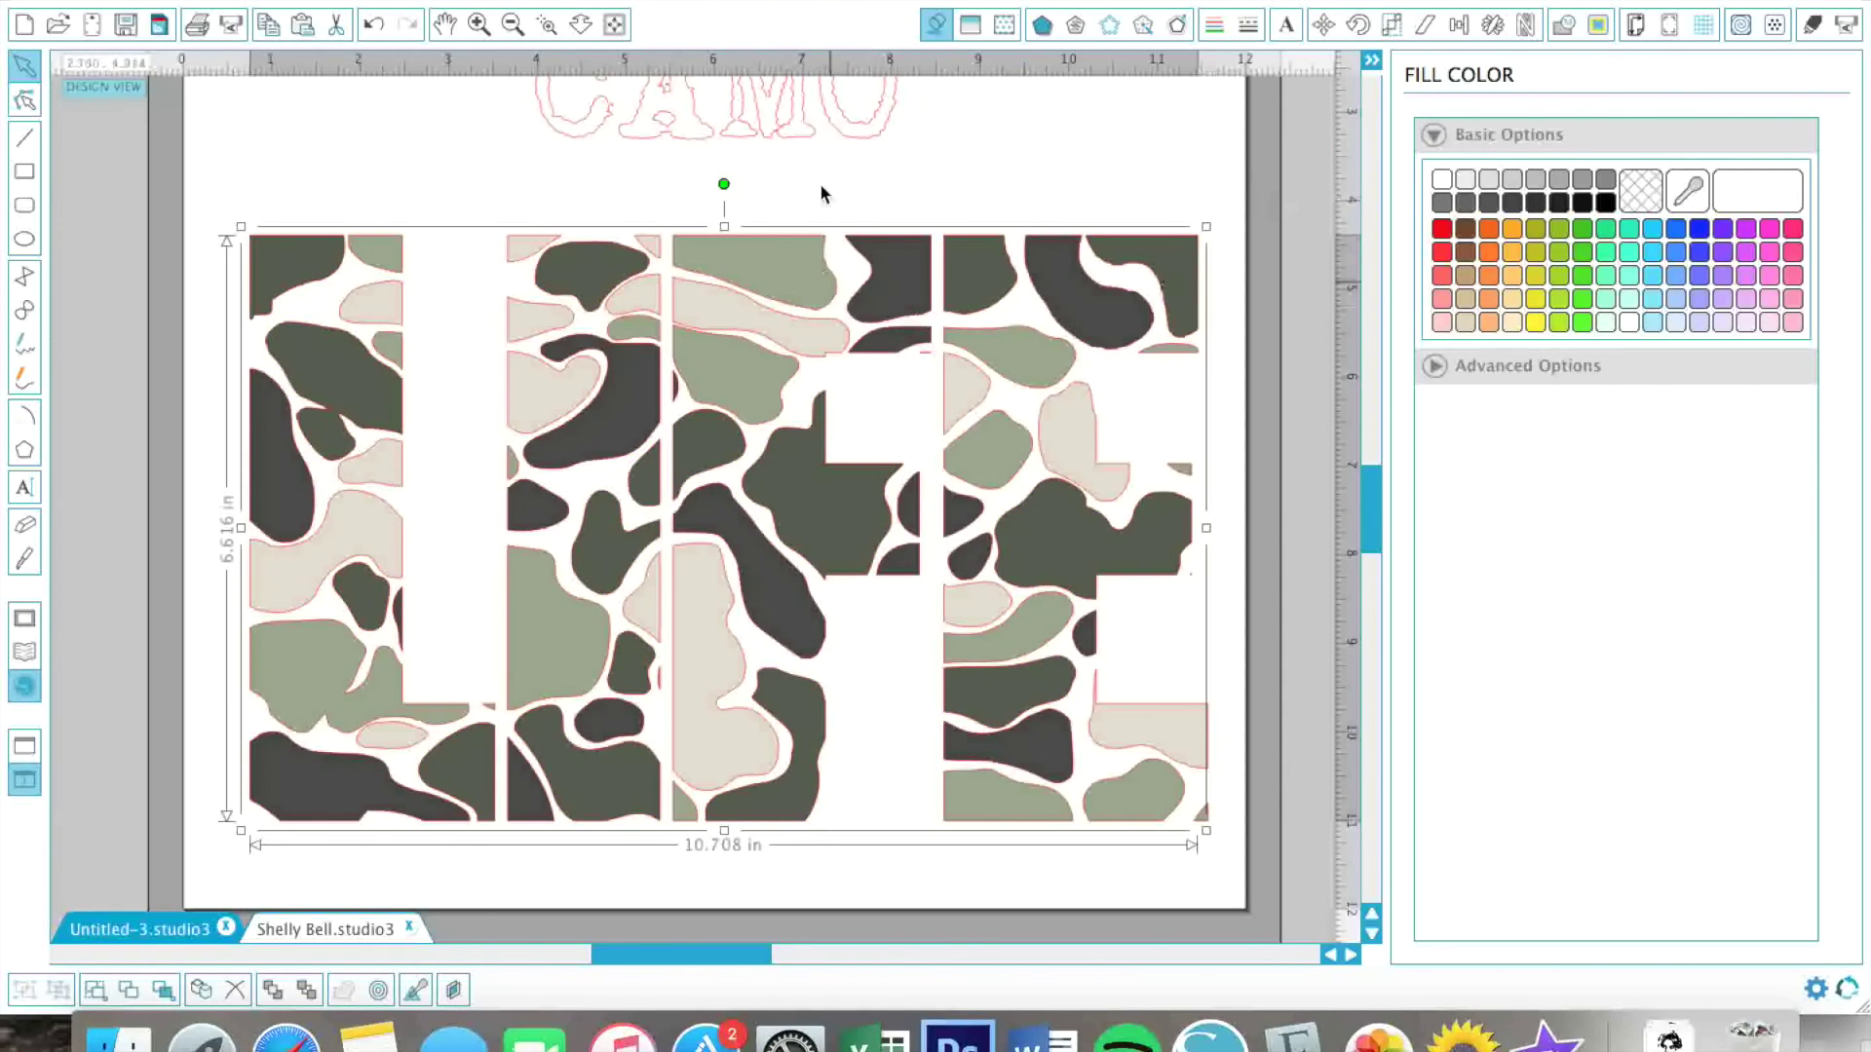
pyautogui.click(1065, 174)
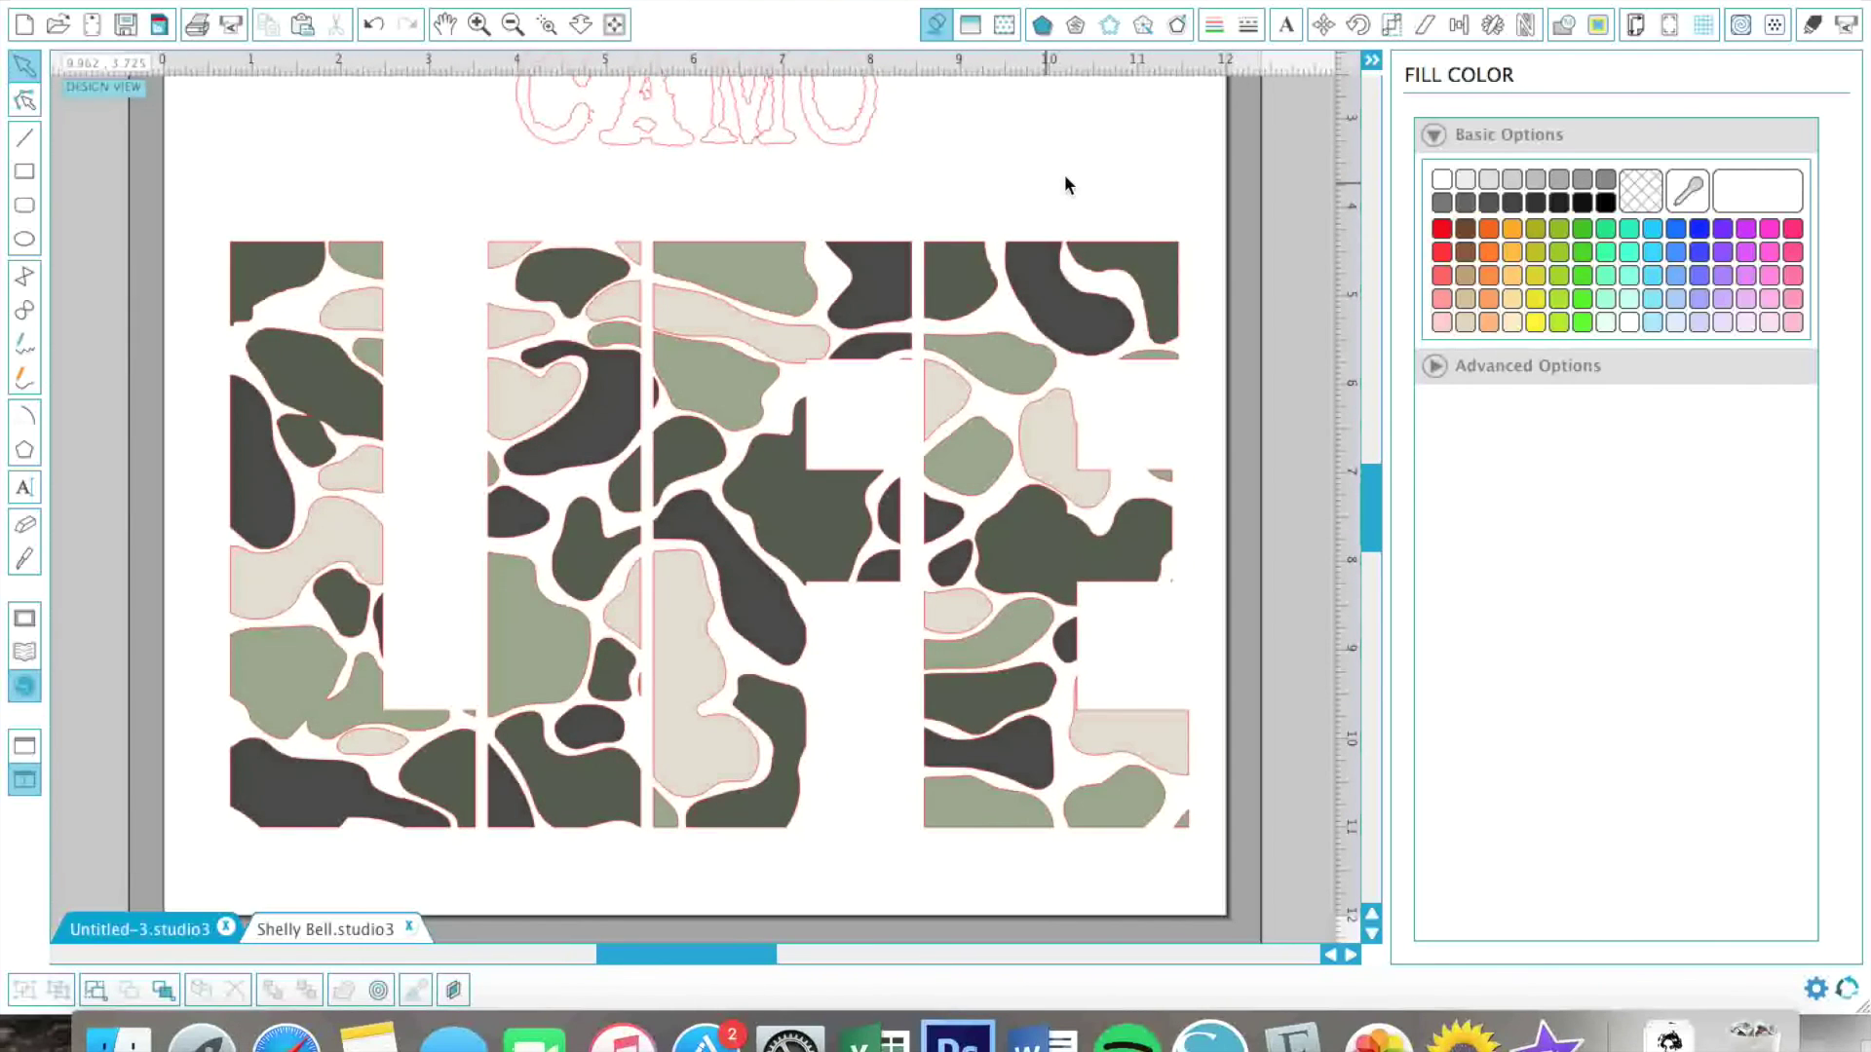